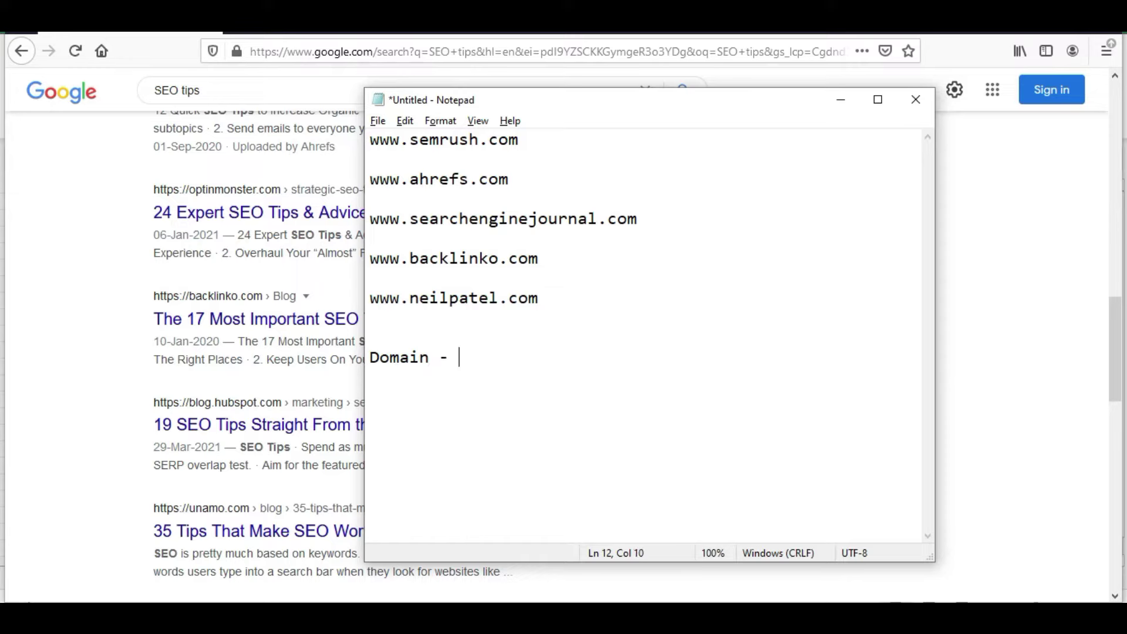
# Complete the Domain line in the notes with "very new"
pyautogui.write('vee')
pyautogui.press('BackSpace')
pyautogui.write('ry new')
pyautogui.click(82, 371)
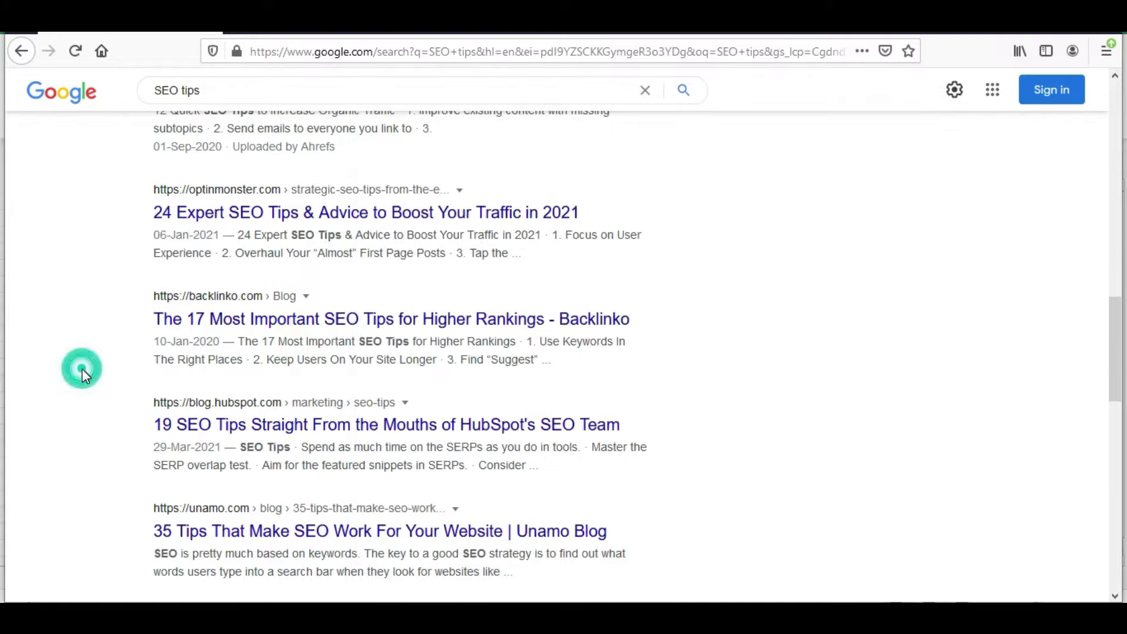
pyautogui.scroll(10, 83, 371)
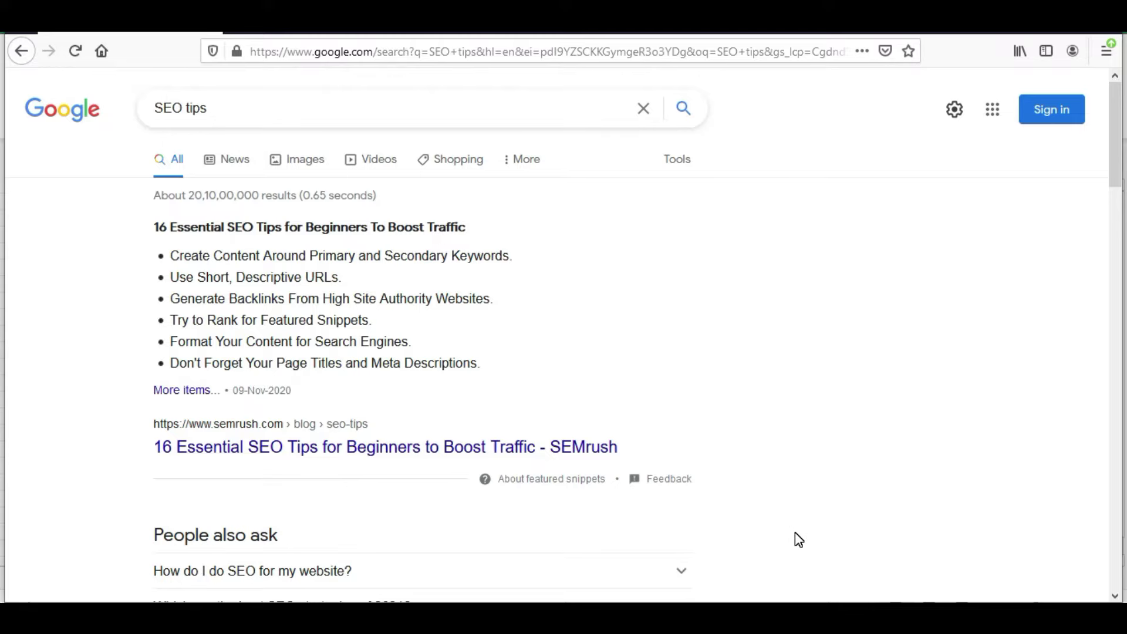
pyautogui.hotkey('alt', 'Tab')
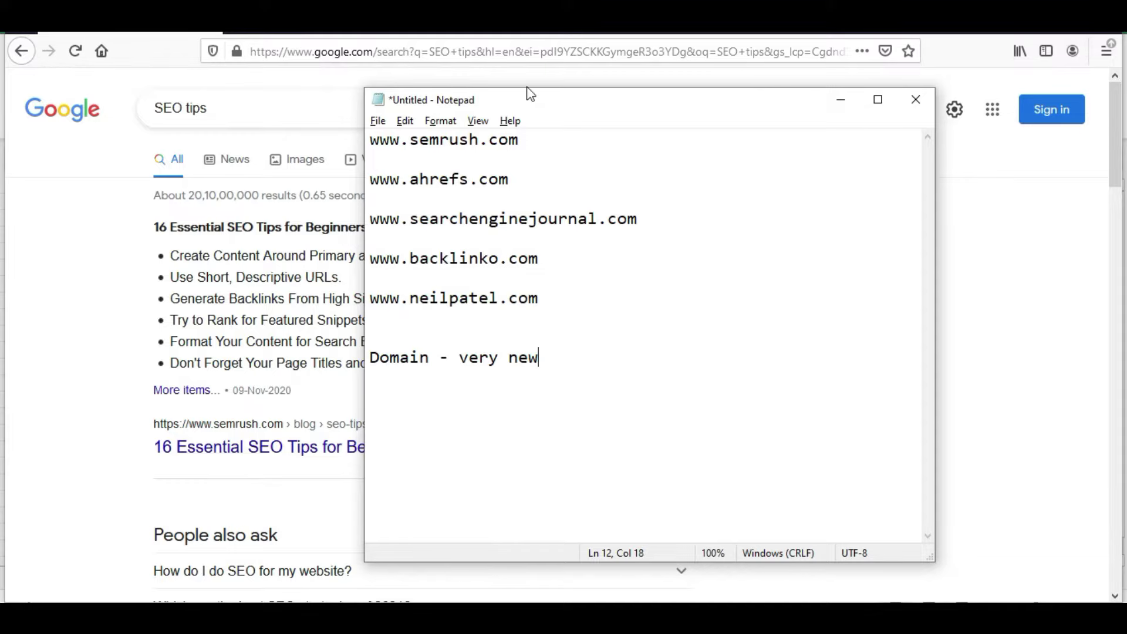
pyautogui.moveTo(528, 138); pyautogui.dragTo(337, 140)
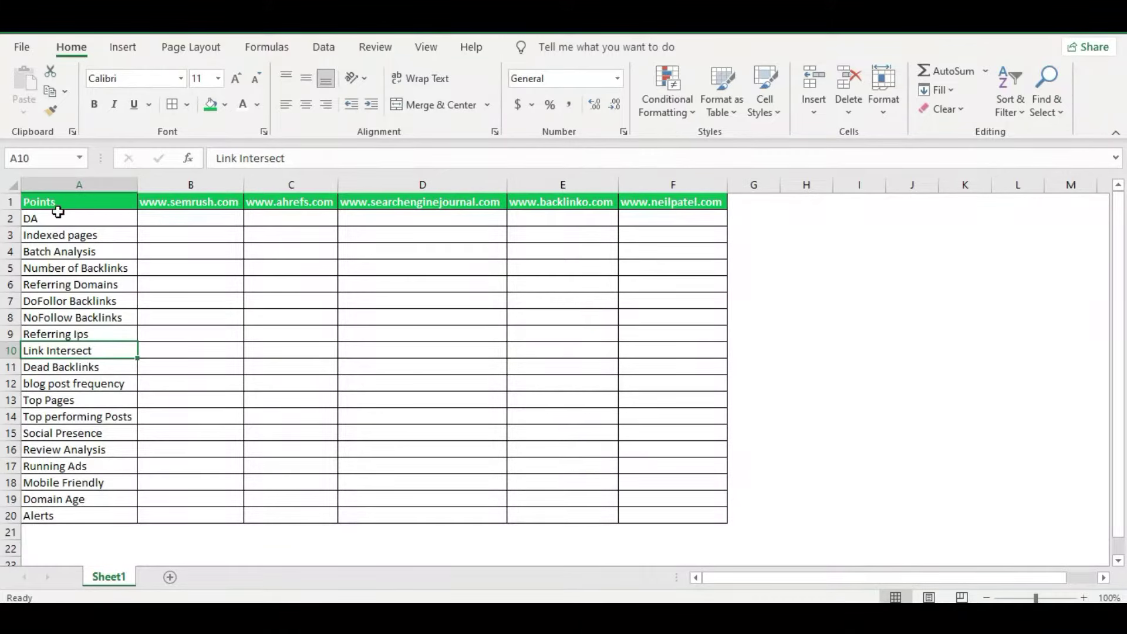
# Review the analysis points in column A and the five competitor domain headers in the Excel comparison sheet
pyautogui.moveTo(55, 202)
pyautogui.mouseDown()
pyautogui.moveTo(55, 224)
pyautogui.moveTo(63, 218)
pyautogui.mouseUp()
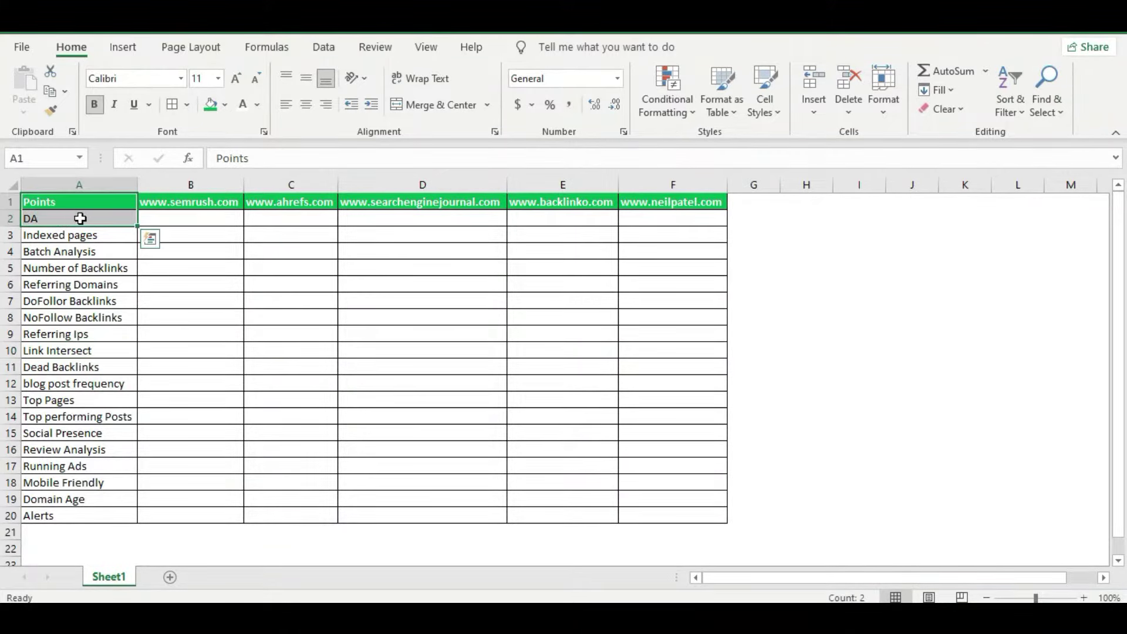
pyautogui.click(82, 218)
pyautogui.click(119, 234)
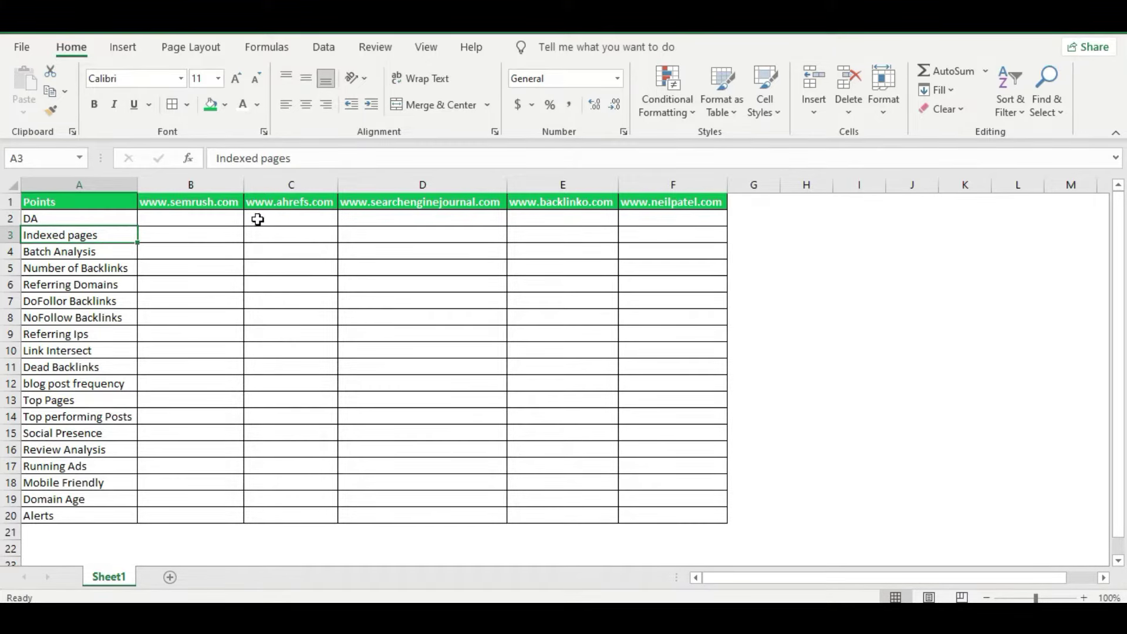
pyautogui.moveTo(192, 201); pyautogui.dragTo(659, 215)
pyautogui.hotkey('ctrl', 'c')
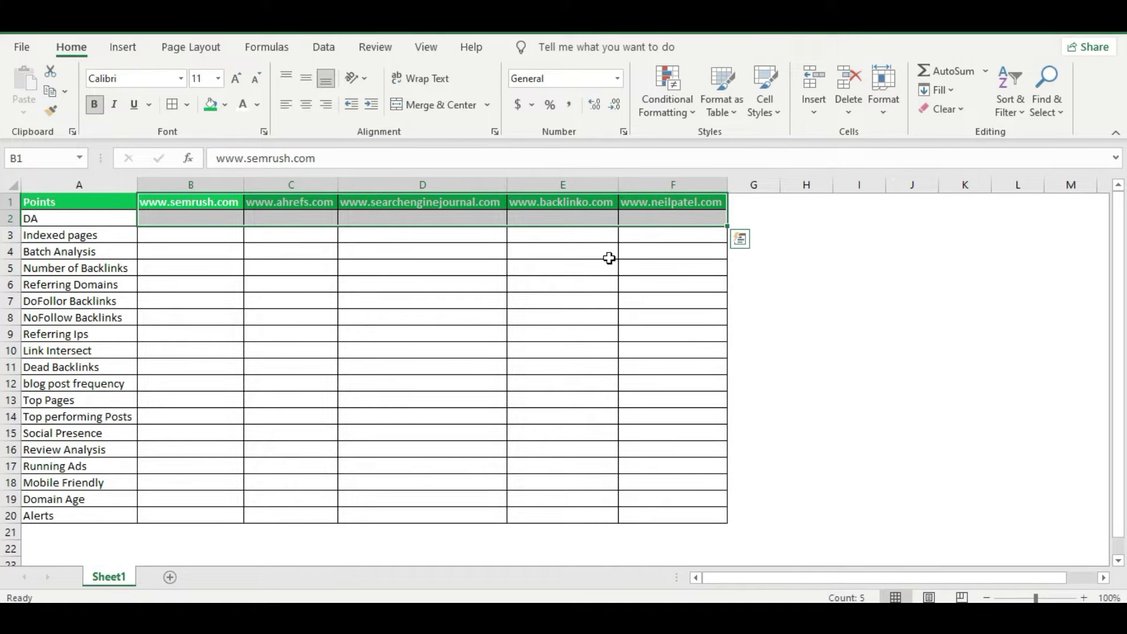
pyautogui.click(555, 266)
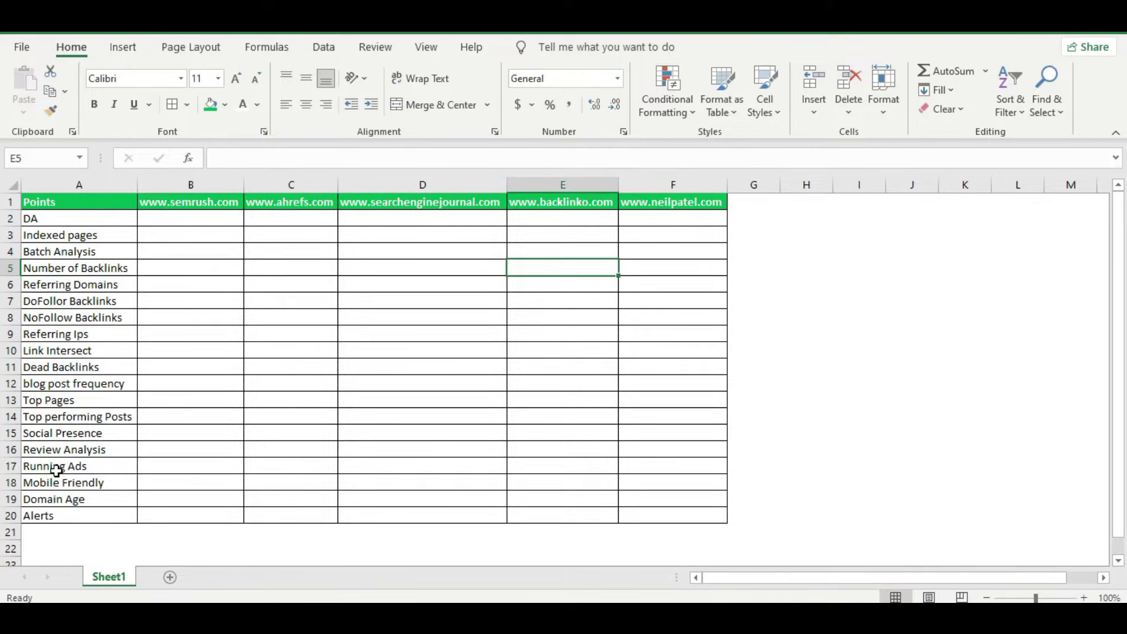
pyautogui.click(242, 413)
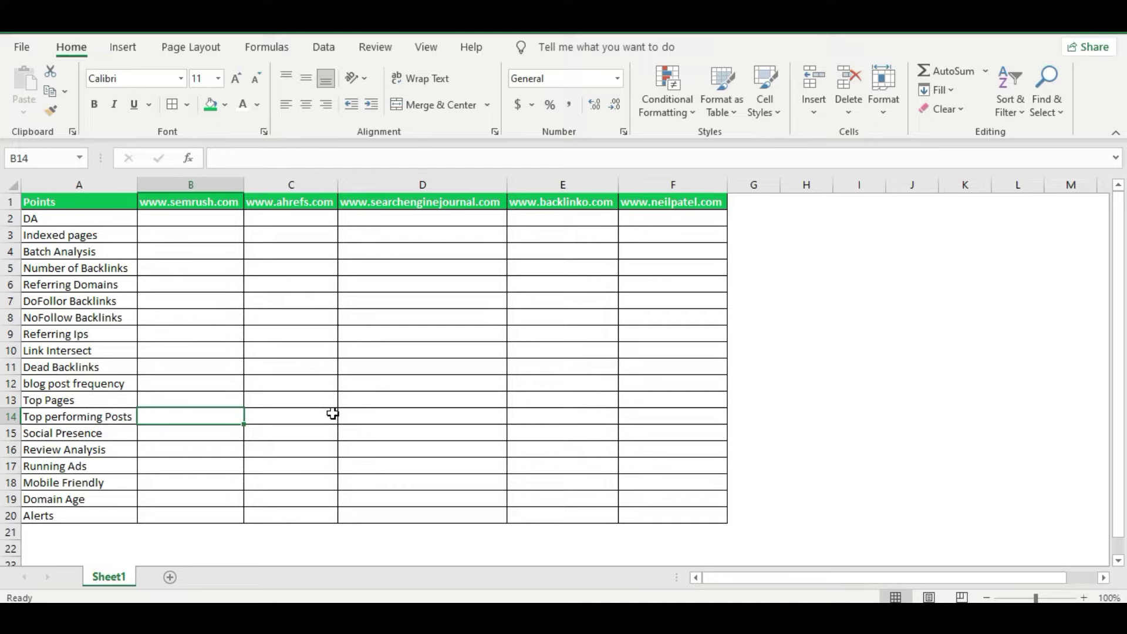
pyautogui.moveTo(91, 515); pyautogui.dragTo(93, 424)
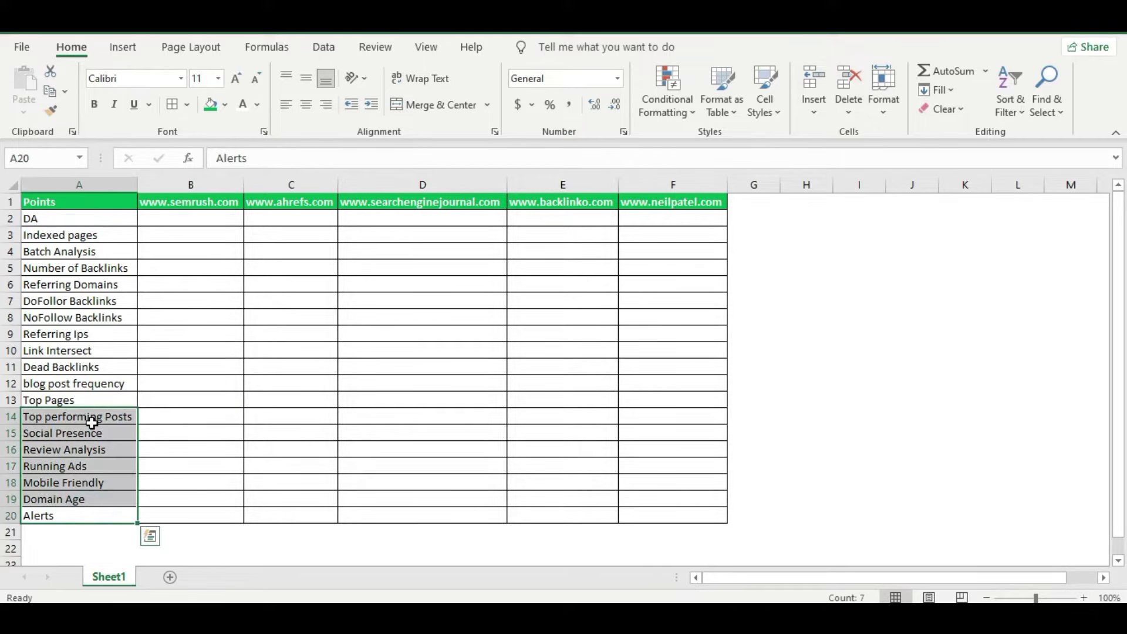
pyautogui.click(467, 445)
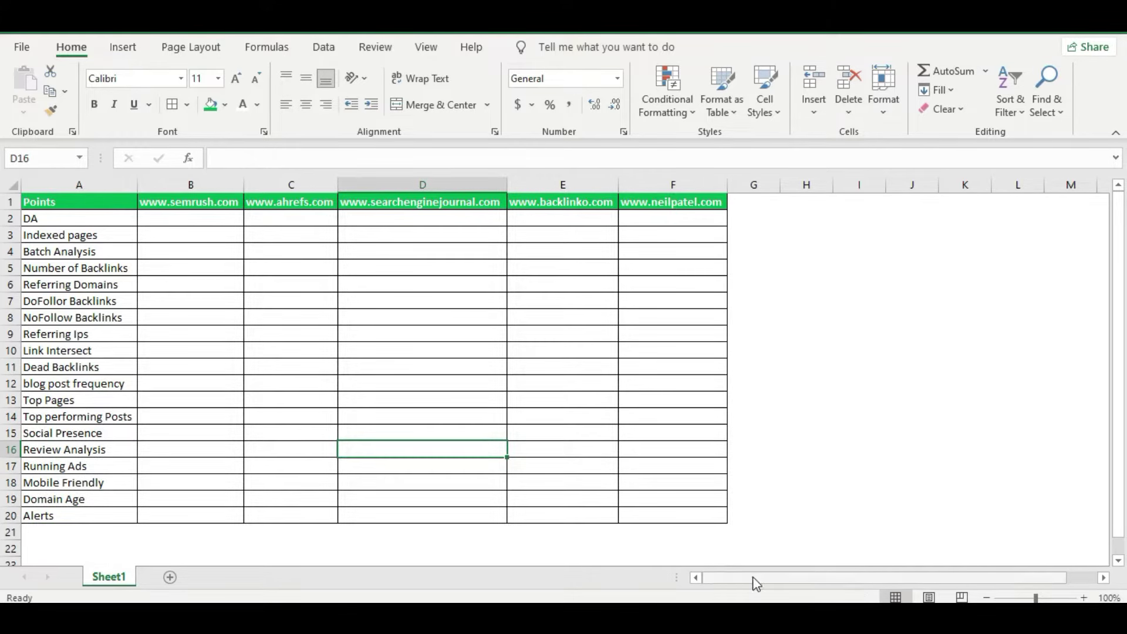
# Switch to Firefox, look through the domain authority checker search results and bring up the smallseotools.com Domain Authority Checker page
pyautogui.moveTo(789, 617)
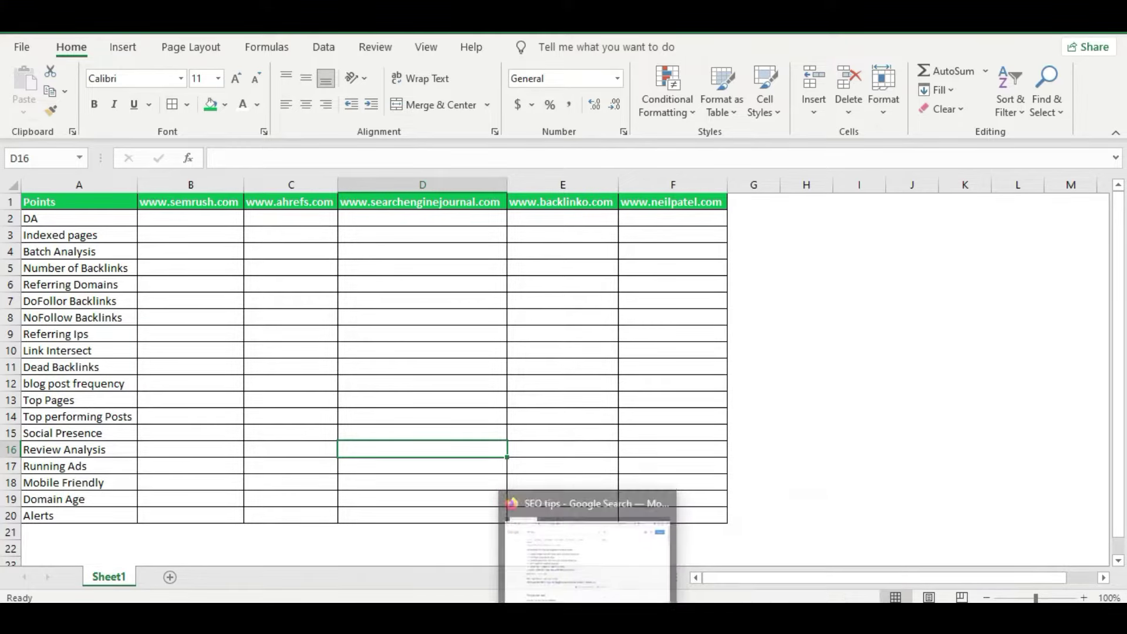
pyautogui.click(587, 551)
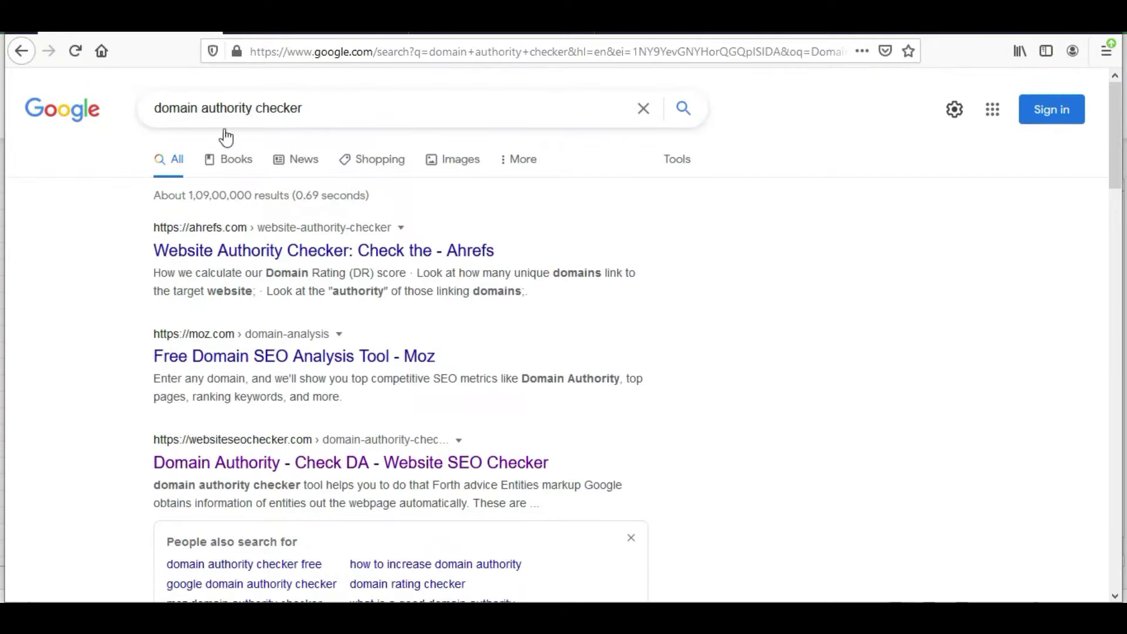
pyautogui.scroll(-3, 543, 237)
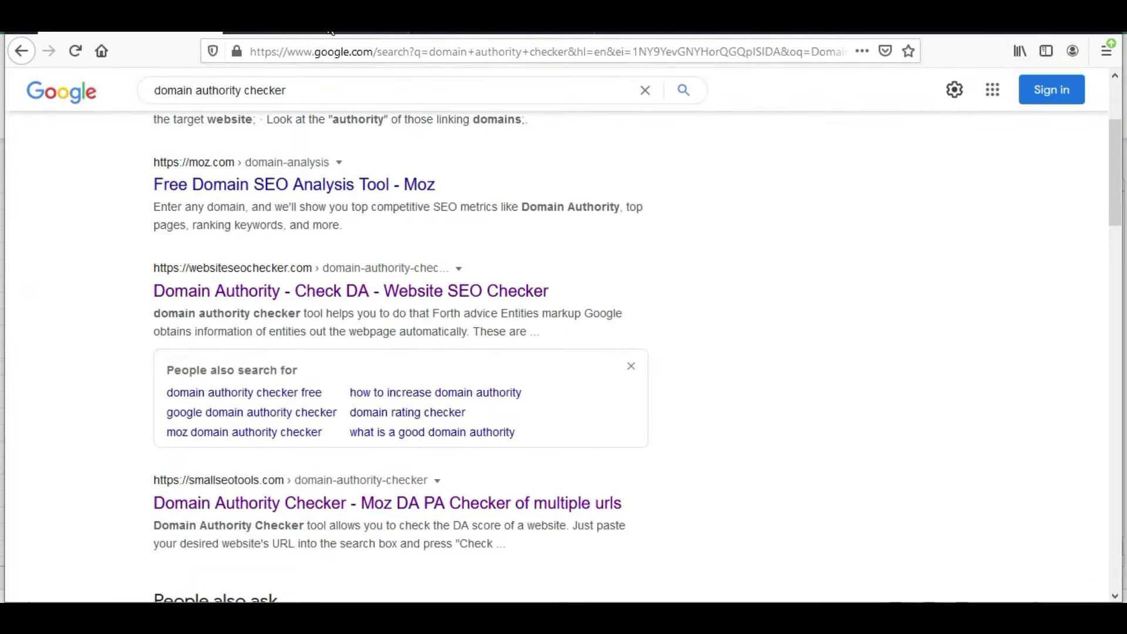
pyautogui.click(352, 20)
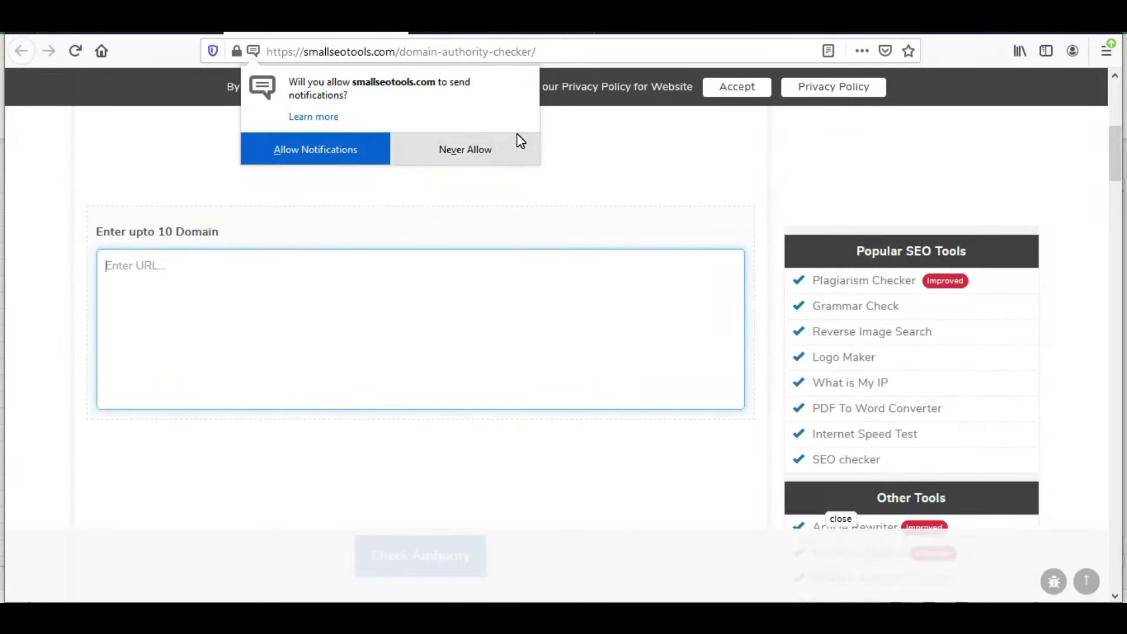
pyautogui.click(488, 149)
pyautogui.click(344, 277)
pyautogui.hotkey('ctrl', 'v')
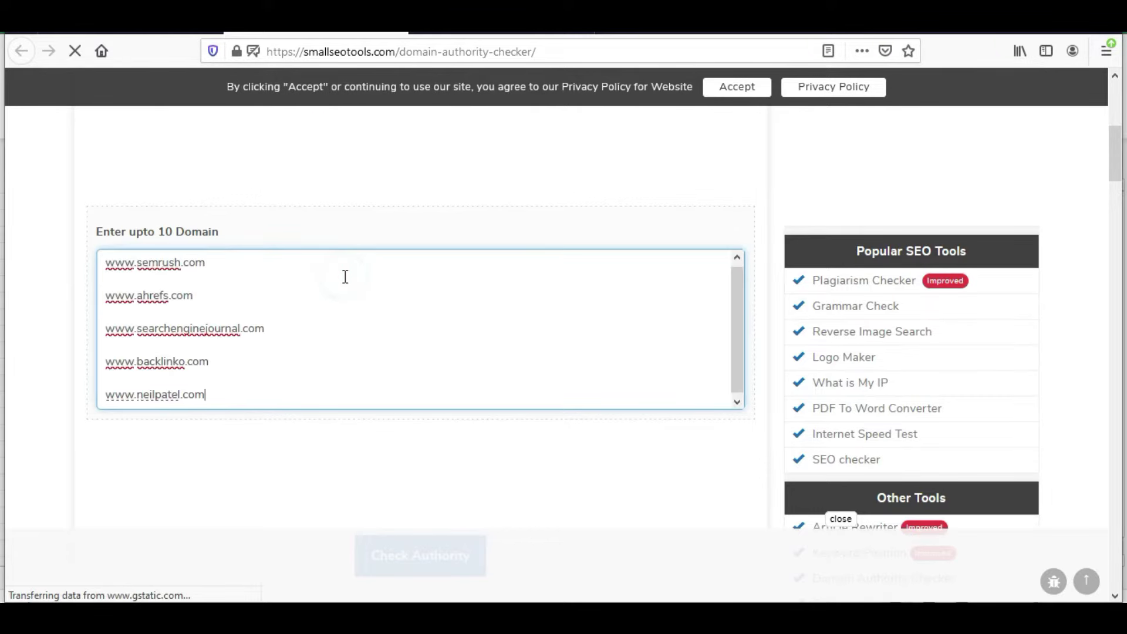
pyautogui.scroll(-1, 378, 317)
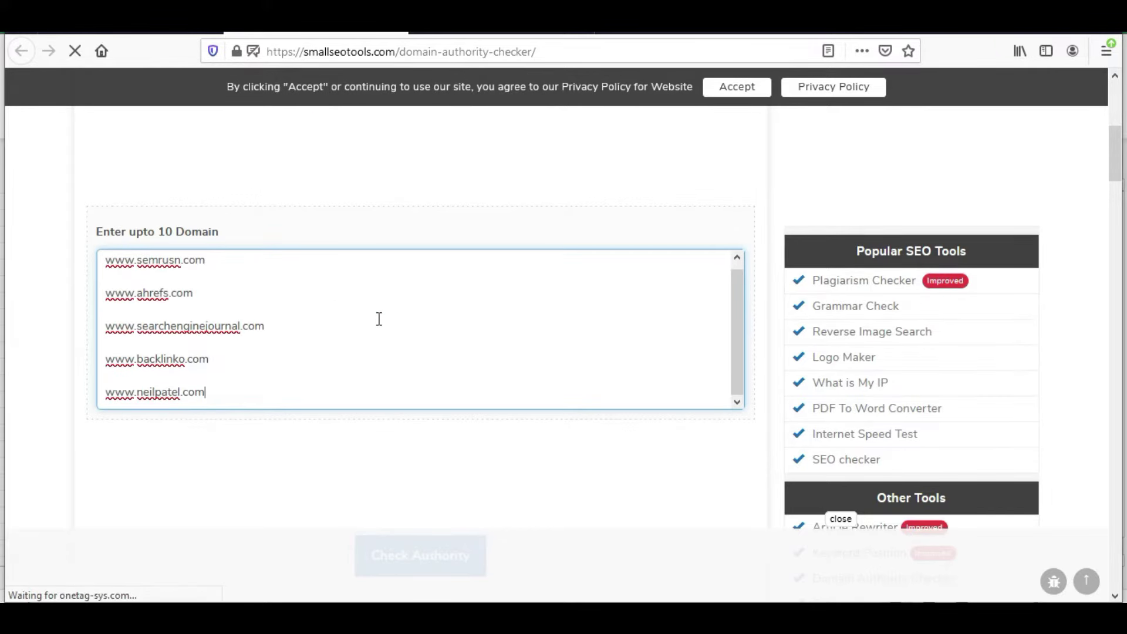
# Remove the blank lines between the five domains so that each one directly follows the previous one
pyautogui.click(342, 369)
pyautogui.click(105, 392)
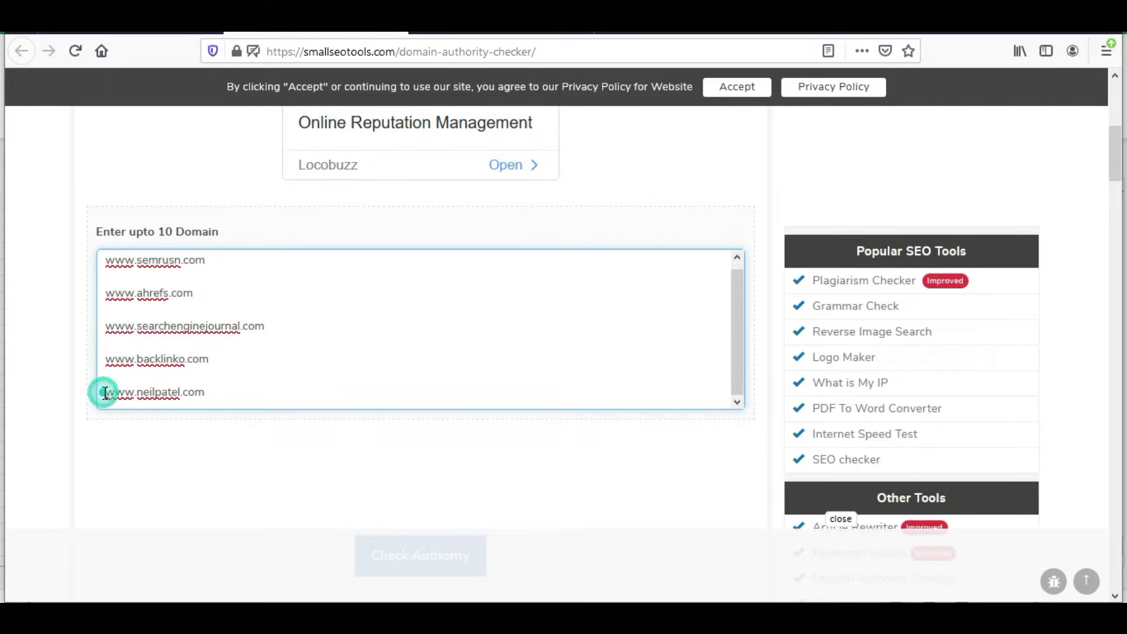
pyautogui.press('BackSpace')
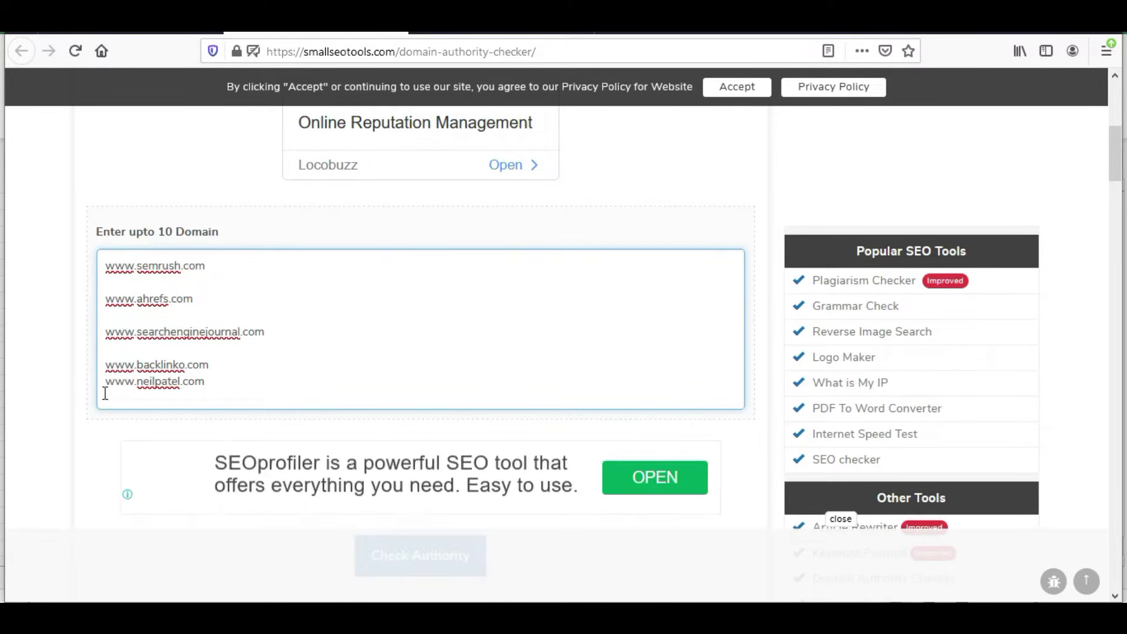
pyautogui.press('Up')
pyautogui.press('BackSpace')
pyautogui.press('Up')
pyautogui.press('BackSpace')
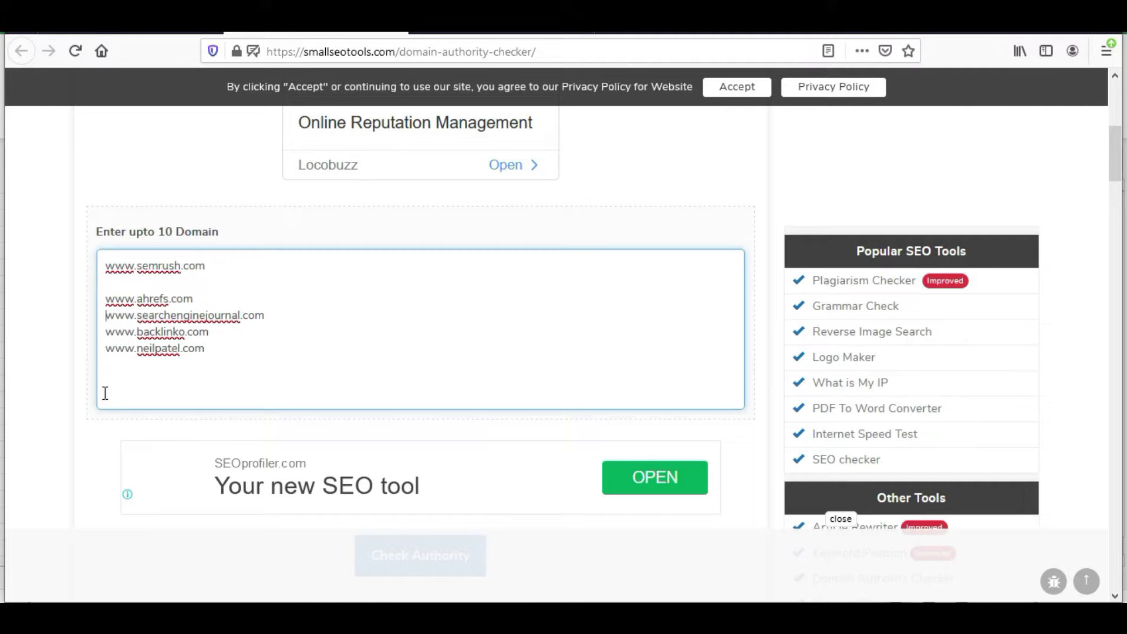
pyautogui.press('Up')
pyautogui.press('Down')
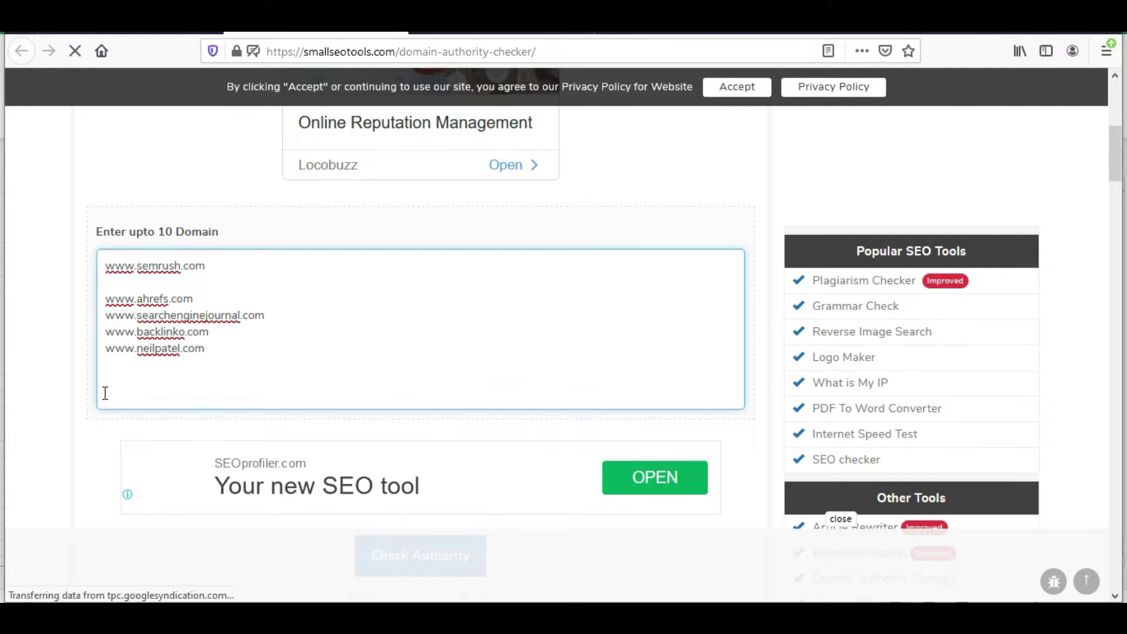
pyautogui.press('BackSpace')
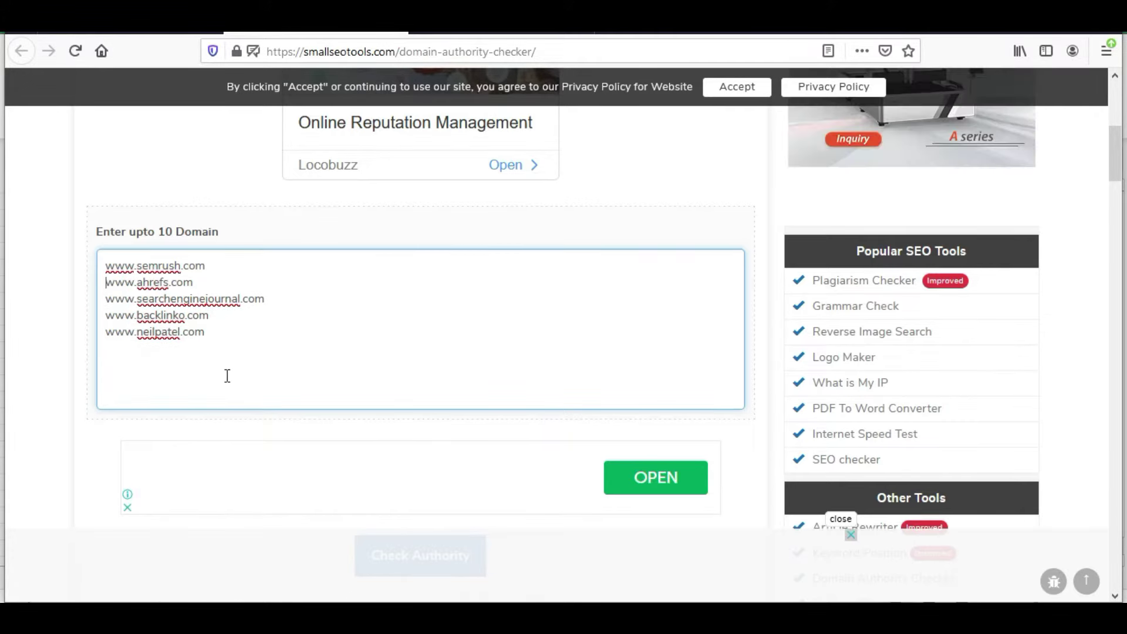
pyautogui.click(231, 375)
# Run the authority check on the five domains and view their scores in the results table
pyautogui.scroll(-5, 415, 337)
pyautogui.scroll(4, 415, 343)
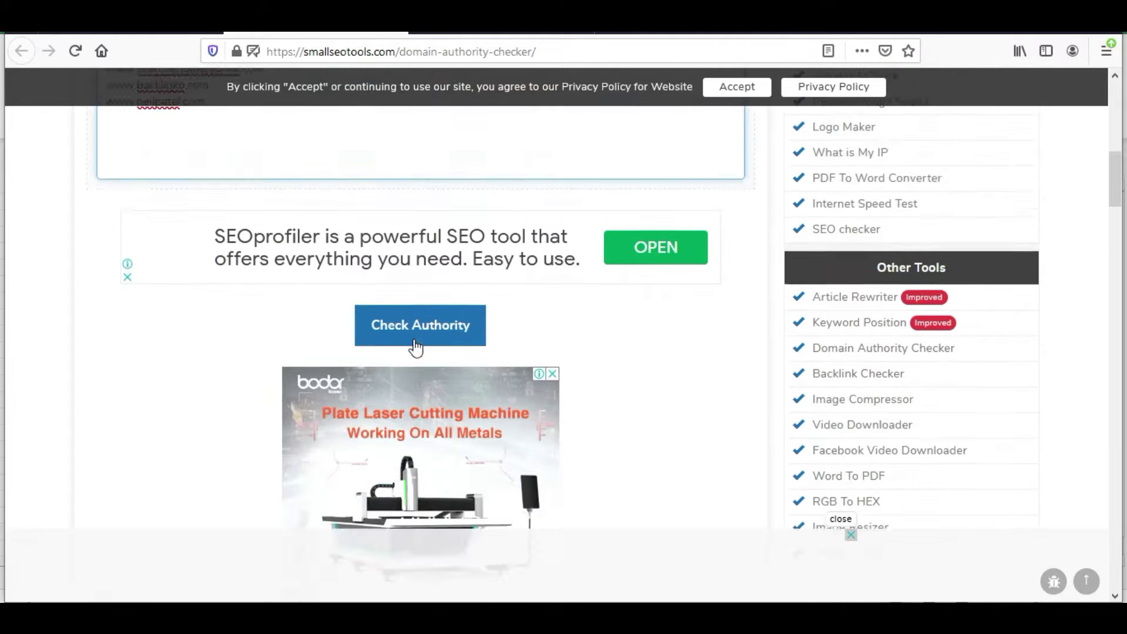
pyautogui.scroll(-1, 415, 344)
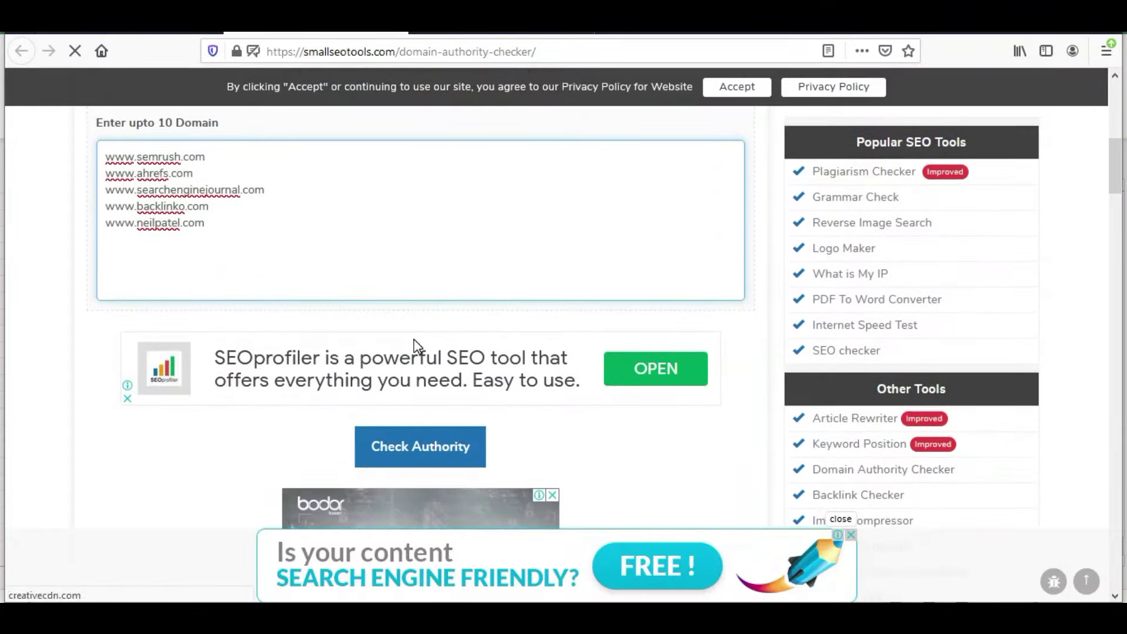
pyautogui.click(404, 448)
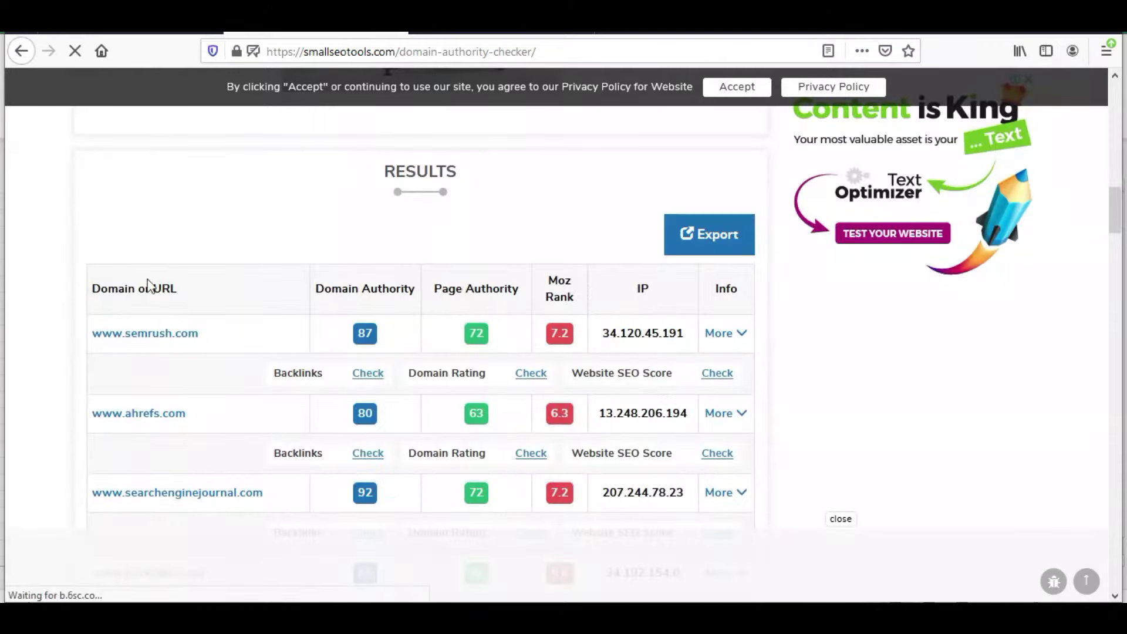
pyautogui.scroll(-2, 62, 358)
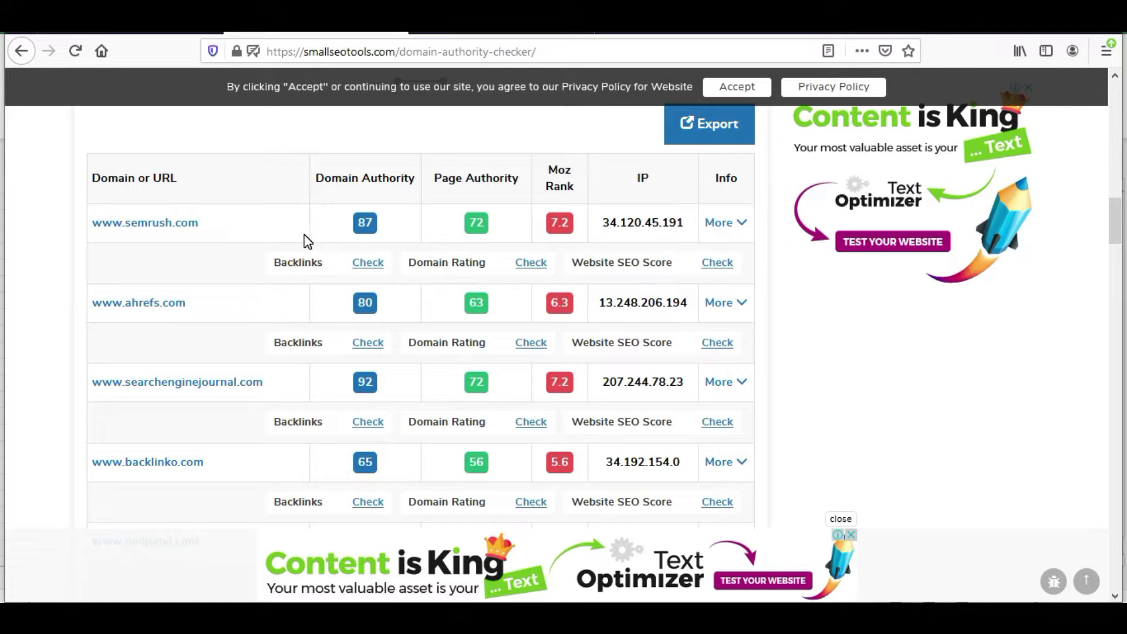
pyautogui.hotkey('alt', 'Tab')
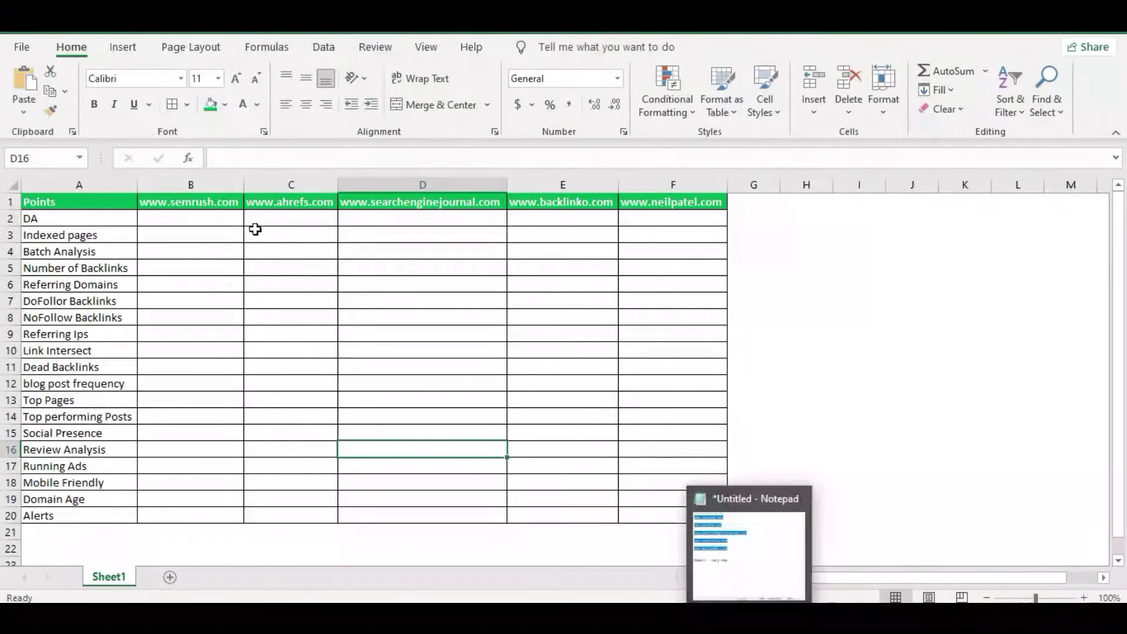
pyautogui.click(208, 219)
pyautogui.write('87')
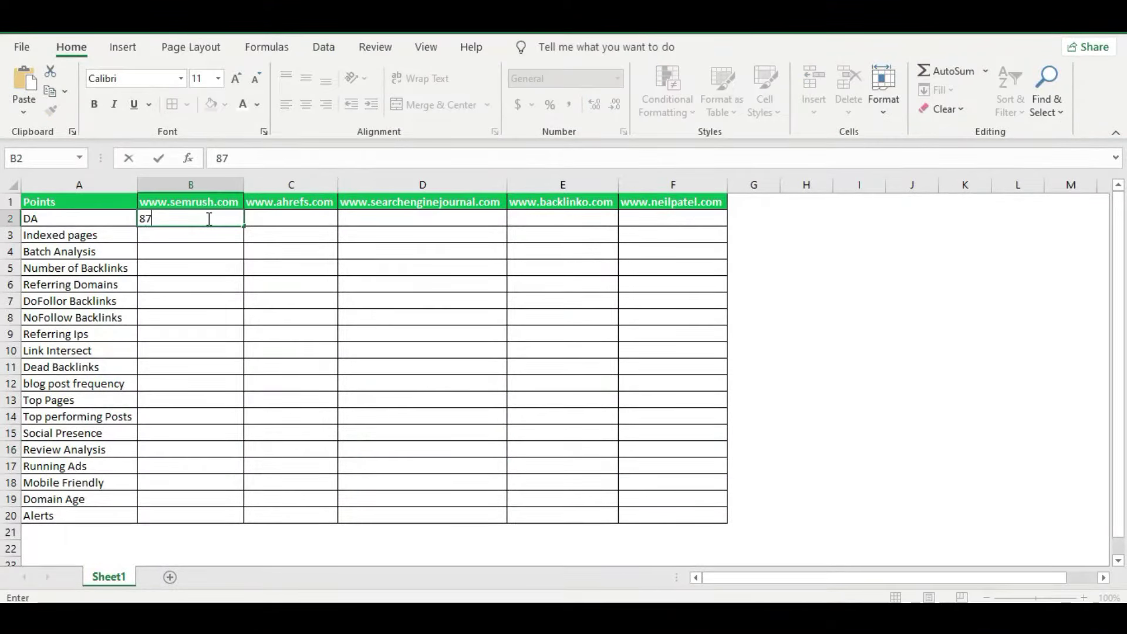
pyautogui.hotkey('alt', 'Tab')
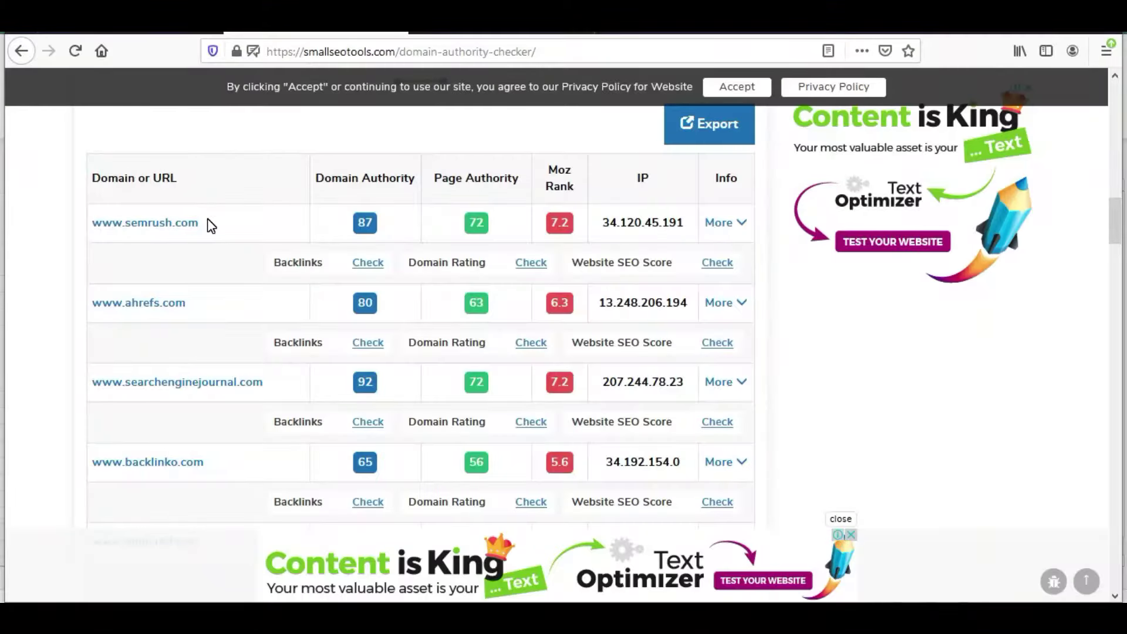
pyautogui.hotkey('alt', 'Tab')
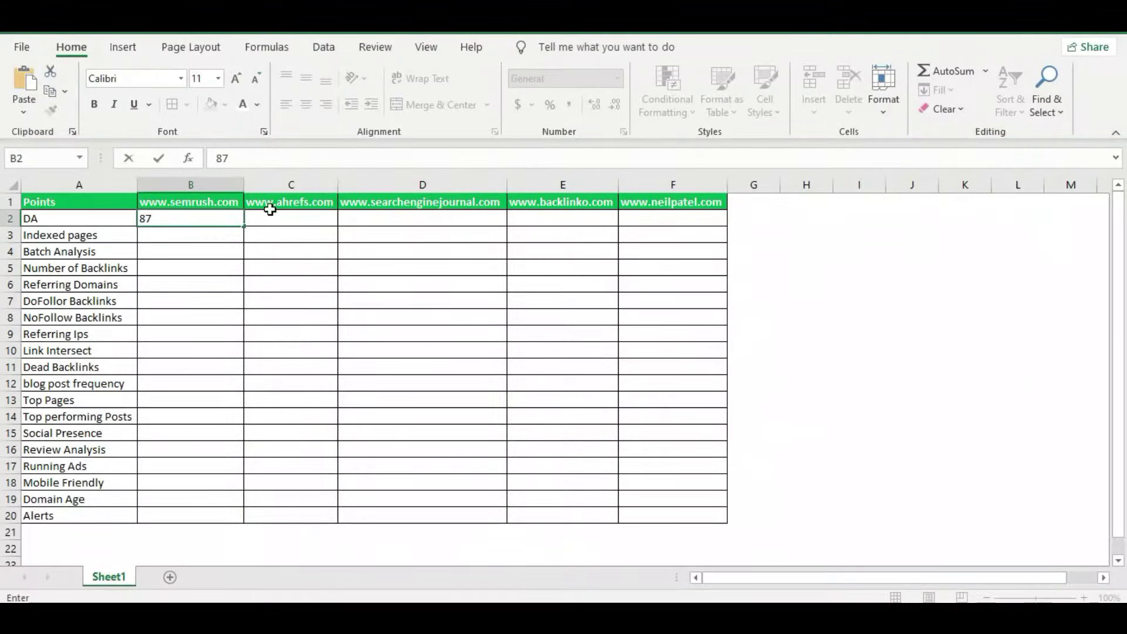
pyautogui.click(314, 215)
pyautogui.write('80')
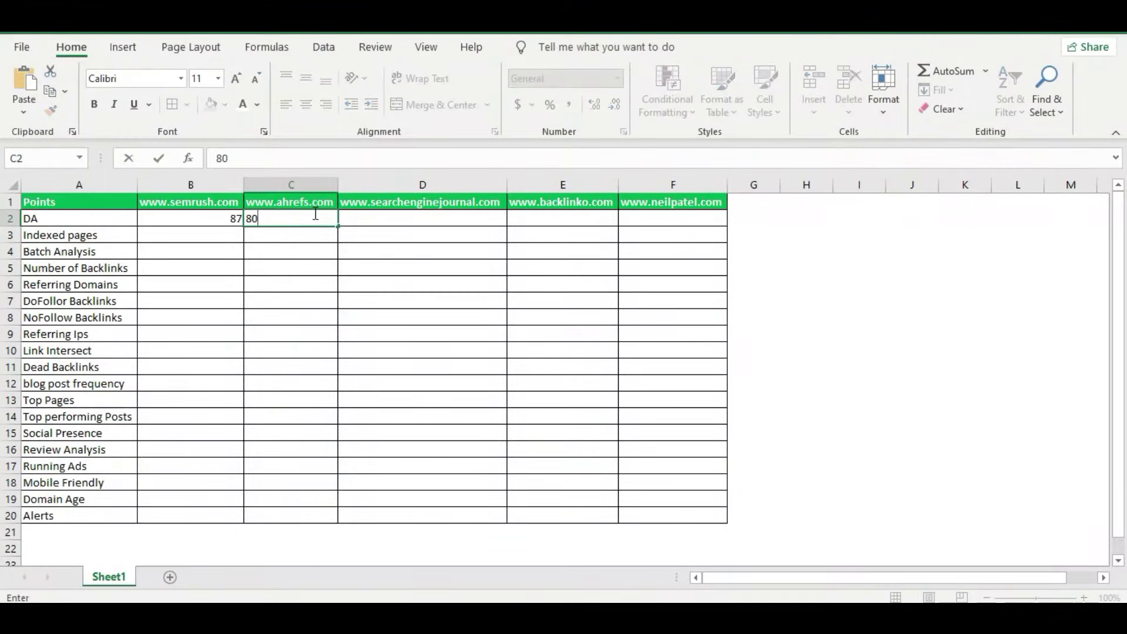
pyautogui.press('Tab')
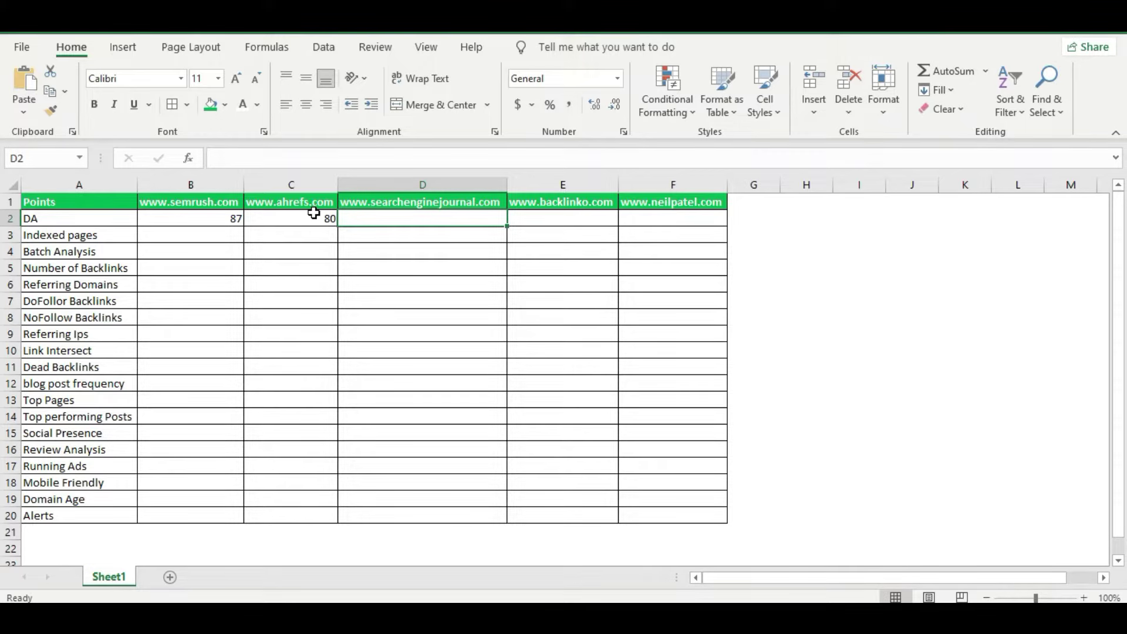
pyautogui.moveTo(88, 270); pyautogui.dragTo(75, 476)
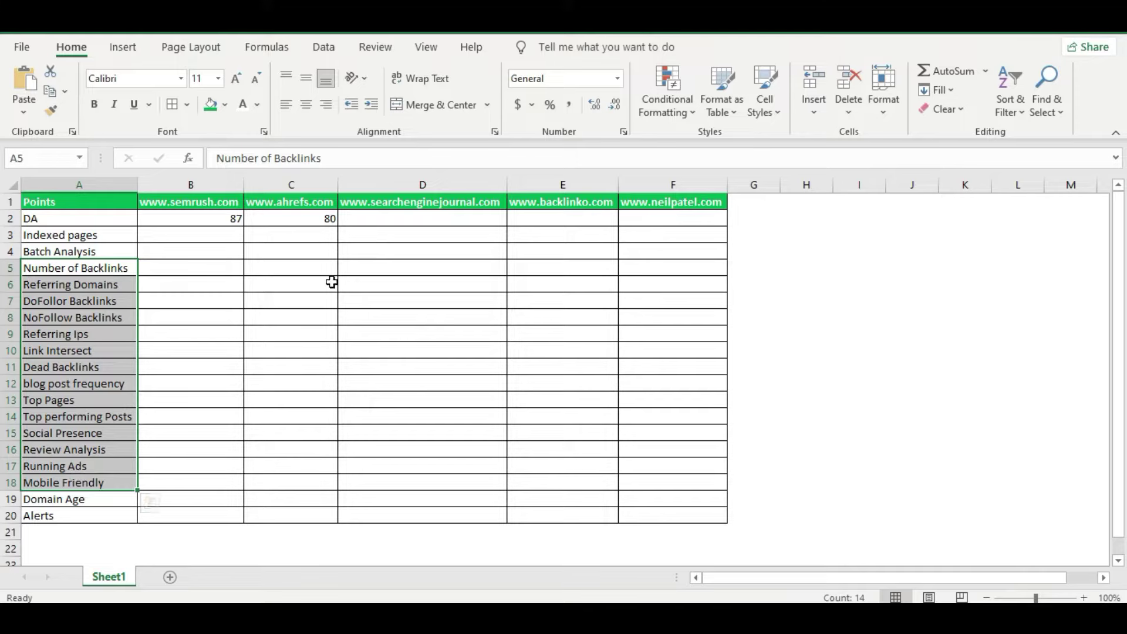
pyautogui.click(417, 218)
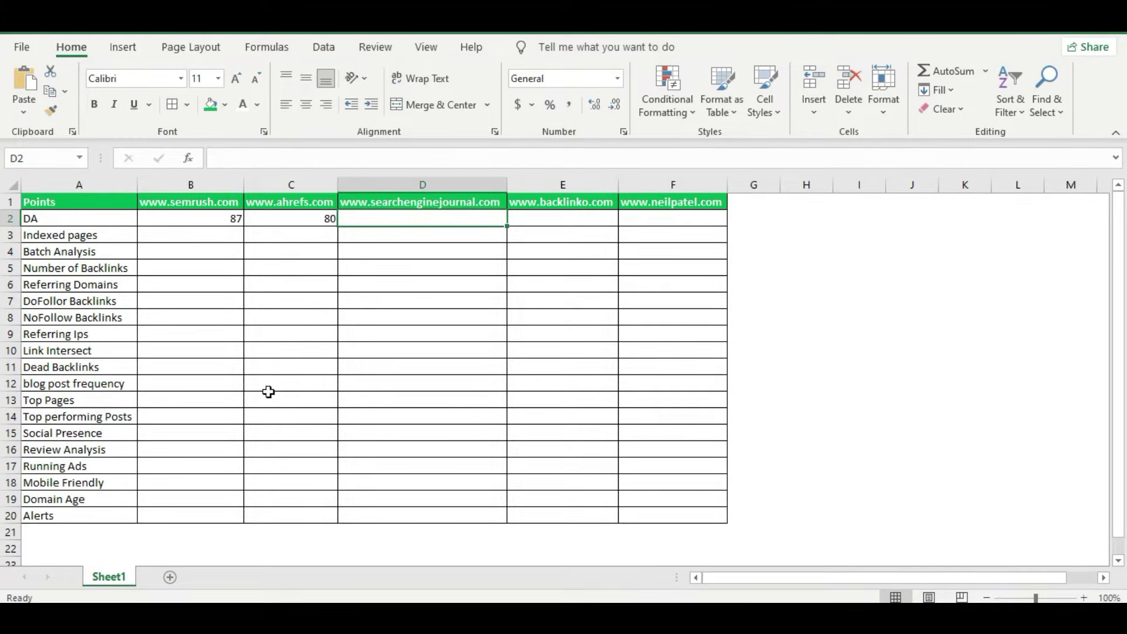
pyautogui.click(117, 235)
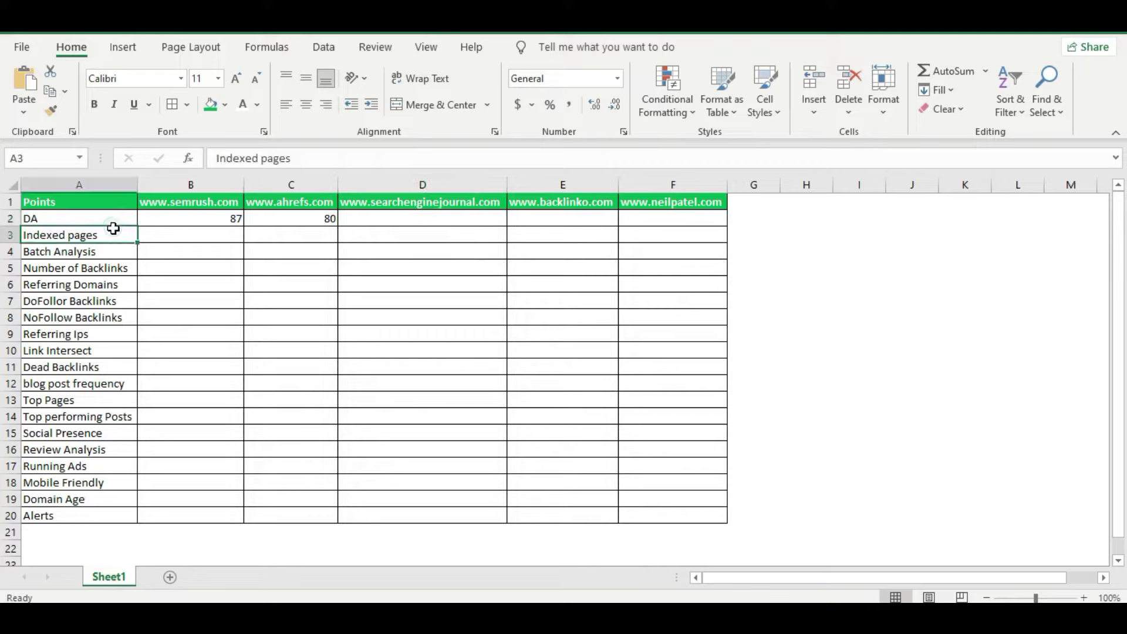
# Copy semrush.com from its column header and search Google for site:semrush.com
pyautogui.doubleClick(164, 201)
pyautogui.moveTo(341, 161); pyautogui.dragTo(248, 158)
pyautogui.hotkey('ctrl', 'c')
pyautogui.click(380, 414)
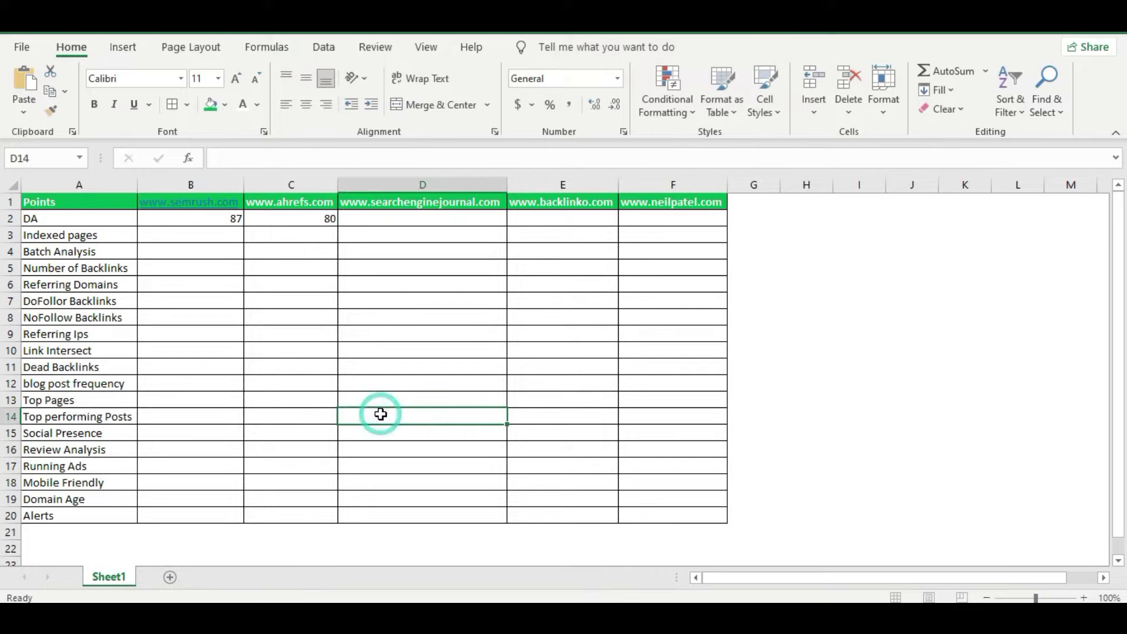
pyautogui.hotkey('alt', 'Tab')
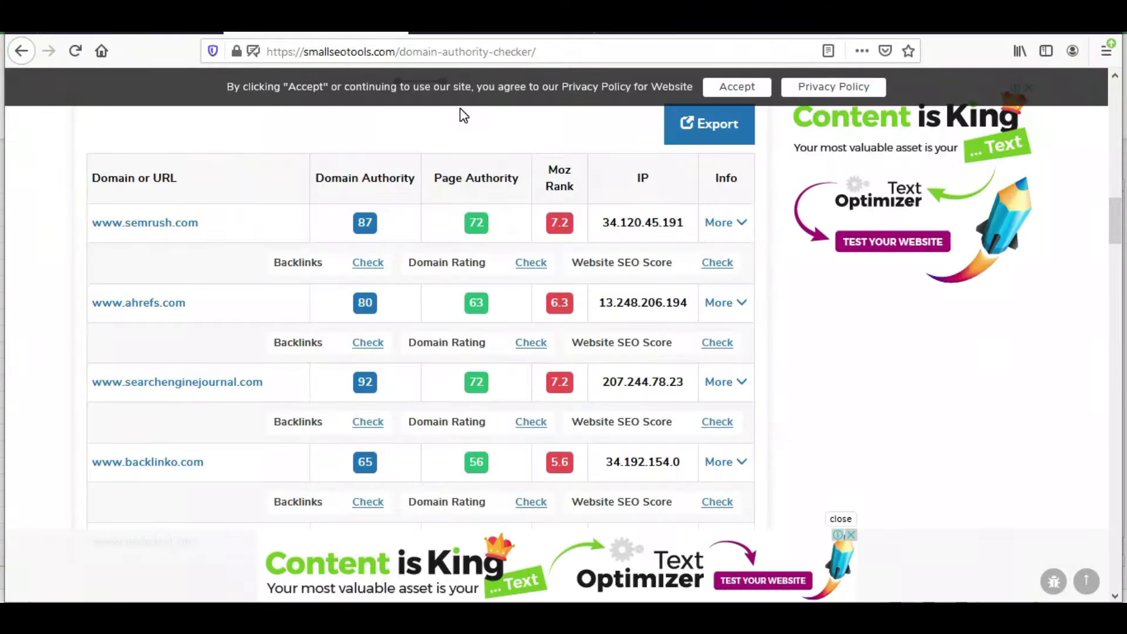
pyautogui.click(129, 33)
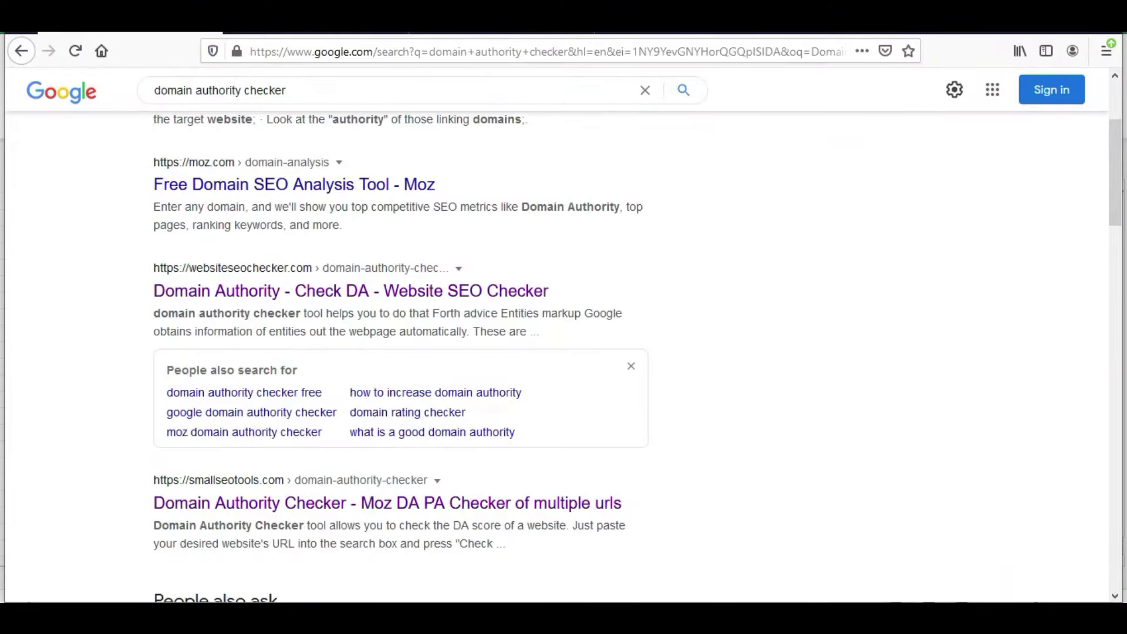
pyautogui.tripleClick(314, 88)
pyautogui.write('site:')
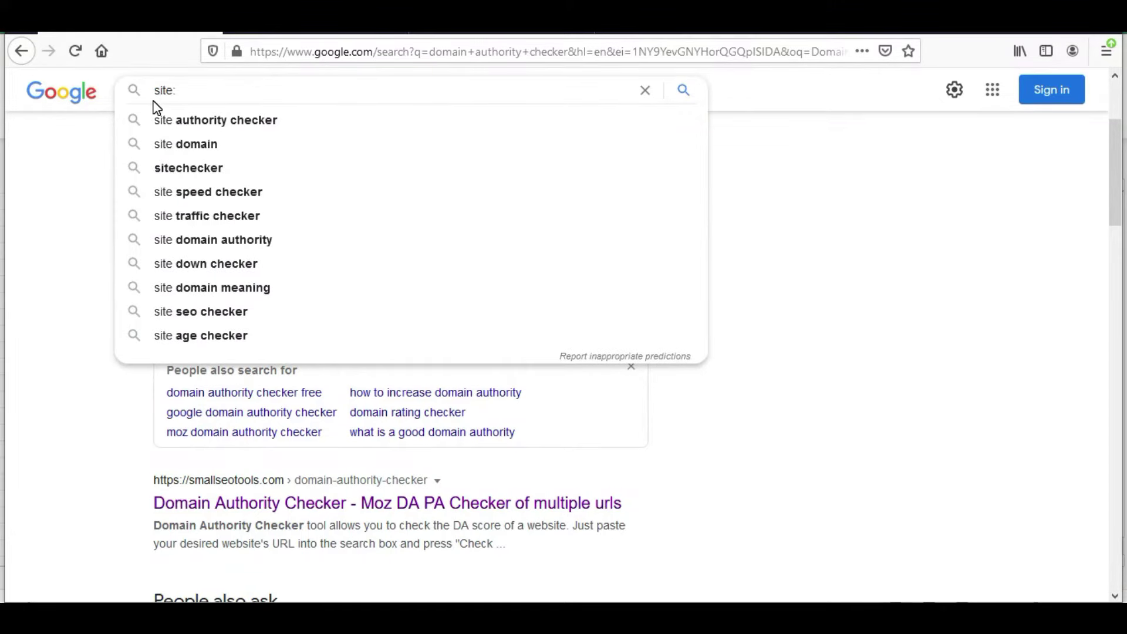
pyautogui.hotkey('ctrl', 'v')
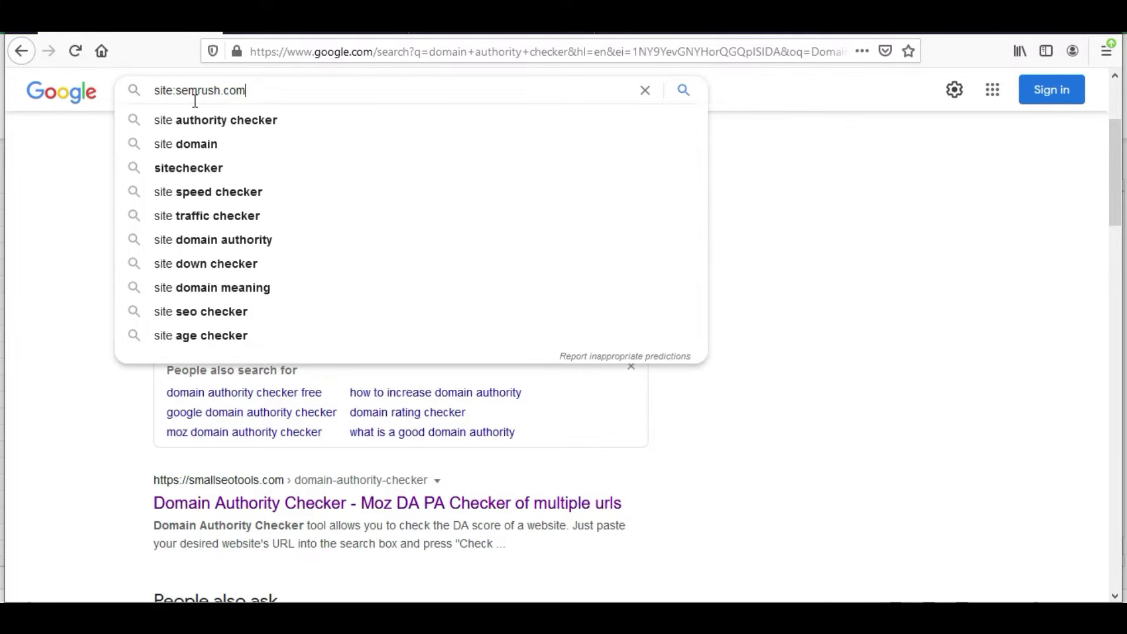
pyautogui.press('Return')
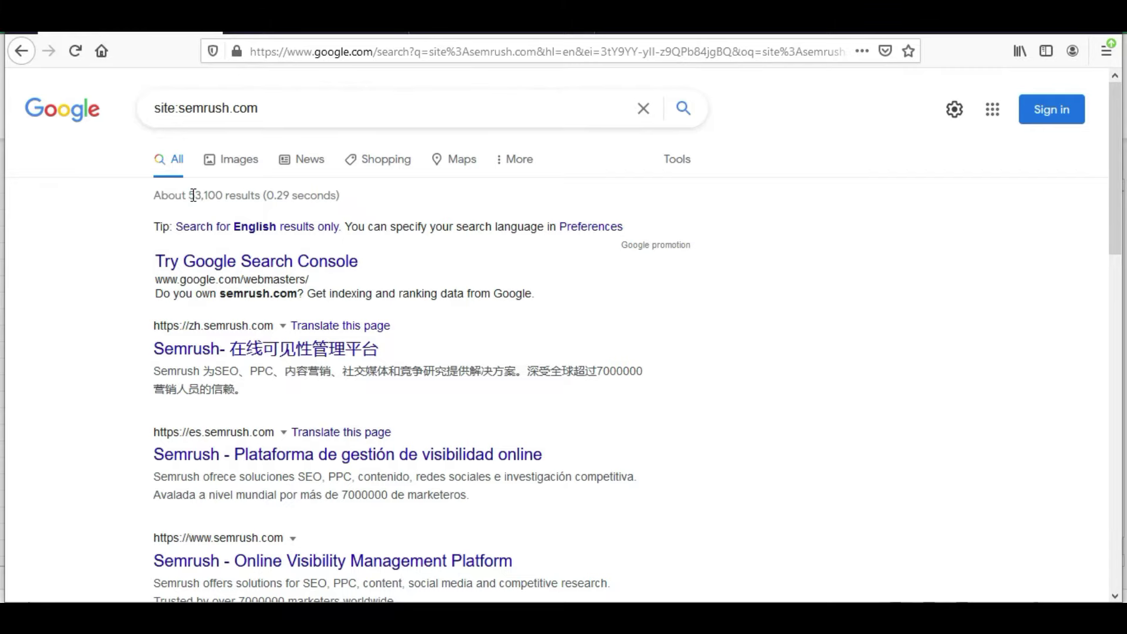
# Copy the Google result count for semrush.com into the Excel sheet as its Indexed pages value, 53,100
pyautogui.moveTo(189, 195); pyautogui.dragTo(227, 197)
pyautogui.hotkey('ctrl', 'c')
pyautogui.hotkey('alt', 'Tab')
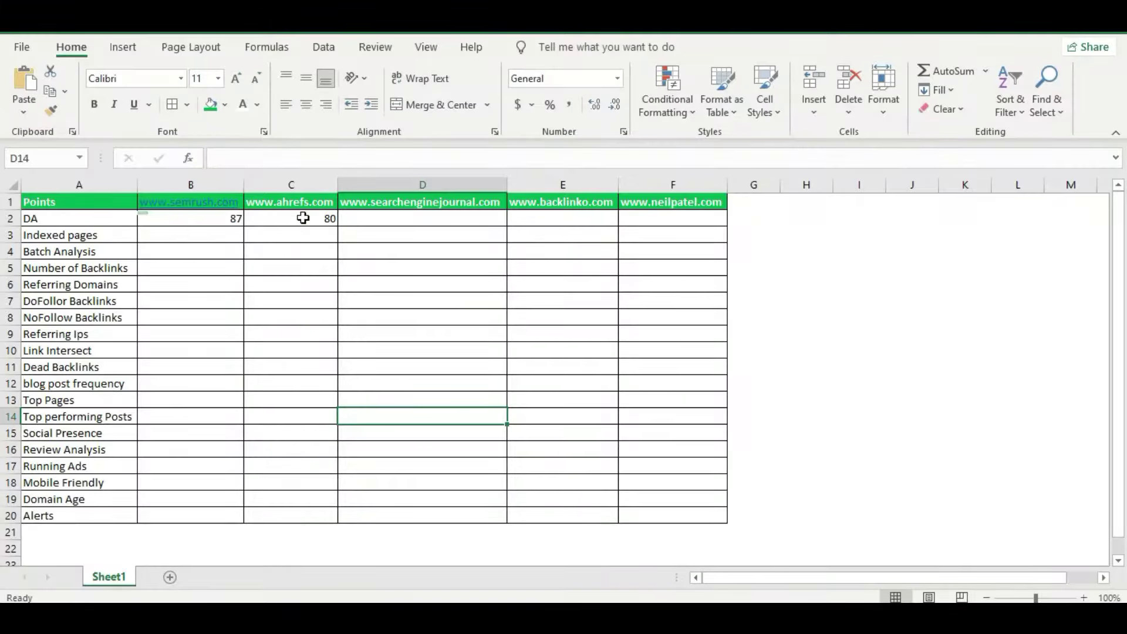
pyautogui.doubleClick(191, 233)
pyautogui.hotkey('ctrl', 'v')
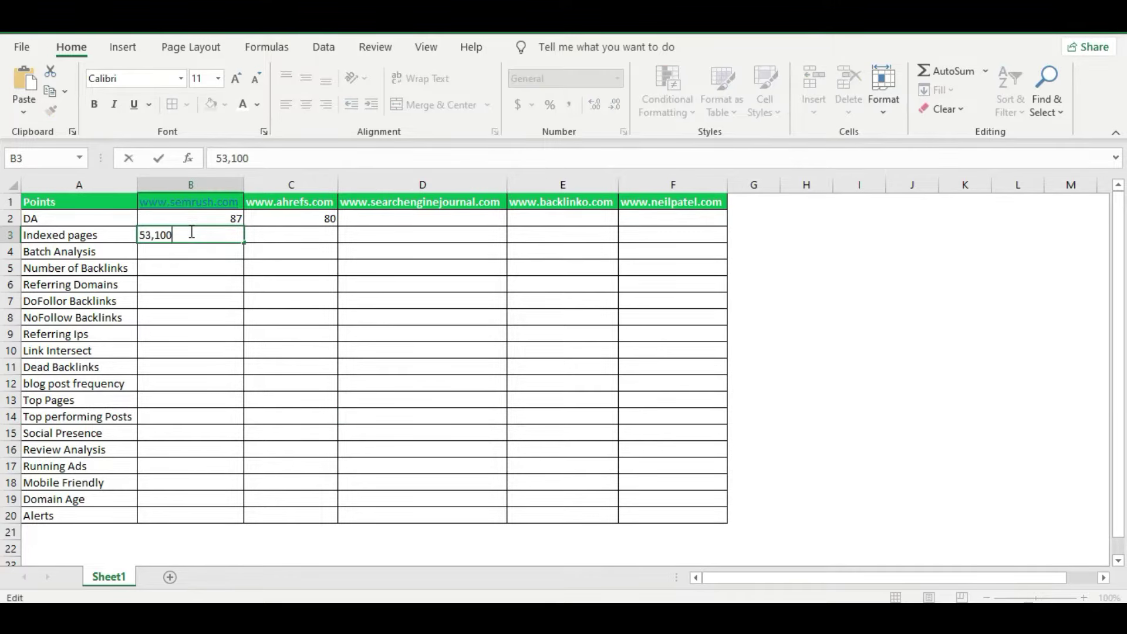
# Return to the browser and search Google for site:ahrefs.com
pyautogui.hotkey('alt', 'Tab')
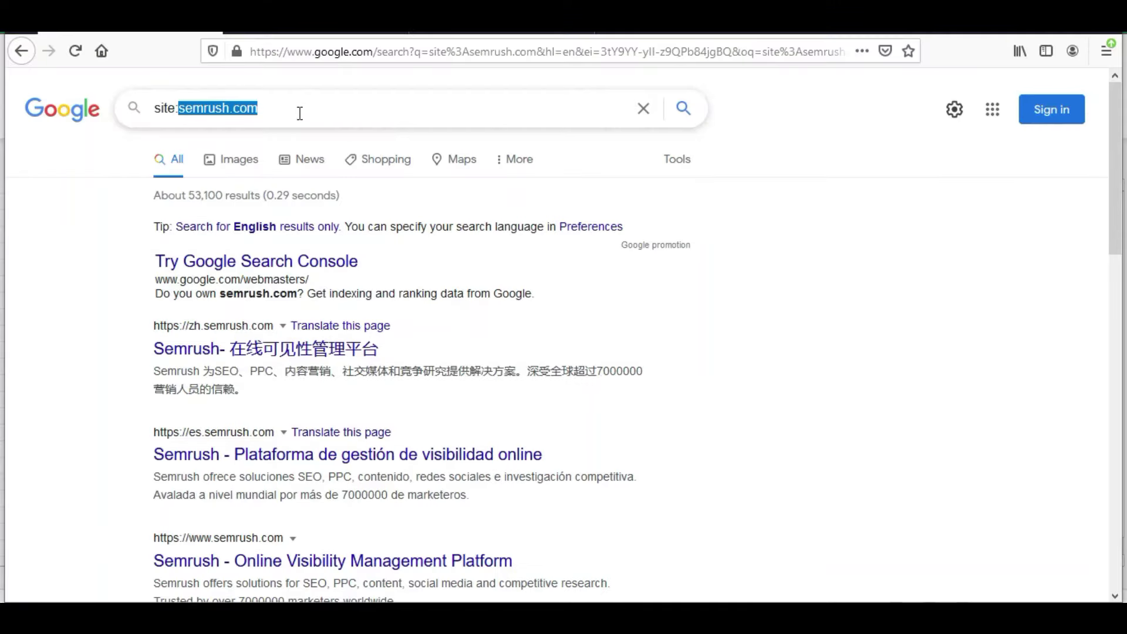
pyautogui.write('ahrefs.com')
pyautogui.press('Return')
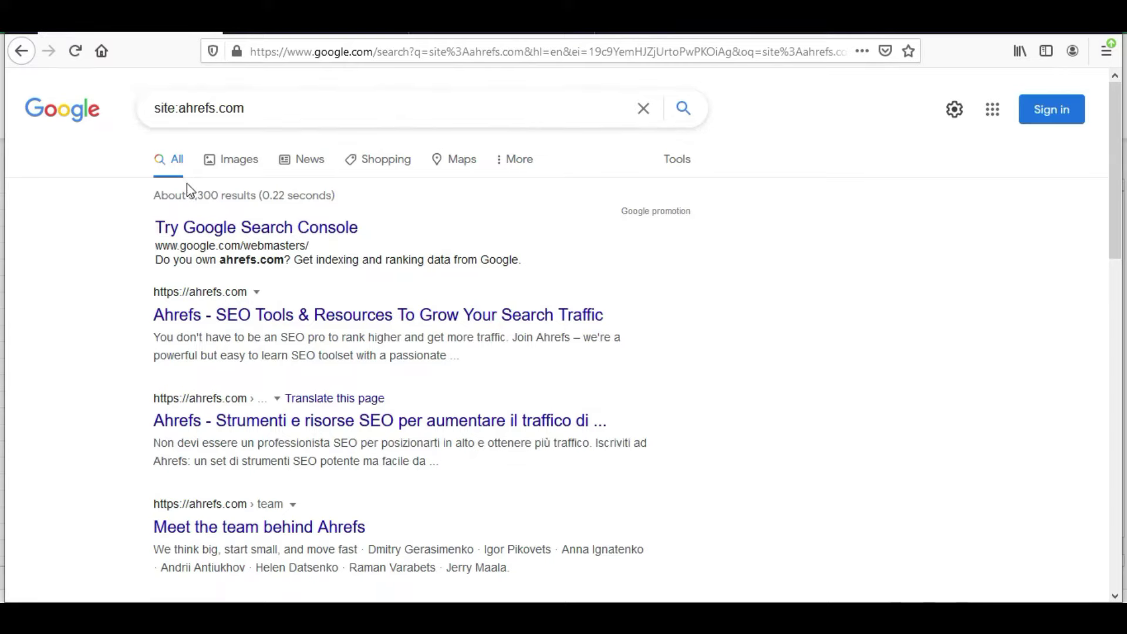
pyautogui.hotkey('alt', 'Tab')
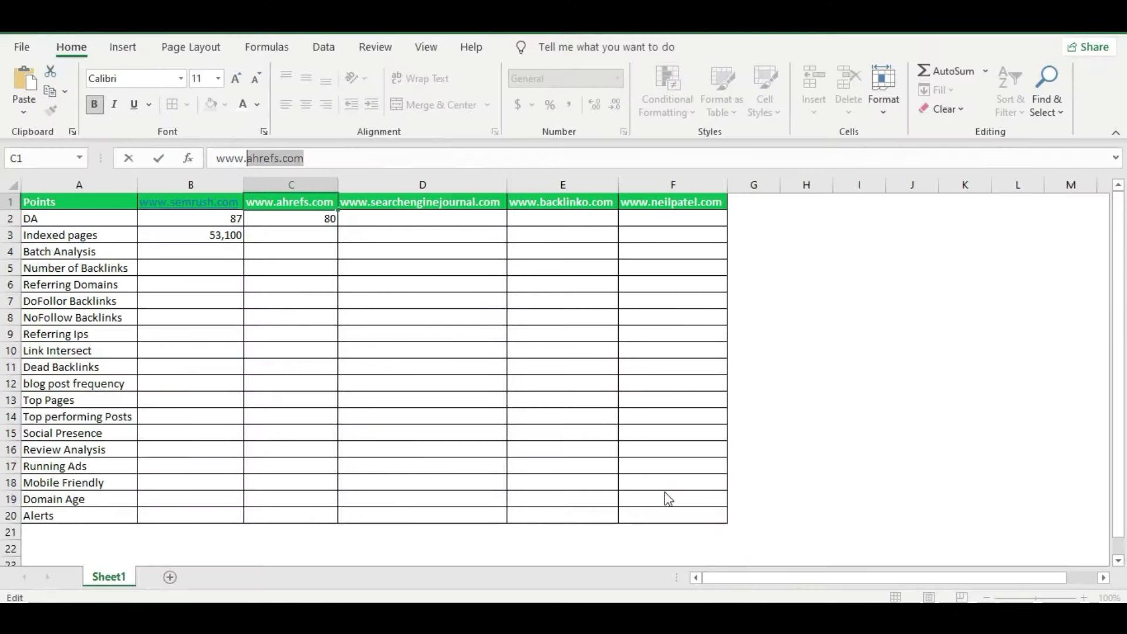
pyautogui.click(303, 235)
pyautogui.write('3300')
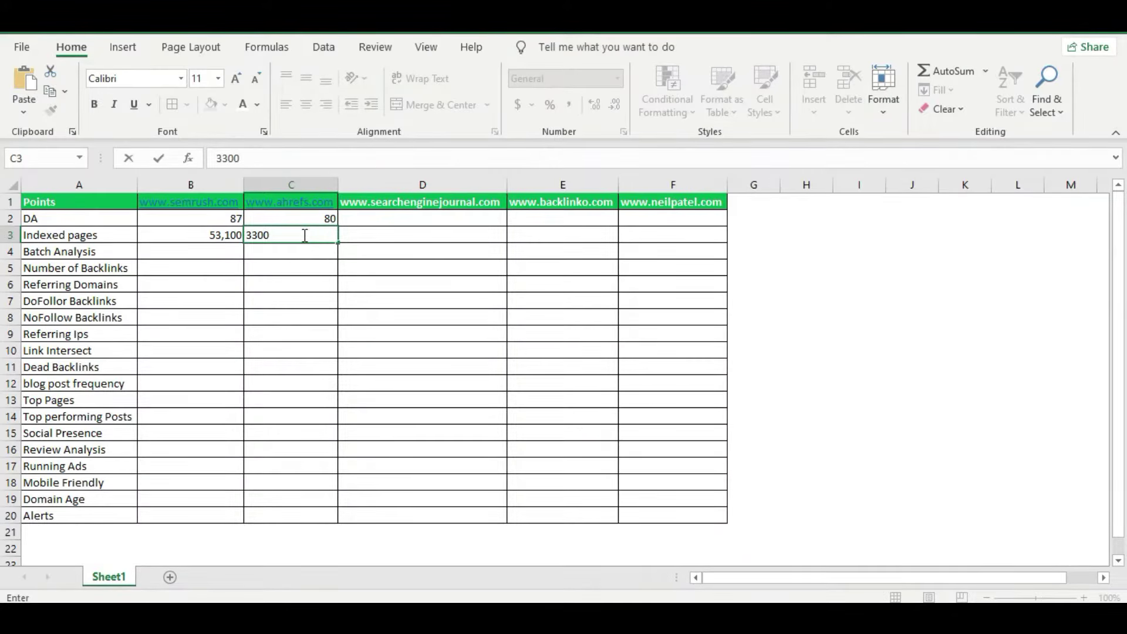
pyautogui.press('Return')
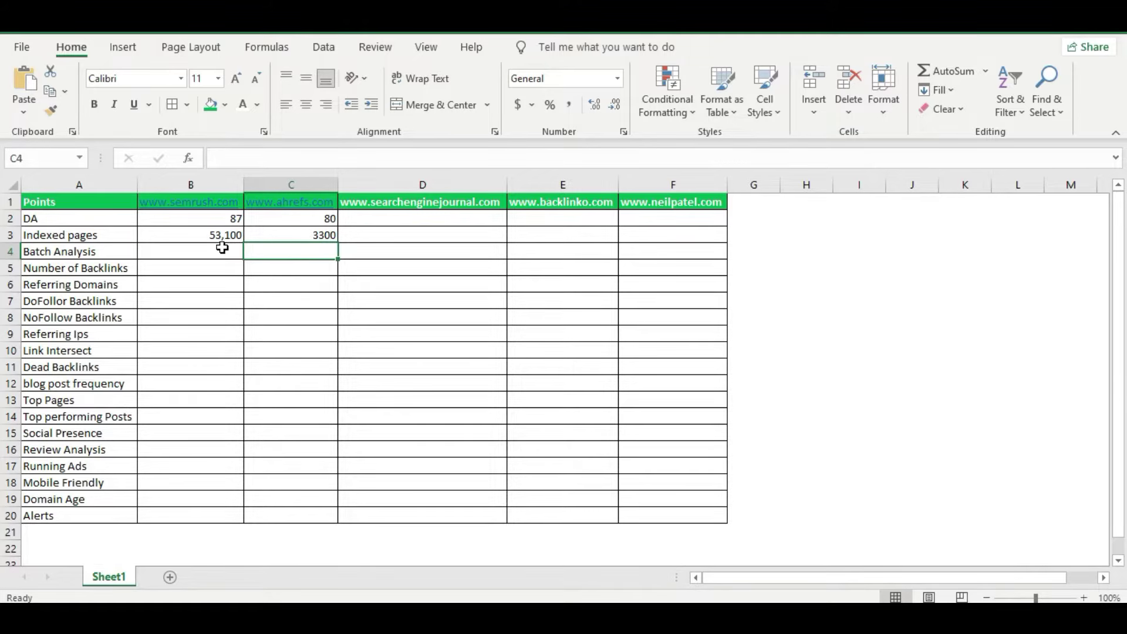
pyautogui.click(117, 252)
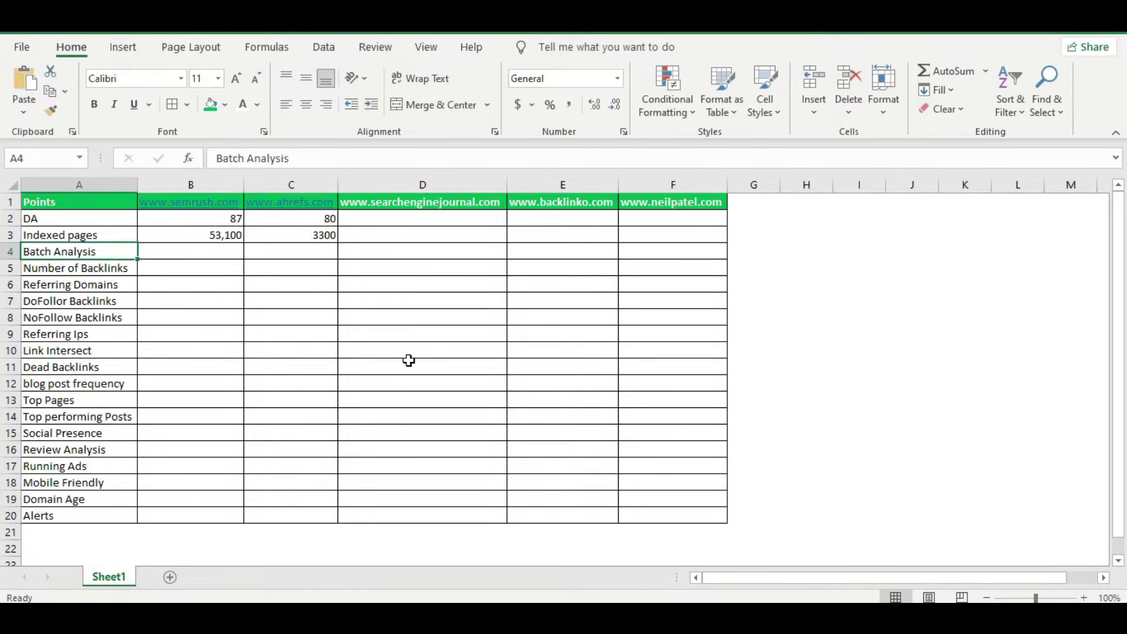
pyautogui.rightClick(196, 210)
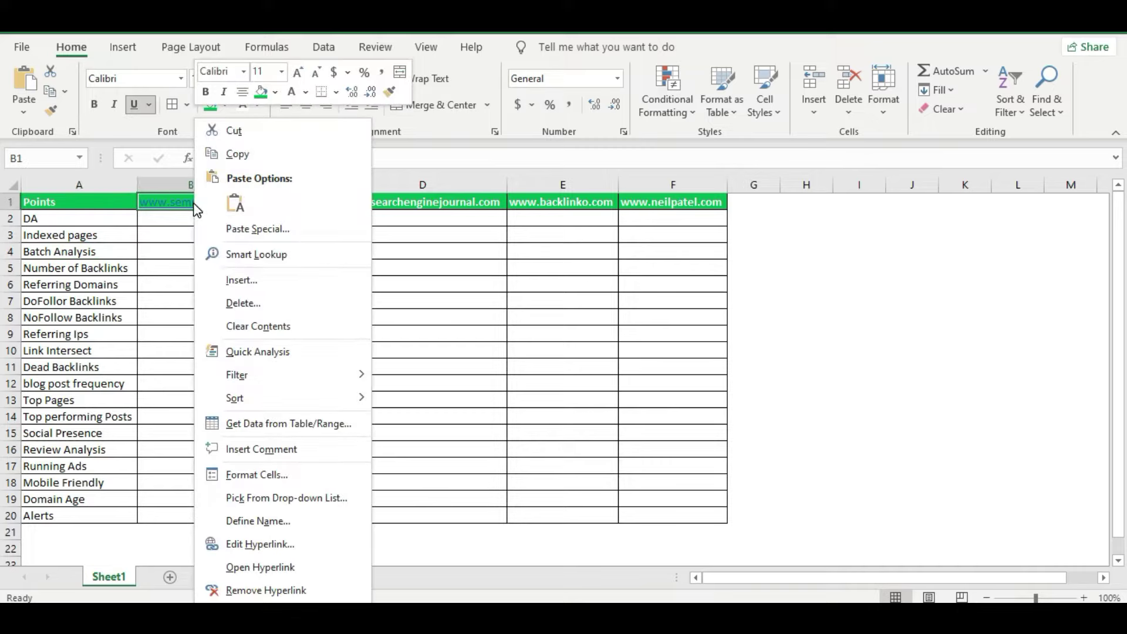
pyautogui.click(282, 592)
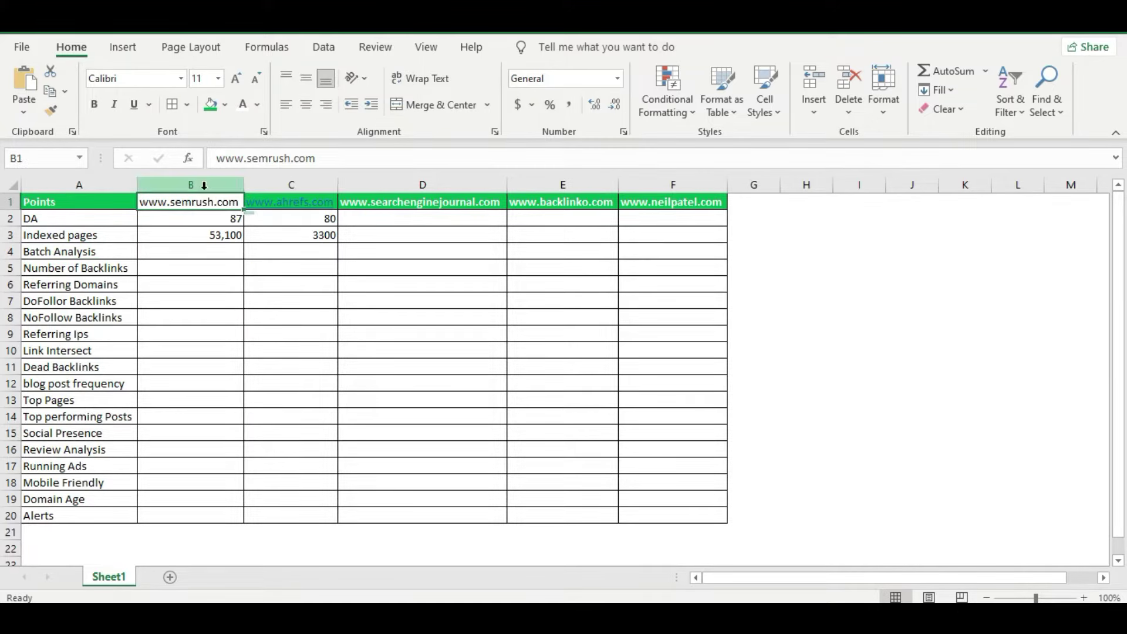
pyautogui.rightClick(288, 205)
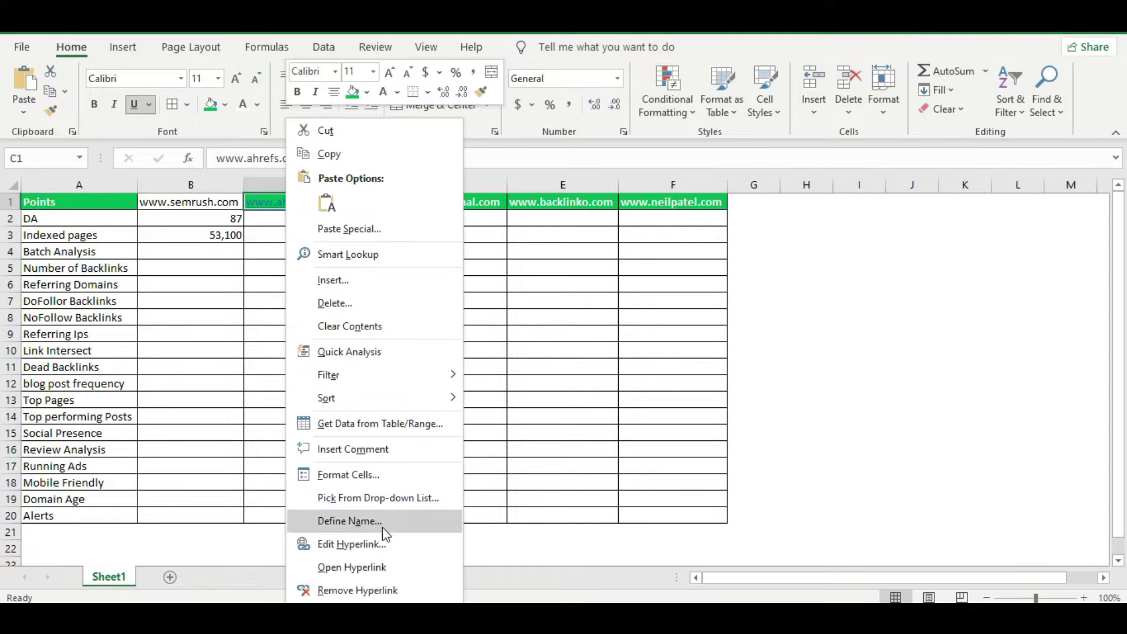
pyautogui.click(394, 592)
pyautogui.click(425, 284)
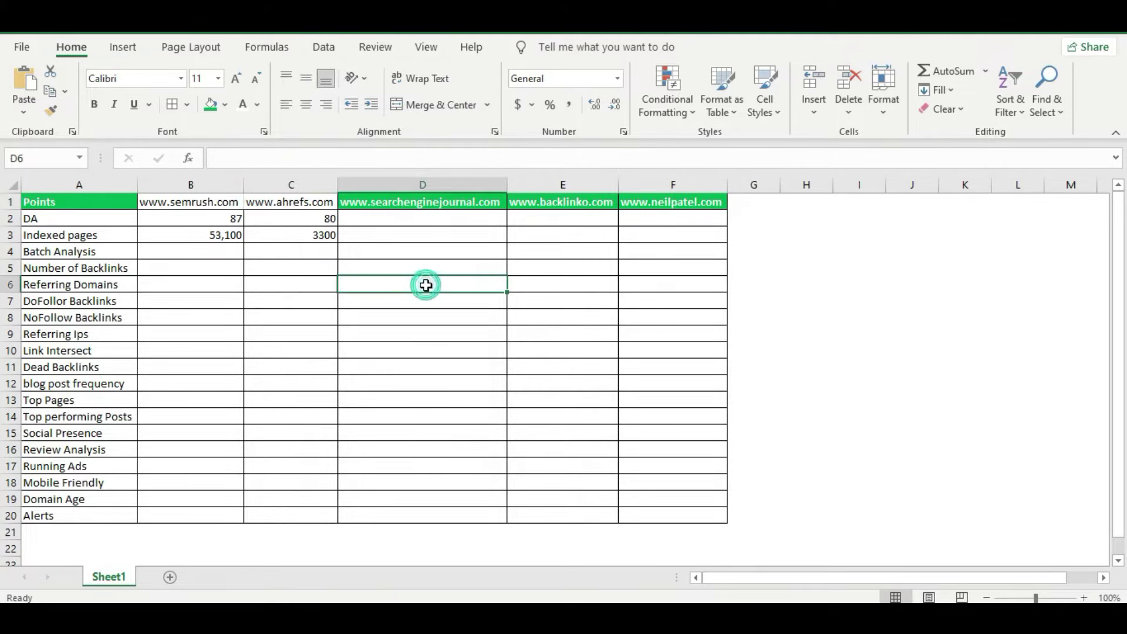
pyautogui.click(388, 203)
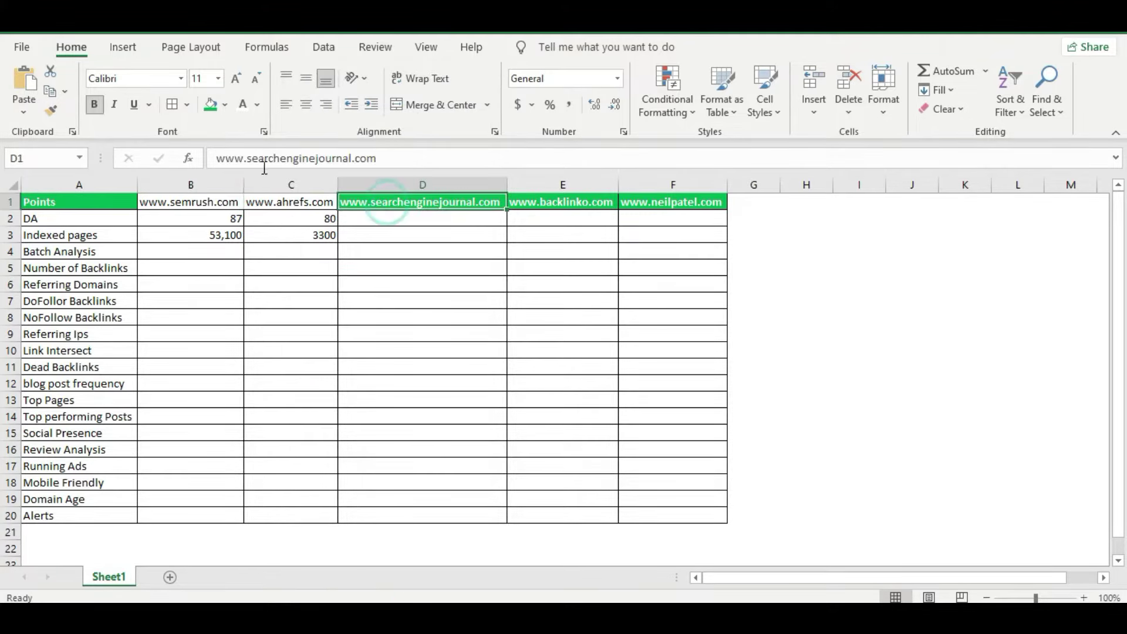
pyautogui.click(50, 110)
pyautogui.moveTo(197, 205); pyautogui.dragTo(297, 201)
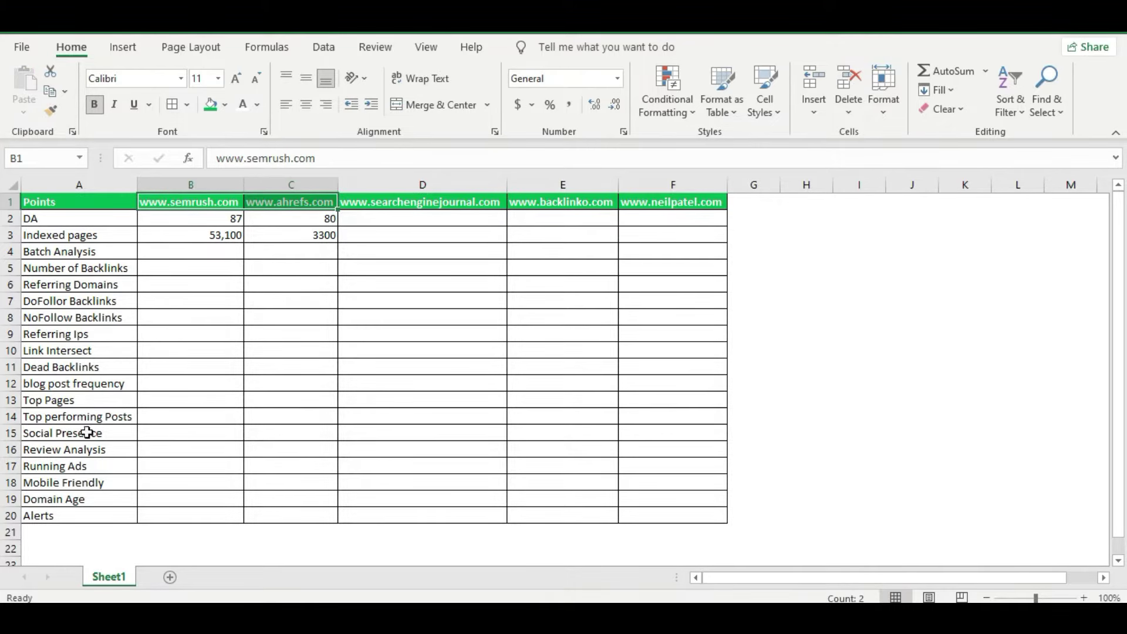
pyautogui.click(293, 460)
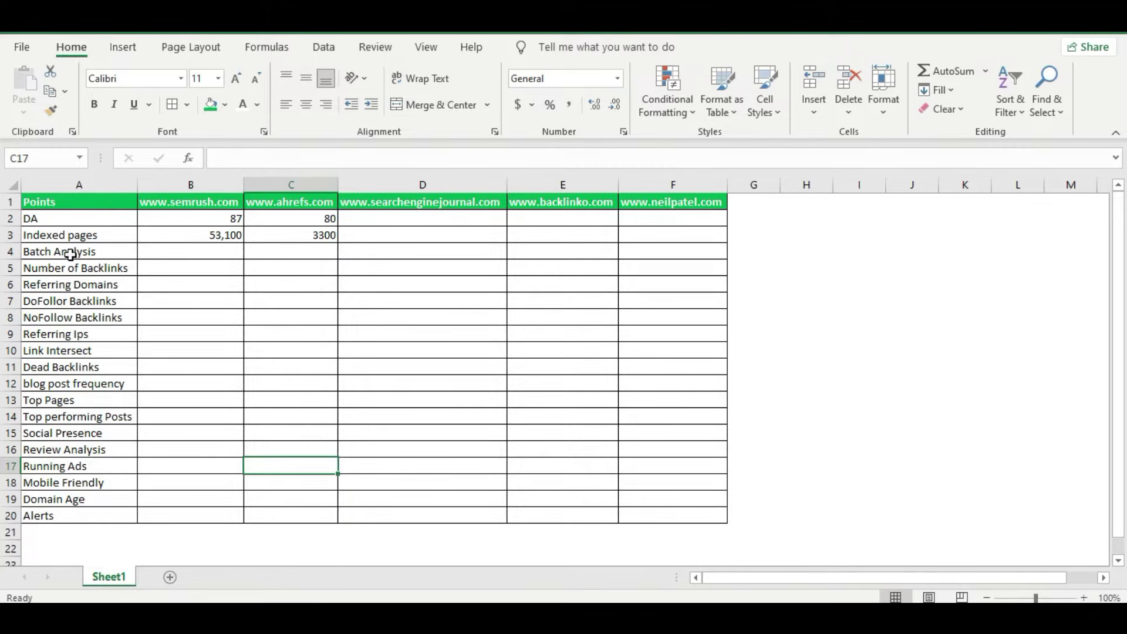
pyautogui.click(101, 267)
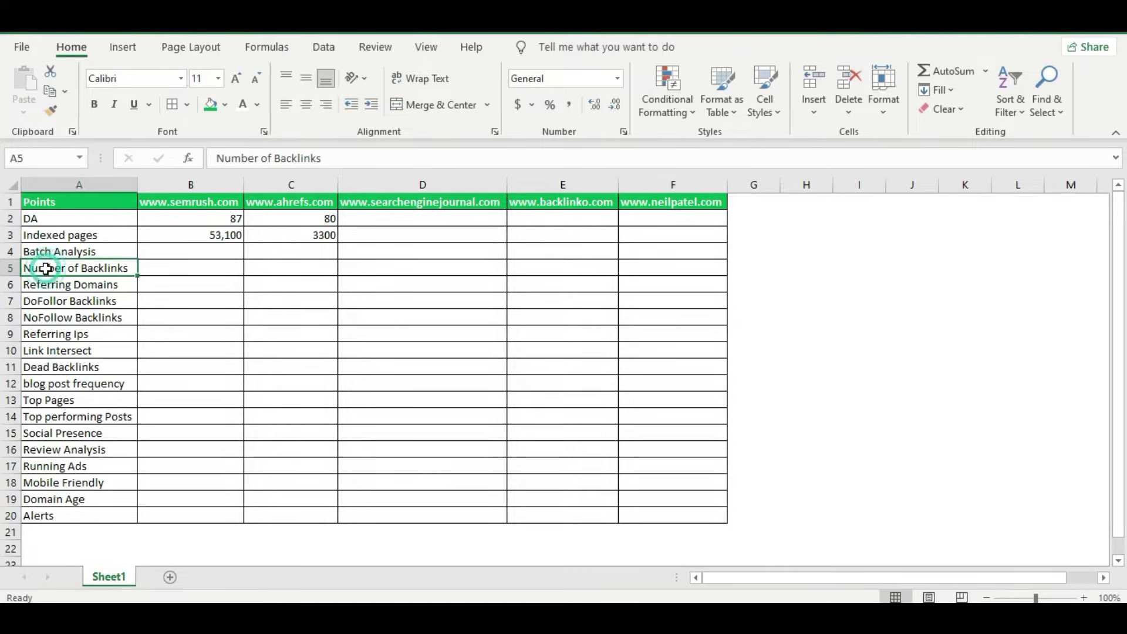
pyautogui.click(207, 202)
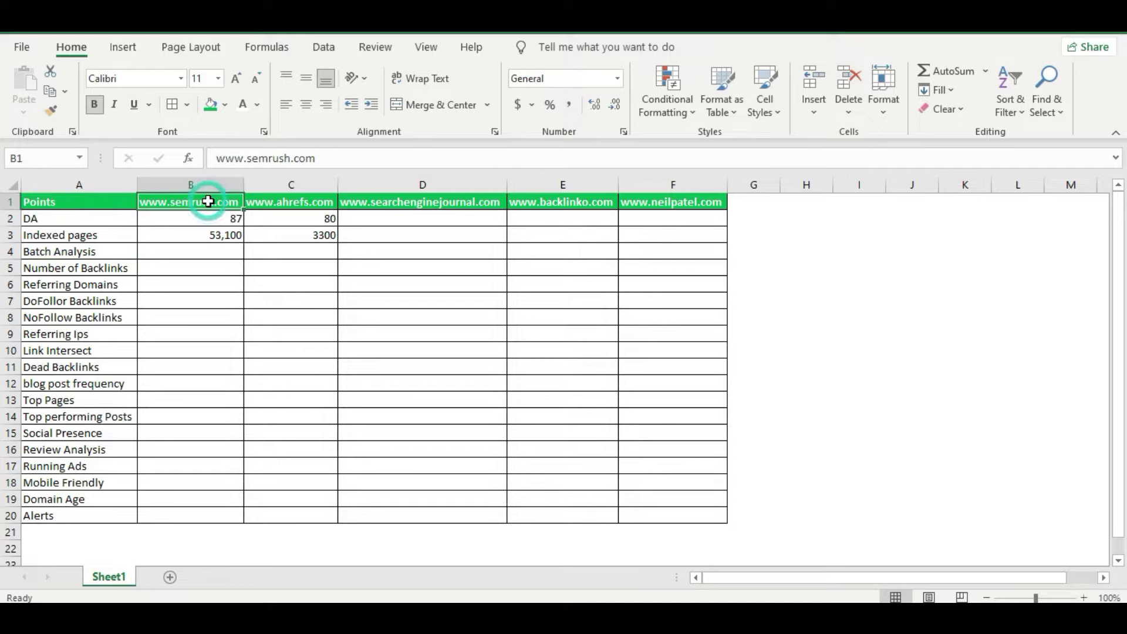
pyautogui.hotkey('ctrl', 'c')
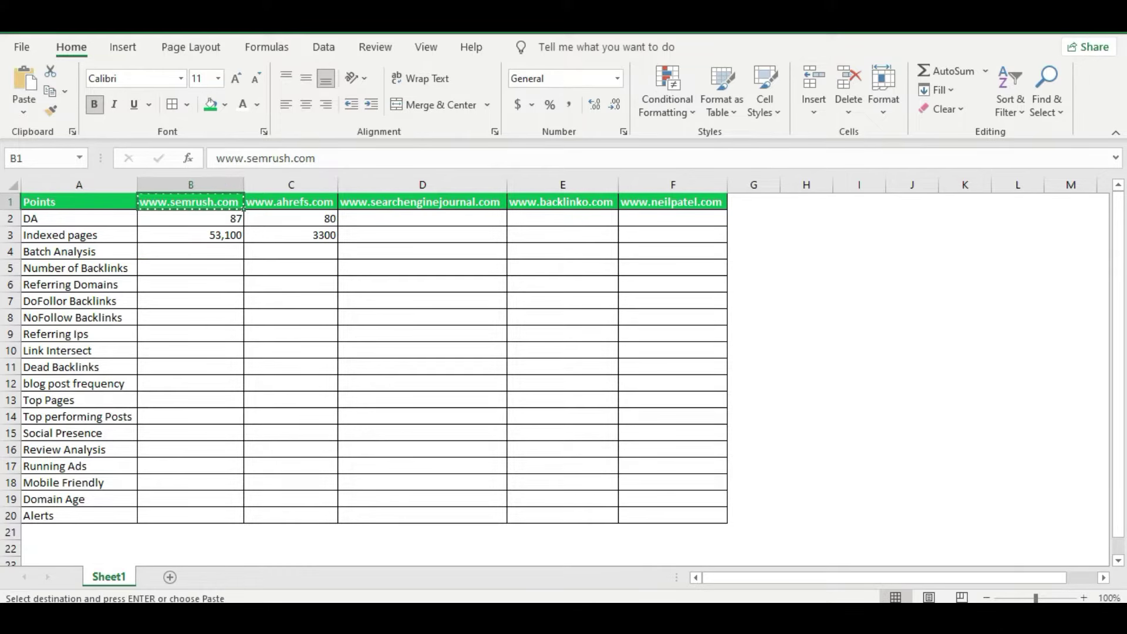
pyautogui.hotkey('alt', 'Tab')
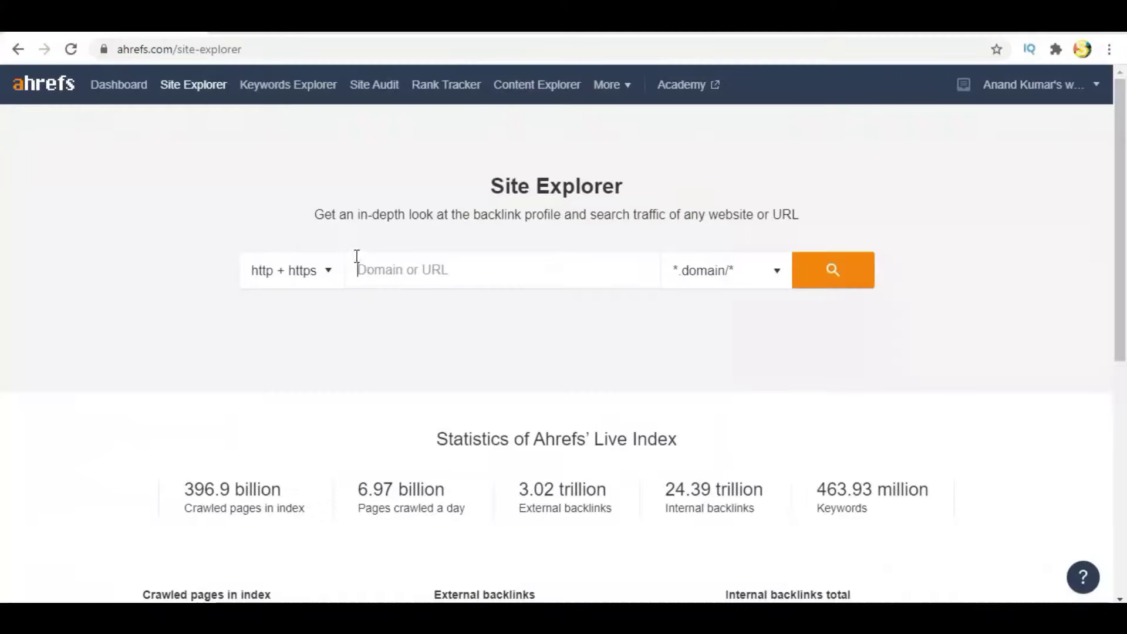
pyautogui.click(448, 268)
pyautogui.hotkey('ctrl', 'v')
pyautogui.press('Return')
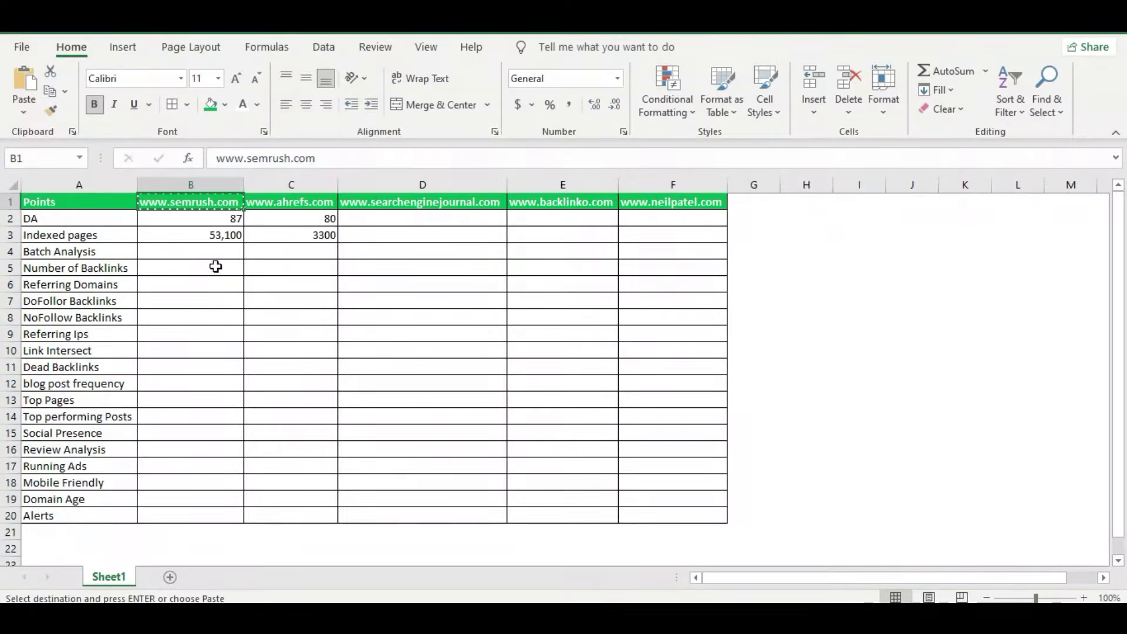
pyautogui.click(209, 265)
pyautogui.write('56')
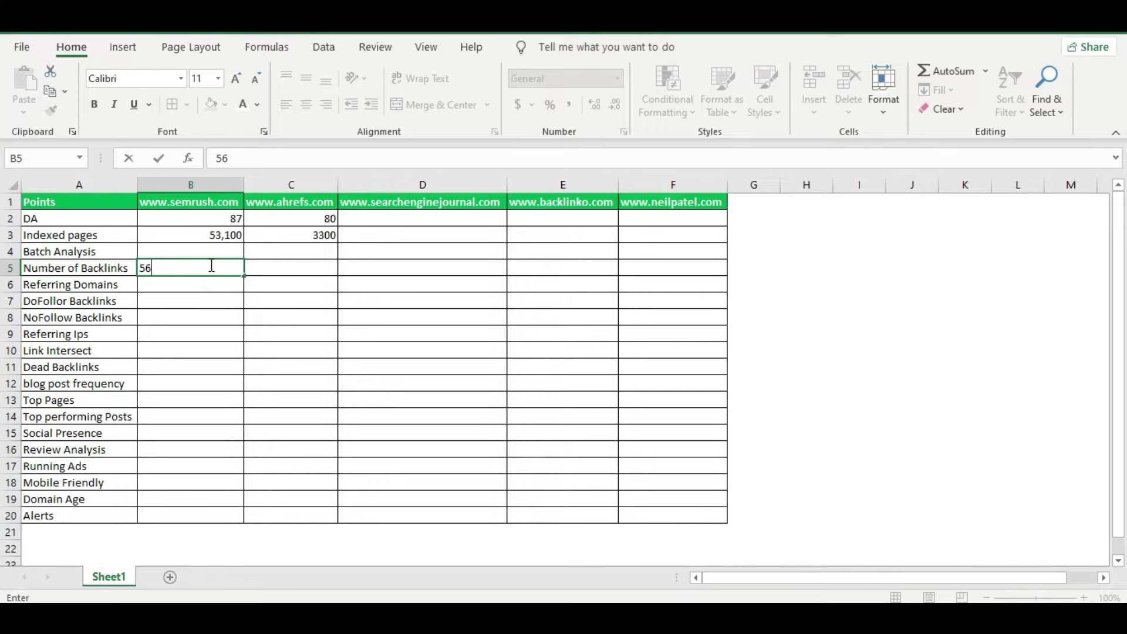
pyautogui.write(' M')
pyautogui.hotkey('alt', 'Tab')
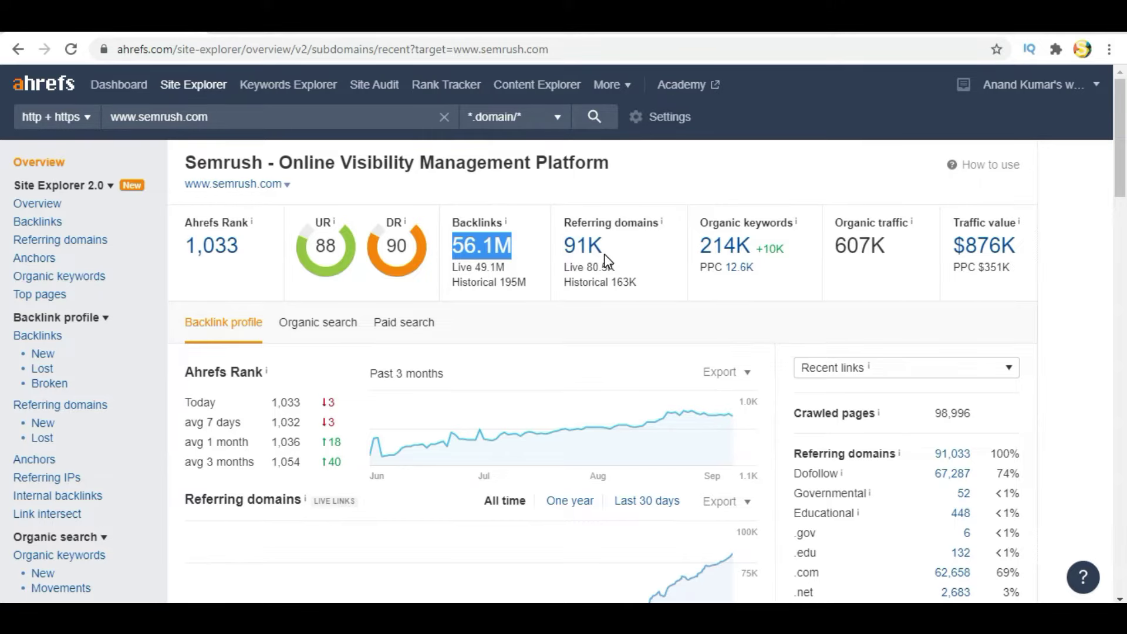
pyautogui.doubleClick(626, 226)
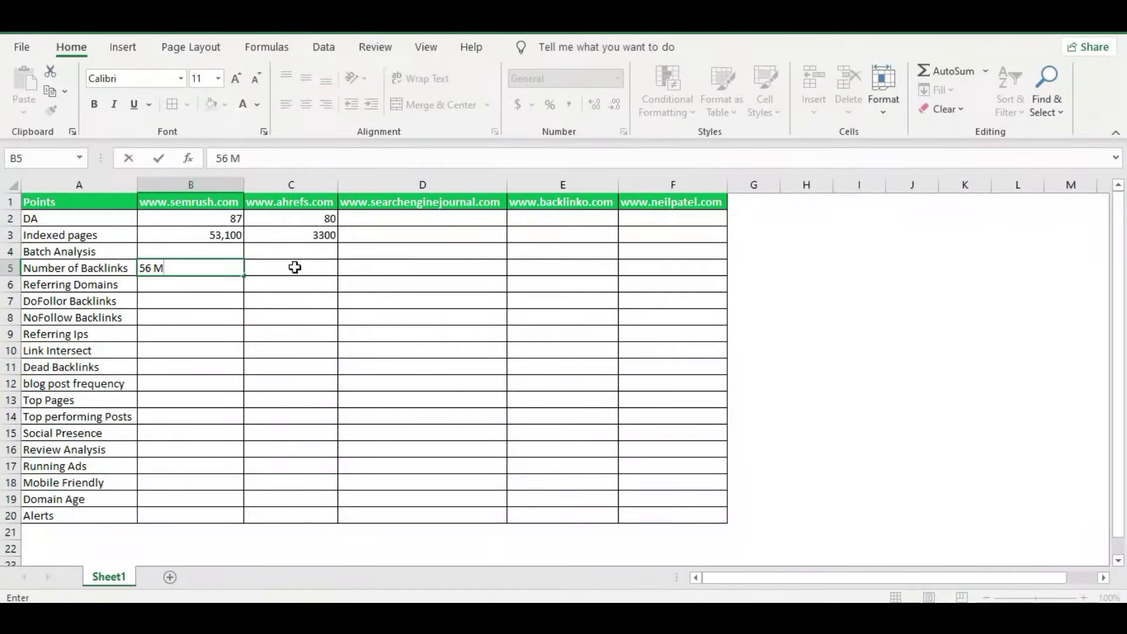
pyautogui.click(171, 282)
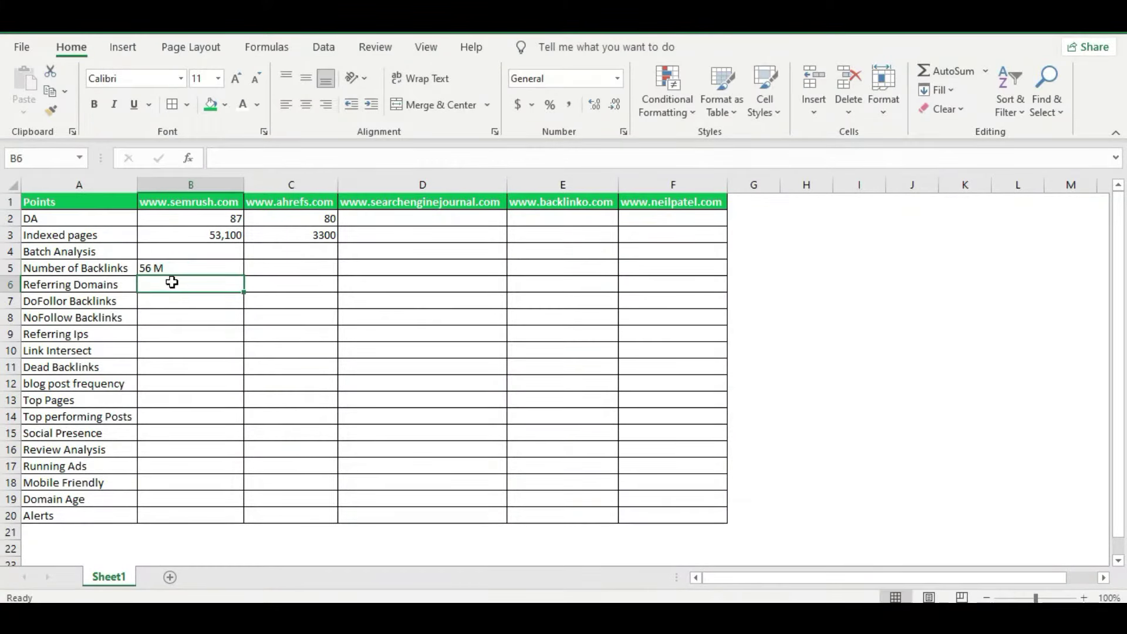
pyautogui.write('91K')
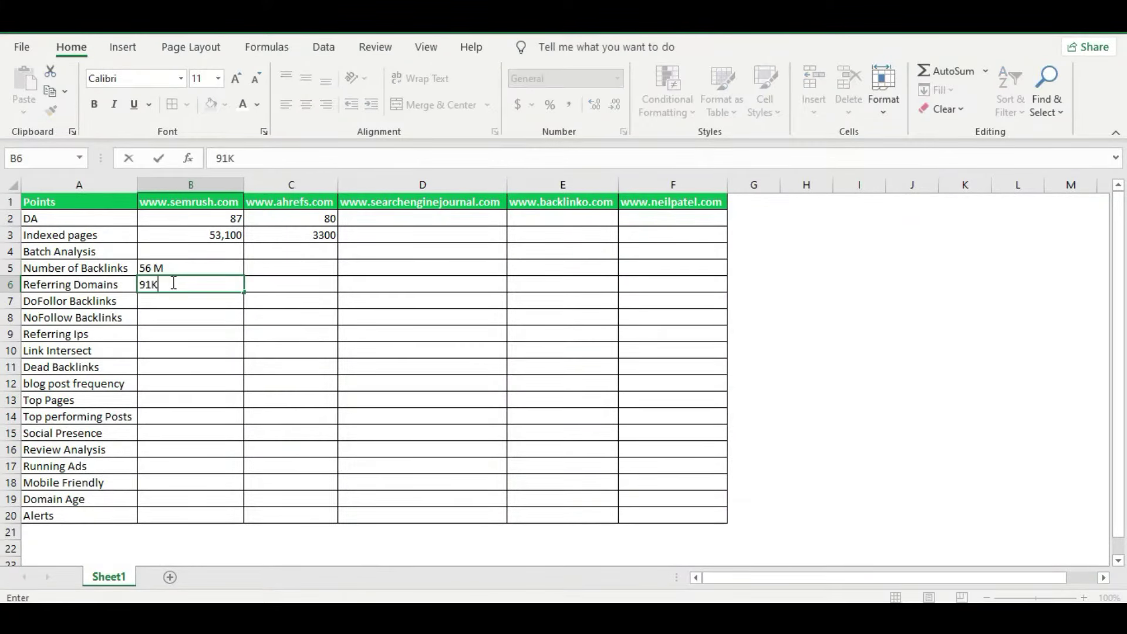
pyautogui.press('Return')
# Correct the misspelled row label in A7 to DoFollow Backlinks
pyautogui.click(93, 300)
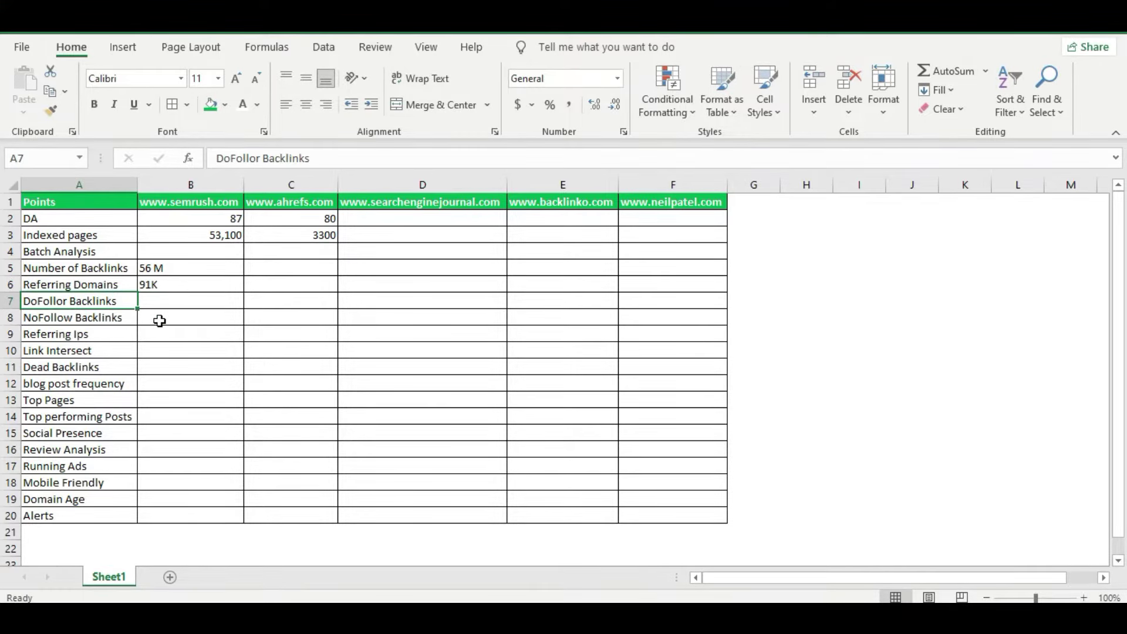
pyautogui.doubleClick(70, 301)
pyautogui.press('BackSpace')
pyautogui.write('w')
pyautogui.press('Return')
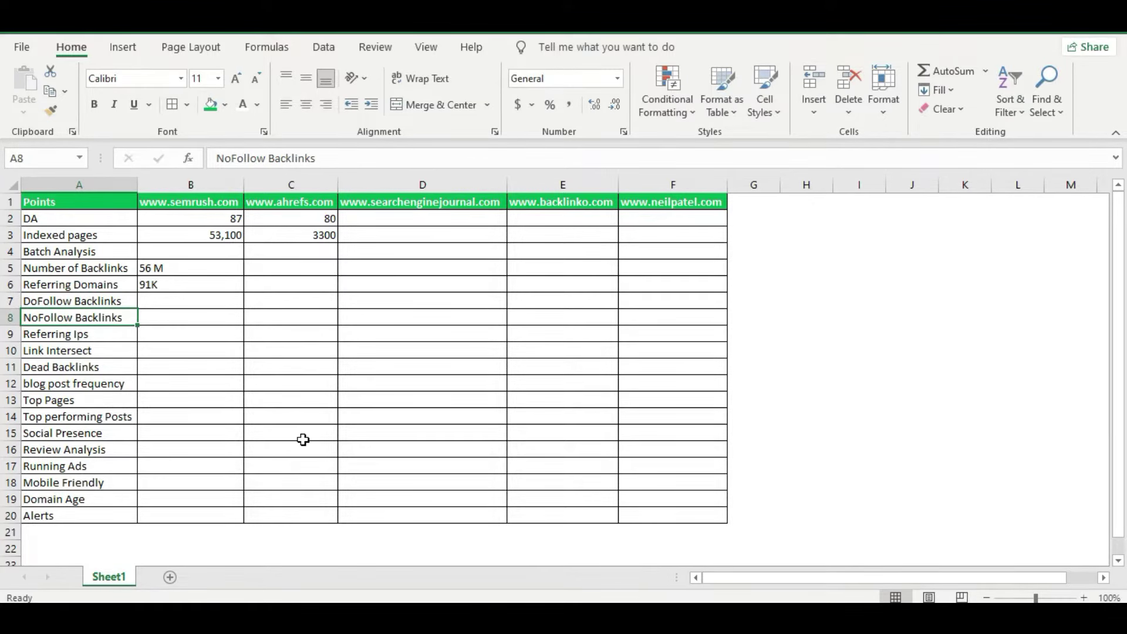
pyautogui.hotkey('alt', 'Tab')
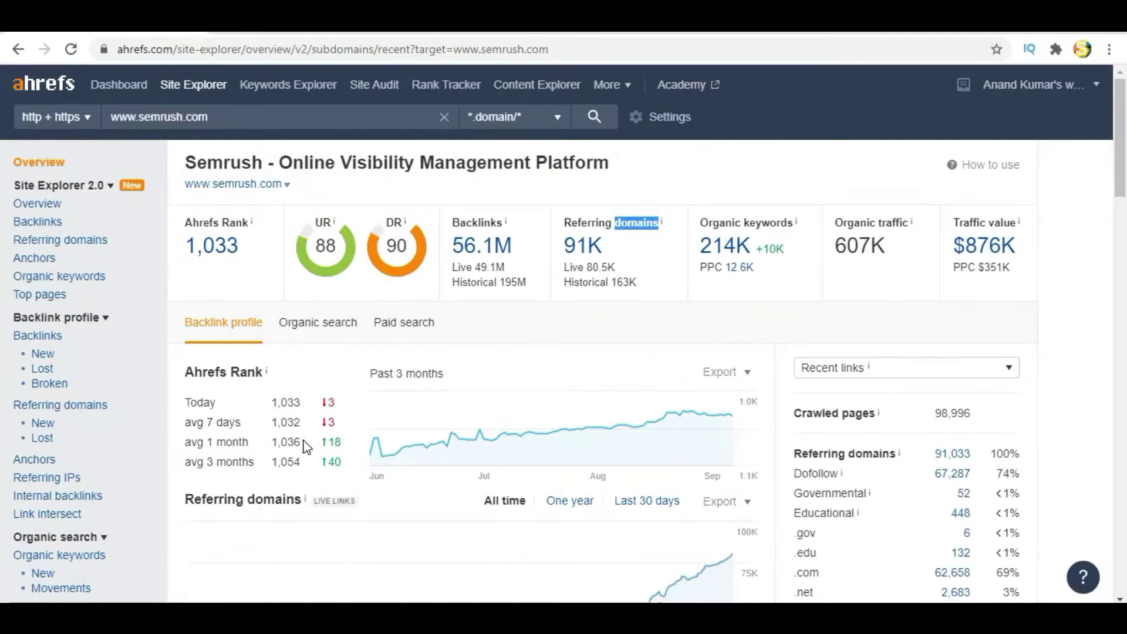
pyautogui.scroll(-1, 913, 352)
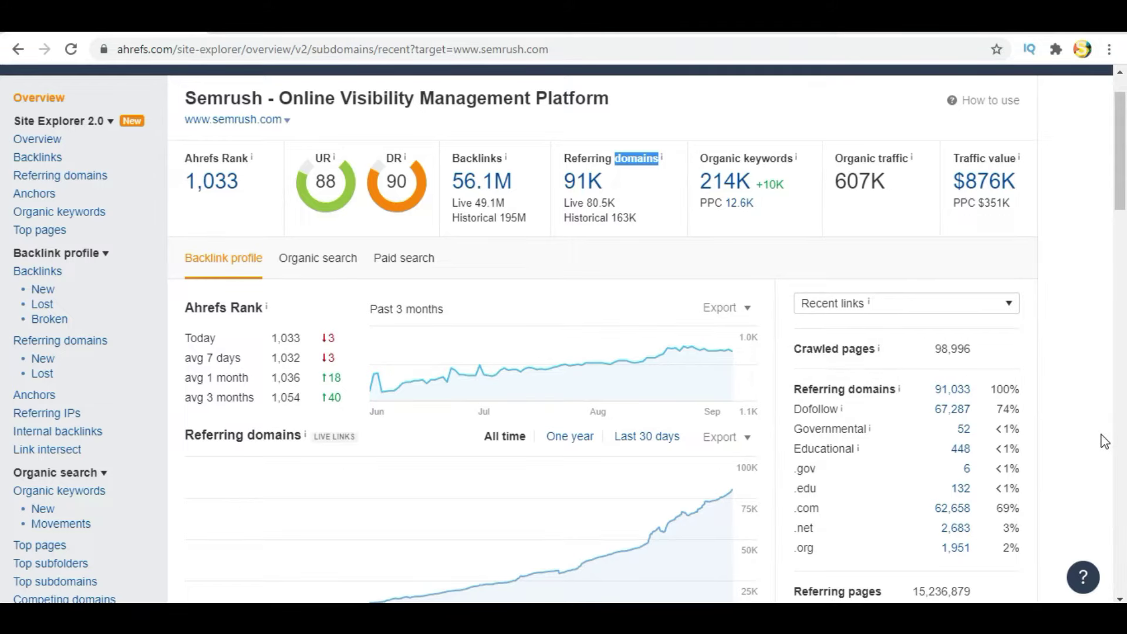
pyautogui.scroll(-5, 1103, 441)
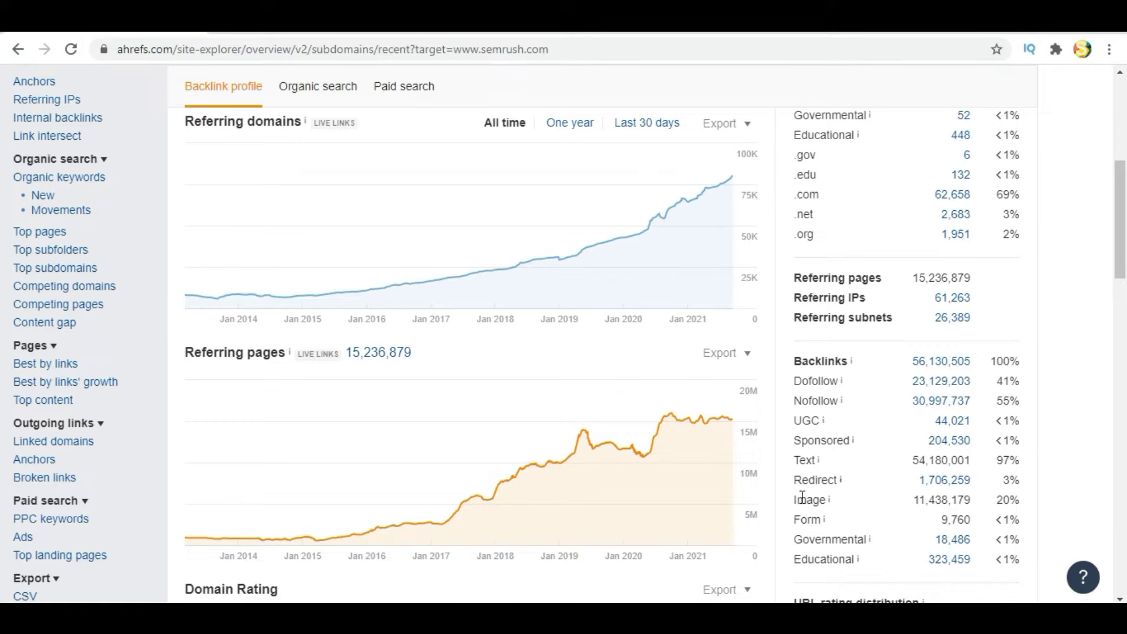
pyautogui.hotkey('alt', 'Tab')
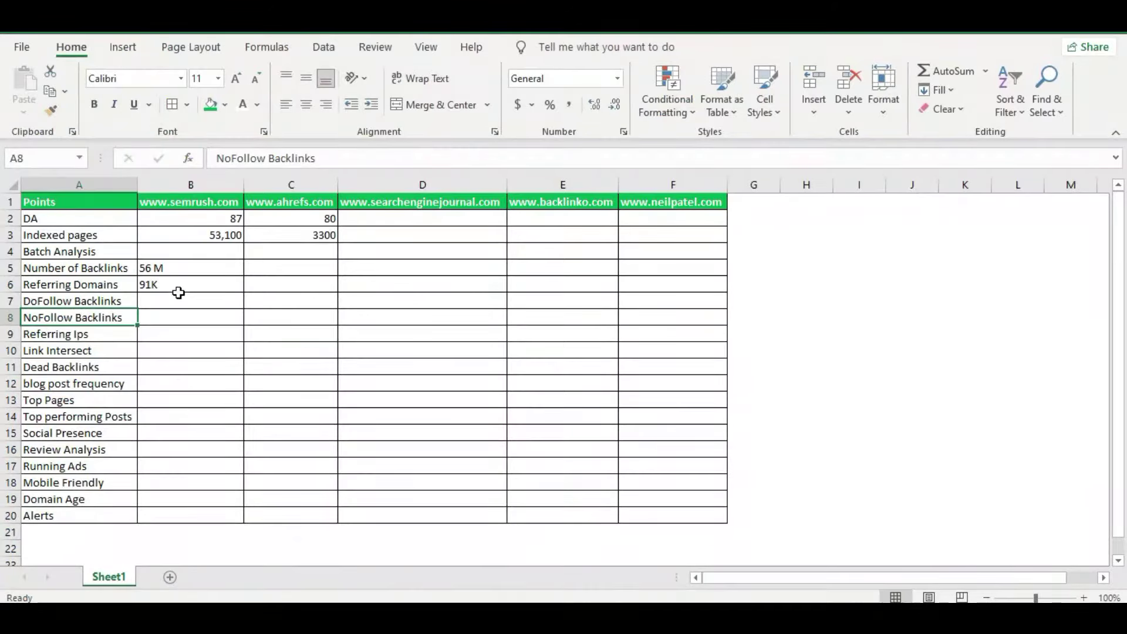
pyautogui.click(179, 294)
pyautogui.write('41')
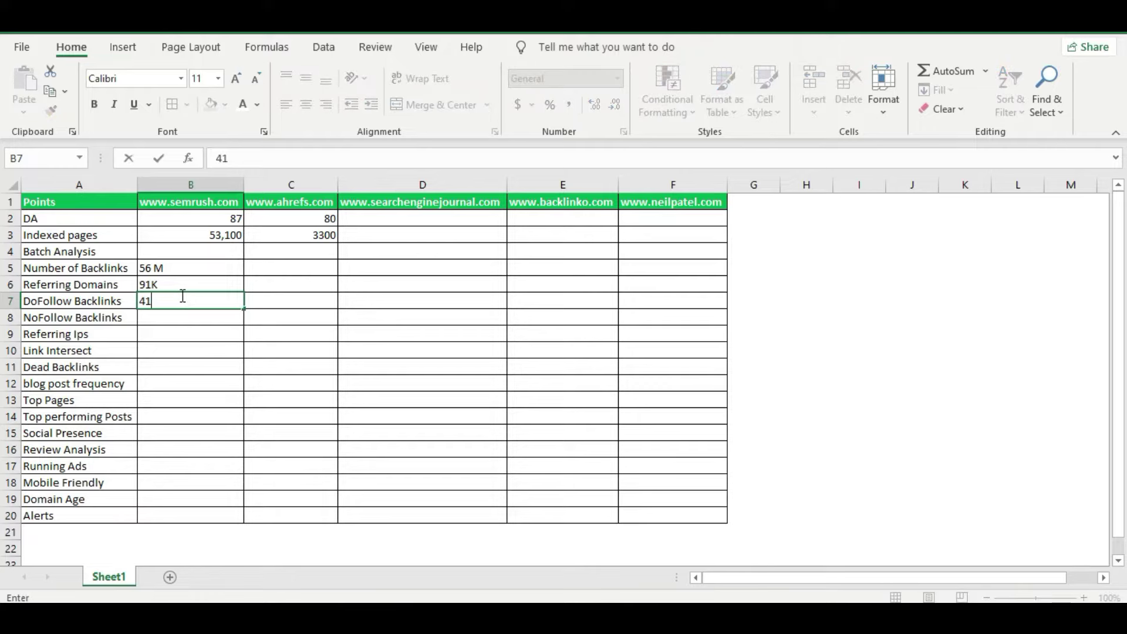
pyautogui.write('%')
pyautogui.press('Return')
pyautogui.write('55$')
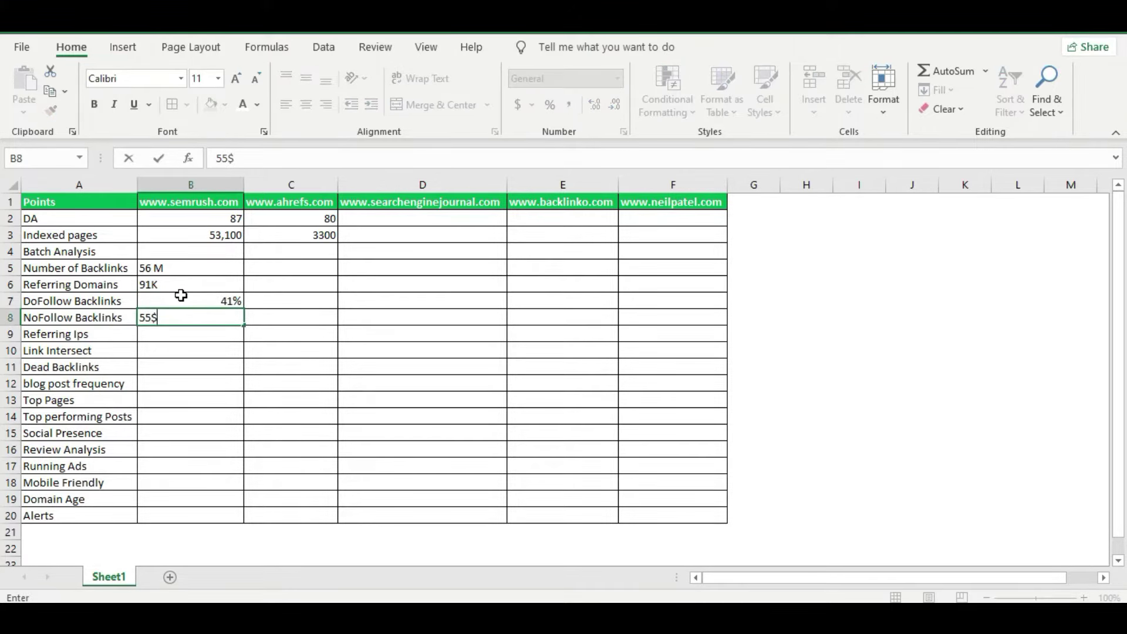
pyautogui.press('BackSpace')
pyautogui.write('%')
pyautogui.press('Return')
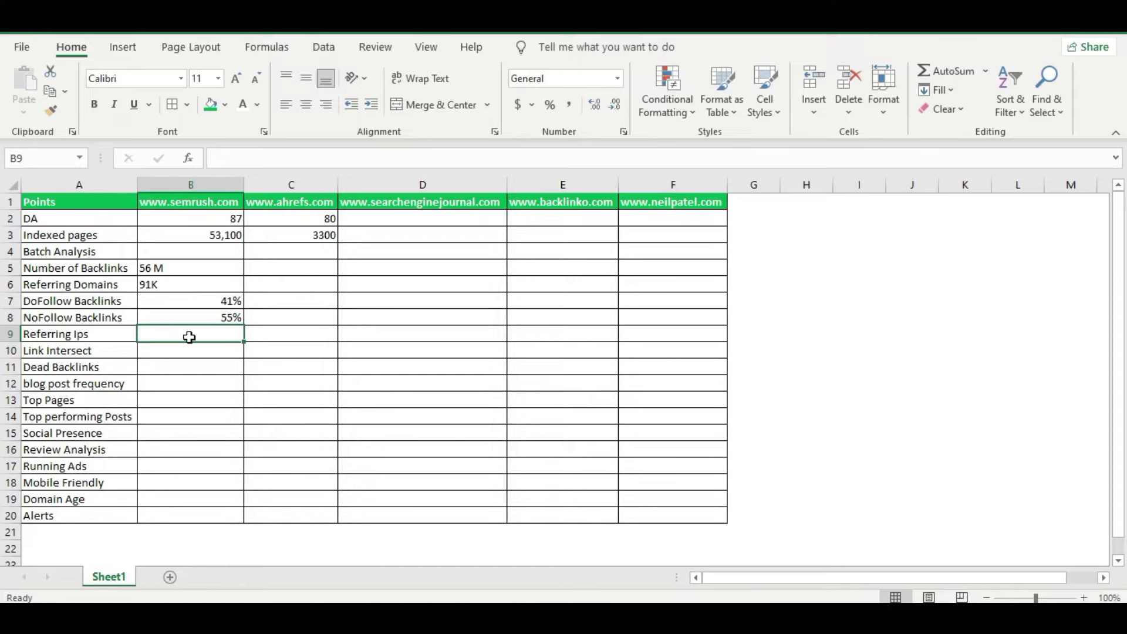
# Switch to the Notepad note, delete all its text and move its window clear of the Ahrefs backlink figures
pyautogui.hotkey('alt', 'Tab')
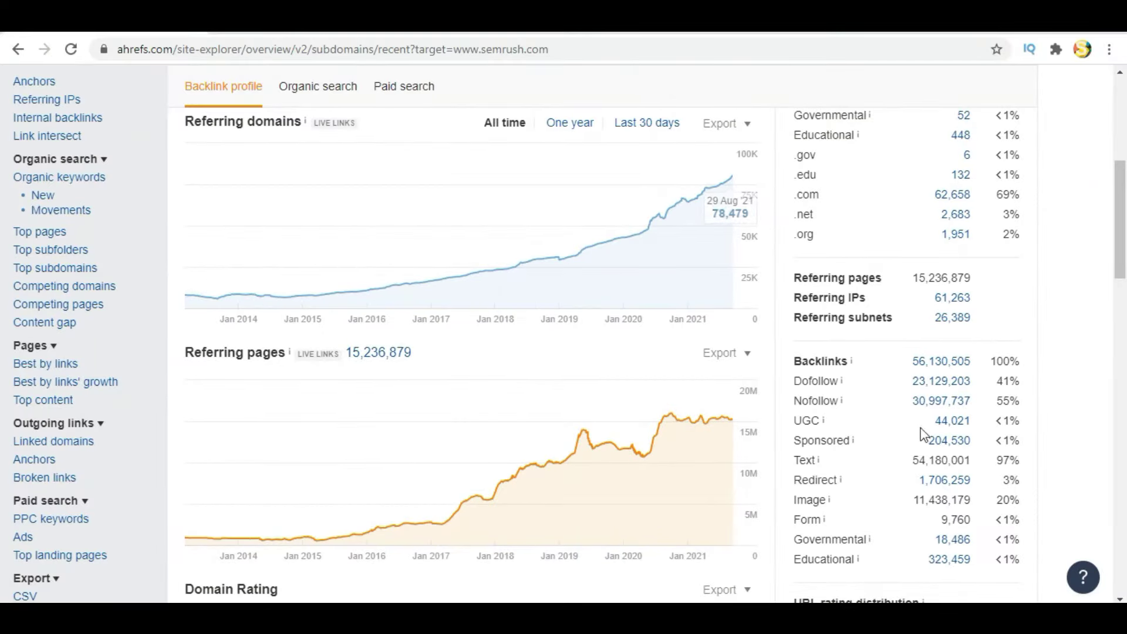
pyautogui.hotkey('alt', 'Tab')
pyautogui.click(714, 360)
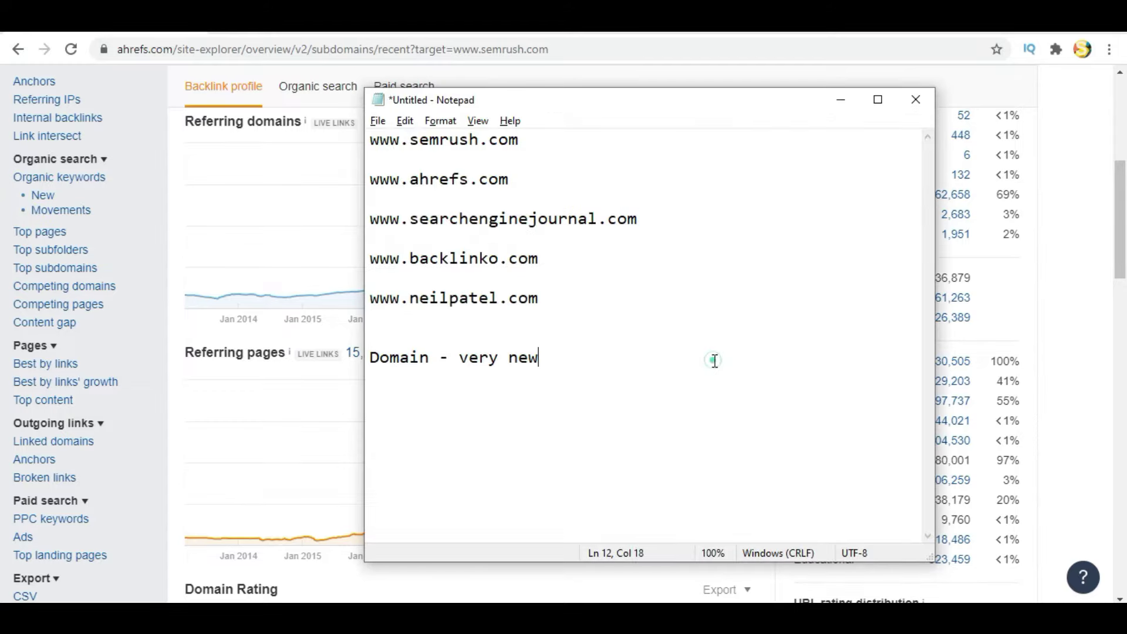
pyautogui.hotkey('ctrl', 'a')
pyautogui.press('BackSpace')
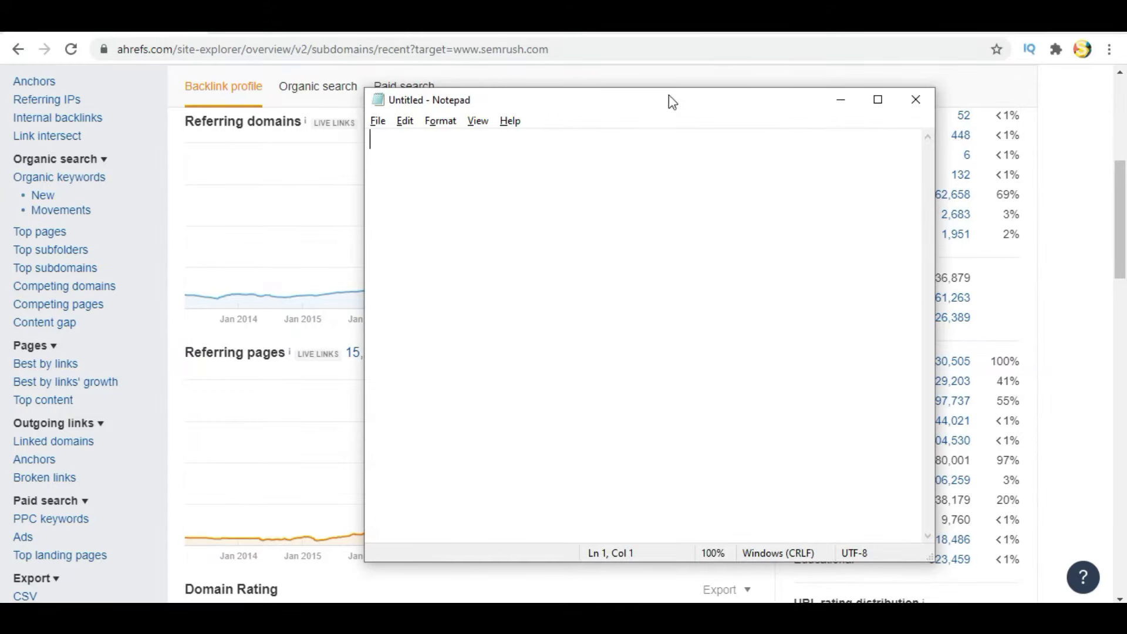
pyautogui.moveTo(669, 101); pyautogui.dragTo(480, 147)
pyautogui.click(386, 211)
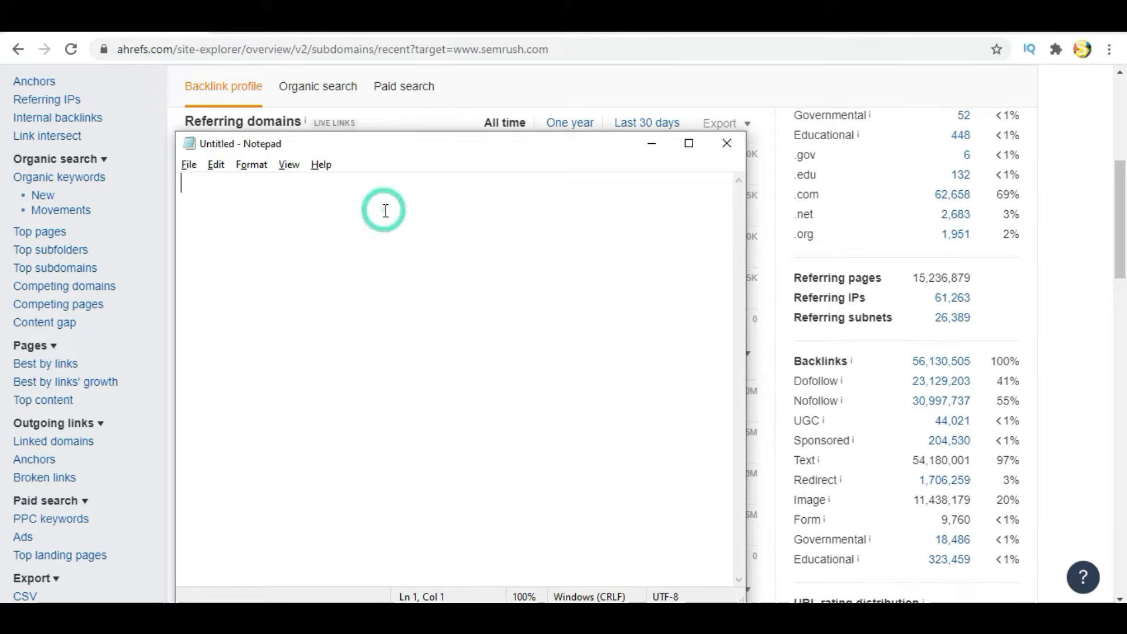
# Write "domain>>>10 Backlinks" in the note and, after a blank line, "10 Sites>>> 20 Backlinks"
pyautogui.write('domain')
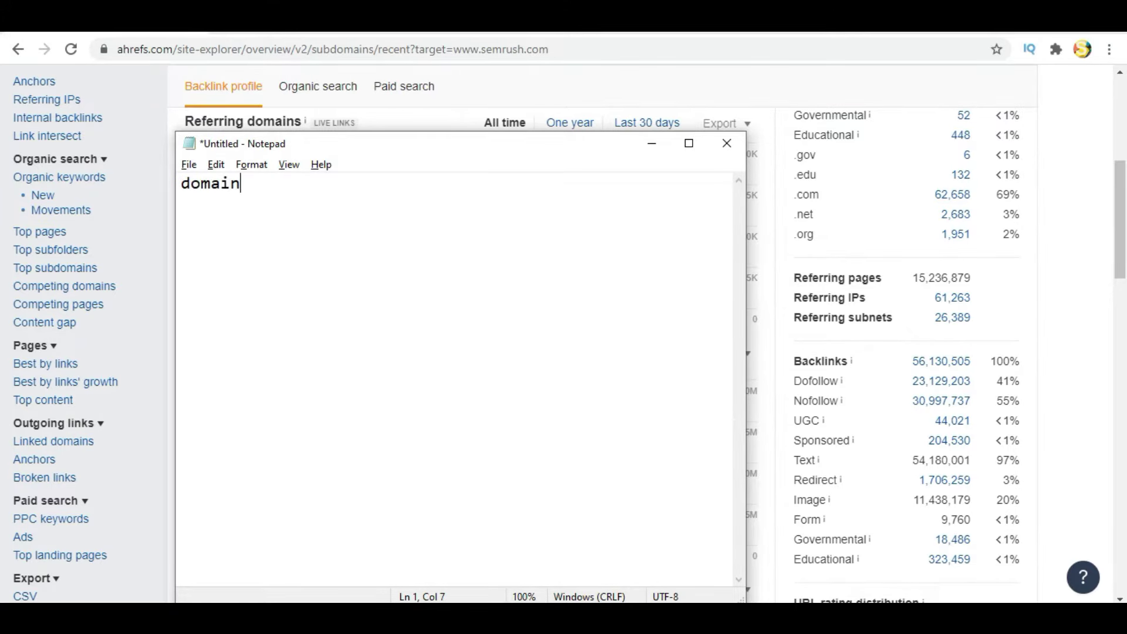
pyautogui.write('>>>10 Back')
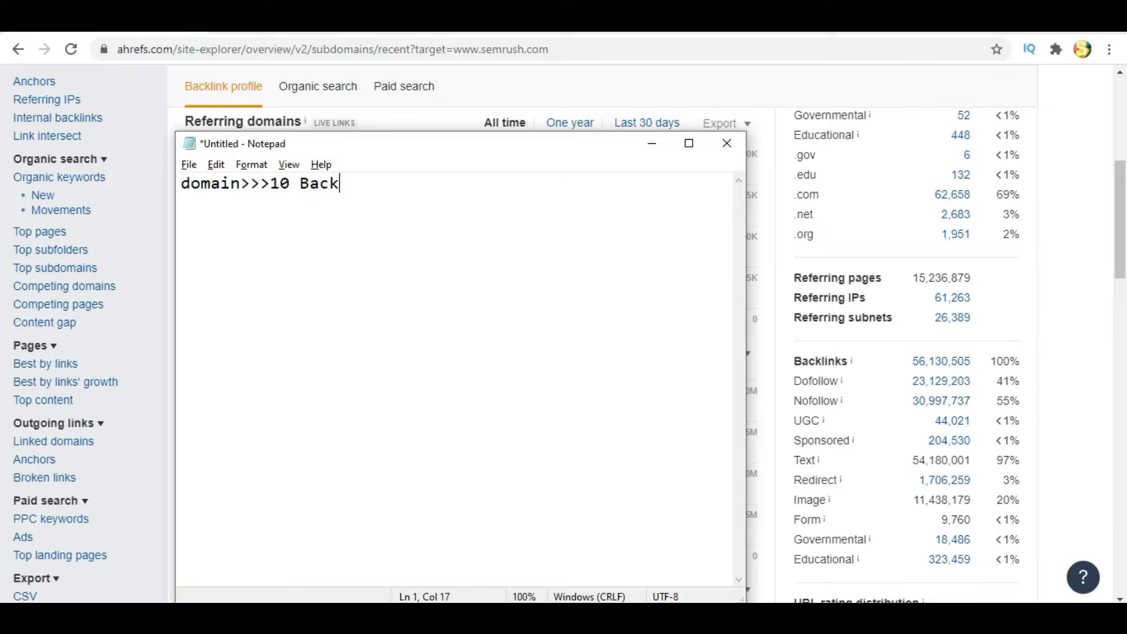
pyautogui.write('links')
pyautogui.press('Return')
pyautogui.press('Return')
pyautogui.write('10 Sites>>>')
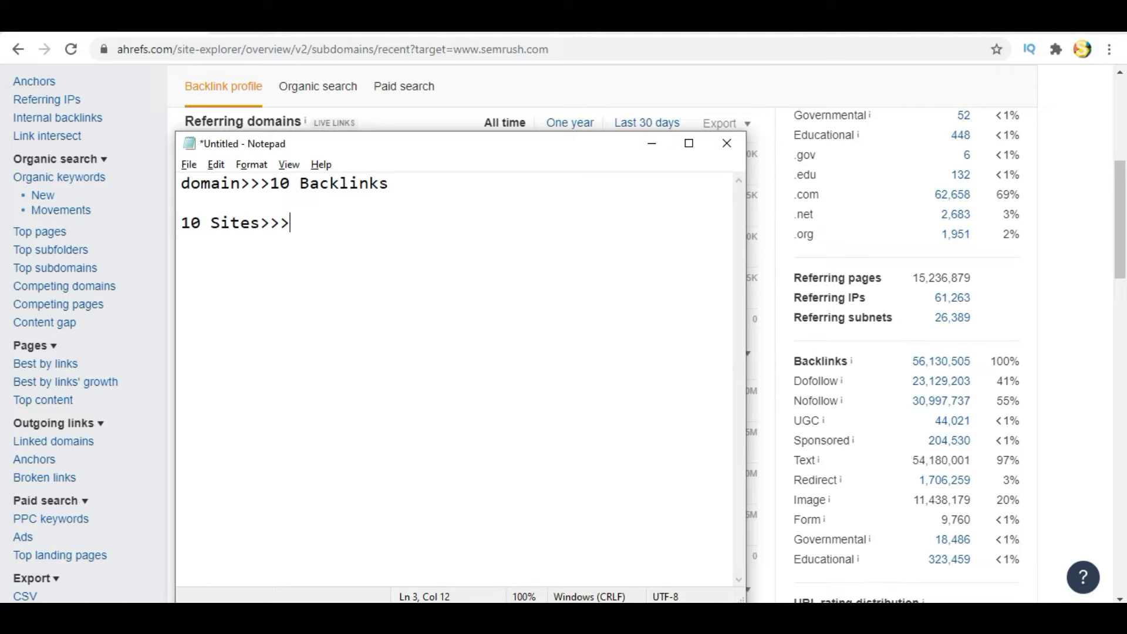
pyautogui.write(' 20 Backl')
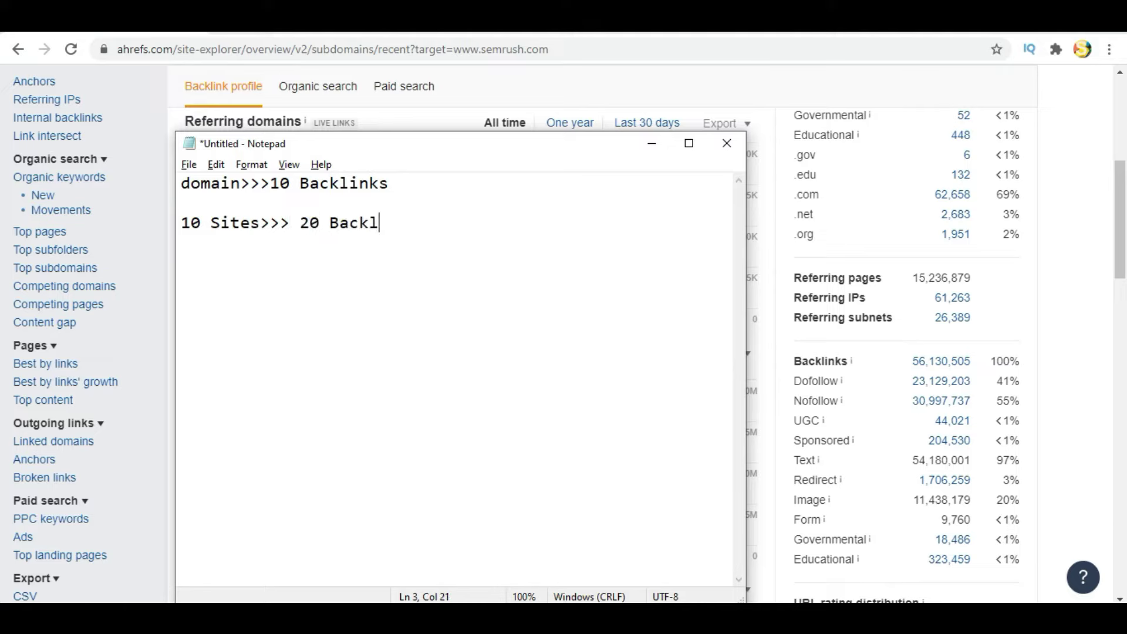
pyautogui.write('inks')
# Insert "3 domain>>" into the second example so that it reads "10 Sites>>>3 domain>>20 Backlinks"
pyautogui.click(294, 225)
pyautogui.press('Delete')
pyautogui.write('3')
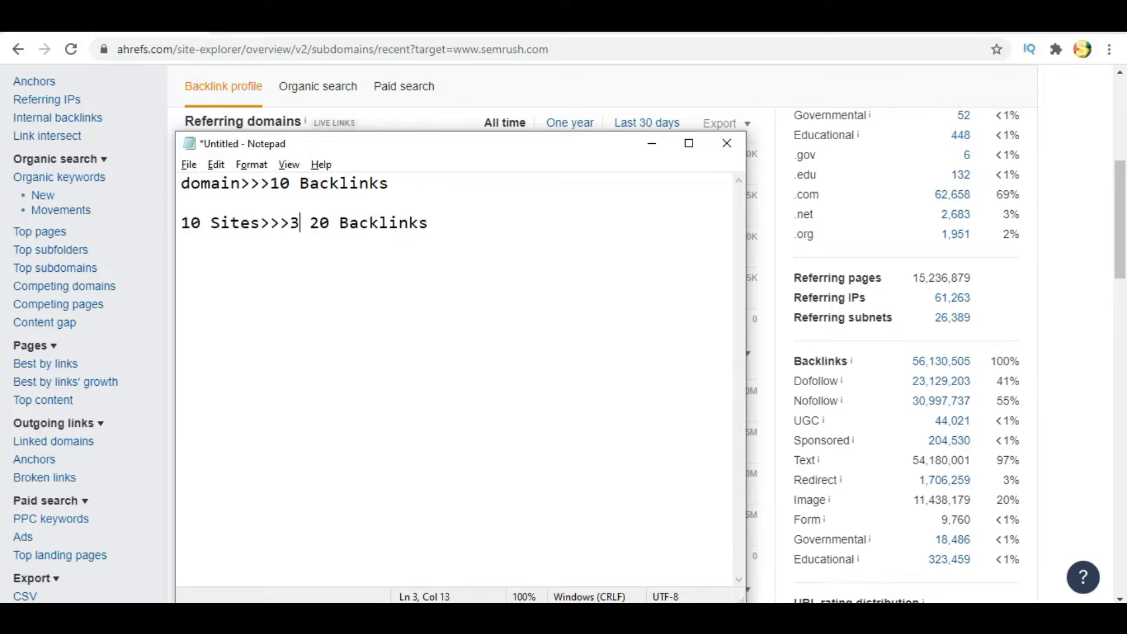
pyautogui.write('domain')
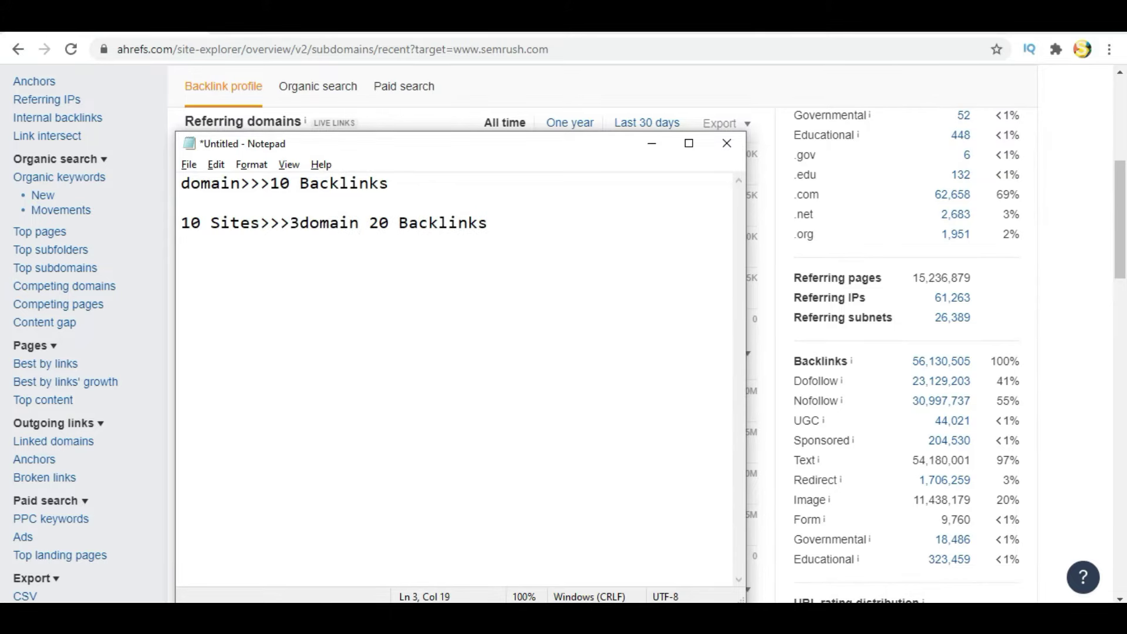
pyautogui.press('Left')
pyautogui.press('Left')
pyautogui.press('Left')
pyautogui.press('Left')
pyautogui.press('Left')
pyautogui.press('Left')
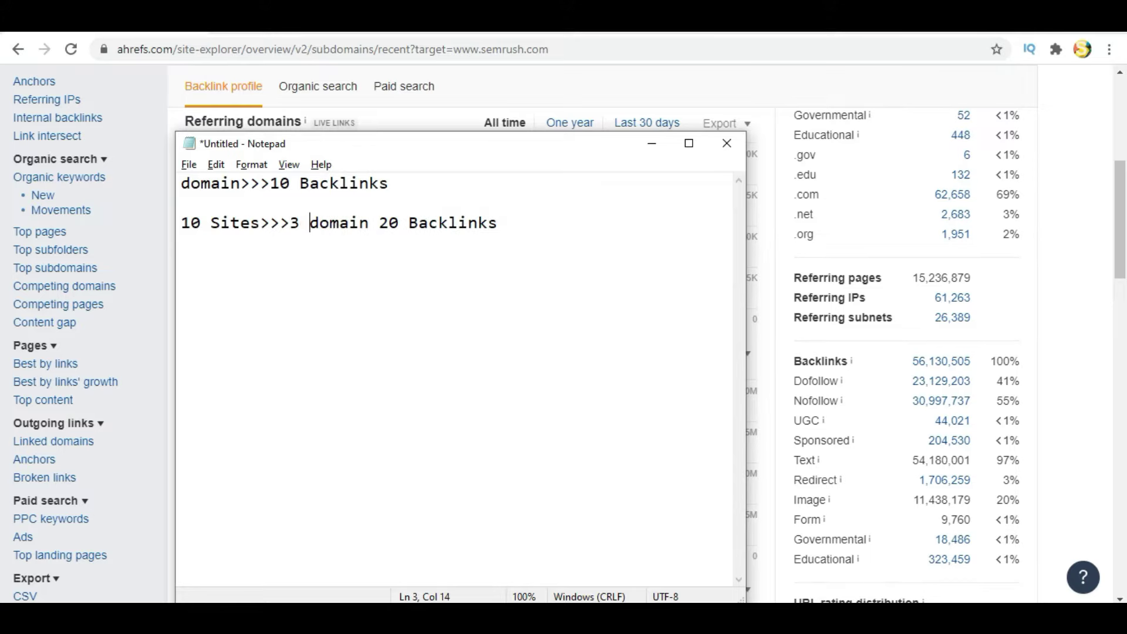
pyautogui.press('Right')
pyautogui.press('Right')
pyautogui.press('Right')
pyautogui.press('Right')
pyautogui.press('Right')
pyautogui.press('Right')
pyautogui.press('Right')
pyautogui.press('BackSpace')
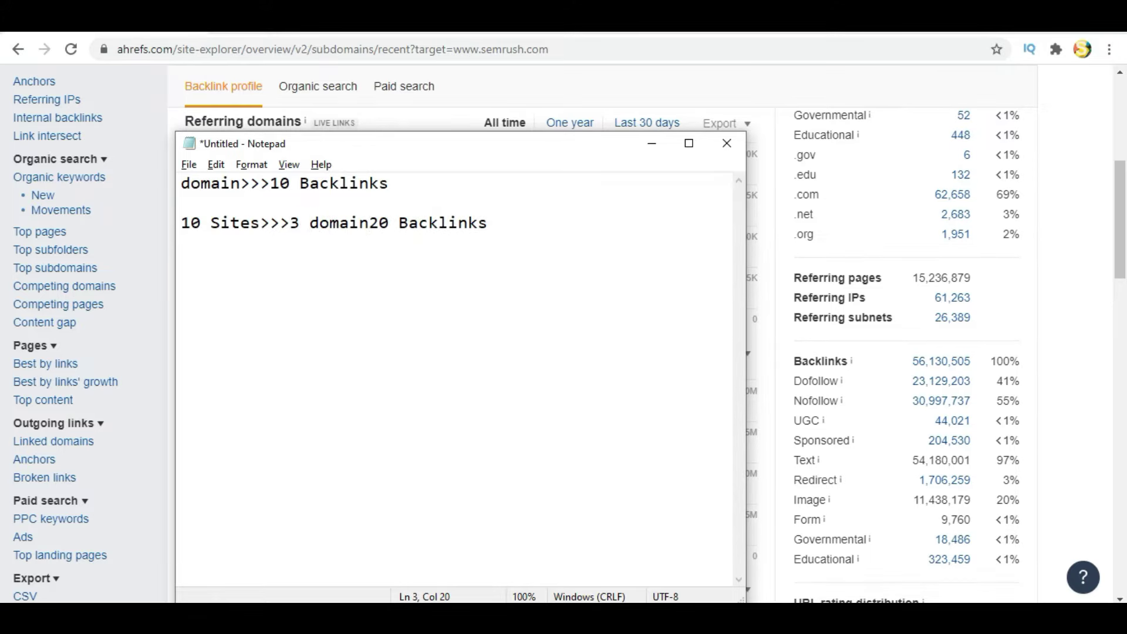
pyautogui.write('>>')
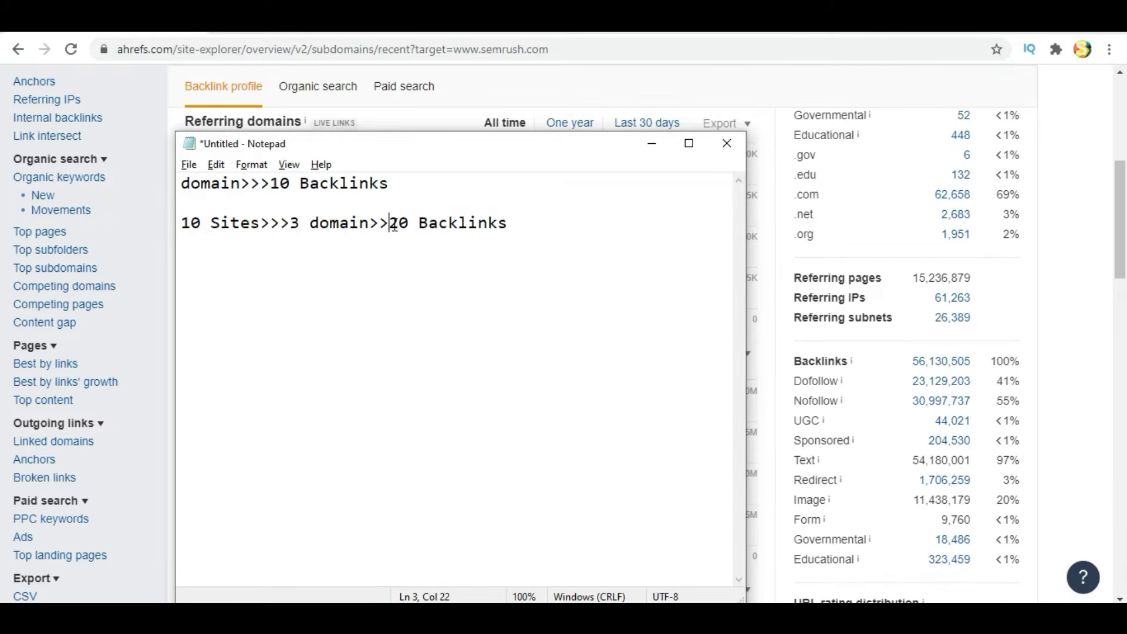
# Below the "10 Sites" example, after a blank line, add the lines "Referring IP - 1" and "Ref domain - 3"
pyautogui.moveTo(391, 223); pyautogui.dragTo(581, 221)
pyautogui.click(592, 222)
pyautogui.press('Return')
pyautogui.press('Return')
pyautogui.write('Referri')
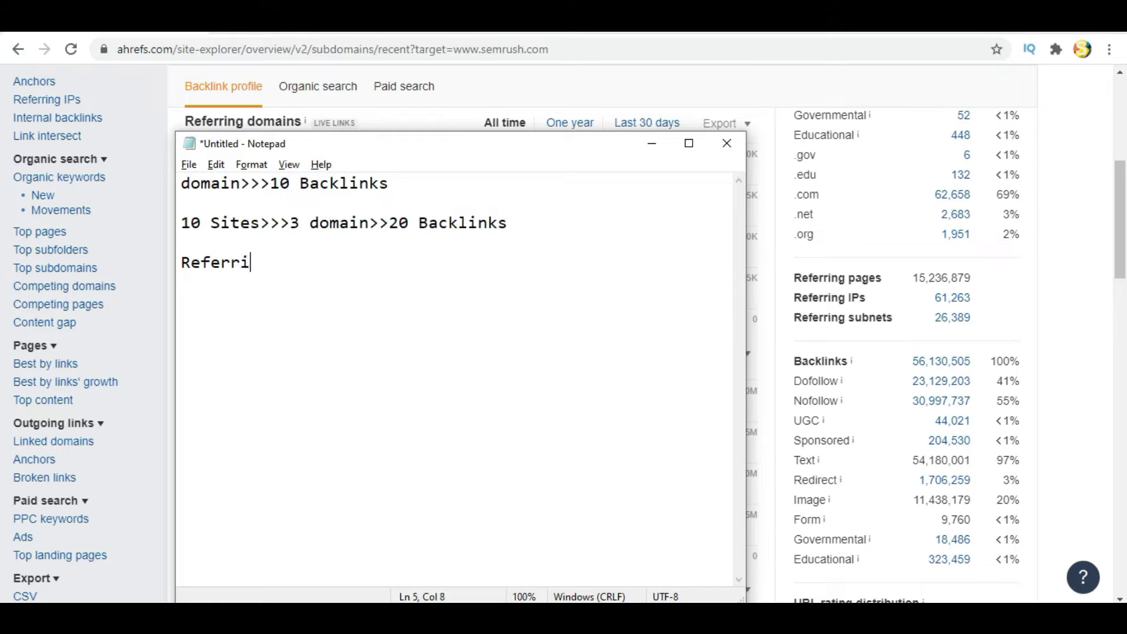
pyautogui.write('ng IP - 1')
pyautogui.press('Return')
pyautogui.write('Doma')
pyautogui.press('BackSpace')
pyautogui.press('BackSpace')
pyautogui.press('BackSpace')
pyautogui.press('BackSpace')
pyautogui.write('Ref - Dom')
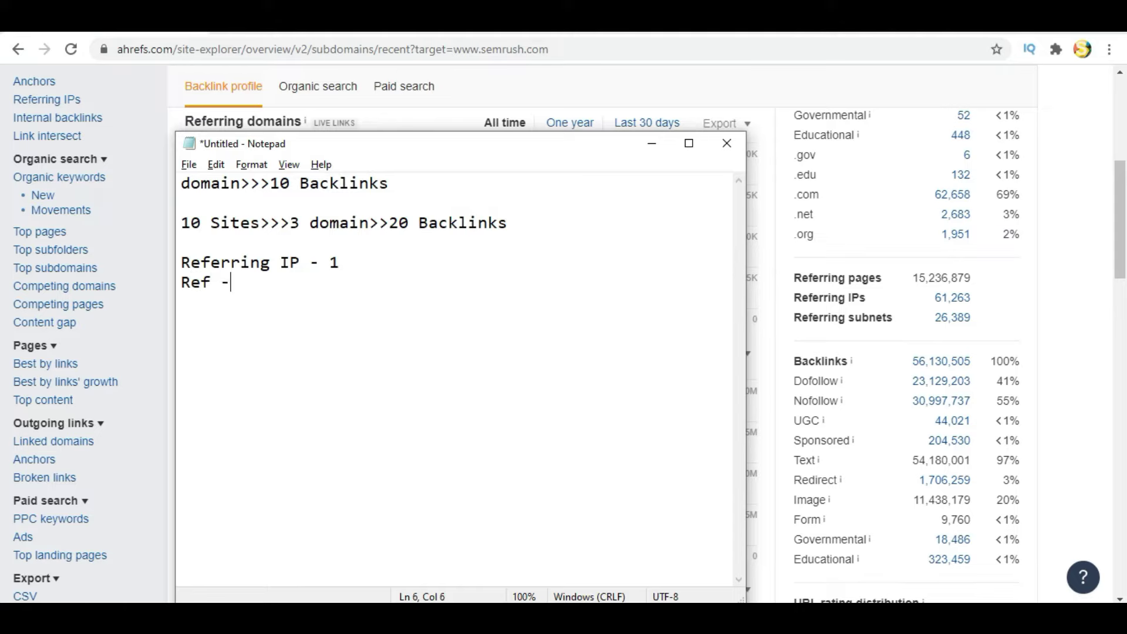
pyautogui.press('BackSpace')
pyautogui.press('BackSpace')
pyautogui.press('BackSpace')
pyautogui.press('BackSpace')
pyautogui.press('BackSpace')
pyautogui.write('domain - 3')
pyautogui.press('Return')
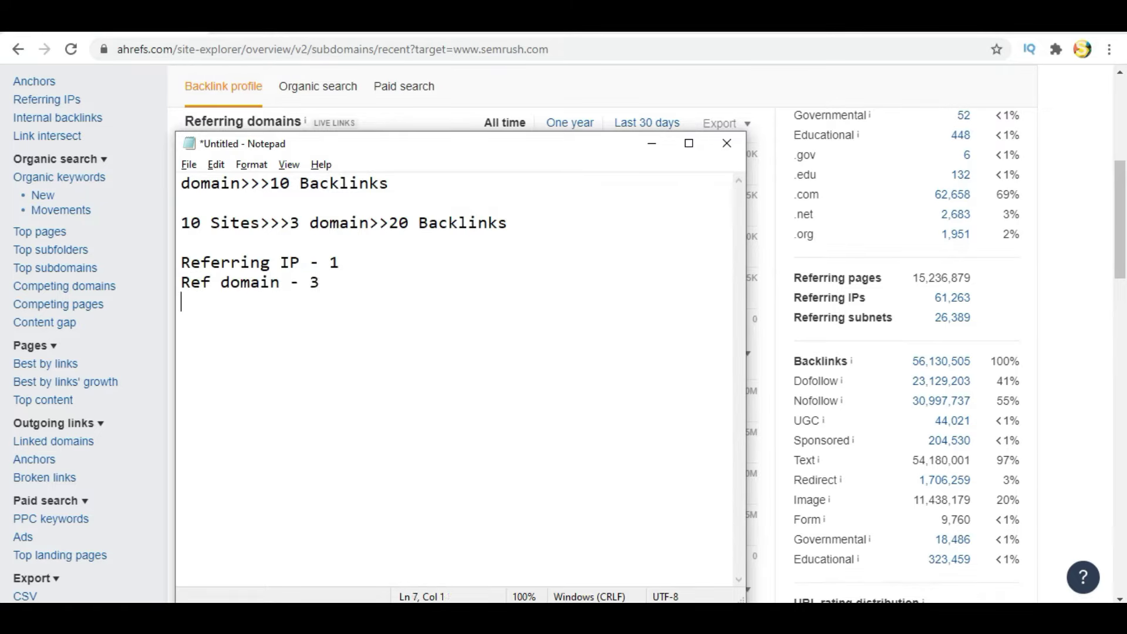
# Add the line "Number of backlinks - 20" beneath the Ref domain line
pyautogui.write('Number of ')
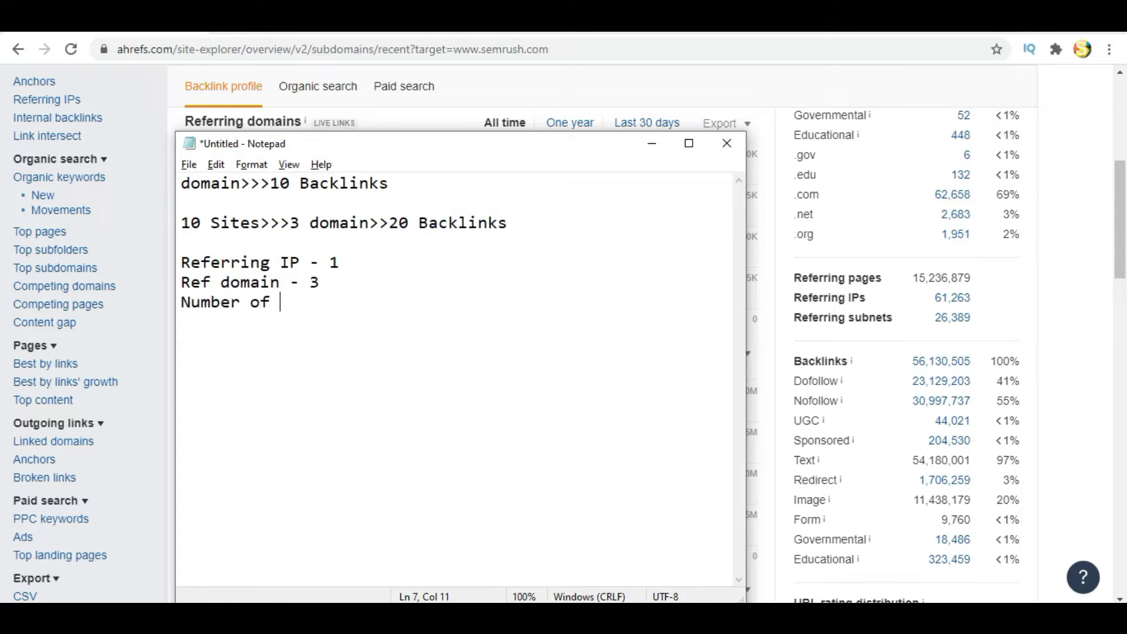
pyautogui.write('backlink -')
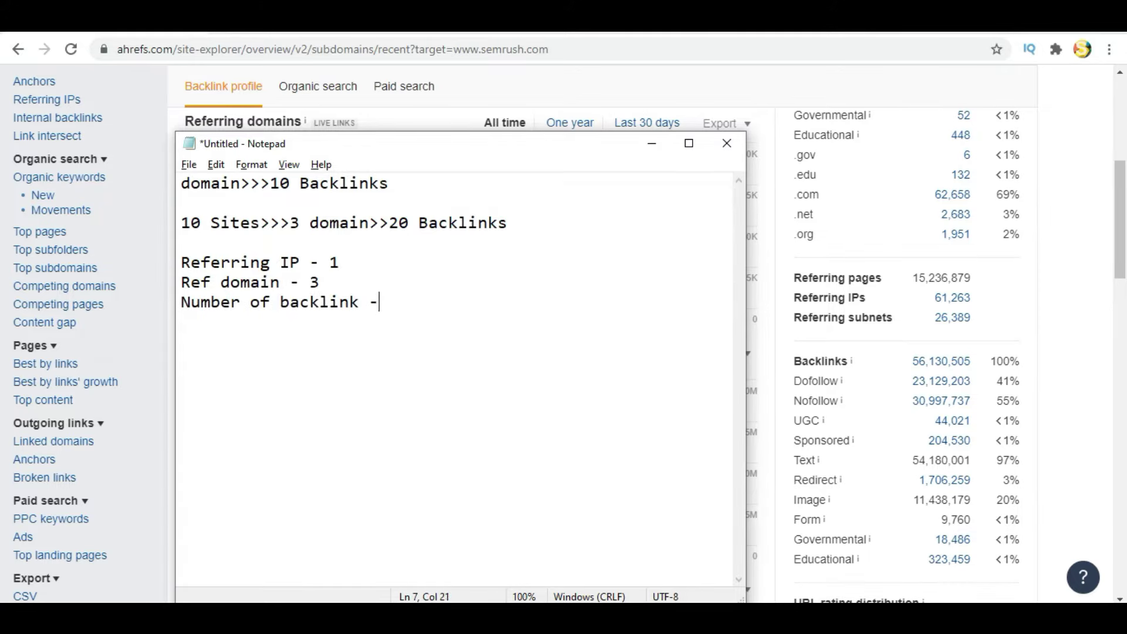
pyautogui.press('BackSpace')
pyautogui.press('BackSpace')
pyautogui.press('BackSpace')
pyautogui.write('s')
pyautogui.press('BackSpace')
pyautogui.write('ks - 20')
# Check the Ahrefs backlink figures, then return to the note and add a "...." separator with "1000 Backlinks" on the line beneath it
pyautogui.click(1064, 293)
pyautogui.scroll(4, 1064, 294)
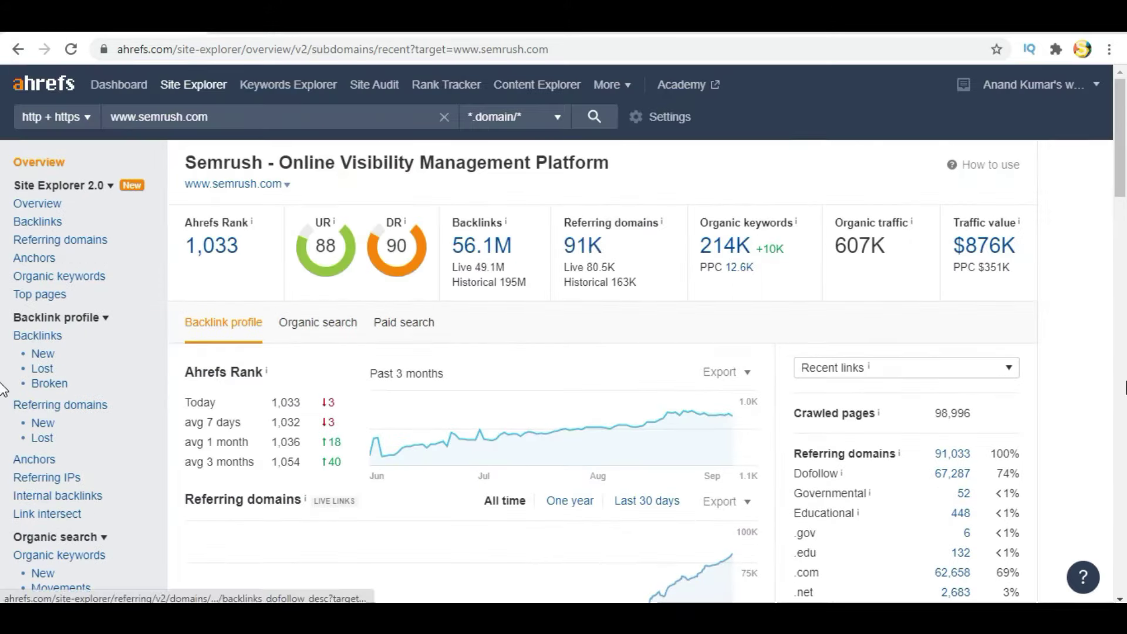
pyautogui.scroll(-5, 1086, 468)
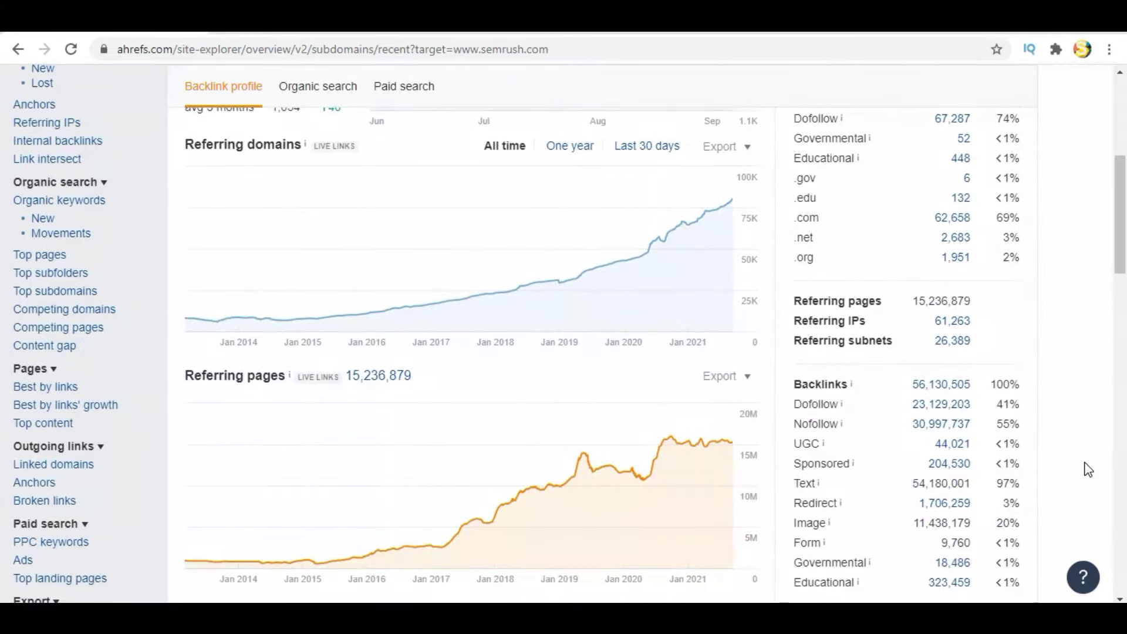
pyautogui.scroll(-1, 1087, 468)
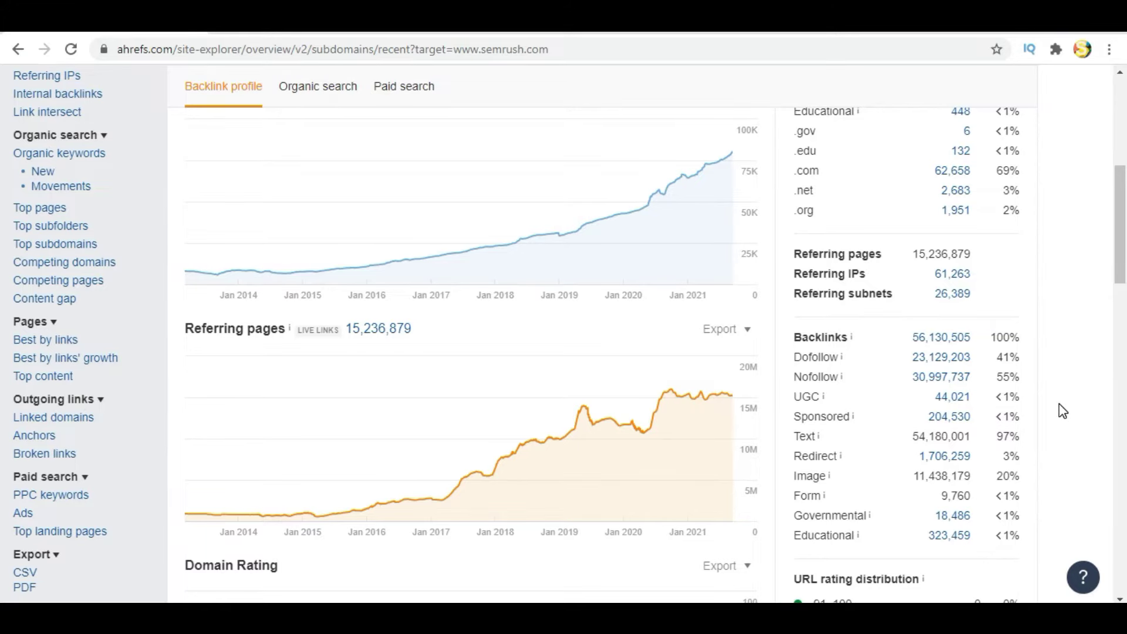
pyautogui.hotkey('alt', 'Tab')
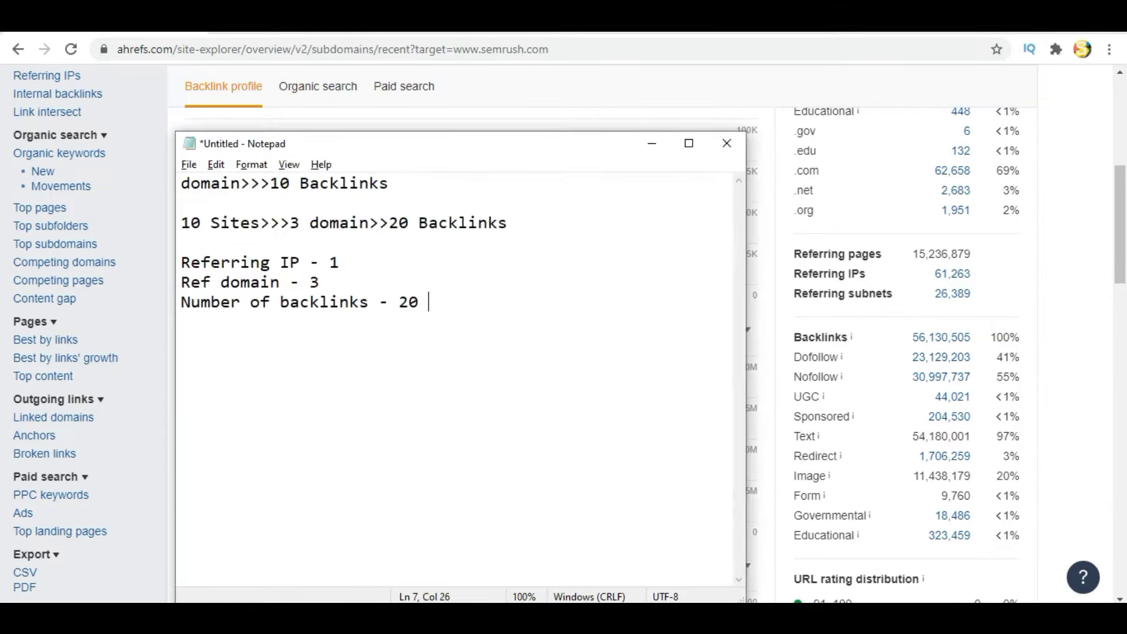
pyautogui.click(571, 405)
pyautogui.press('Return')
pyautogui.press('Return')
pyautogui.press('Return')
pyautogui.write('....')
pyautogui.press('Return')
pyautogui.press('Return')
pyautogui.write('reffe')
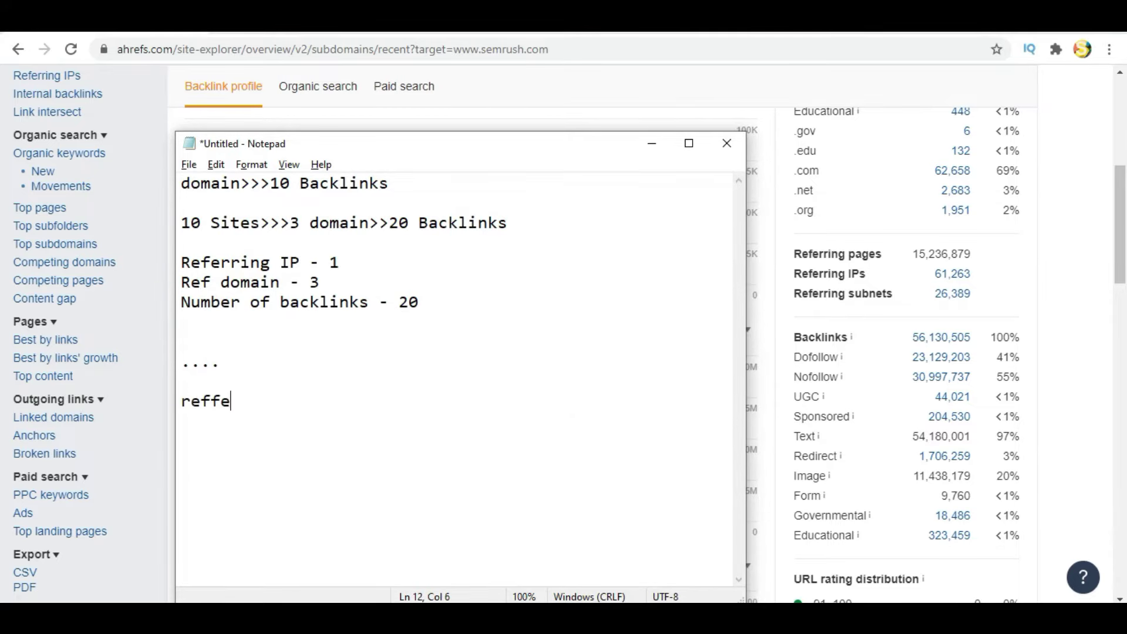
pyautogui.press('BackSpace')
pyautogui.press('BackSpace')
pyautogui.press('BackSpace')
pyautogui.press('BackSpace')
pyautogui.press('BackSpace')
pyautogui.press('BackSpace')
pyautogui.write('1000 Backli')
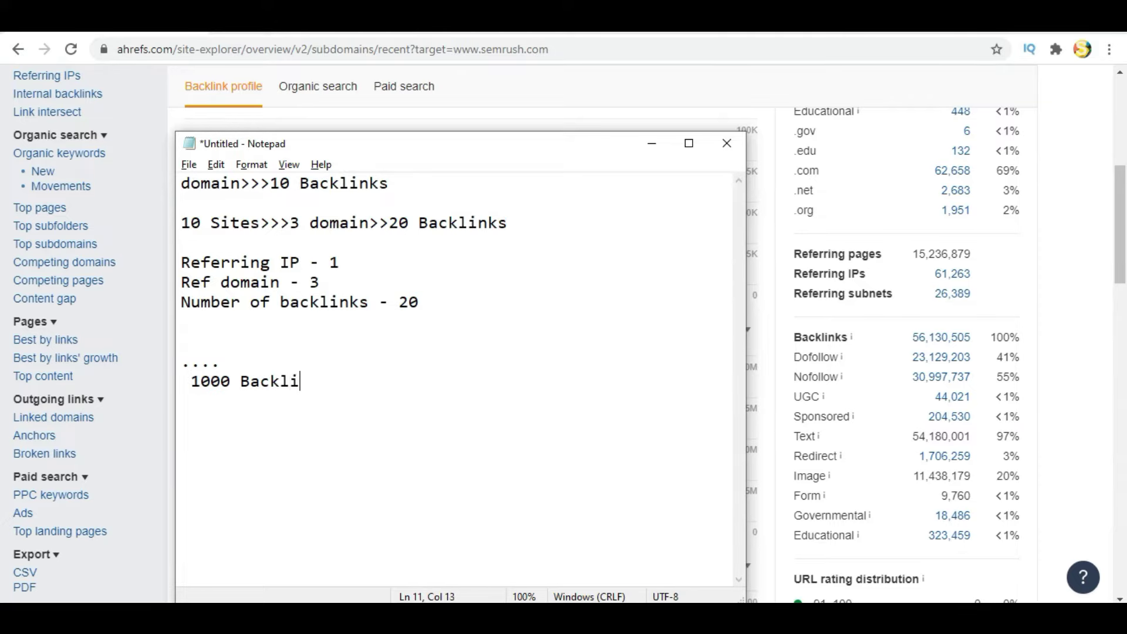
pyautogui.write('nks')
pyautogui.press('Return')
pyautogui.press('Up')
pyautogui.press('Delete')
pyautogui.press('Down')
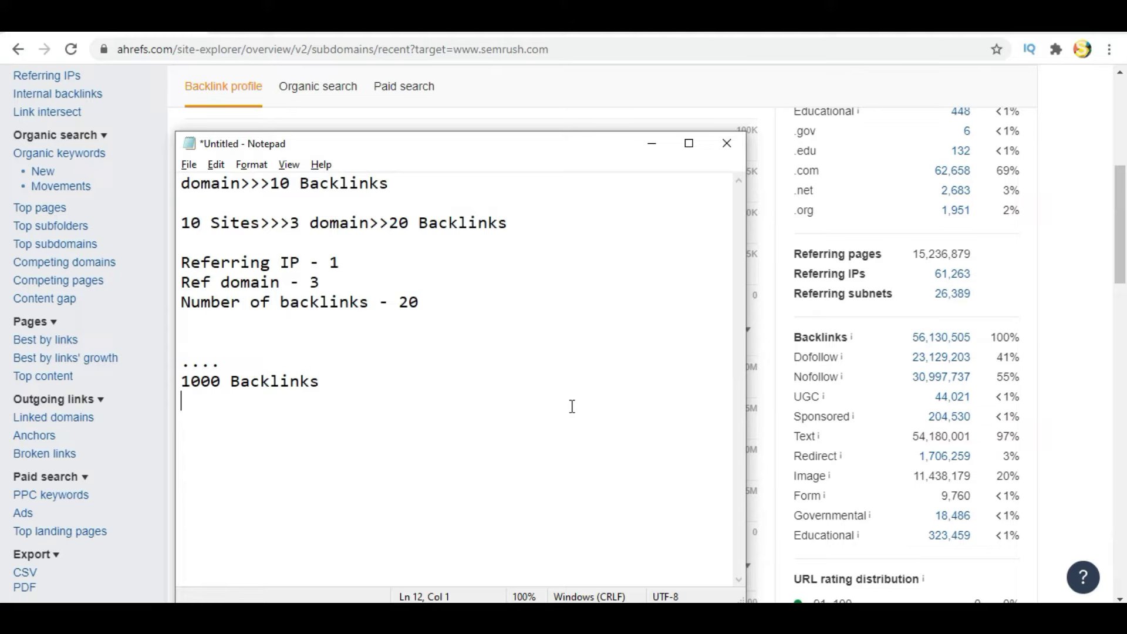
# Under "1000 Backlinks", add "Referring DOmain - 20" and "Referring IP - 2", separated by a blank line
pyautogui.press('Return')
pyautogui.write('Referring D')
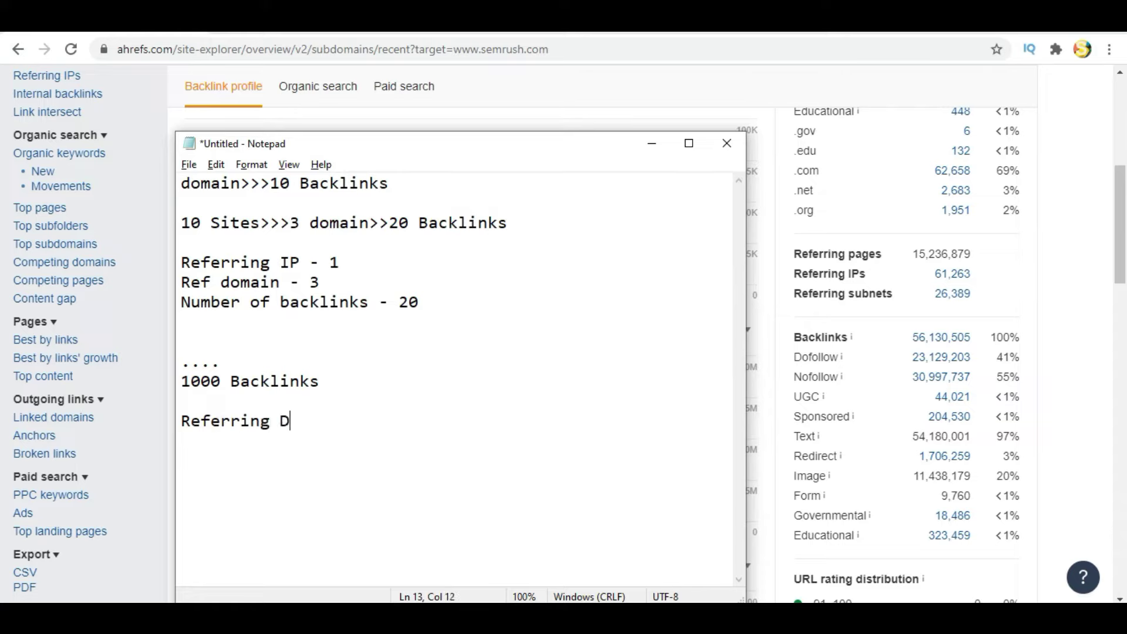
pyautogui.write('Omain - 20')
pyautogui.press('Return')
pyautogui.press('Return')
pyautogui.write('Referring IP ')
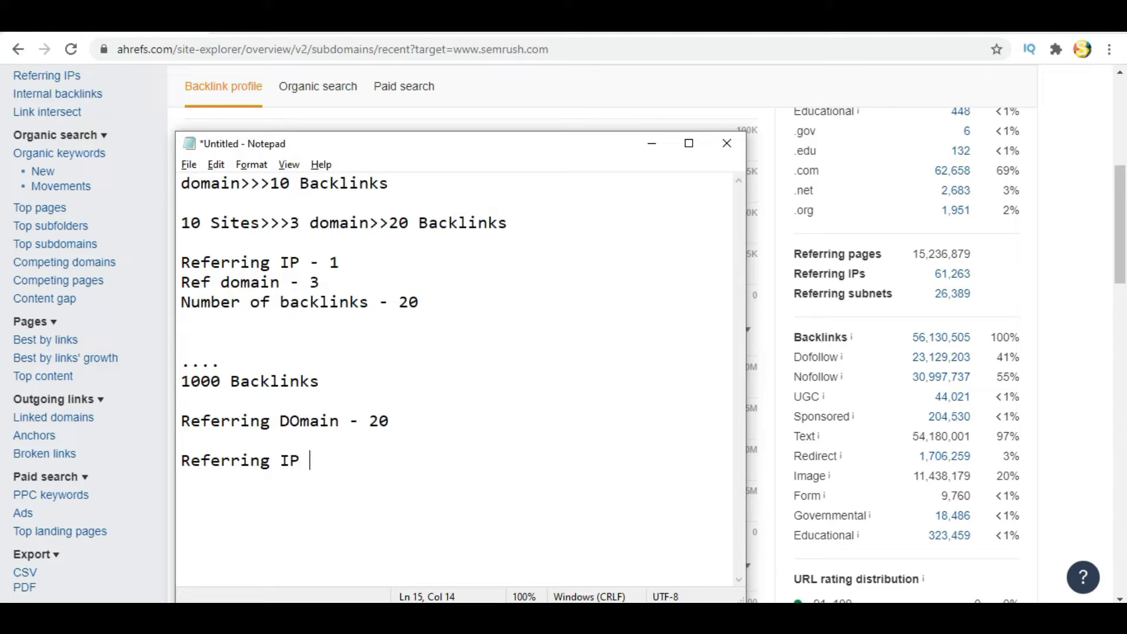
pyautogui.write('- 2')
pyautogui.press('Return')
pyautogui.press('Return')
# Highlight the "Referring DOmain -" text in the second example of the note
pyautogui.click(389, 420)
pyautogui.press('Home')
pyautogui.hotkey('ctrl', 'shift', 'Right')
pyautogui.hotkey('ctrl', 'shift', 'Right')
pyautogui.hotkey('ctrl', 'shift', 'Right')
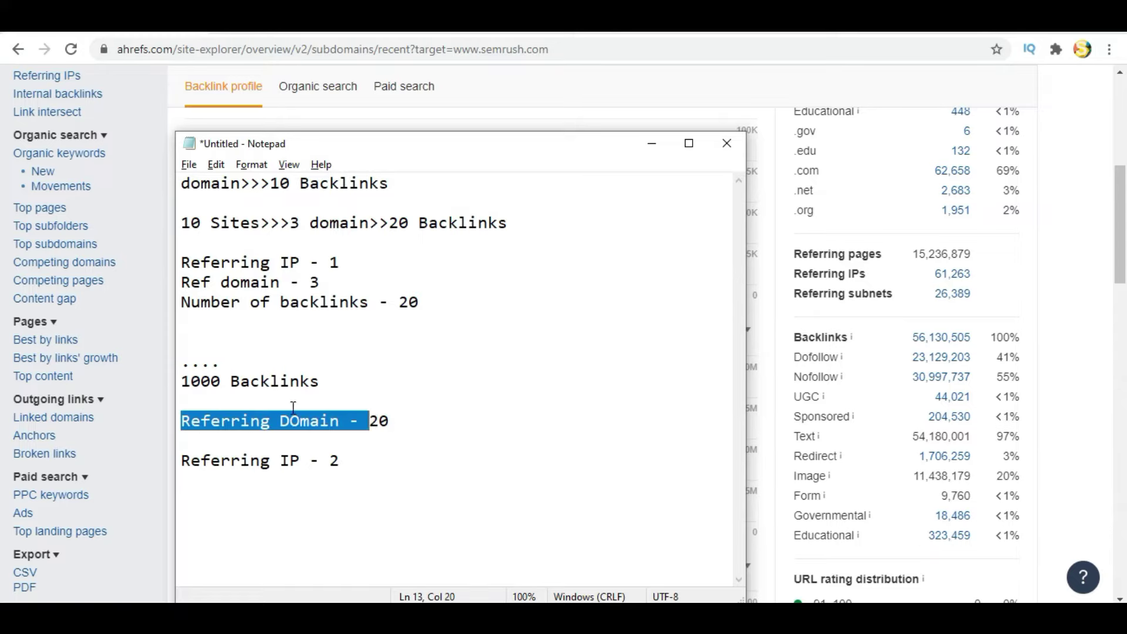
# Highlight the "1000 Backlinks" and "Referring IP - 2" lines in the note's second example to compare them
pyautogui.moveTo(330, 380); pyautogui.dragTo(185, 378)
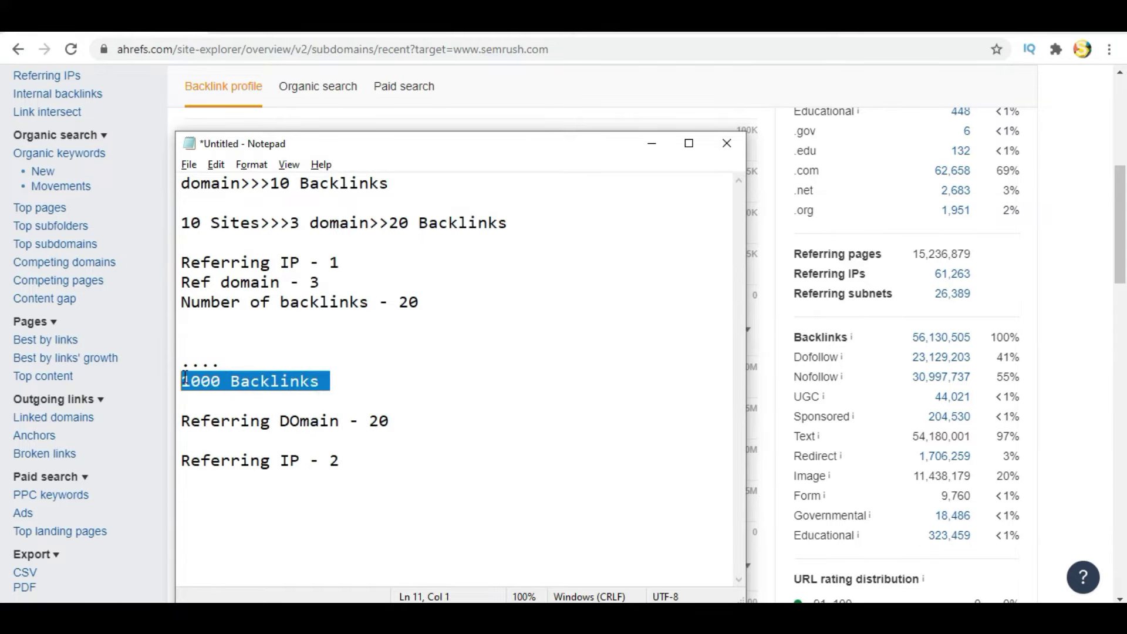
pyautogui.click(356, 463)
pyautogui.moveTo(359, 461); pyautogui.dragTo(184, 462)
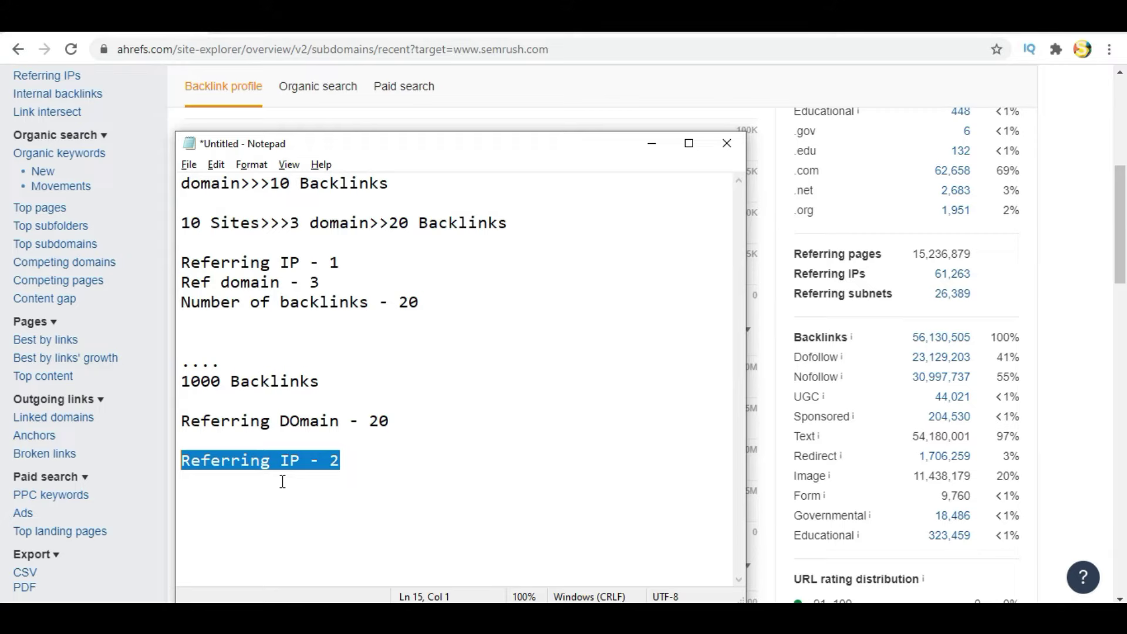
pyautogui.click(377, 478)
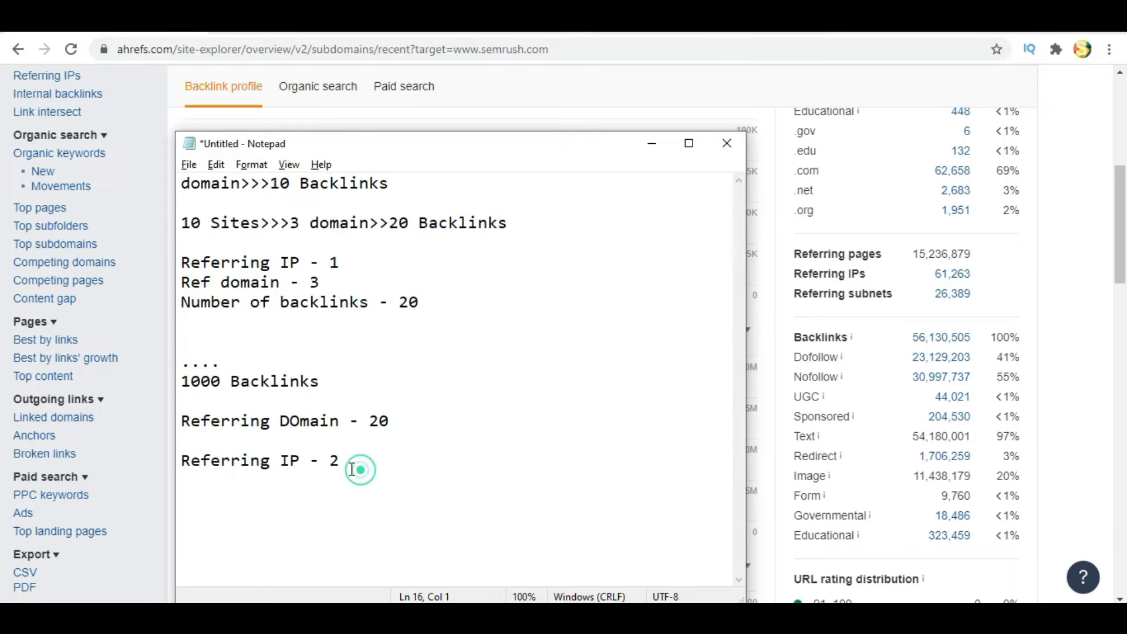
pyautogui.moveTo(359, 468); pyautogui.dragTo(168, 466)
pyautogui.click(211, 381)
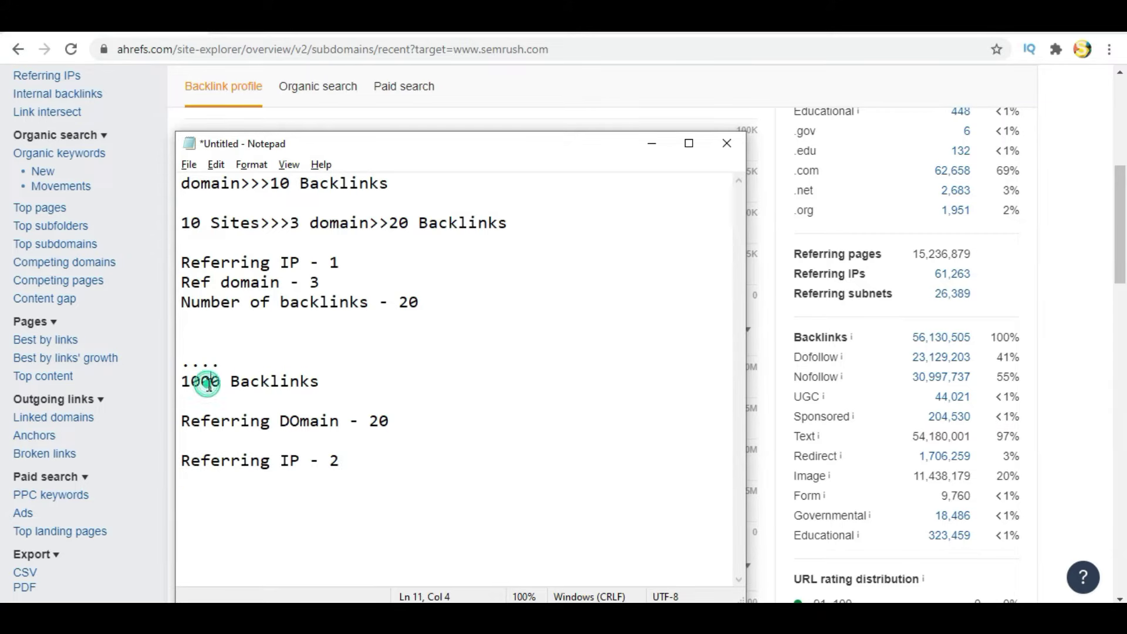
pyautogui.moveTo(338, 457); pyautogui.dragTo(186, 460)
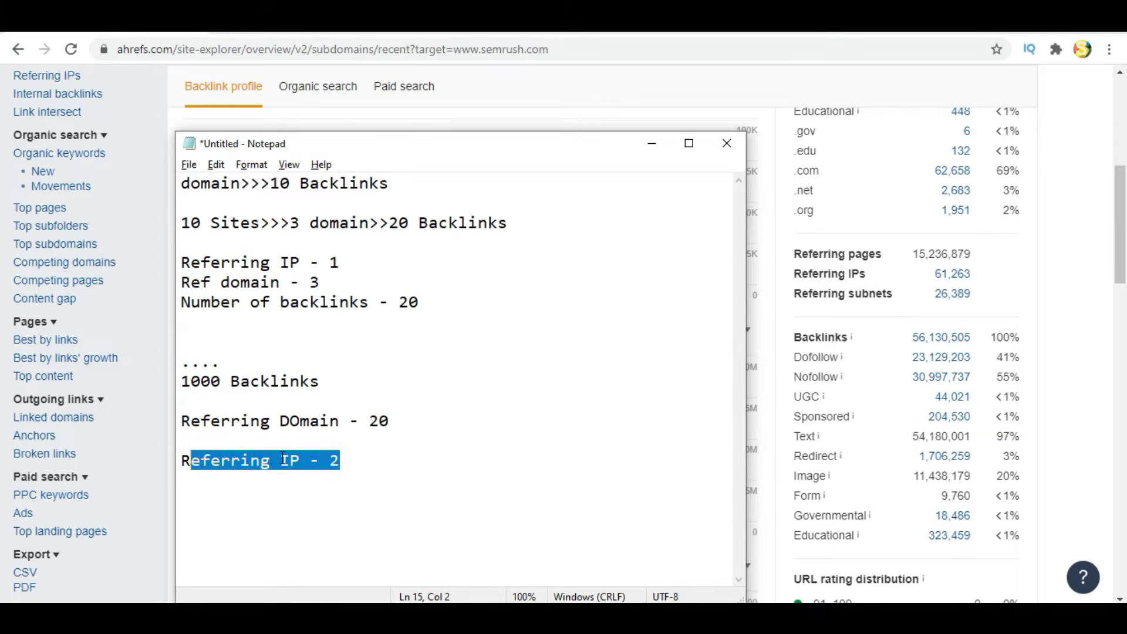
pyautogui.hotkey('alt', 'Tab')
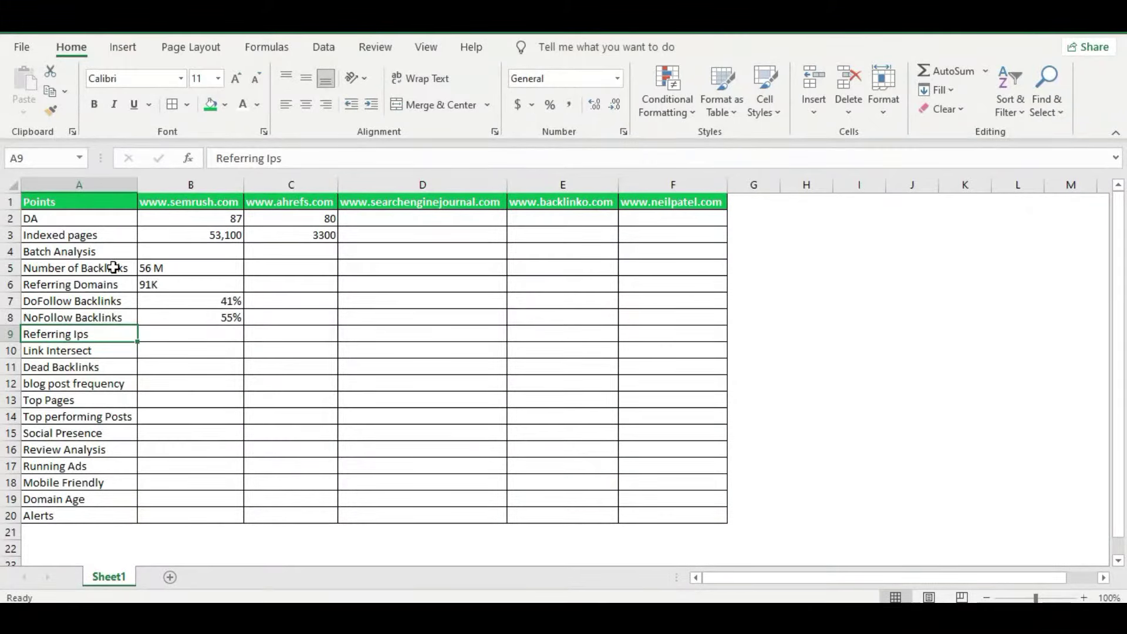
pyautogui.moveTo(114, 267); pyautogui.dragTo(122, 337)
pyautogui.click(208, 331)
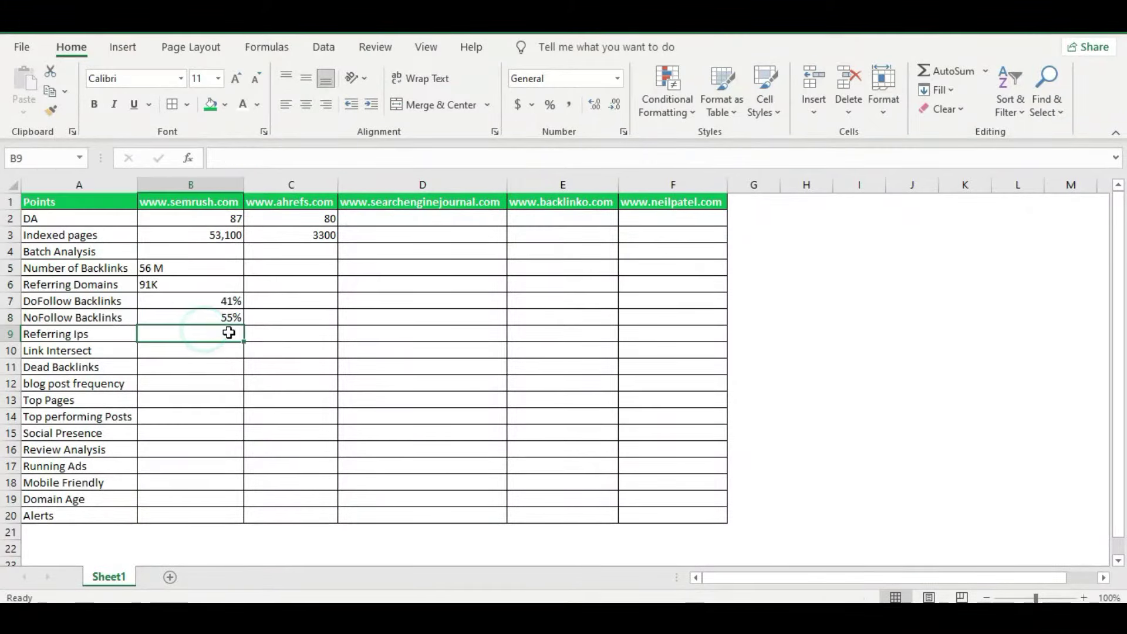
pyautogui.hotkey('alt', 'Tab')
pyautogui.hotkey('alt', 'Tab')
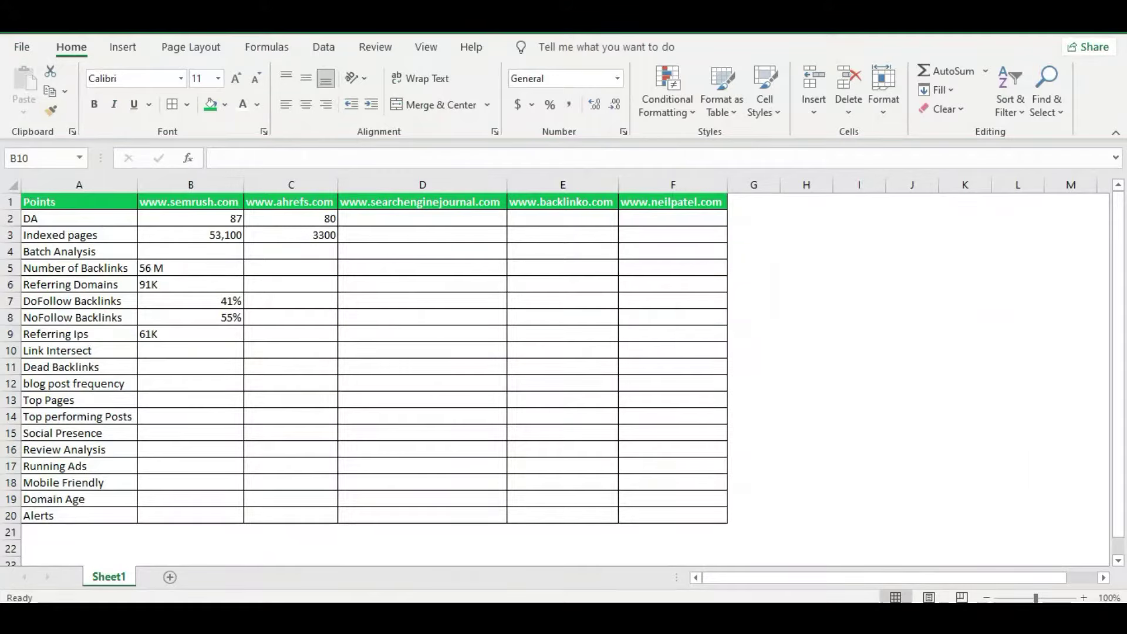
# Return to Ahrefs in the browser and open the Link Intersect tool
pyautogui.hotkey('alt', 'Tab')
pyautogui.hotkey('alt', 'Tab')
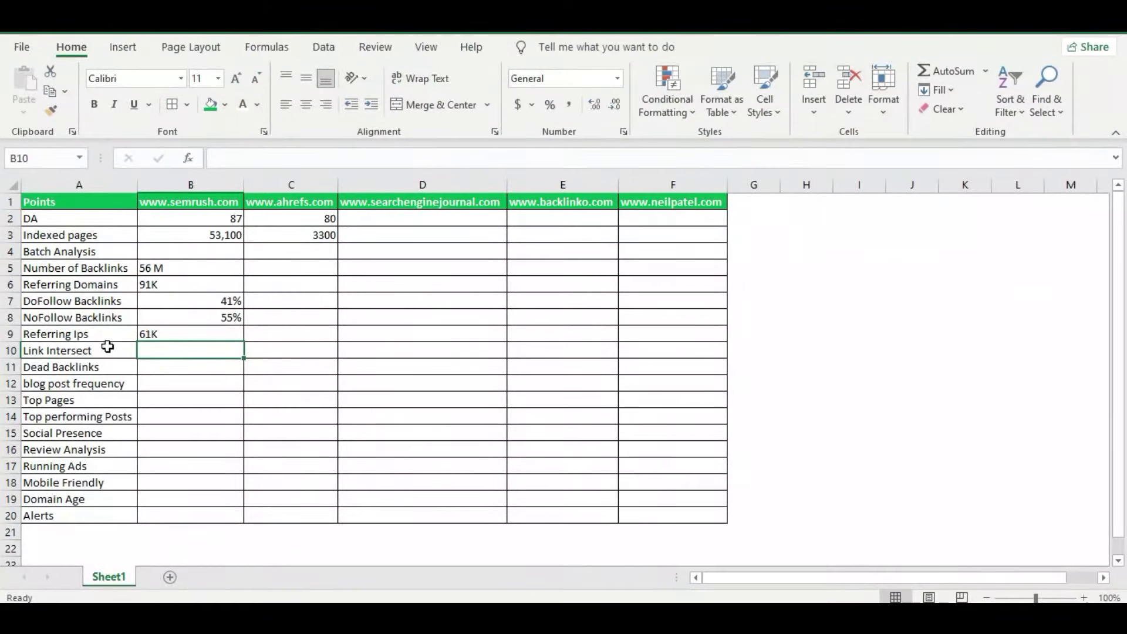
pyautogui.hotkey('alt', 'Tab')
pyautogui.click(626, 86)
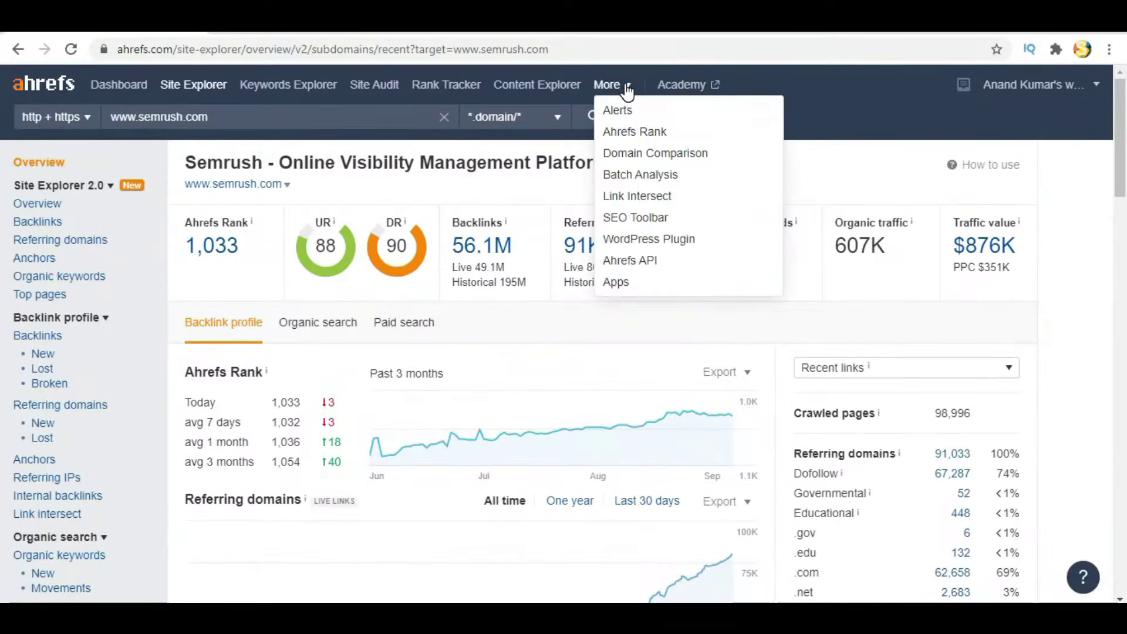
pyautogui.click(639, 196)
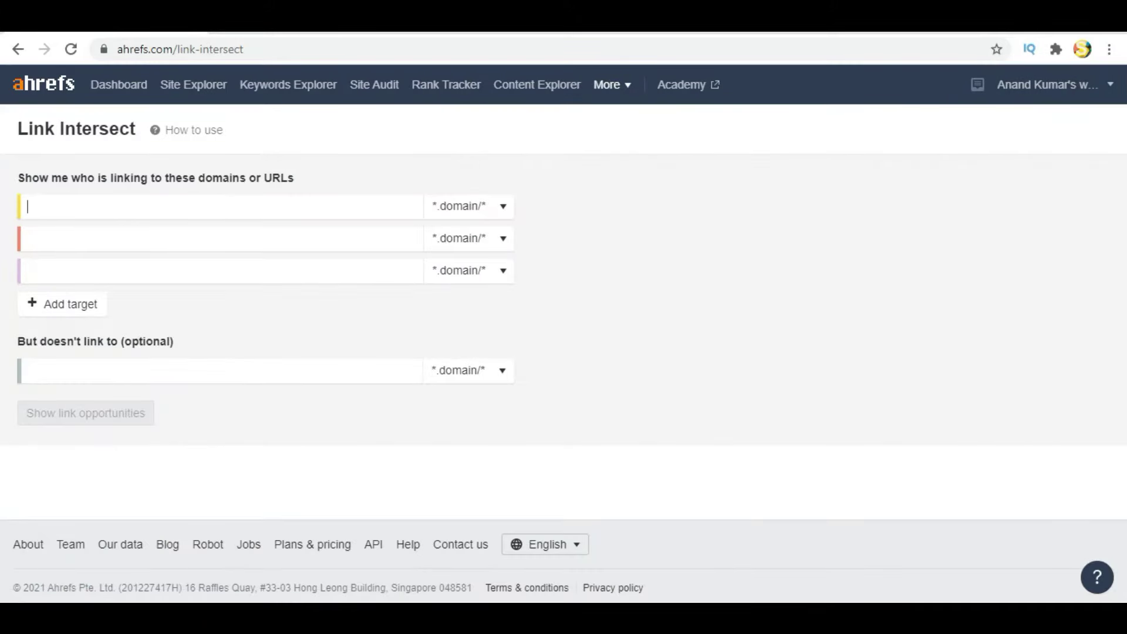
pyautogui.click(790, 540)
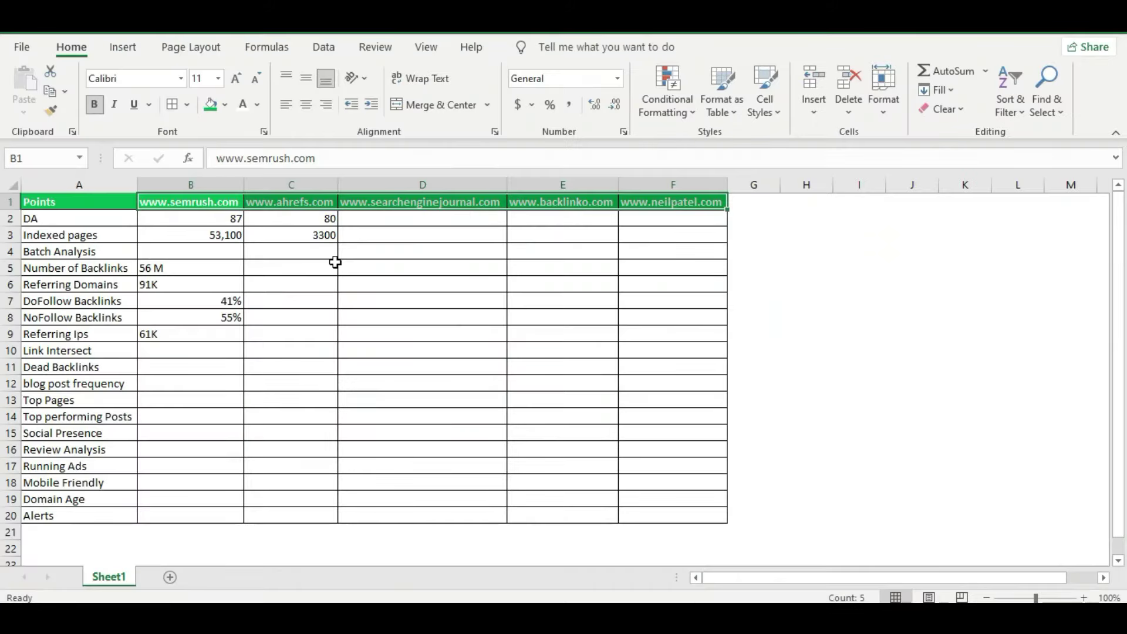
pyautogui.click(191, 203)
pyautogui.hotkey('ctrl', 'c')
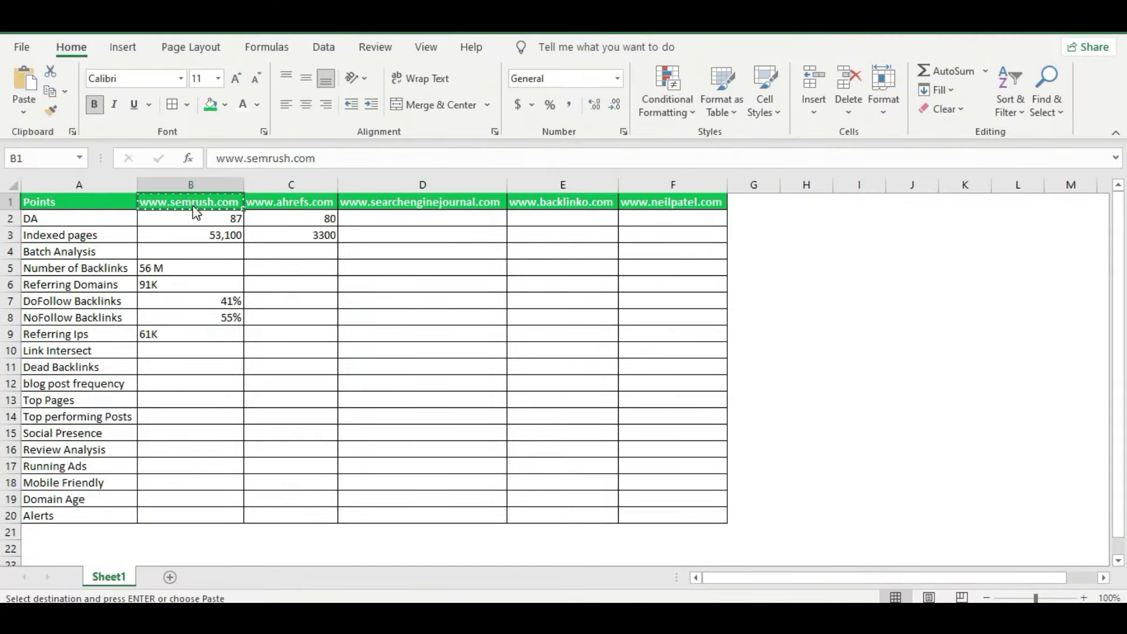
pyautogui.hotkey('alt', 'Tab')
pyautogui.click(146, 209)
pyautogui.hotkey('ctrl', 'v')
pyautogui.hotkey('alt', 'Tab')
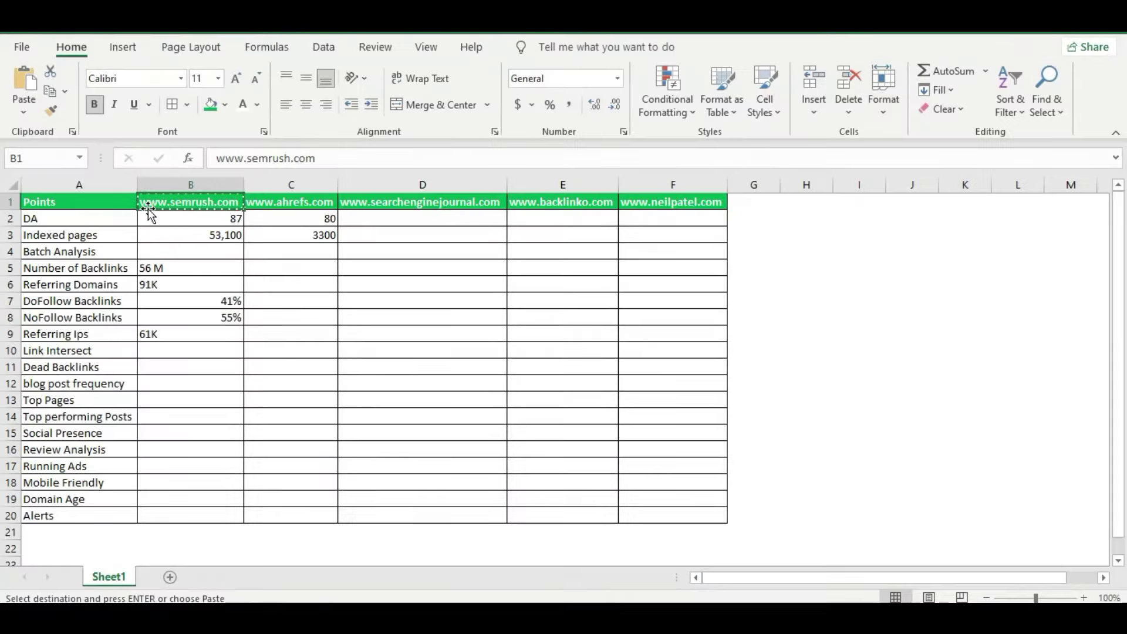
pyautogui.click(262, 200)
pyautogui.click(563, 202)
pyautogui.hotkey('ctrl', 'c')
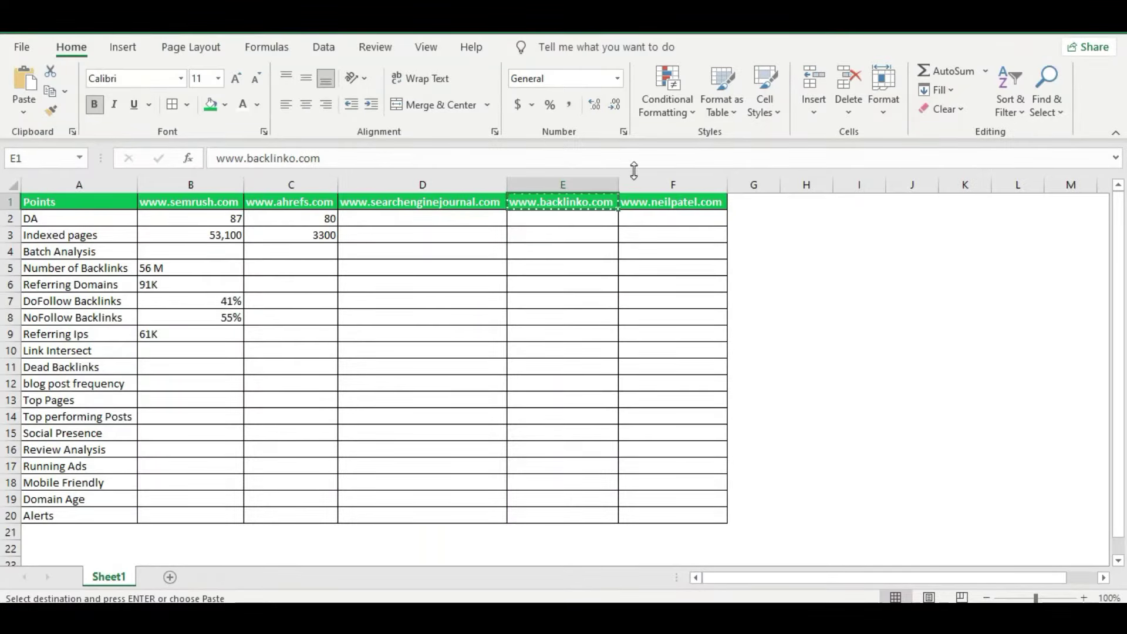
pyautogui.click(660, 202)
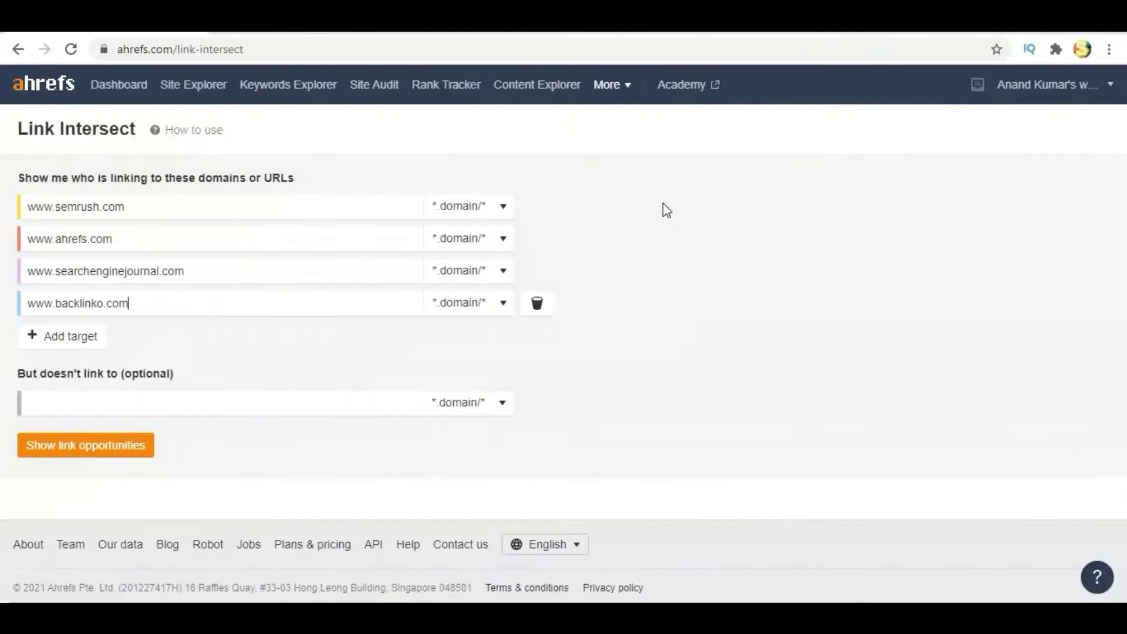
pyautogui.click(82, 335)
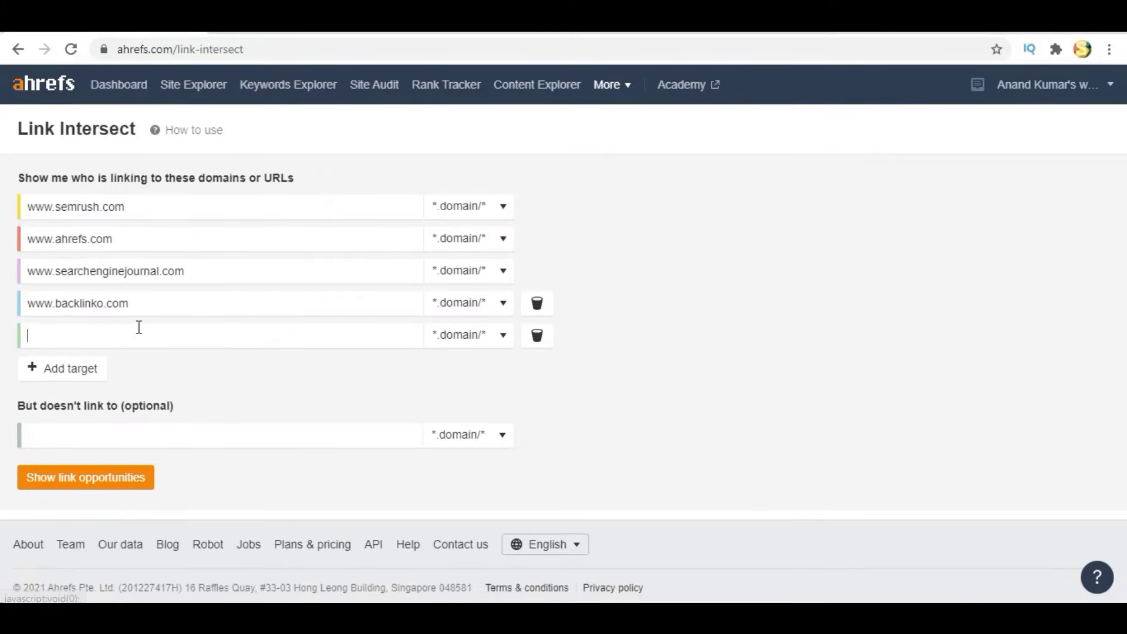
pyautogui.click(138, 327)
pyautogui.hotkey('ctrl', 'v')
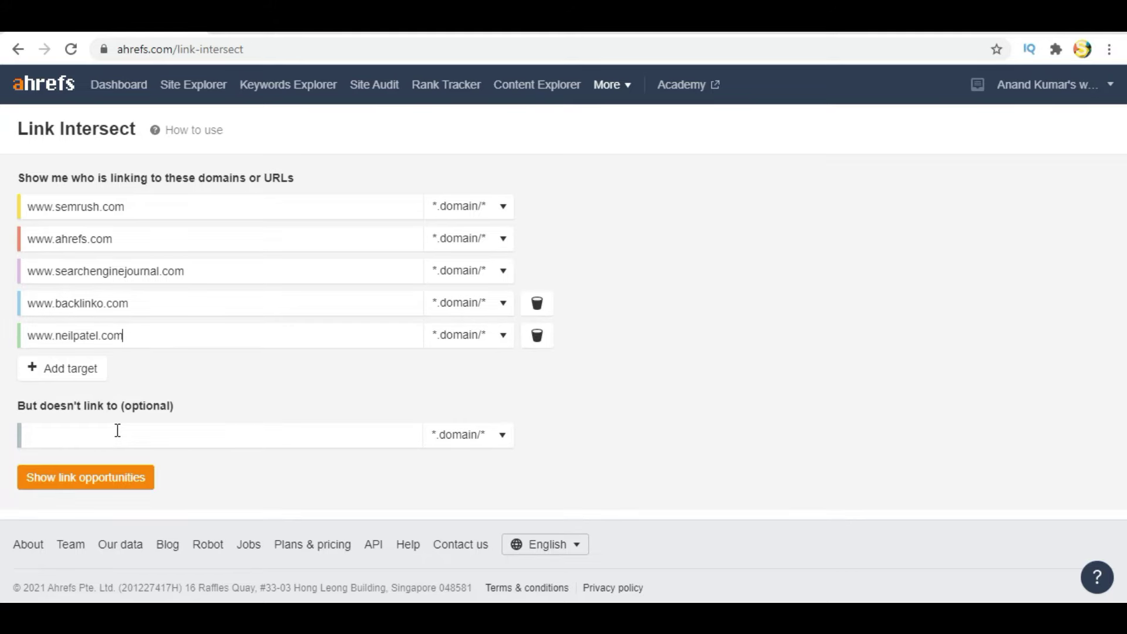
# Switch to the Notepad note and replace its entire content with "10 sites ---"
pyautogui.click(710, 617)
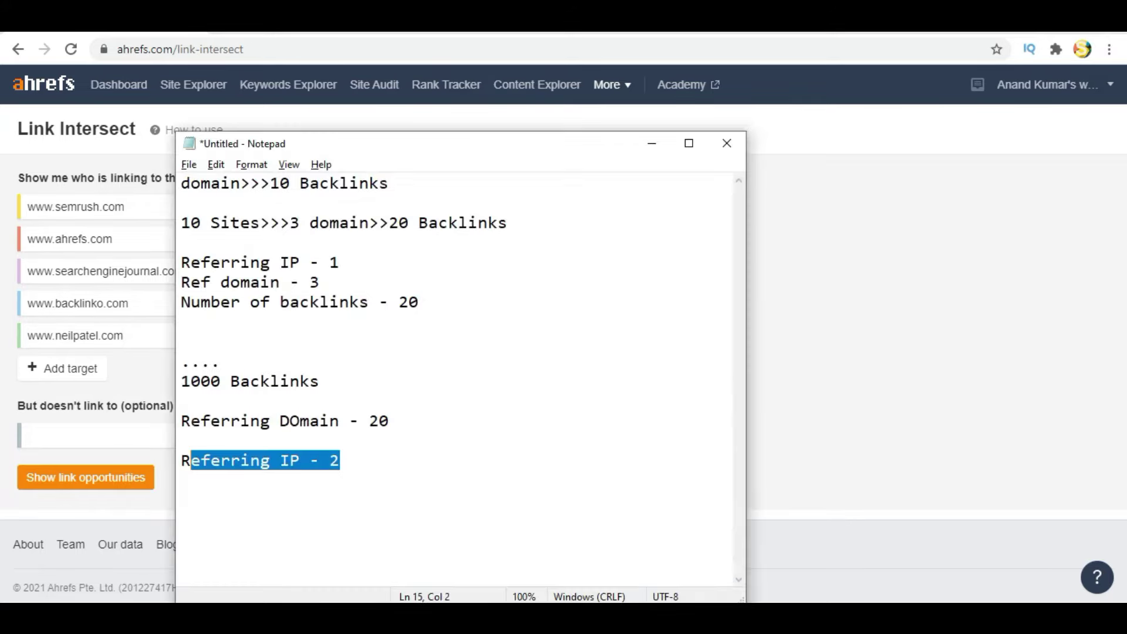
pyautogui.click(649, 420)
pyautogui.write('10')
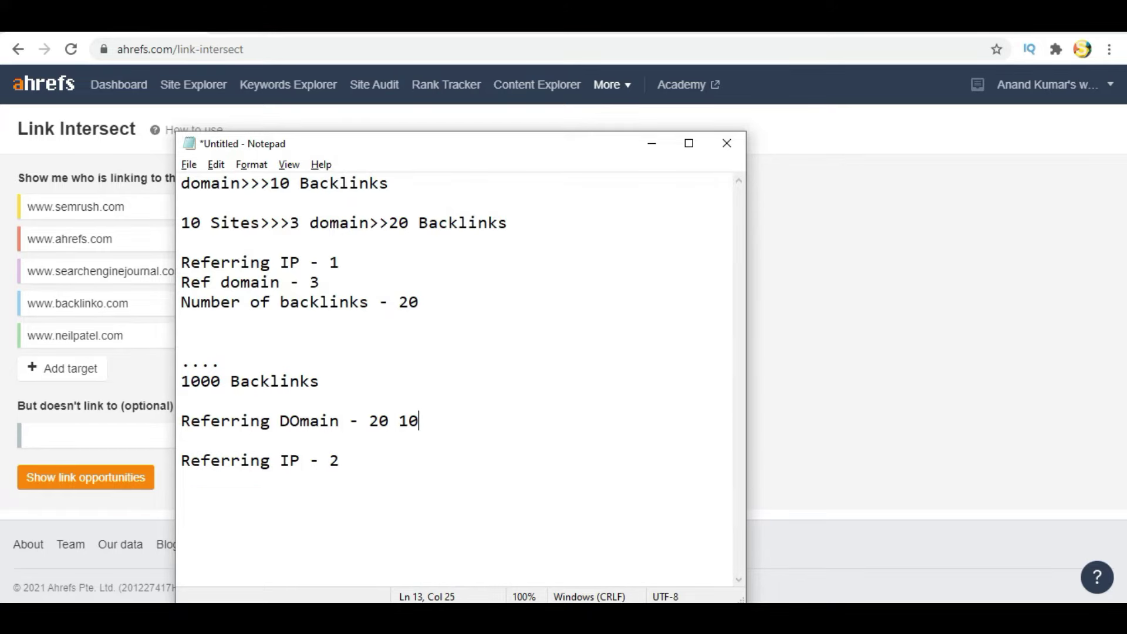
pyautogui.hotkey('ctrl', 'a')
pyautogui.write('110')
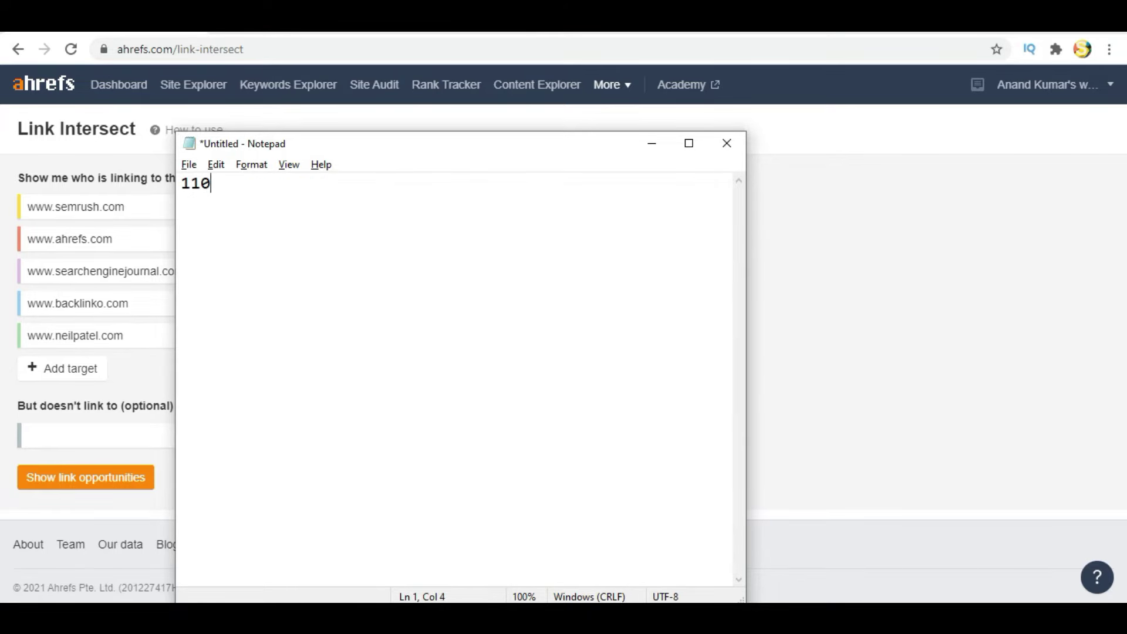
pyautogui.press('BackSpace')
pyautogui.press('BackSpace')
pyautogui.write('0 sites ---')
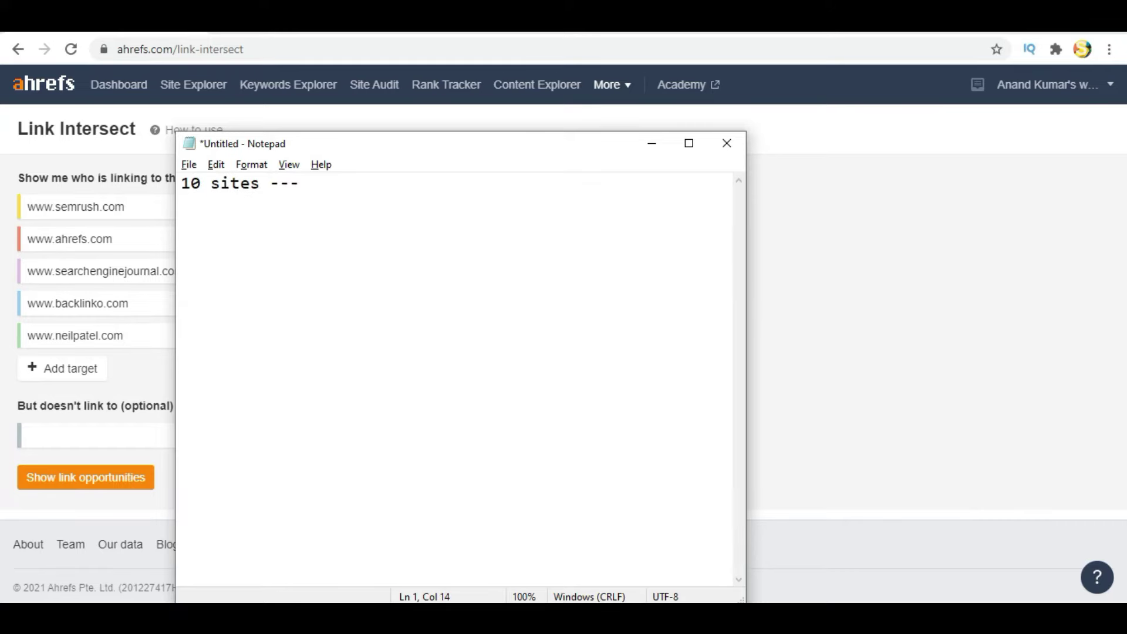
# Move the note aside, return to Link Intersect and show the link opportunities for the five targets
pyautogui.moveTo(483, 158); pyautogui.dragTo(820, 174)
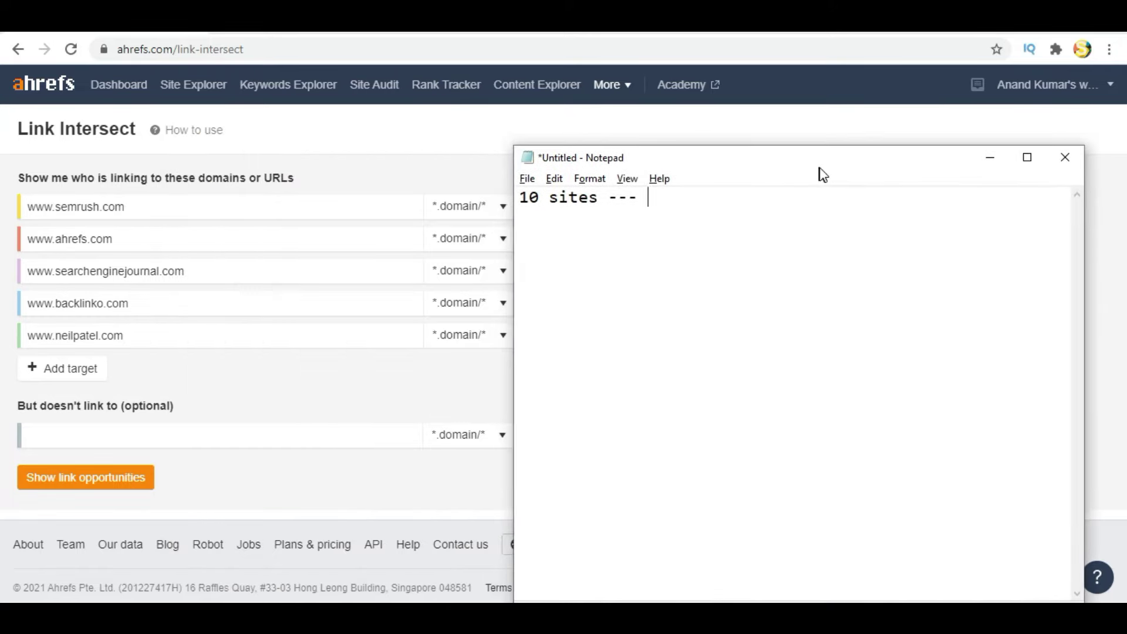
pyautogui.click(391, 376)
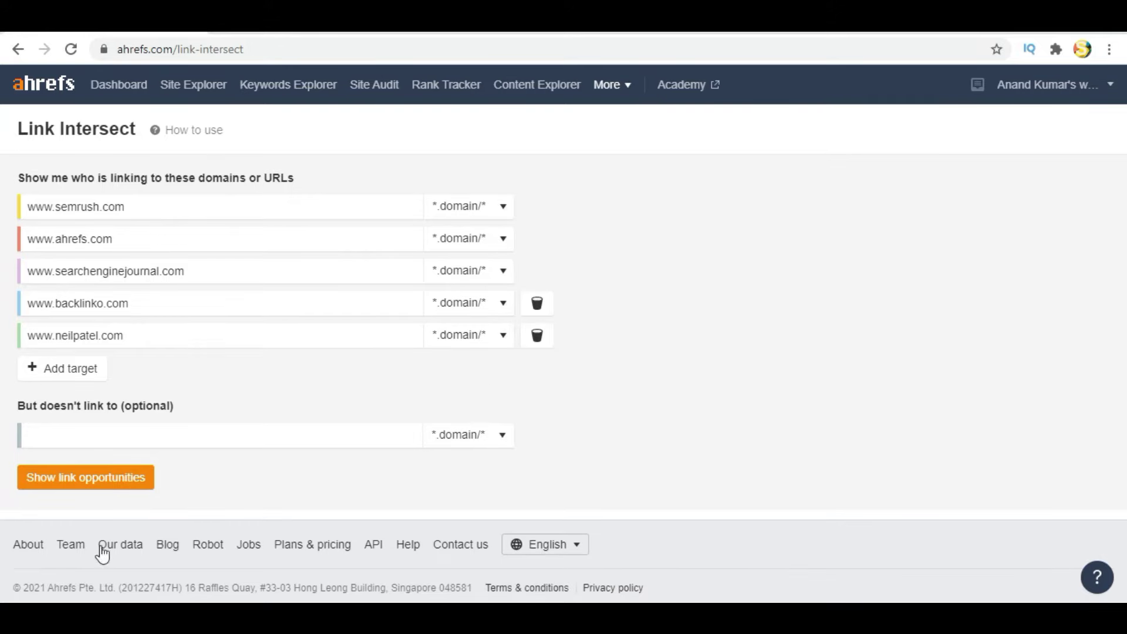
pyautogui.click(86, 475)
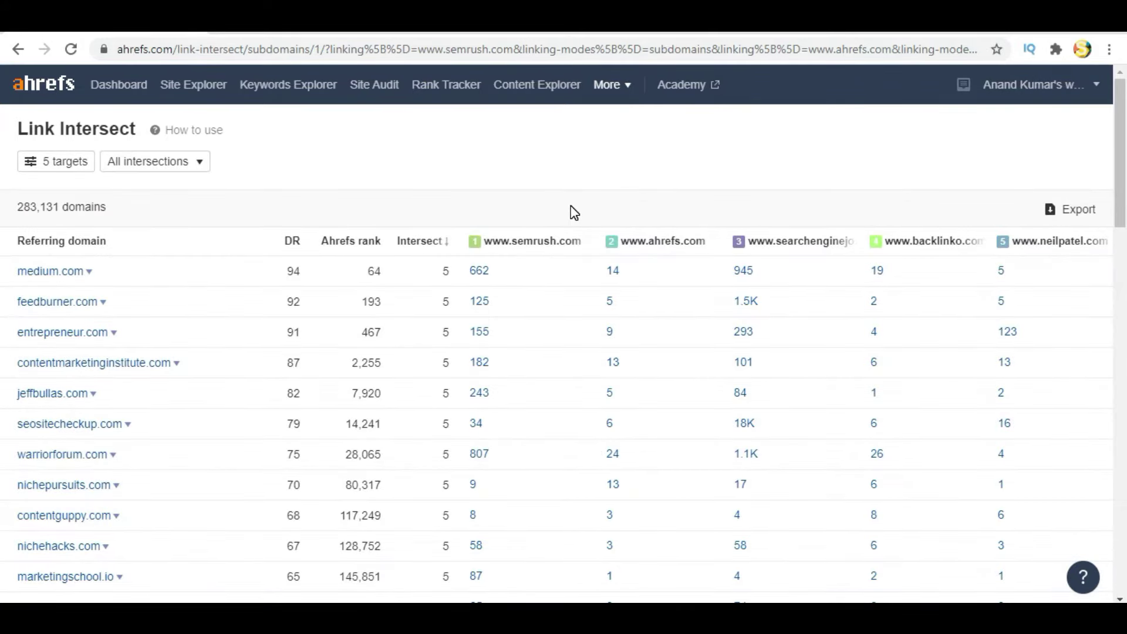
# Examine the Link Intersect results, checking the referring domains, intersect counts and total number of results
pyautogui.scroll(-1, 574, 211)
pyautogui.scroll(1, 573, 211)
pyautogui.scroll(-20, 217, 358)
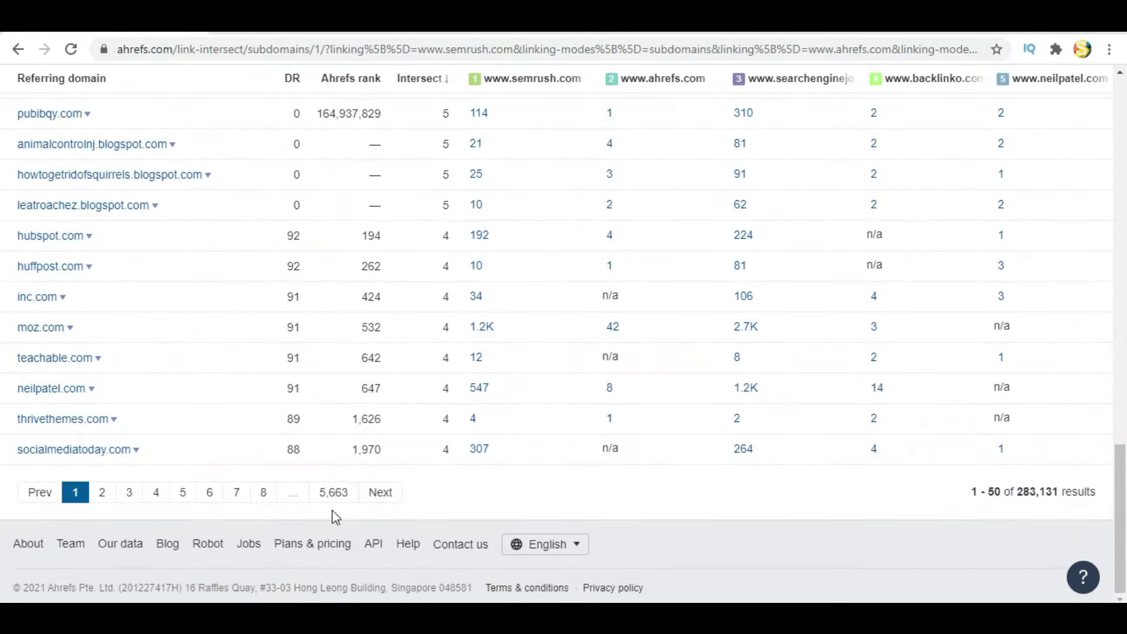
pyautogui.scroll(20, 126, 424)
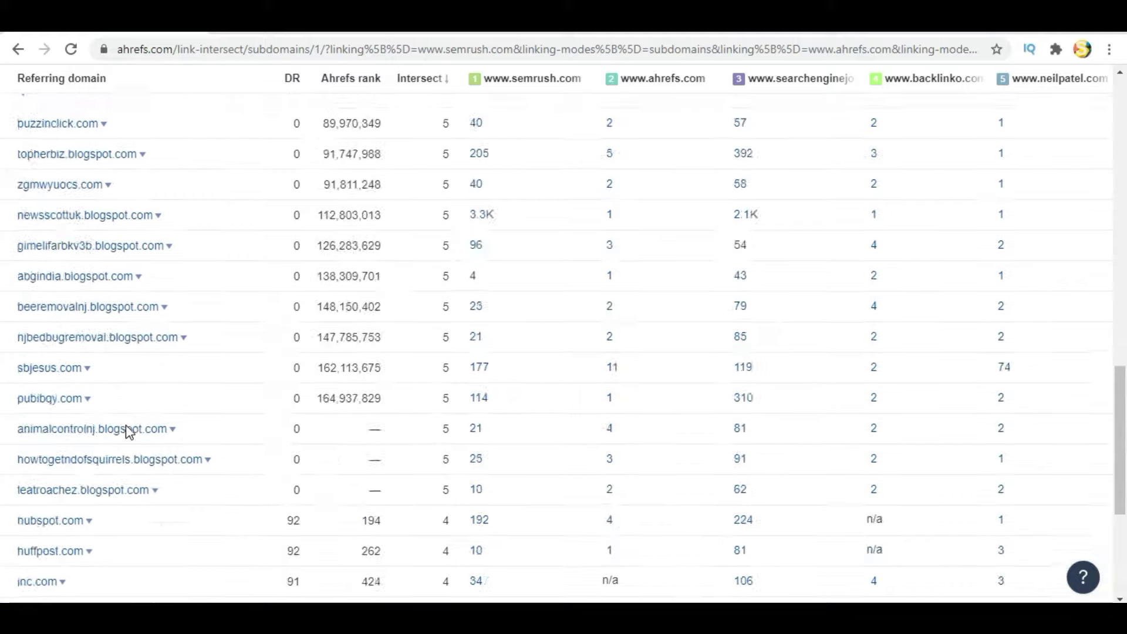
pyautogui.scroll(-15, 129, 432)
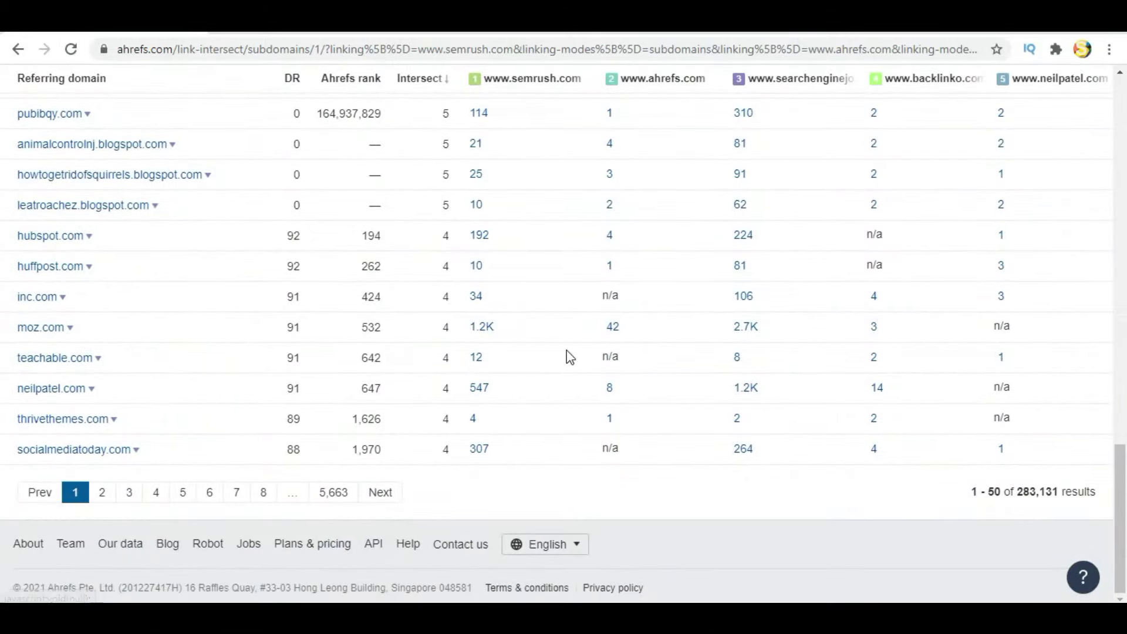
pyautogui.scroll(20, 569, 354)
pyautogui.scroll(-15, 569, 356)
pyautogui.tripleClick(1030, 492)
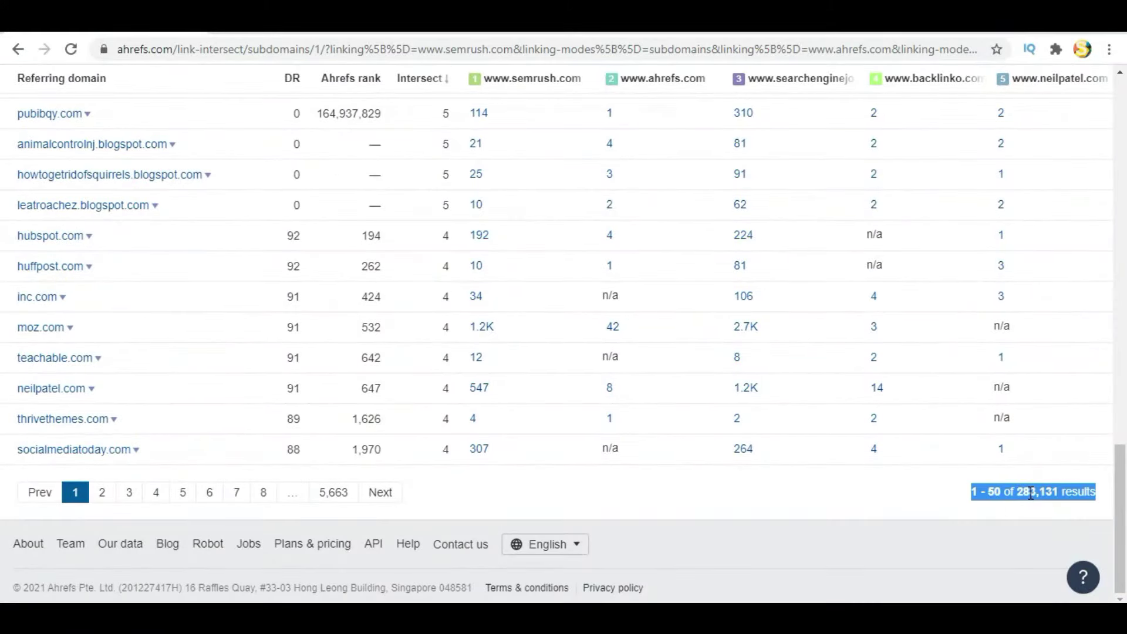
pyautogui.scroll(15, 901, 376)
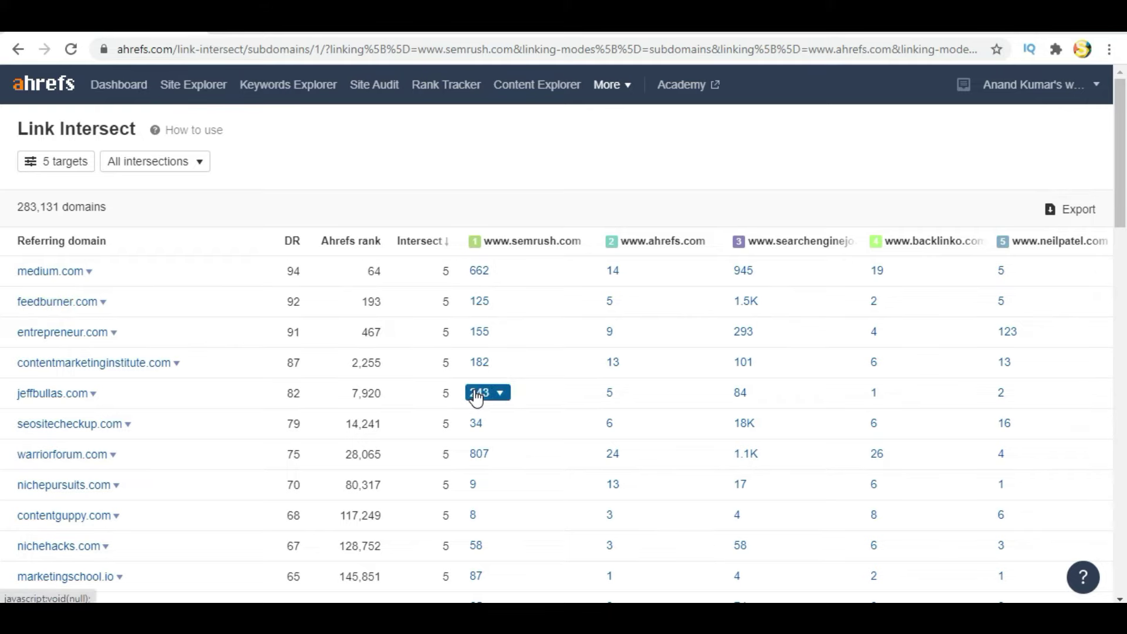
pyautogui.scroll(-6, 476, 397)
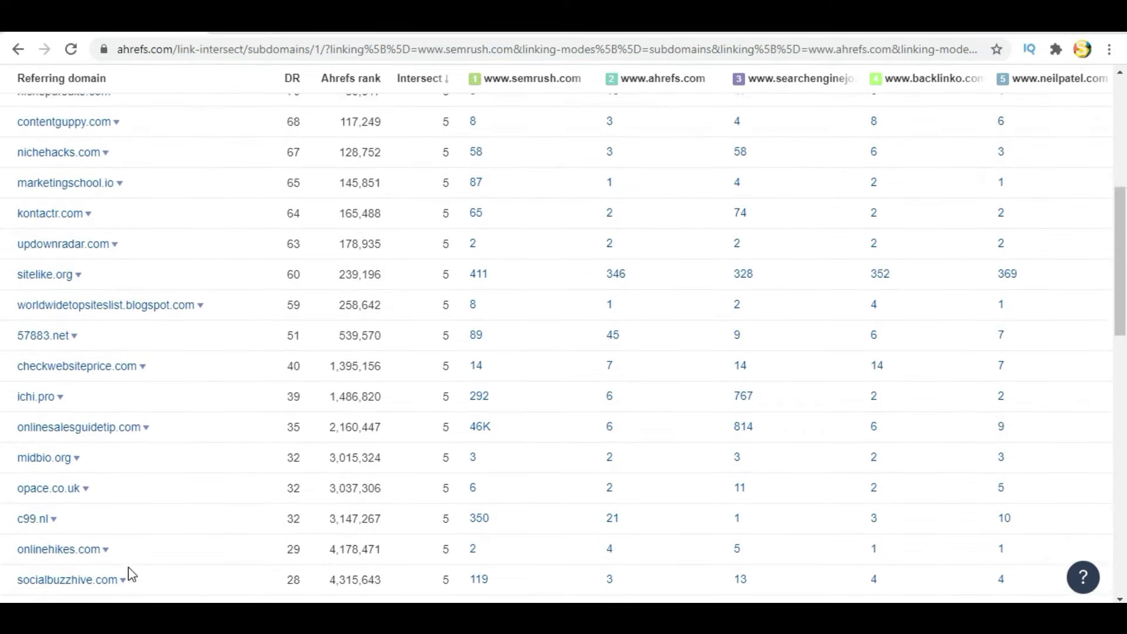
pyautogui.press('Home')
pyautogui.press('End')
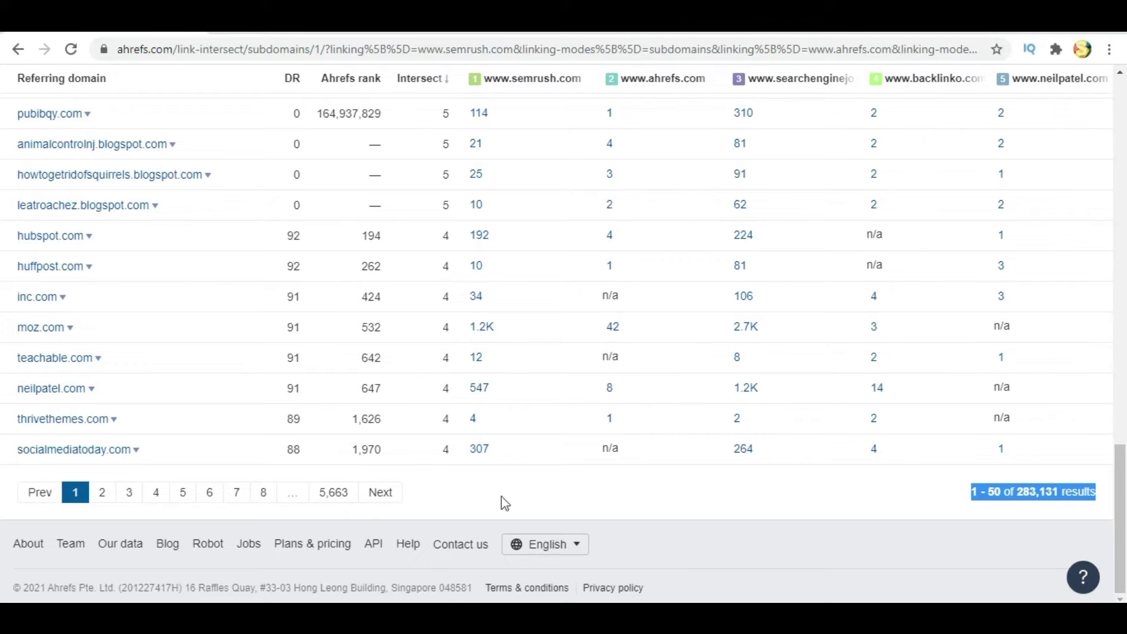
pyautogui.press('Home')
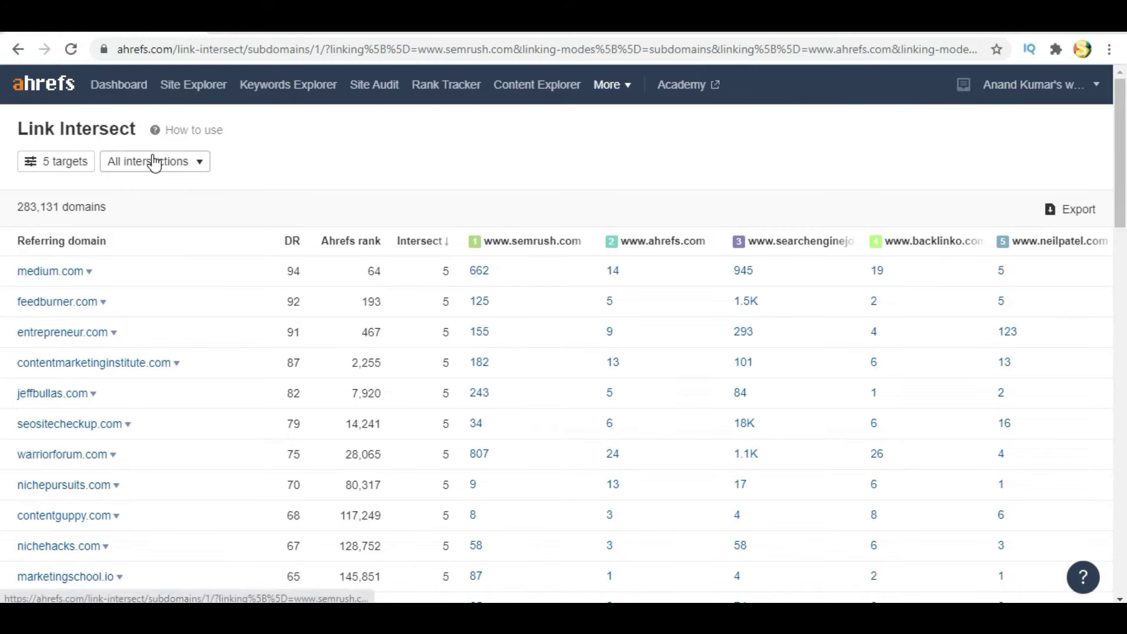
# Filter the Link Intersect results to domains that intersect with 5 targets or 4 targets only
pyautogui.click(170, 172)
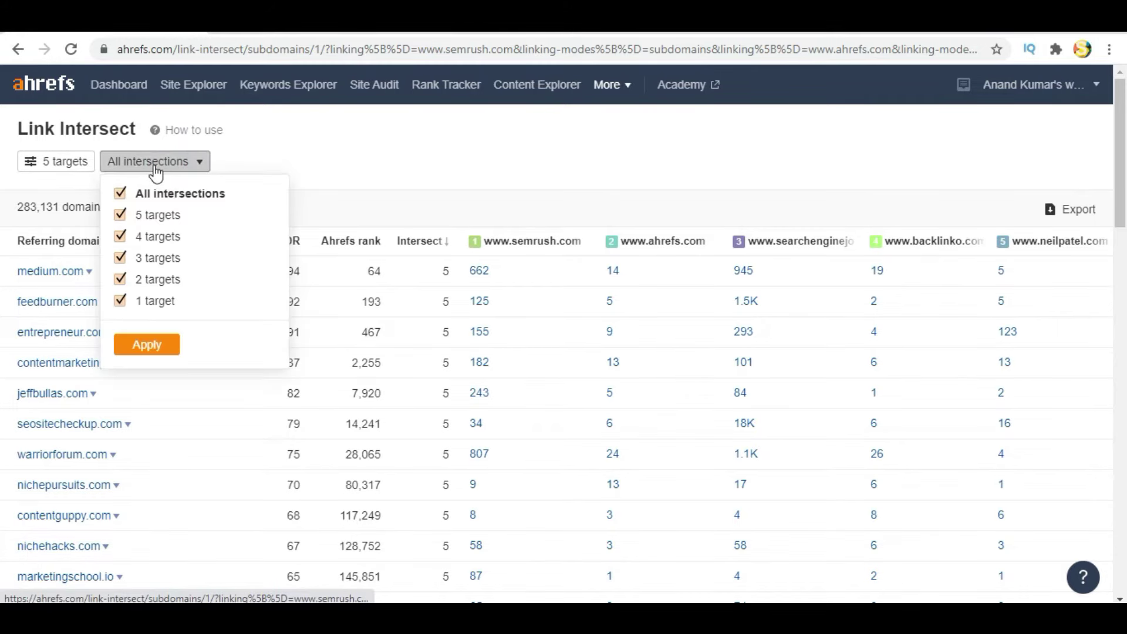
pyautogui.click(121, 258)
pyautogui.click(121, 280)
pyautogui.click(120, 301)
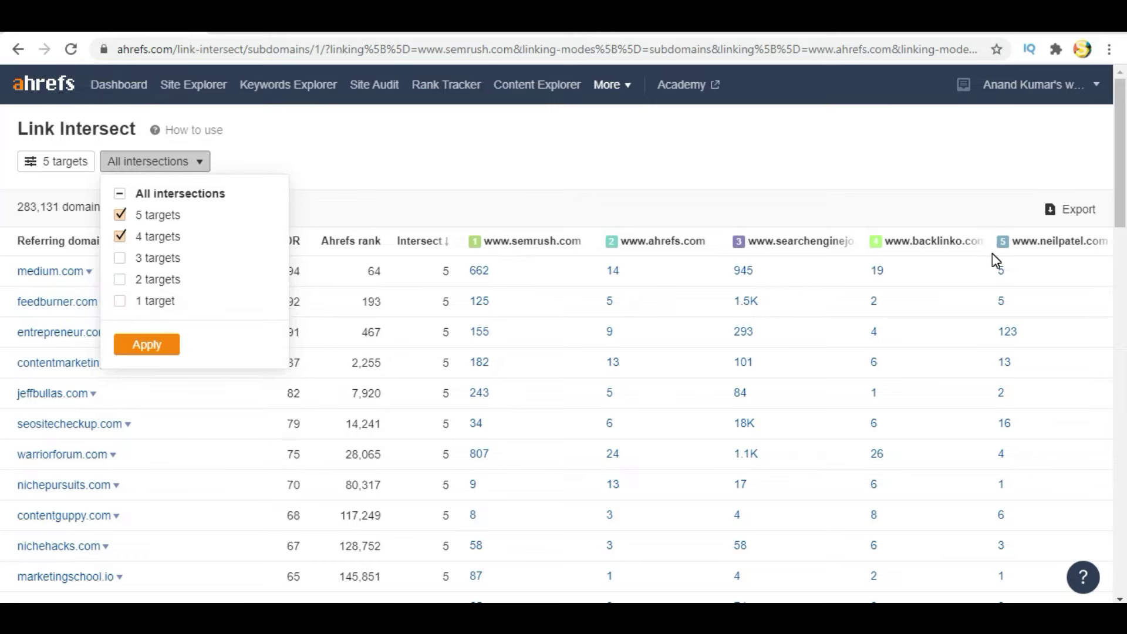
pyautogui.click(147, 347)
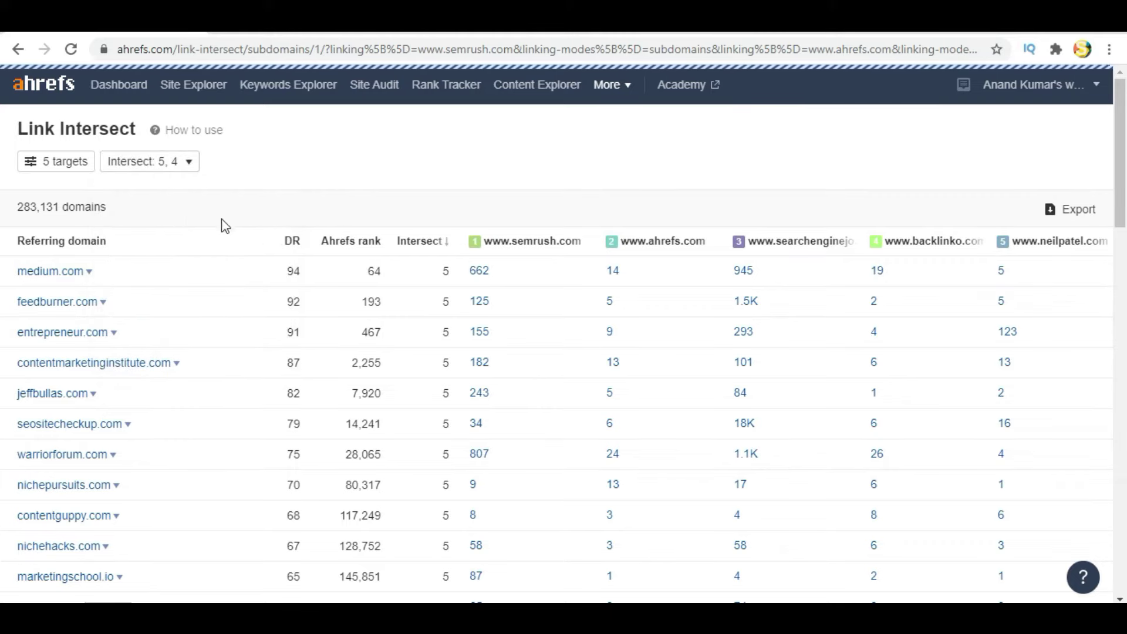
# Examine the filtered Link Intersect results, checking the total number of domains and the list down to the end of the page
pyautogui.tripleClick(35, 209)
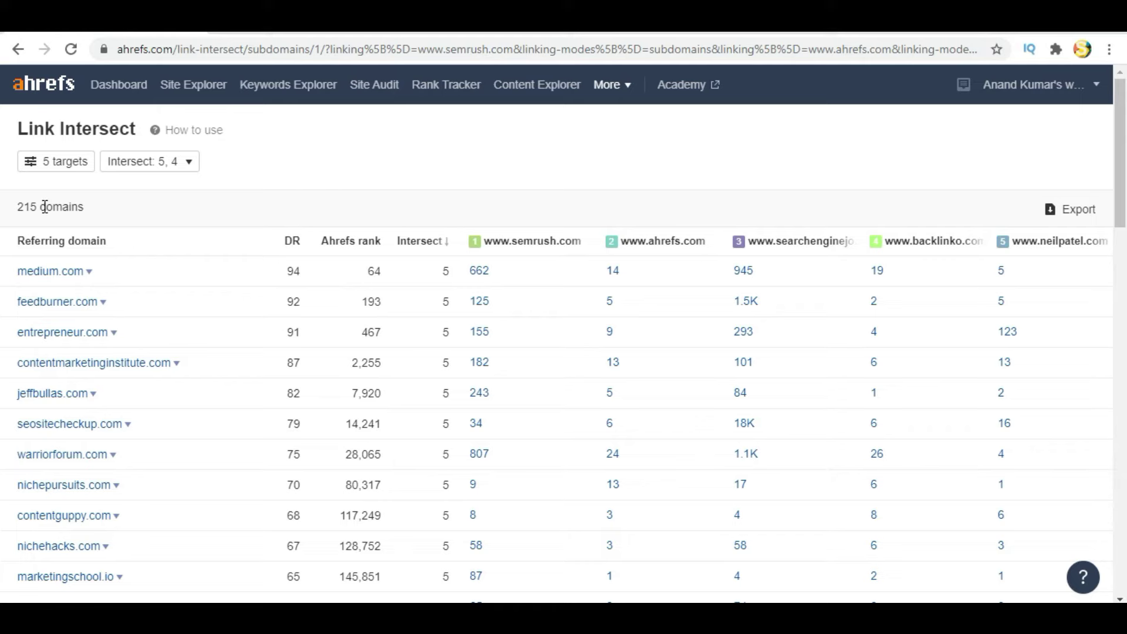
pyautogui.moveTo(18, 213); pyautogui.dragTo(44, 208)
pyautogui.click(68, 210)
pyautogui.scroll(-20, 453, 424)
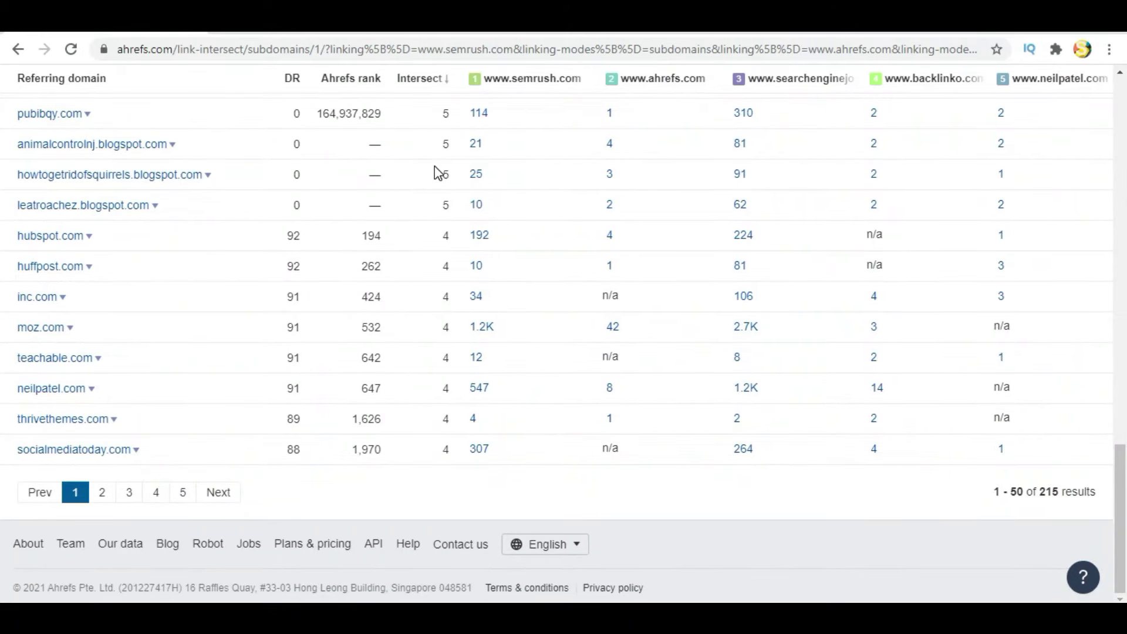
pyautogui.scroll(20, 434, 174)
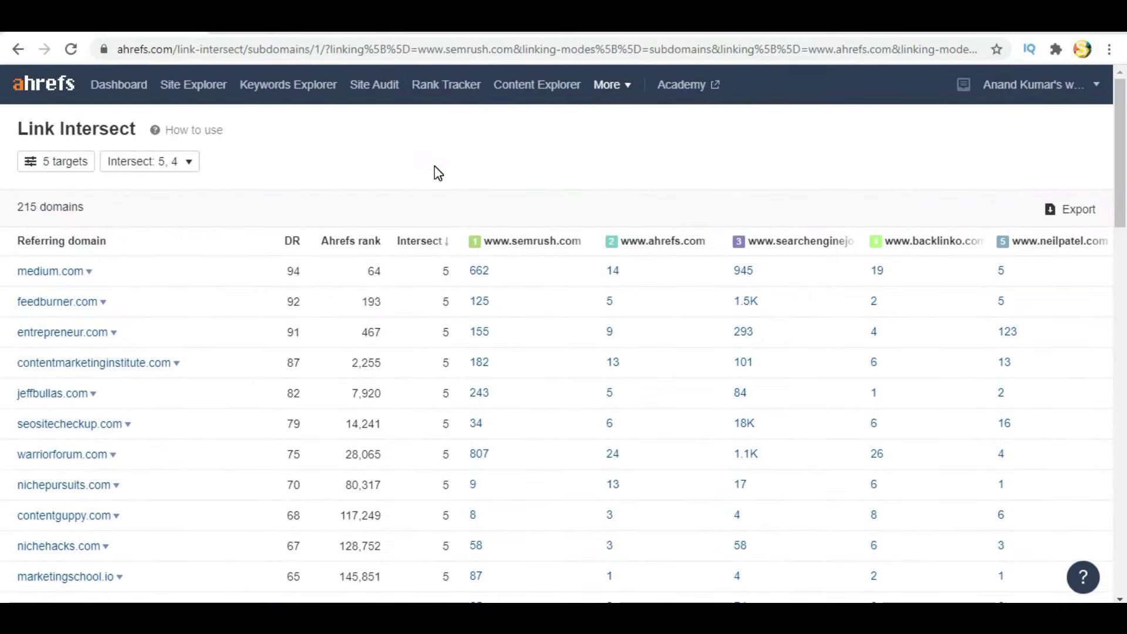
pyautogui.tripleClick(33, 207)
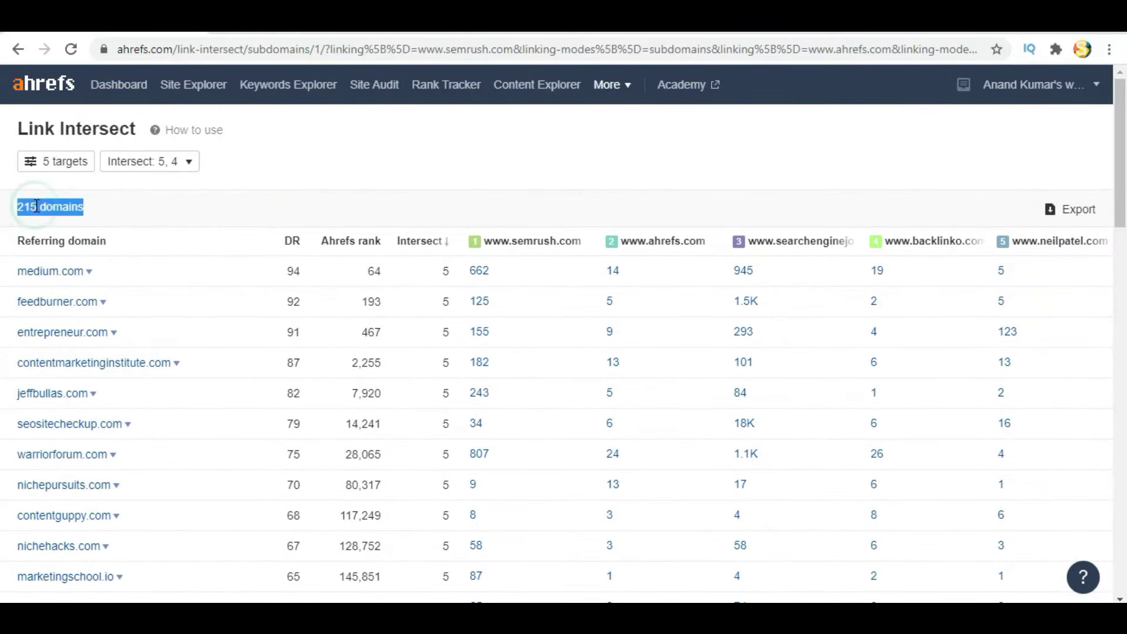
pyautogui.click(688, 147)
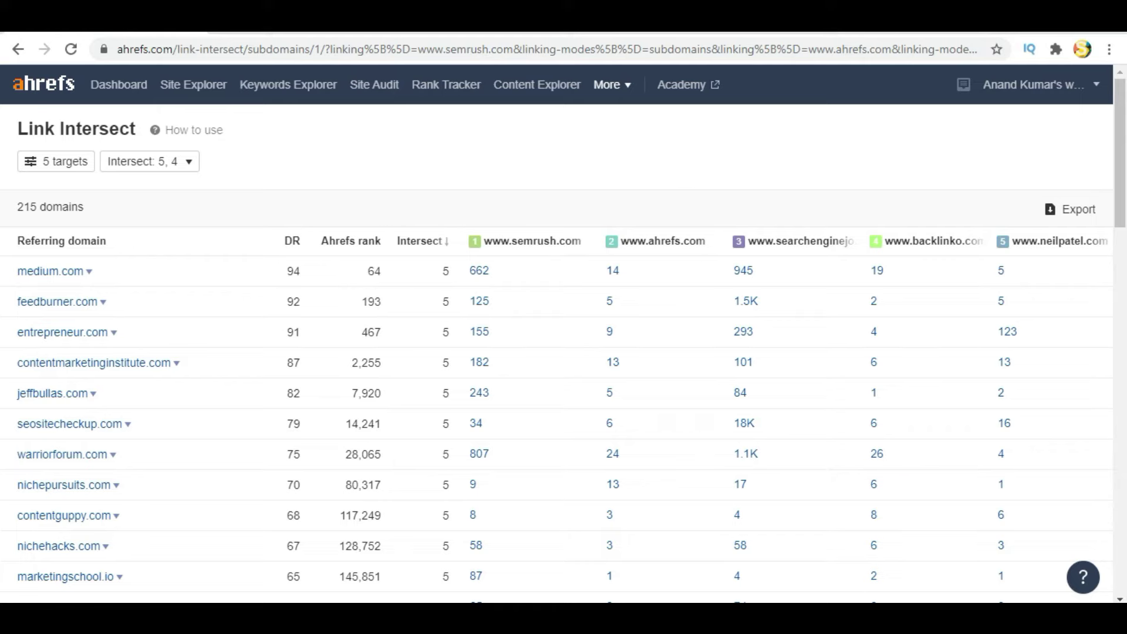
pyautogui.moveTo(789, 619)
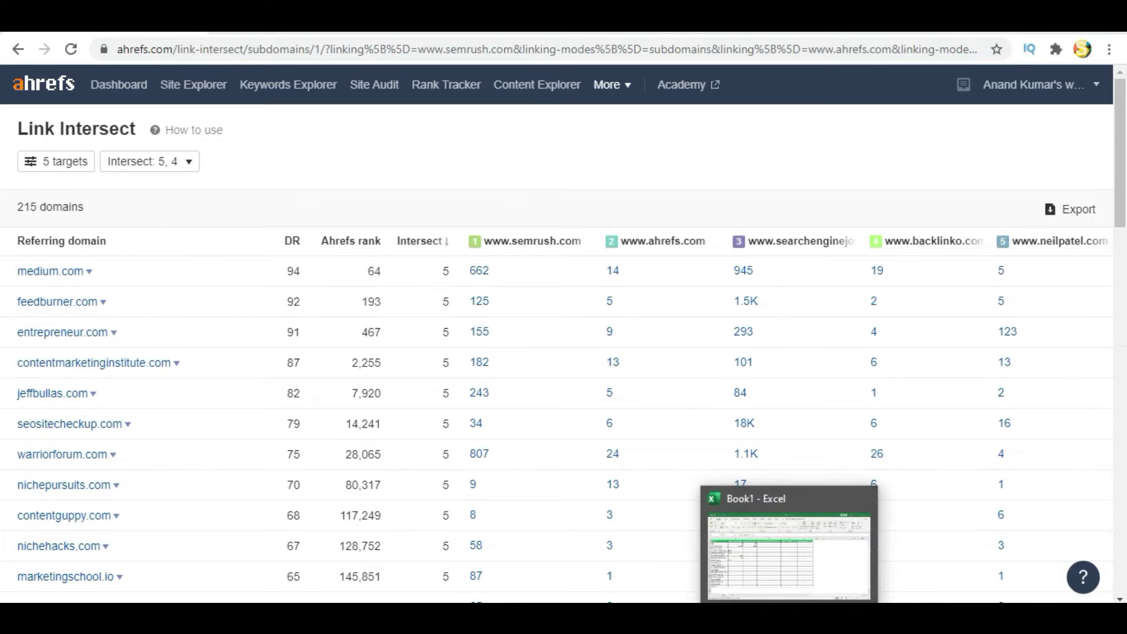
pyautogui.click(789, 552)
pyautogui.moveTo(110, 350); pyautogui.dragTo(183, 348)
pyautogui.click(89, 350)
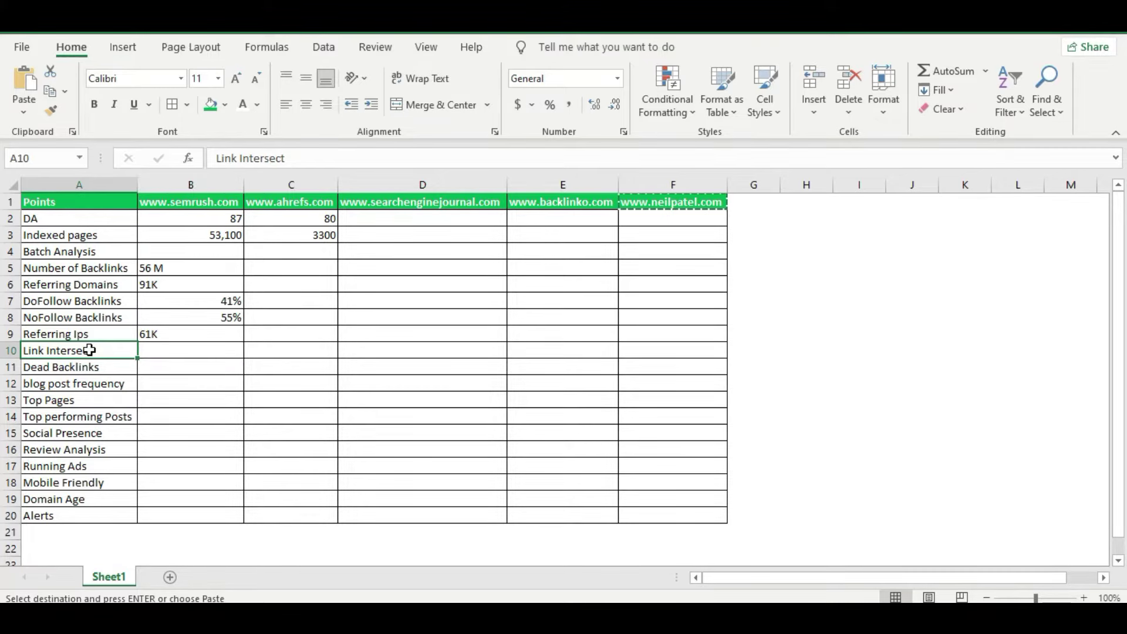
pyautogui.click(171, 346)
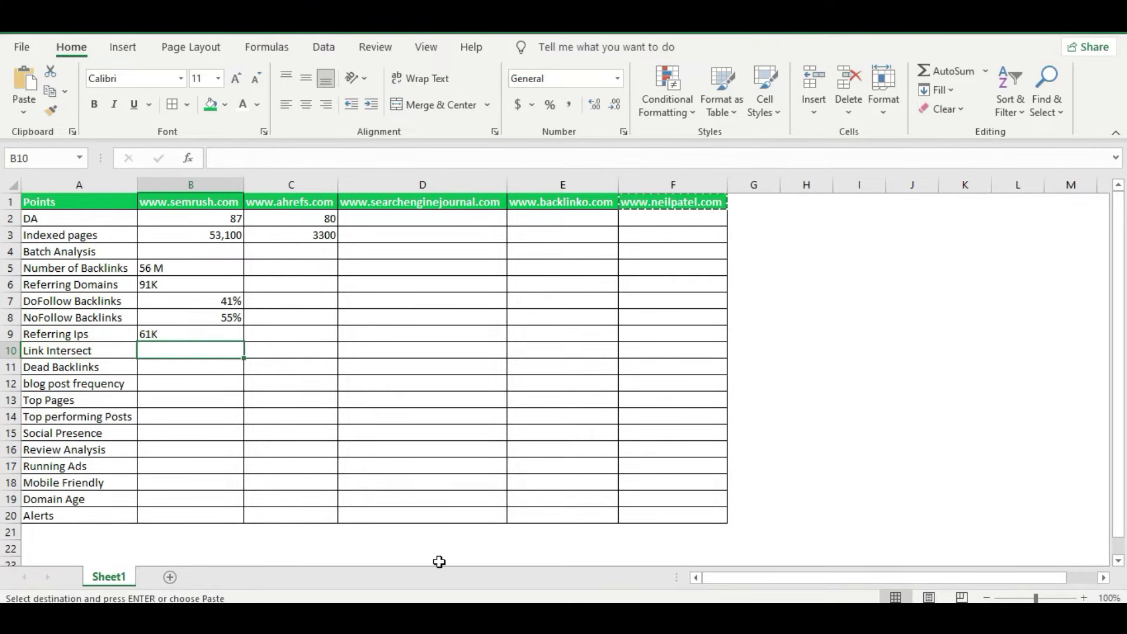
pyautogui.hotkey('alt', 'Tab')
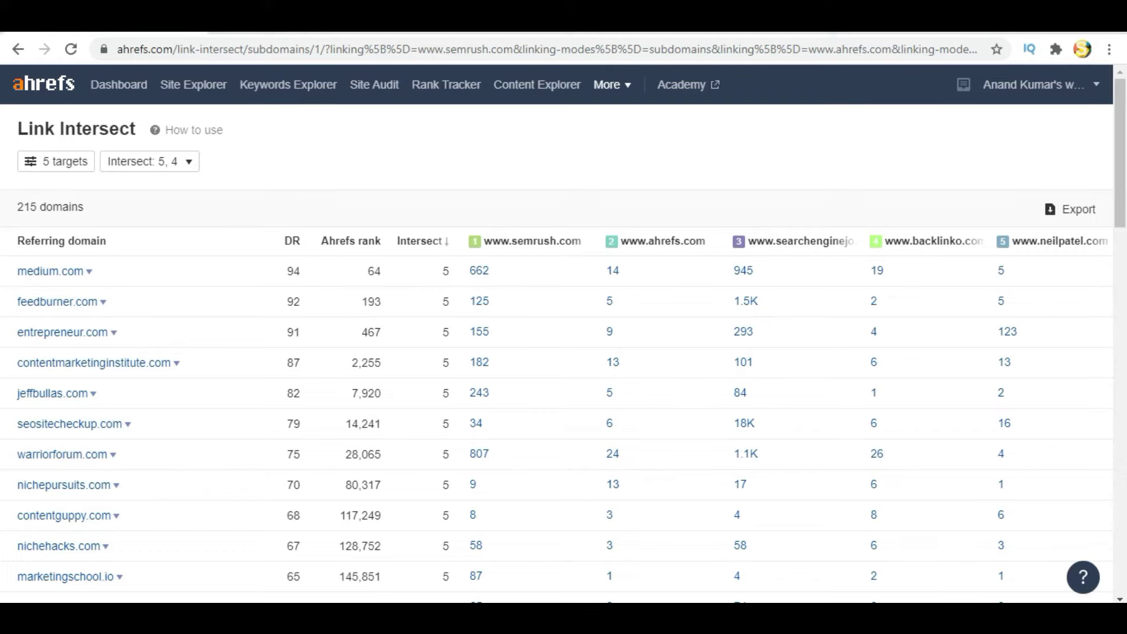
pyautogui.hotkey('alt', 'Tab')
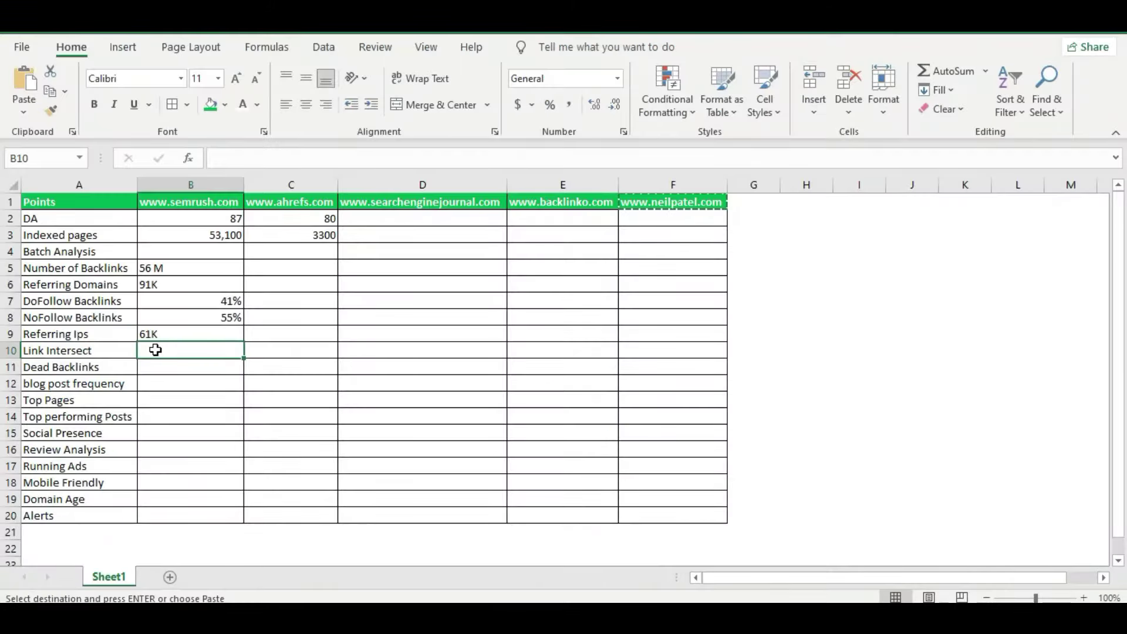
pyautogui.write('Done')
pyautogui.press('Return')
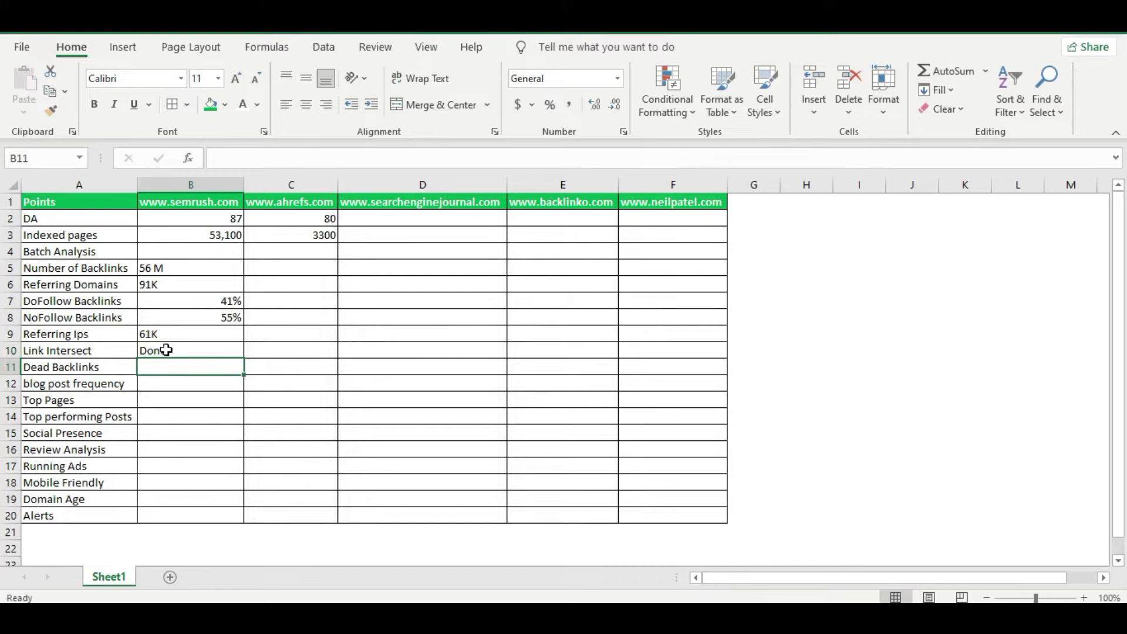
# Check the Batch Analysis row in the sheet, return to Ahrefs and open the Batch Analysis tool
pyautogui.click(71, 249)
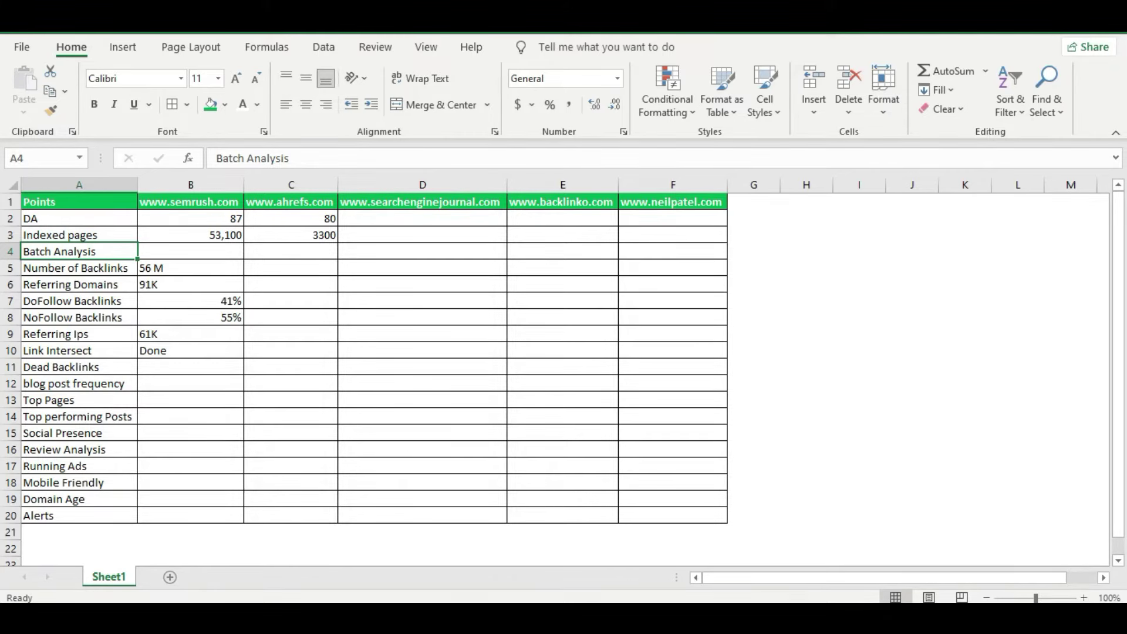
pyautogui.click(522, 616)
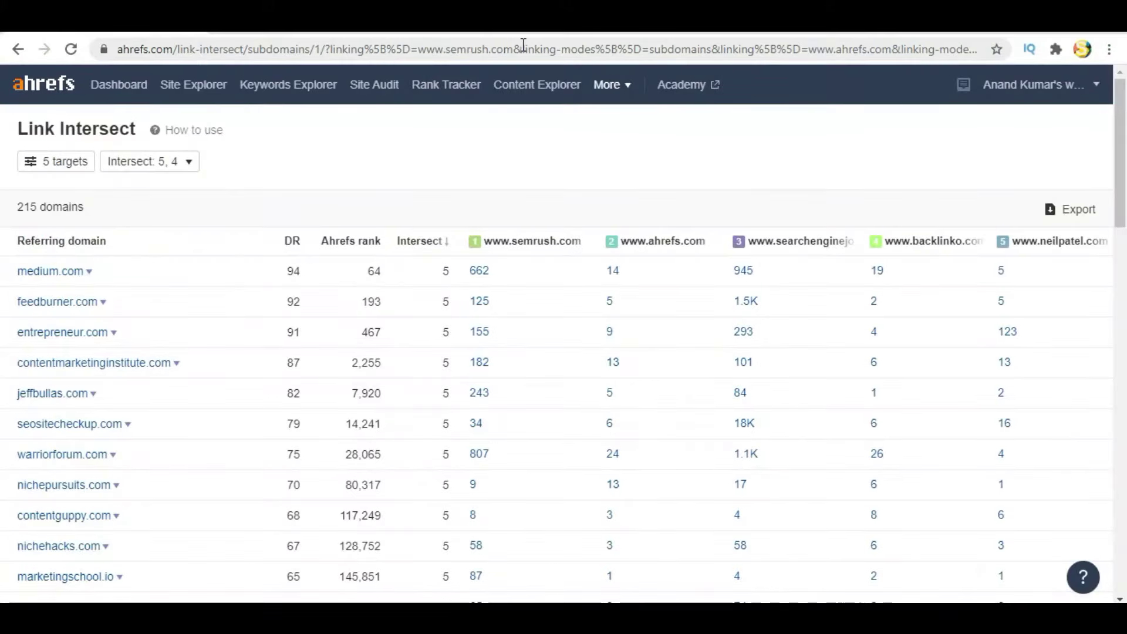
pyautogui.click(626, 86)
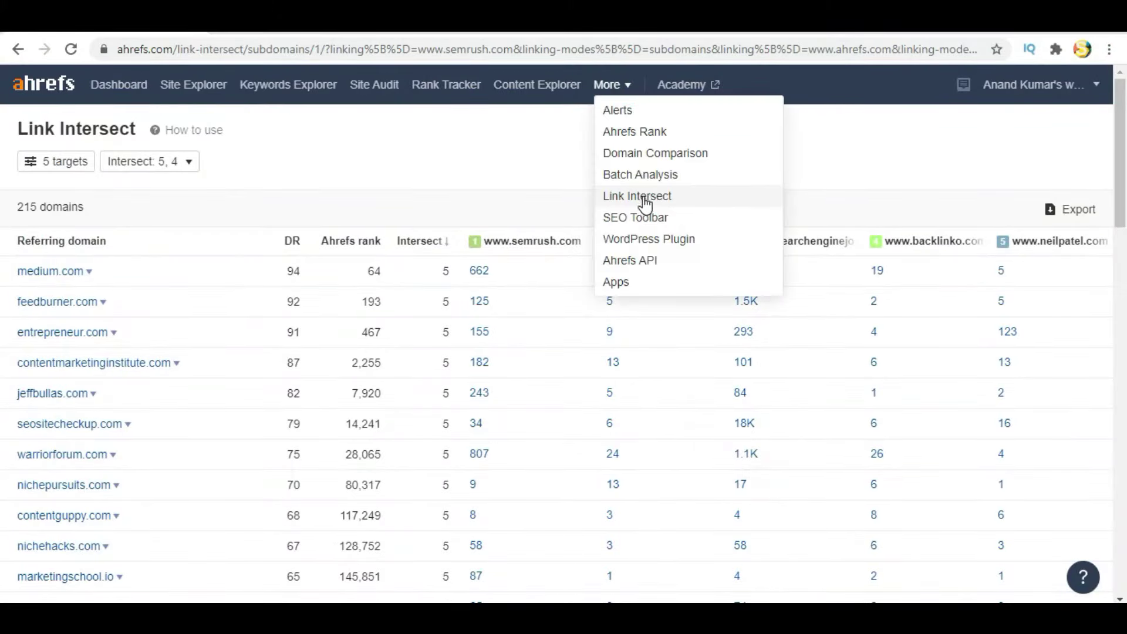
pyautogui.click(648, 176)
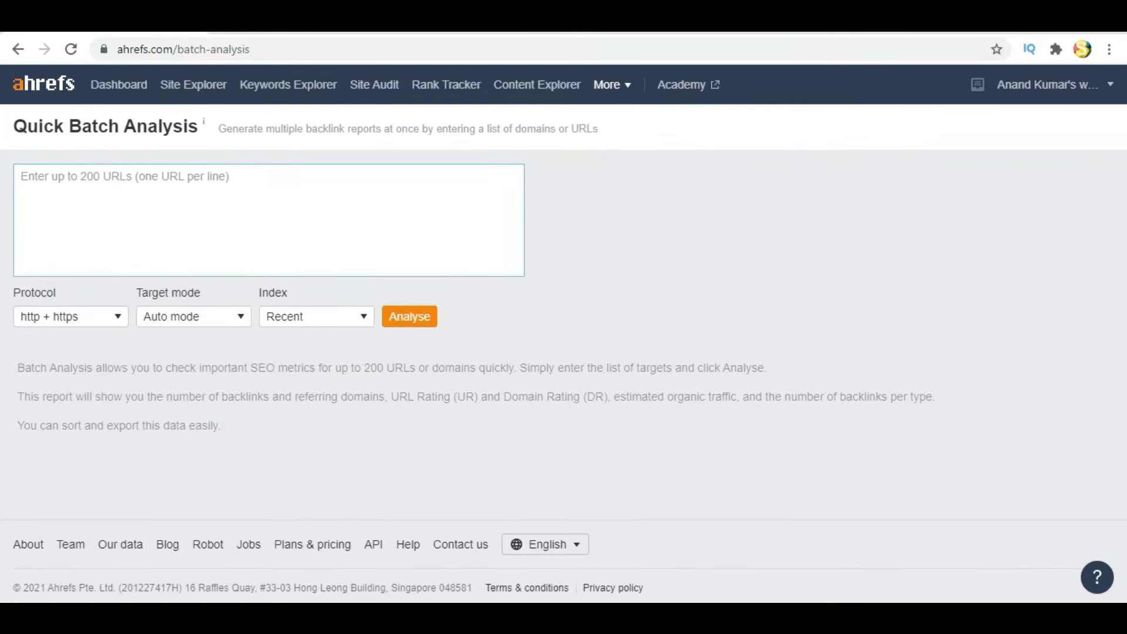
pyautogui.hotkey('alt', 'Tab')
pyautogui.click(229, 201)
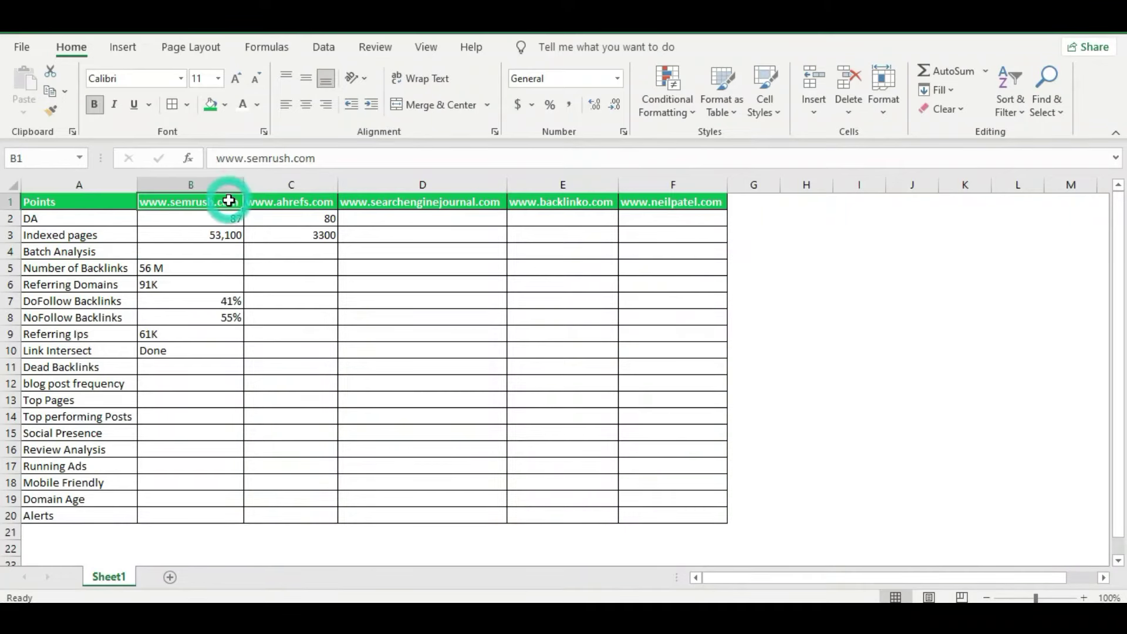
pyautogui.hotkey('ctrl', 'c')
pyautogui.hotkey('alt', 'Tab')
pyautogui.click(149, 182)
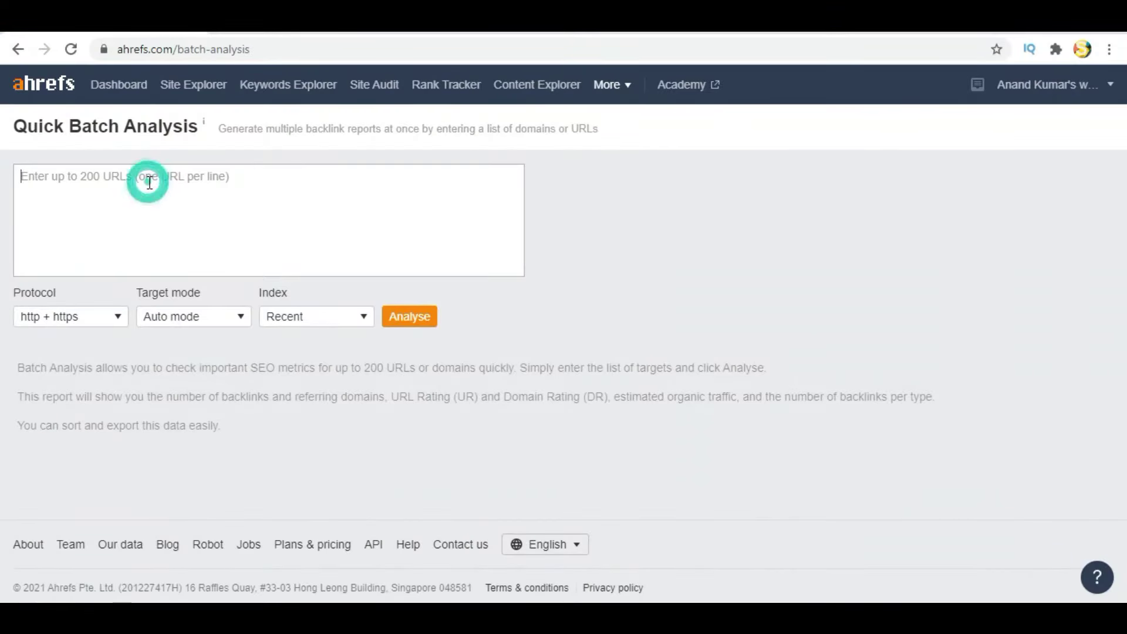
pyautogui.hotkey('ctrl', 'v')
pyautogui.press('Return')
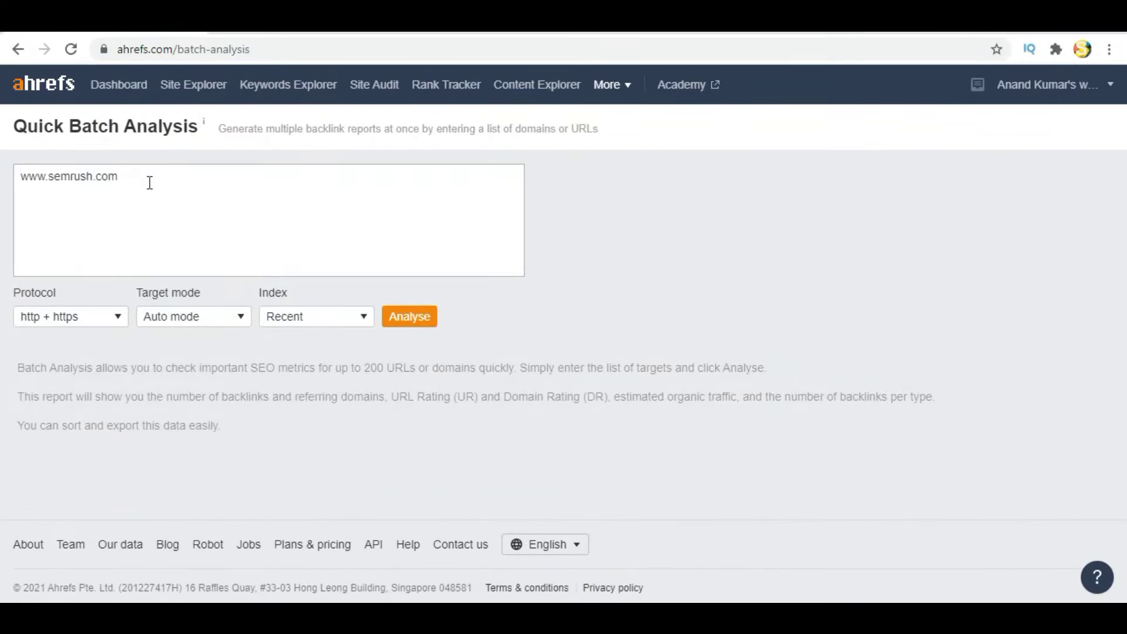
pyautogui.hotkey('alt', 'Tab')
pyautogui.click(303, 205)
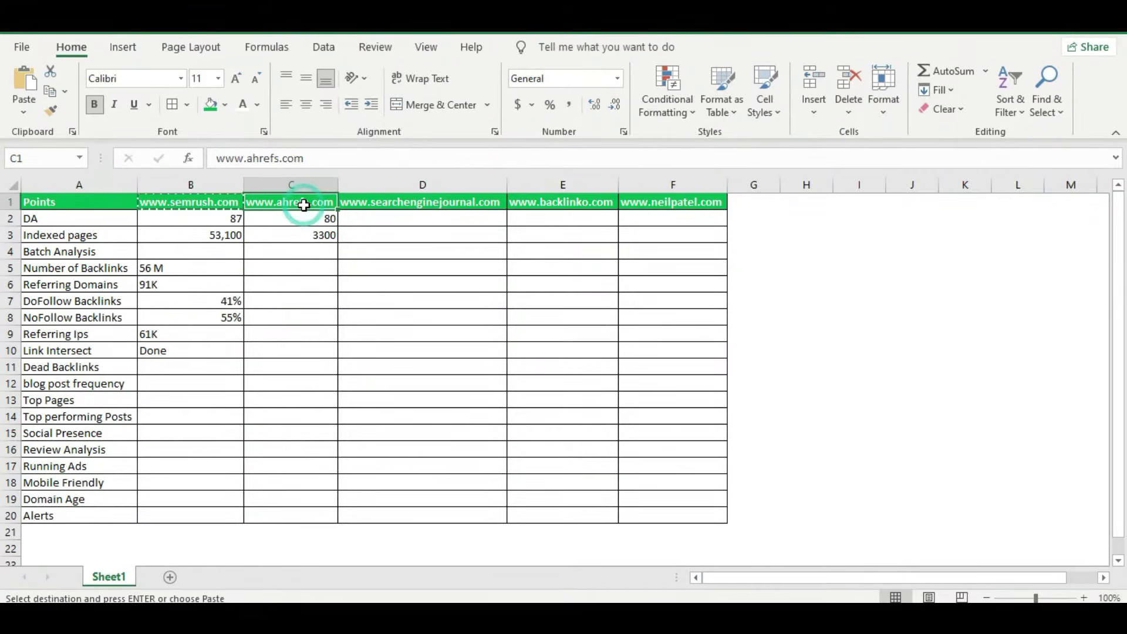
pyautogui.hotkey('ctrl', 'c')
pyautogui.hotkey('alt', 'Tab')
pyautogui.hotkey('ctrl', 'v')
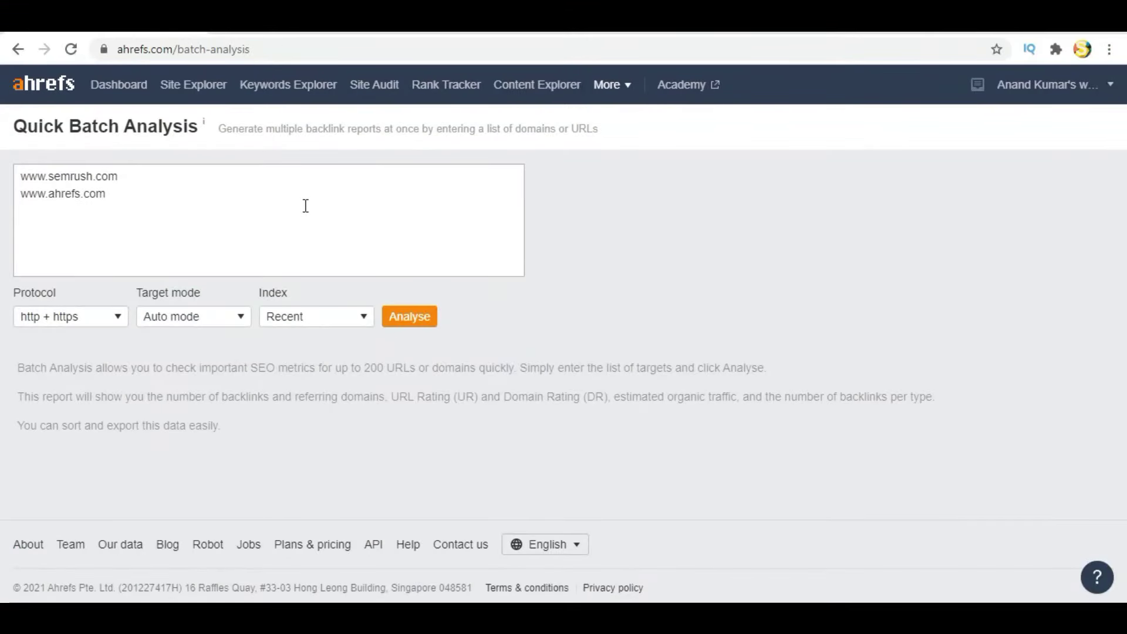
pyautogui.press('Return')
pyautogui.hotkey('alt', 'Tab')
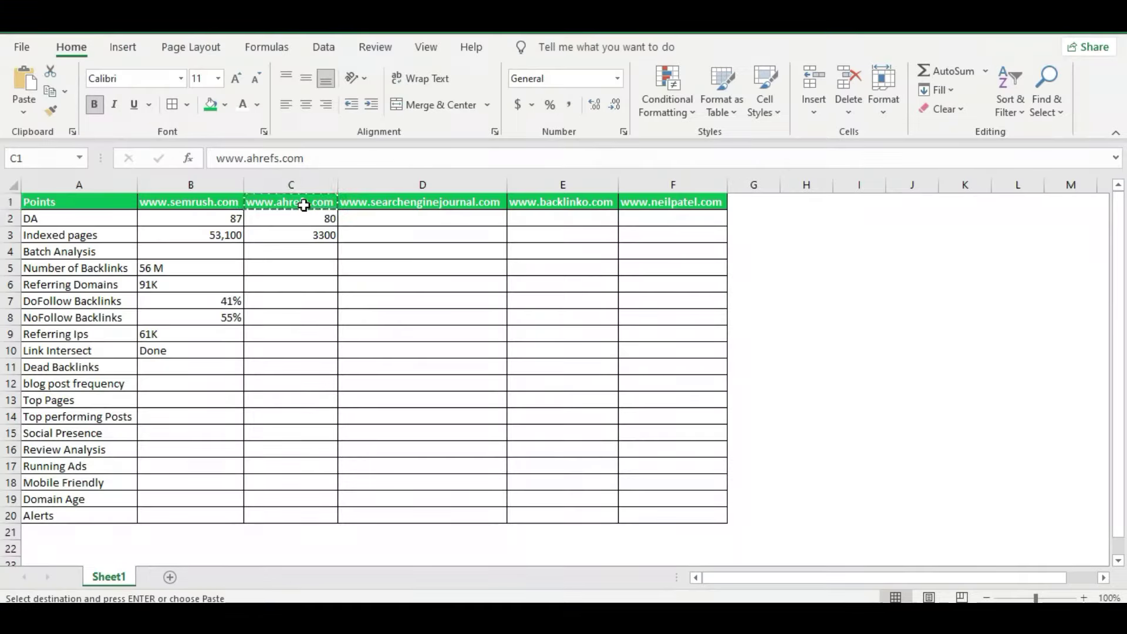
pyautogui.click(385, 203)
pyautogui.hotkey('ctrl', 'c')
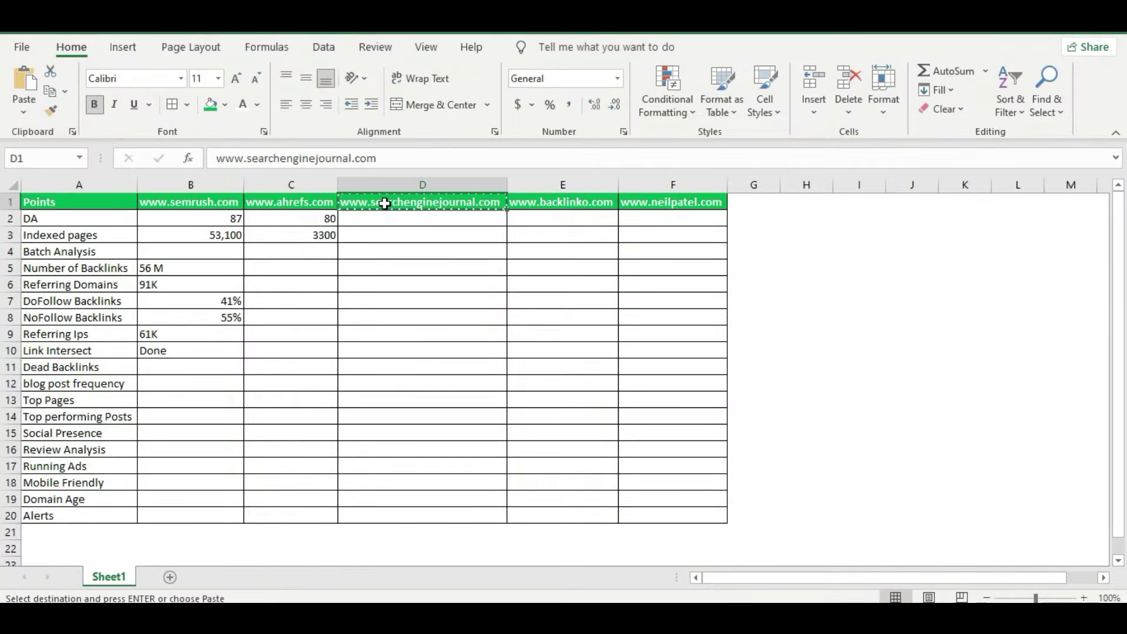
pyautogui.hotkey('alt', 'Tab')
pyautogui.hotkey('ctrl', 'v')
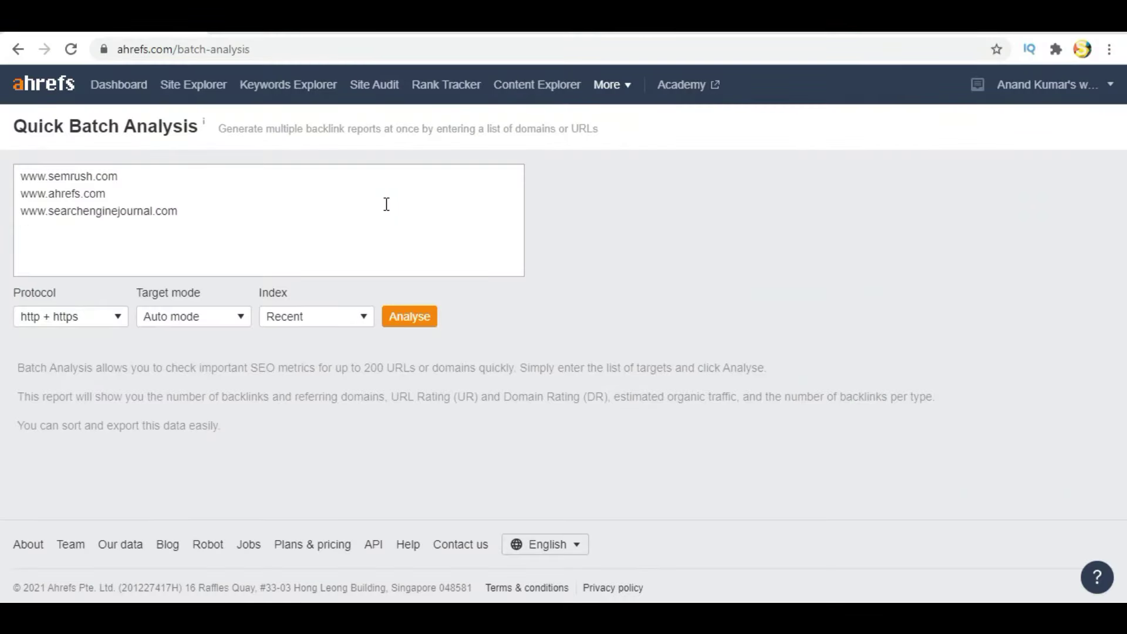
pyautogui.hotkey('alt', 'Tab')
pyautogui.click(593, 203)
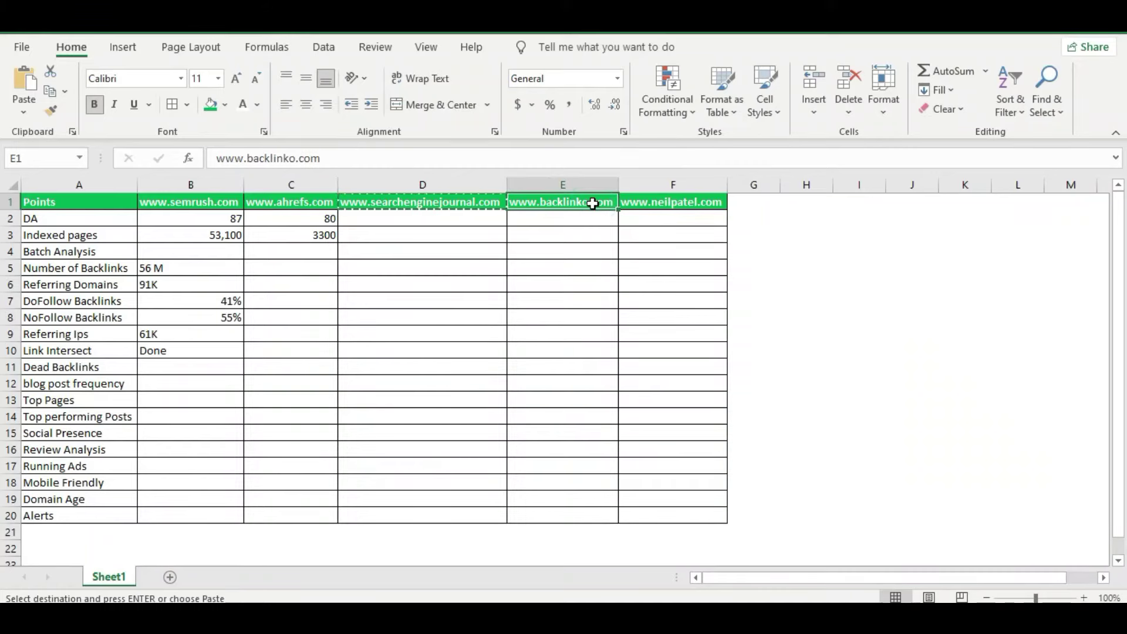
pyautogui.hotkey('ctrl', 'c')
pyautogui.hotkey('alt', 'Tab')
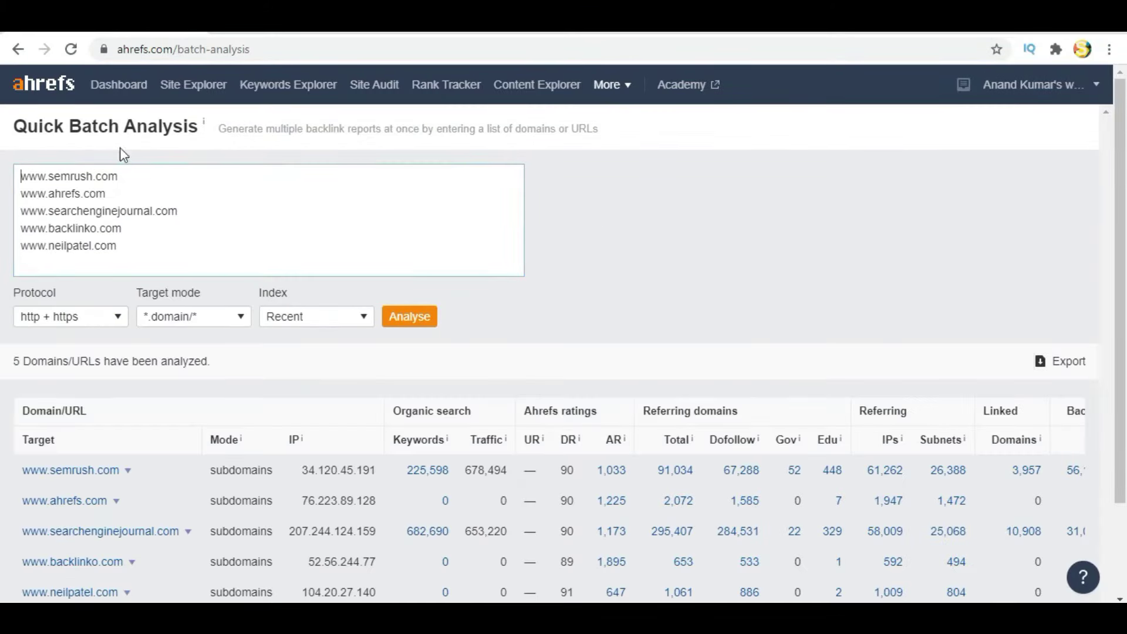
# Examine the batch results across all columns, from organic search and referring domains to the backlink types
pyautogui.scroll(-2, 432, 393)
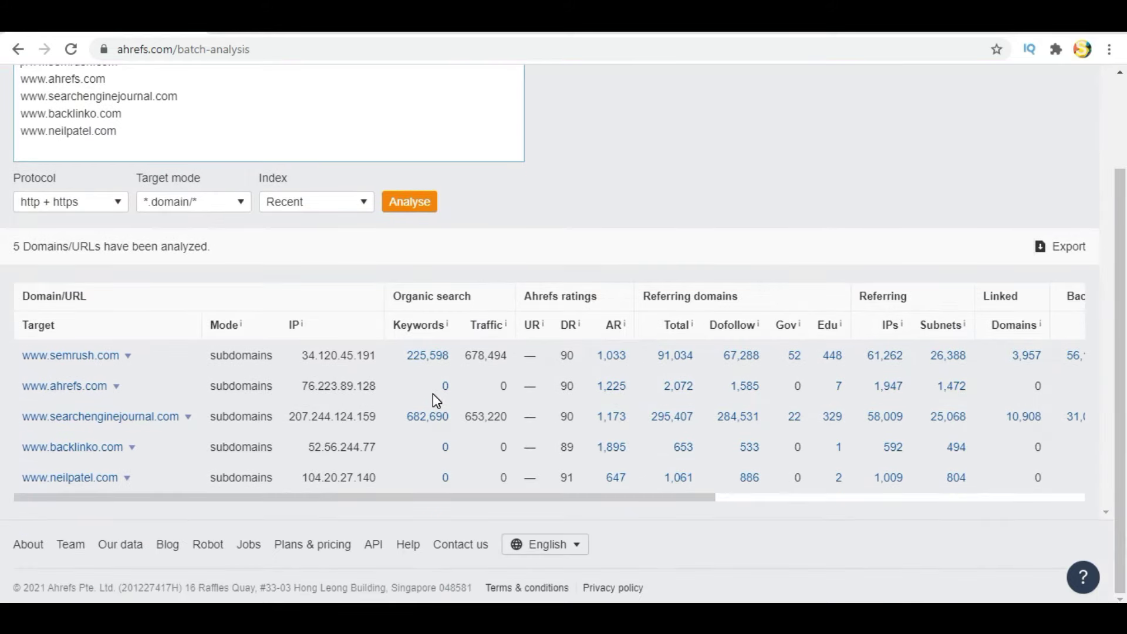
pyautogui.moveTo(503, 497); pyautogui.dragTo(787, 499)
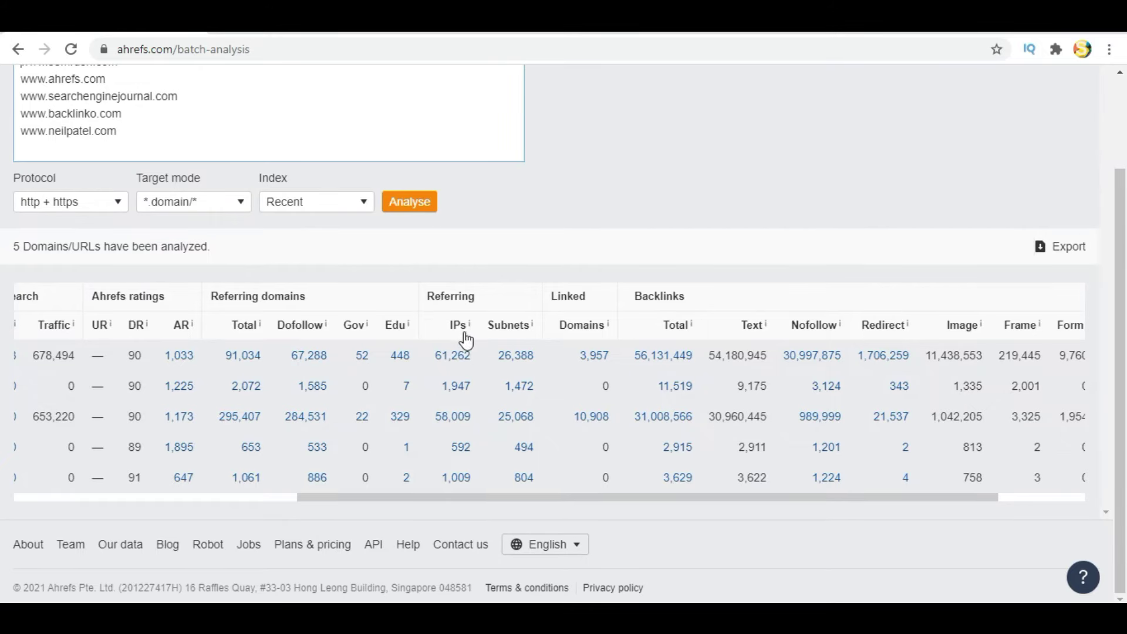
pyautogui.moveTo(567, 497); pyautogui.dragTo(745, 507)
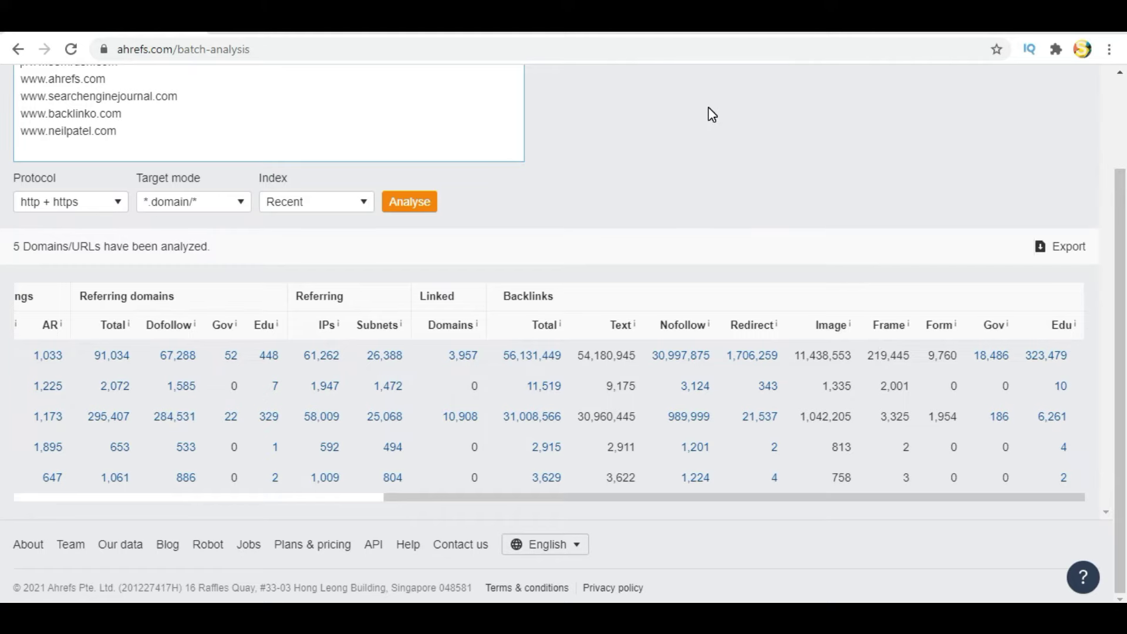
pyautogui.scroll(2, 712, 115)
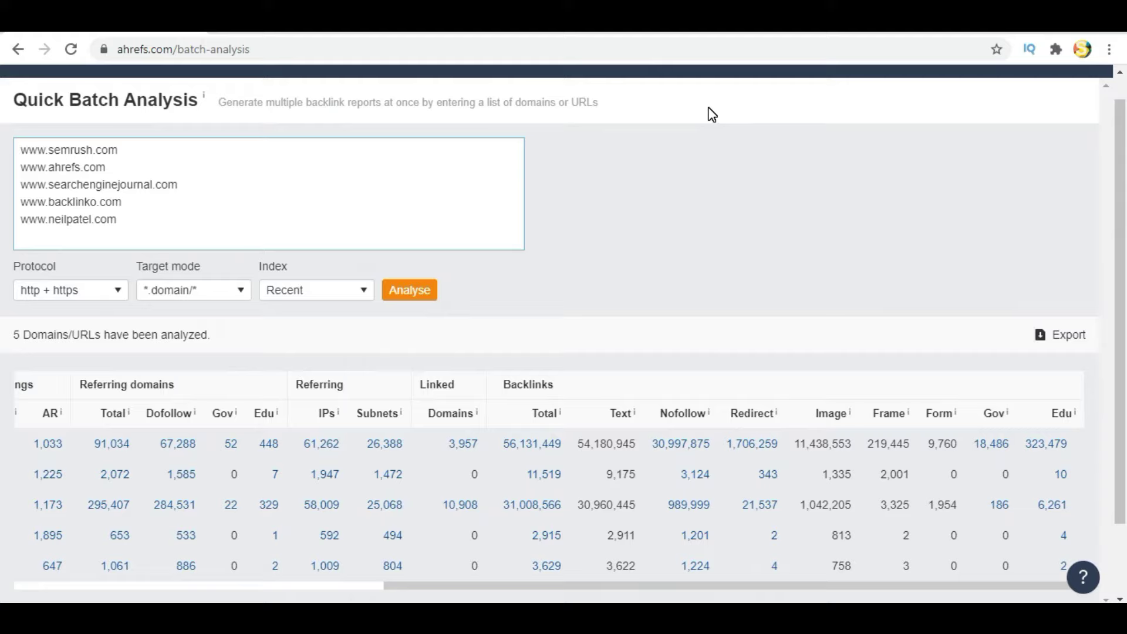
pyautogui.hotkey('alt', 'Tab')
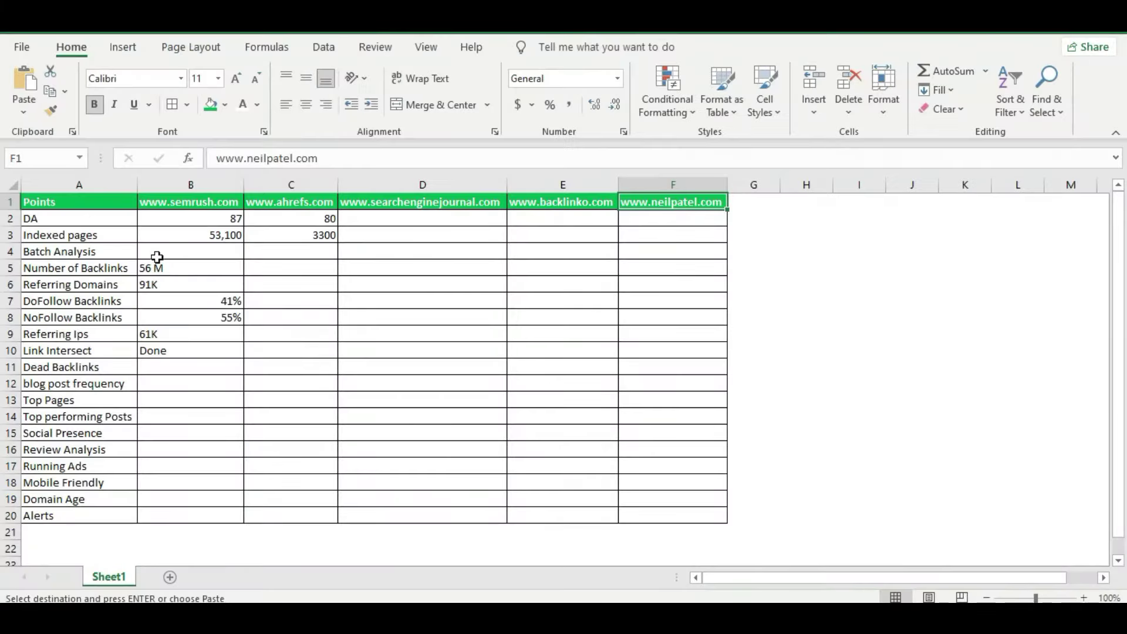
pyautogui.click(197, 252)
pyautogui.write('Done')
pyautogui.press('Return')
pyautogui.press('Down')
pyautogui.press('Down')
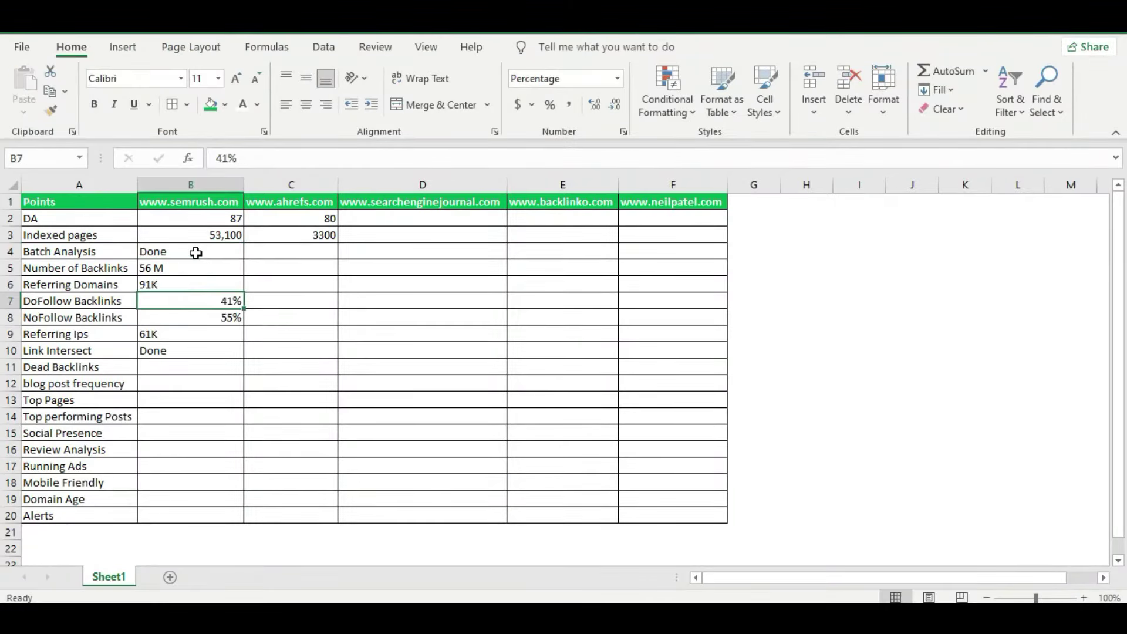
pyautogui.press('Down')
pyautogui.press('Down')
pyautogui.press('Down')
pyautogui.press('Down')
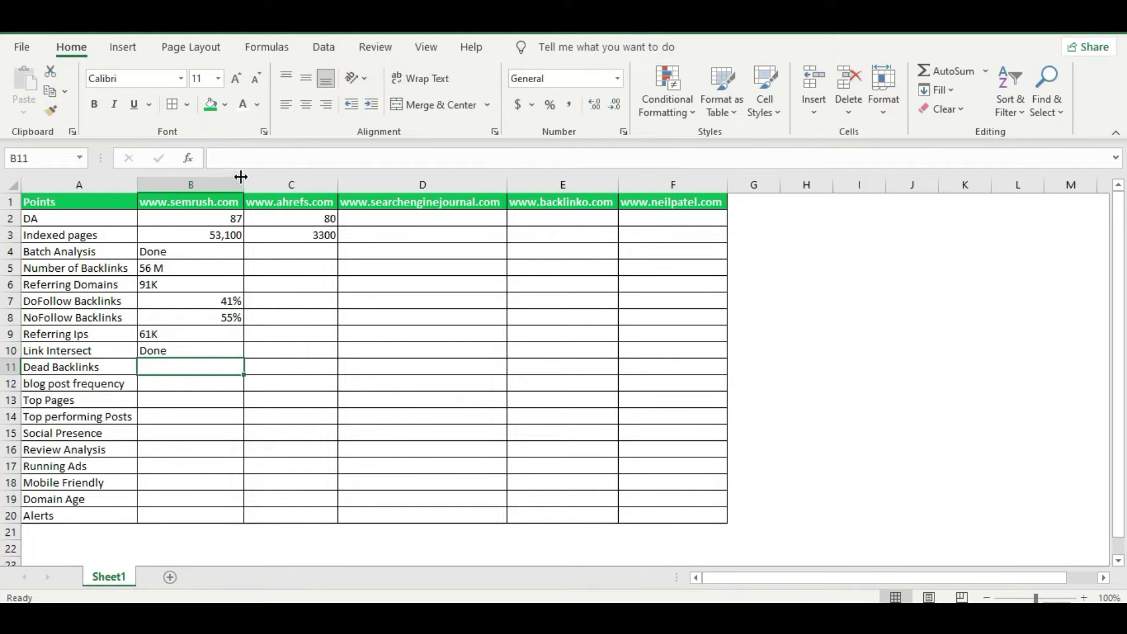
pyautogui.click(222, 184)
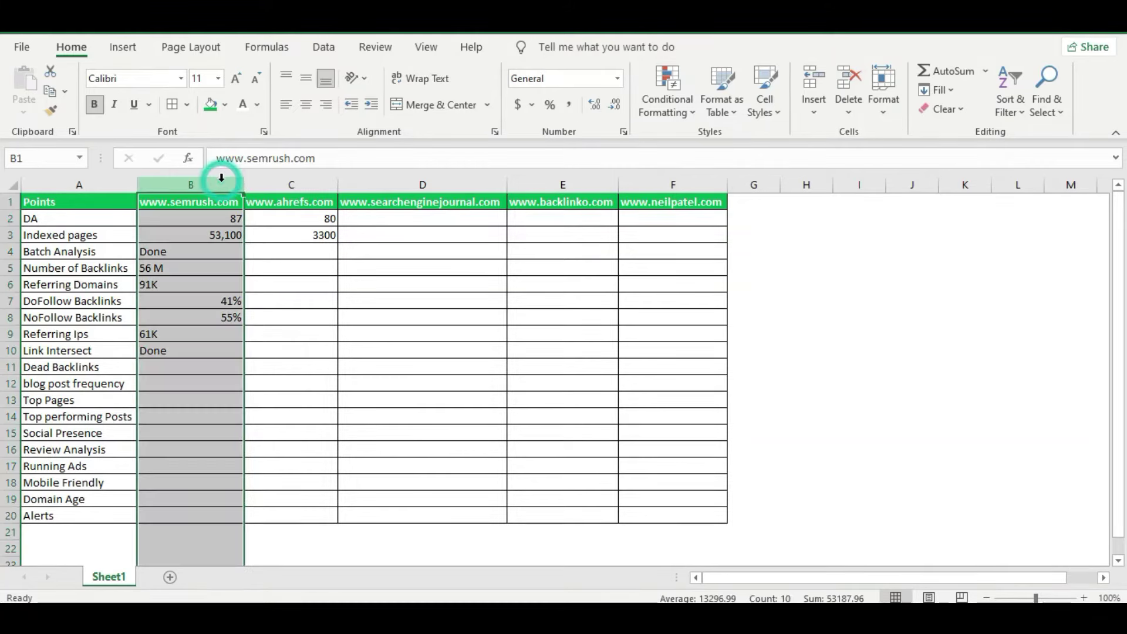
pyautogui.click(306, 104)
pyautogui.click(207, 367)
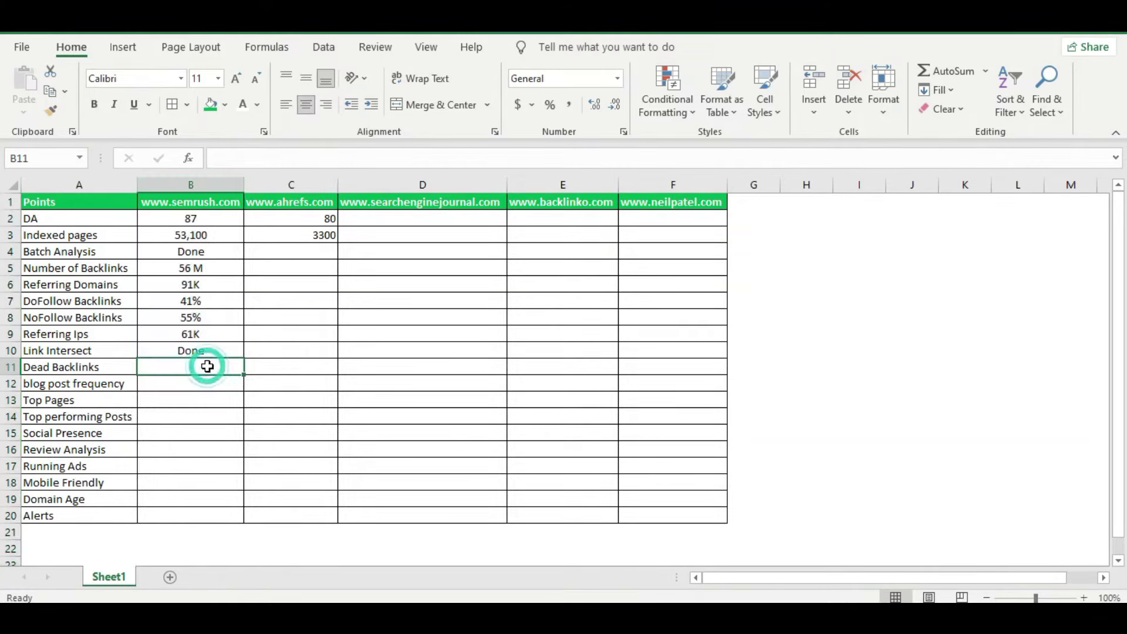
pyautogui.click(98, 367)
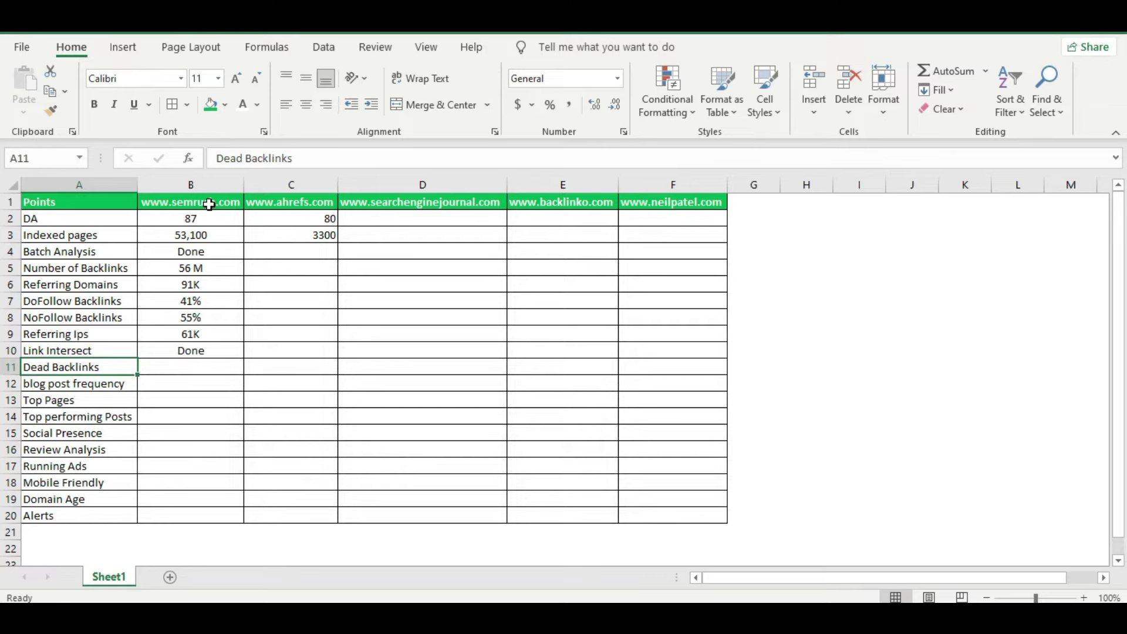
pyautogui.click(114, 383)
pyautogui.click(174, 367)
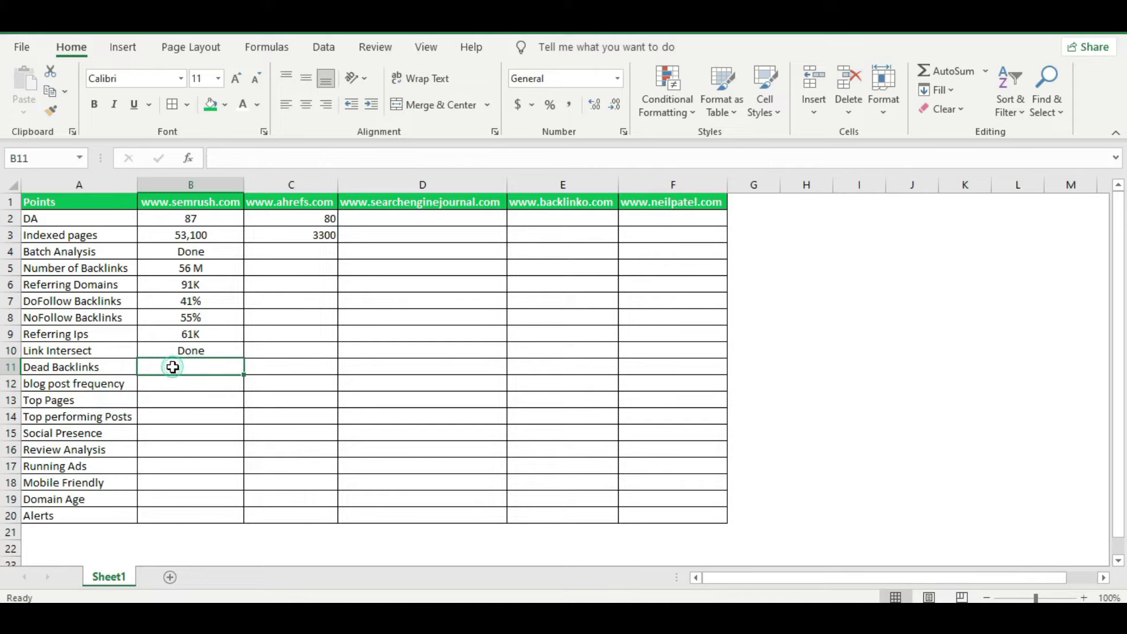
pyautogui.hotkey('alt', 'Tab')
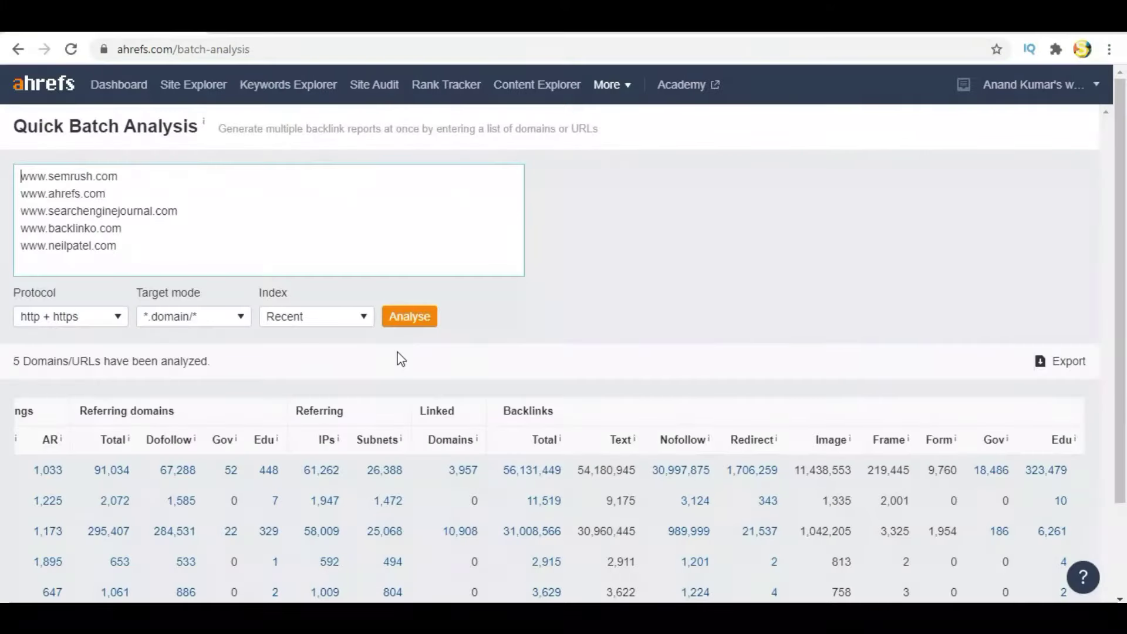
pyautogui.click(196, 84)
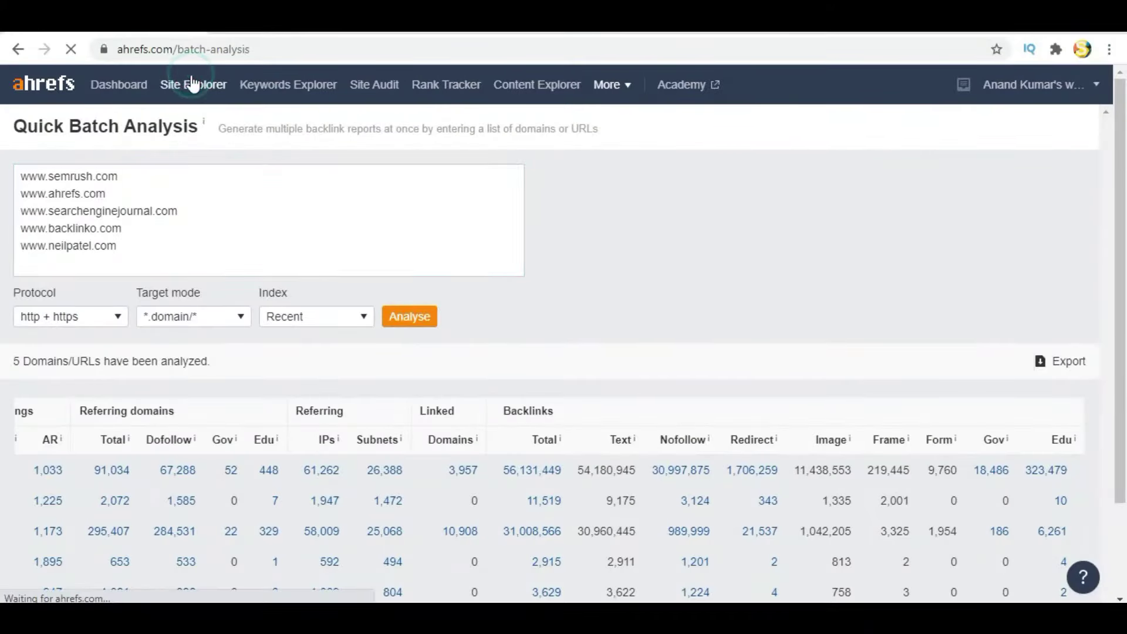
pyautogui.click(145, 175)
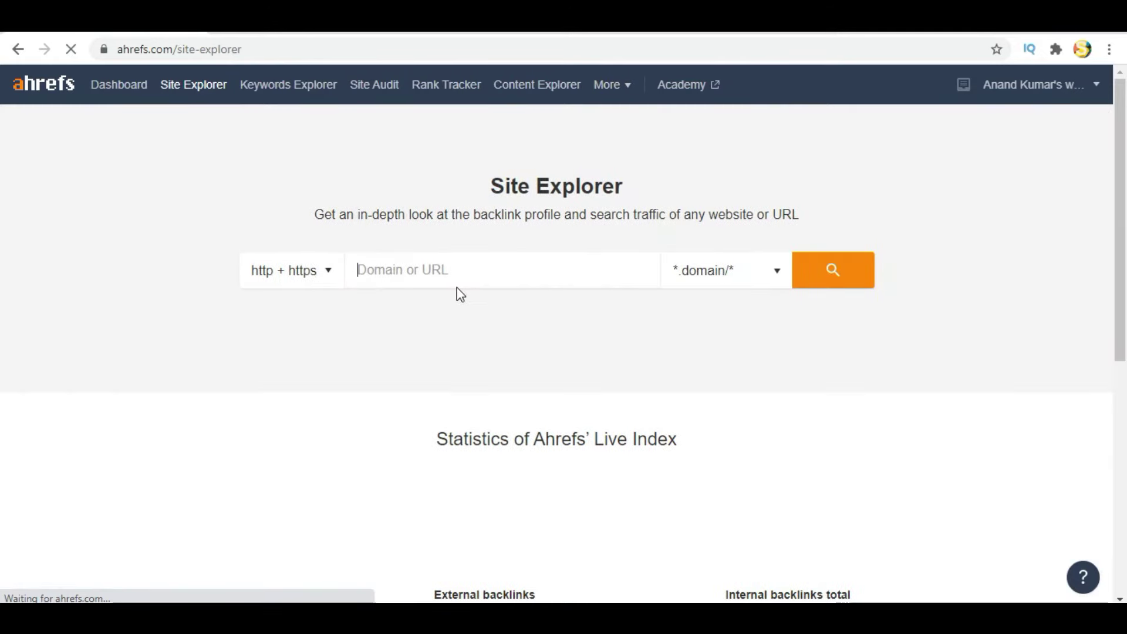
pyautogui.hotkey('alt', 'Tab')
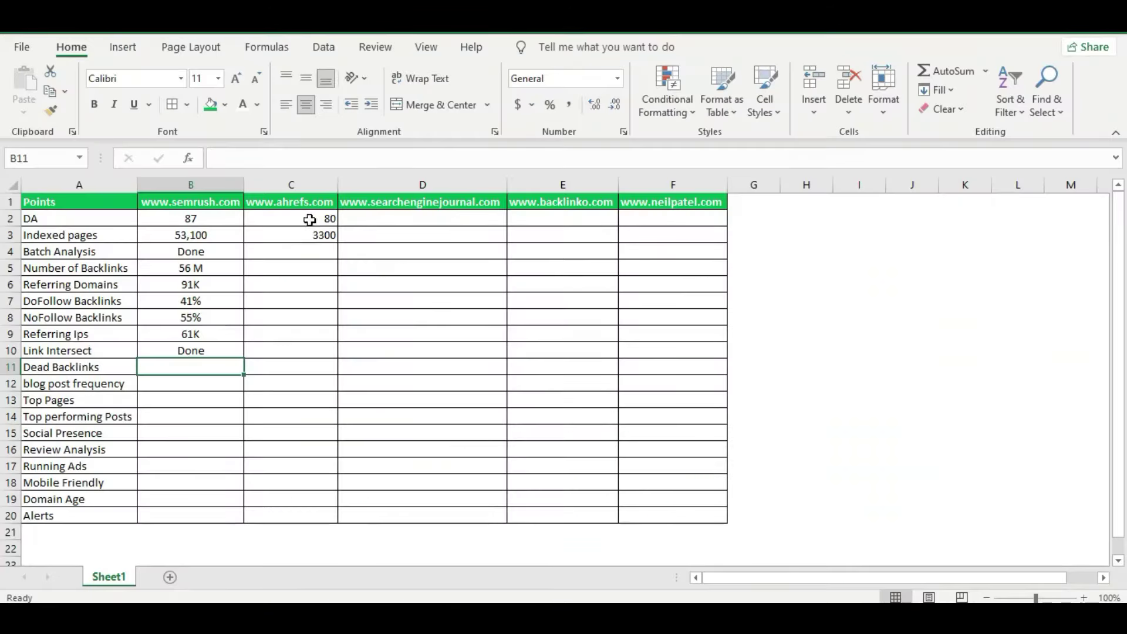
pyautogui.click(214, 205)
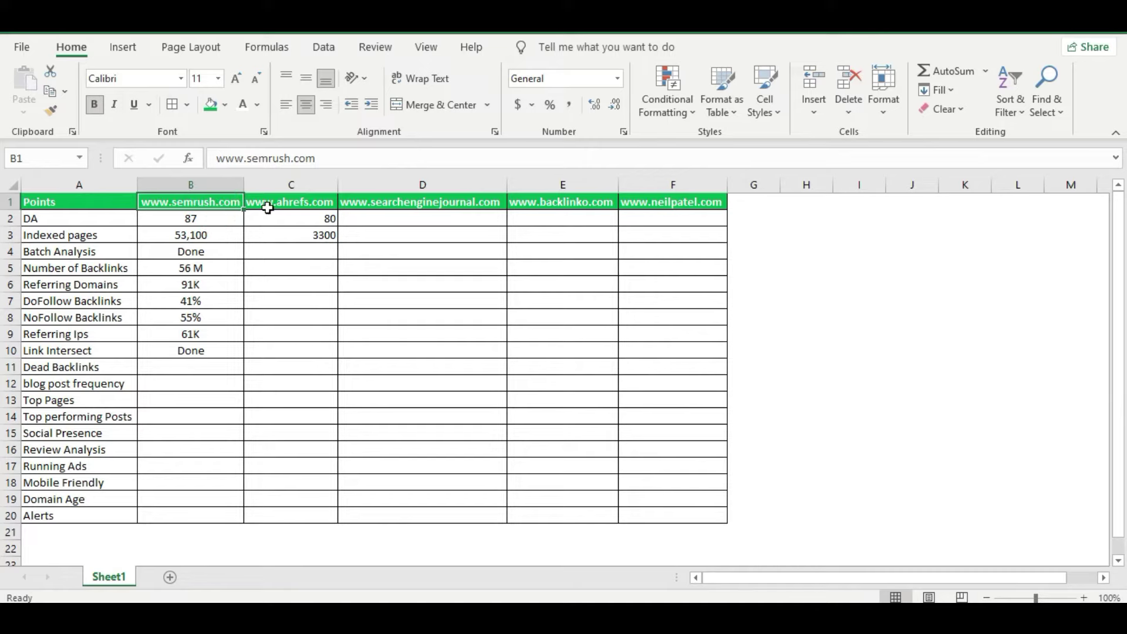
pyautogui.click(304, 205)
pyautogui.hotkey('ctrl', 'c')
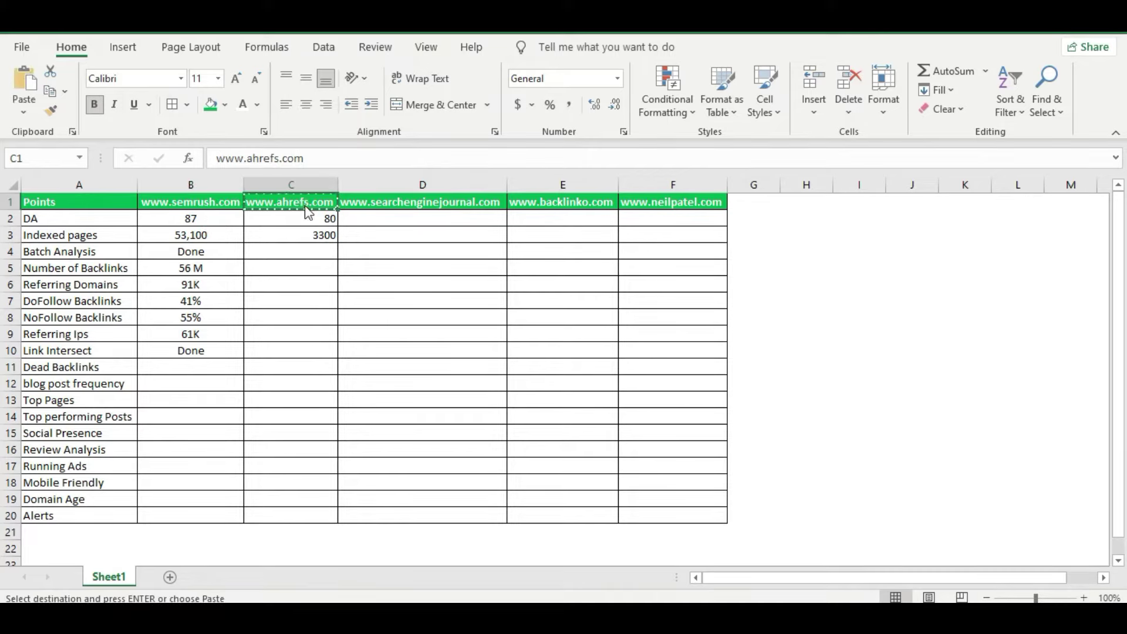
pyautogui.hotkey('alt', 'Tab')
pyautogui.click(444, 263)
pyautogui.hotkey('ctrl', 'v')
pyautogui.press('Return')
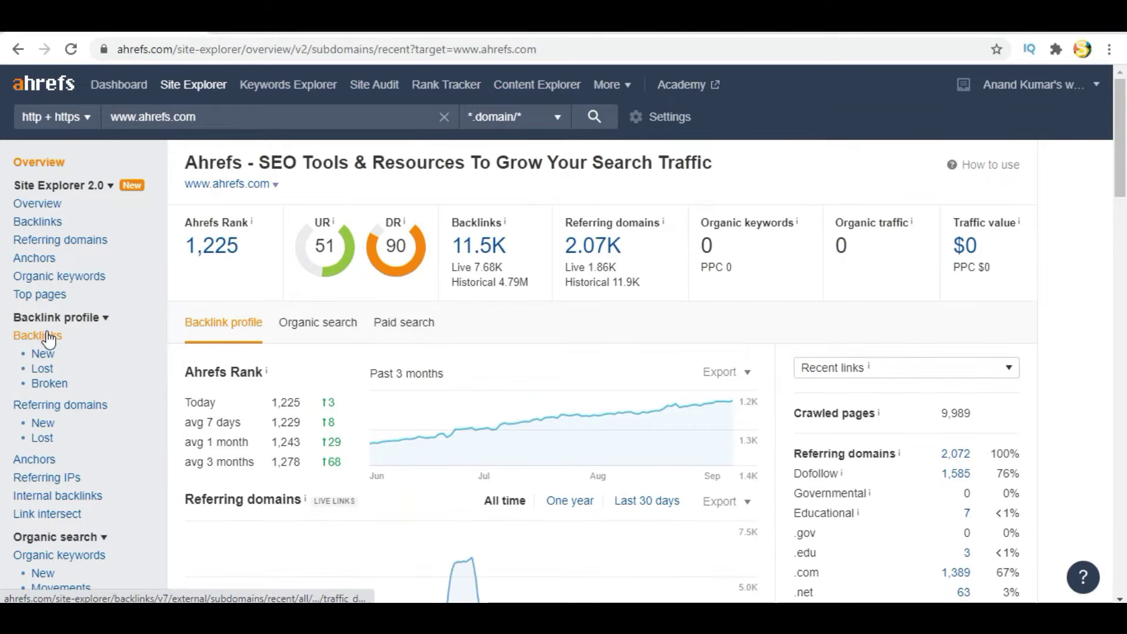
pyautogui.keyDown('ctrl'); pyautogui.click(44, 369); pyautogui.keyUp('ctrl')
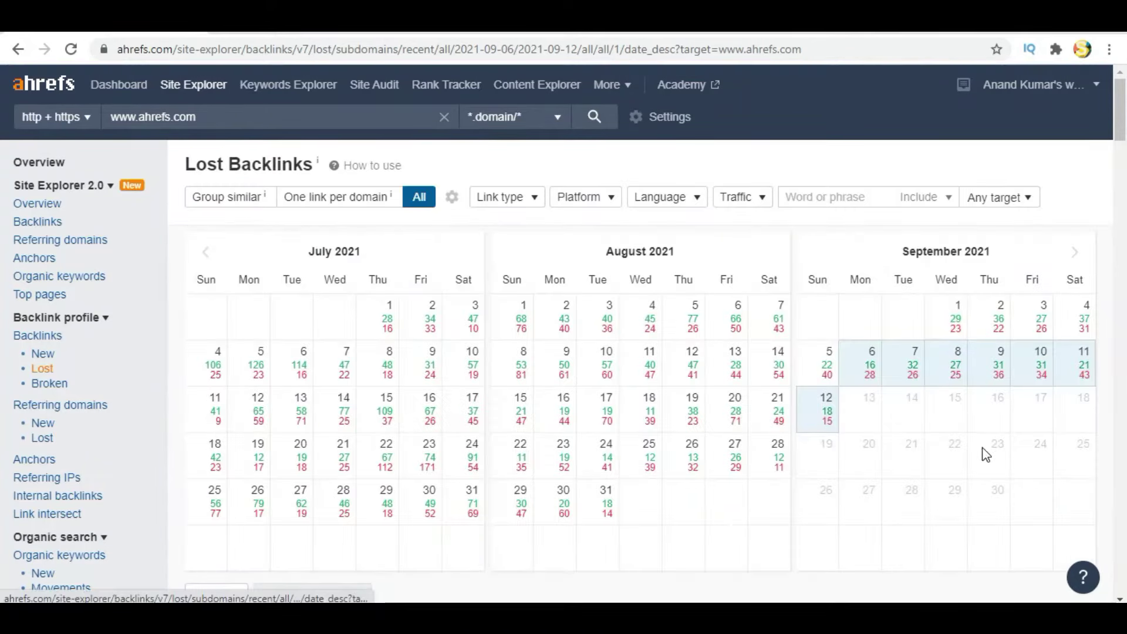
pyautogui.scroll(-12, 691, 502)
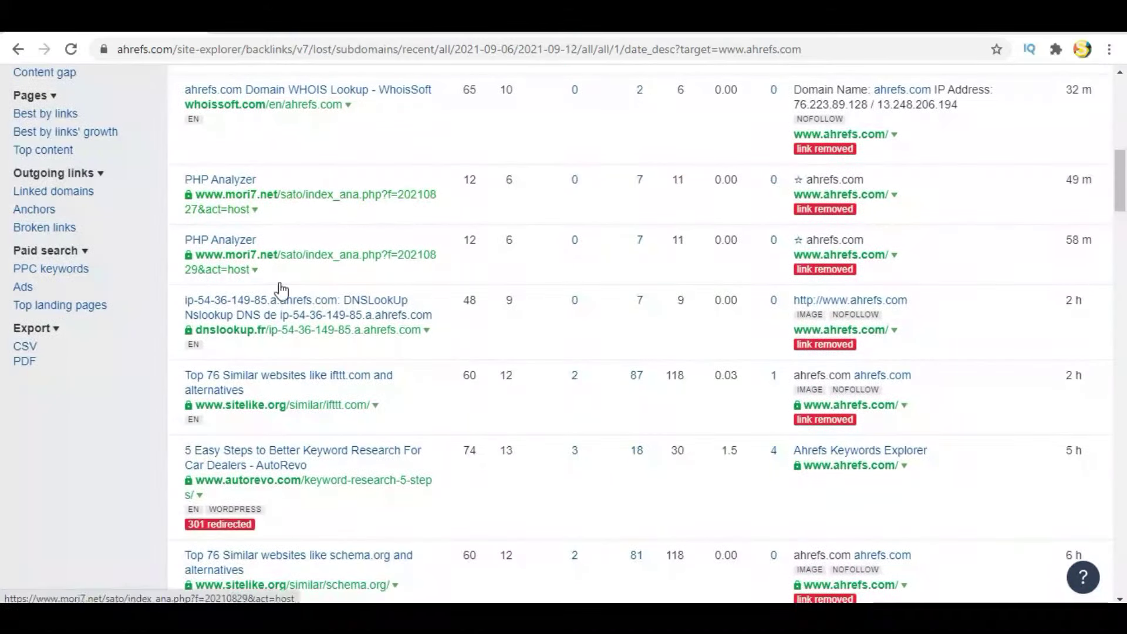
pyautogui.scroll(-15, 813, 524)
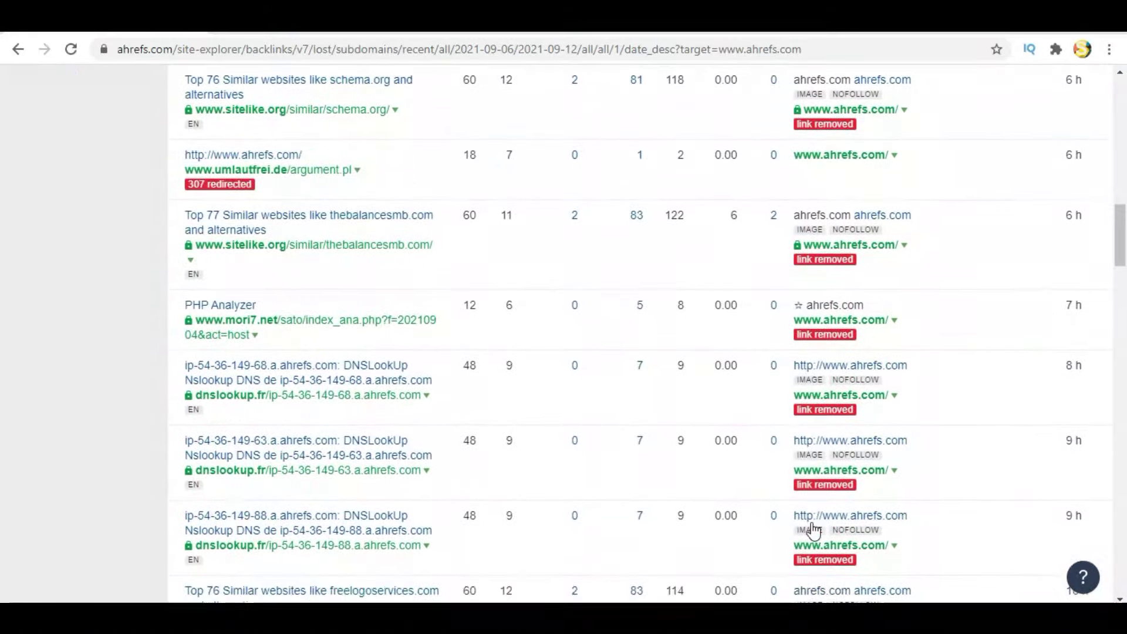
pyautogui.scroll(20, 815, 528)
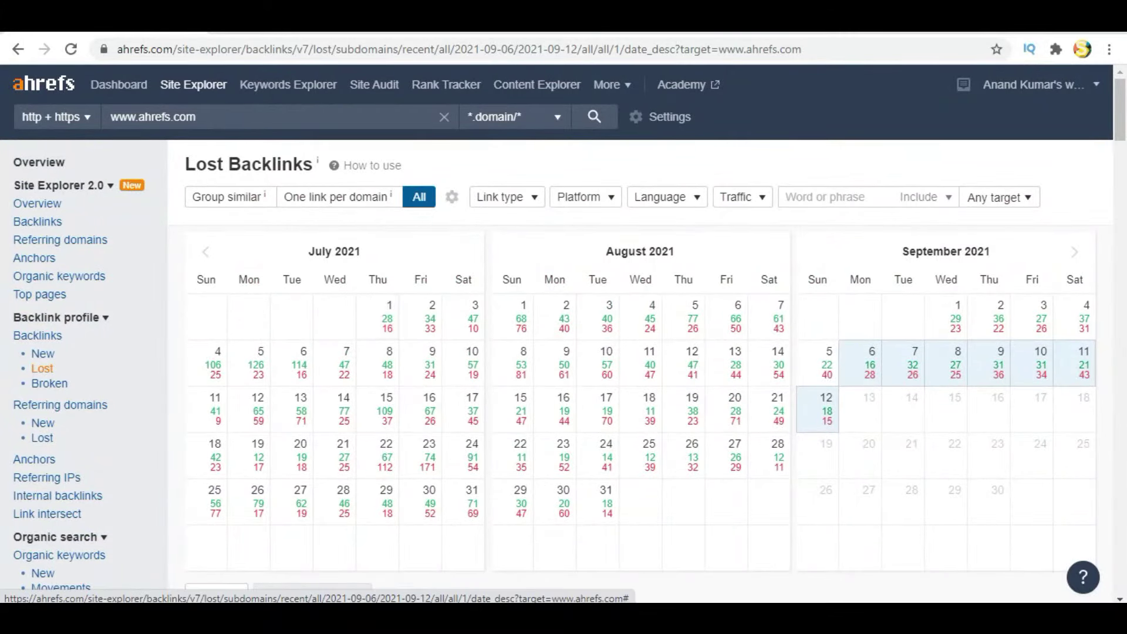
pyautogui.hotkey('alt', 'Tab')
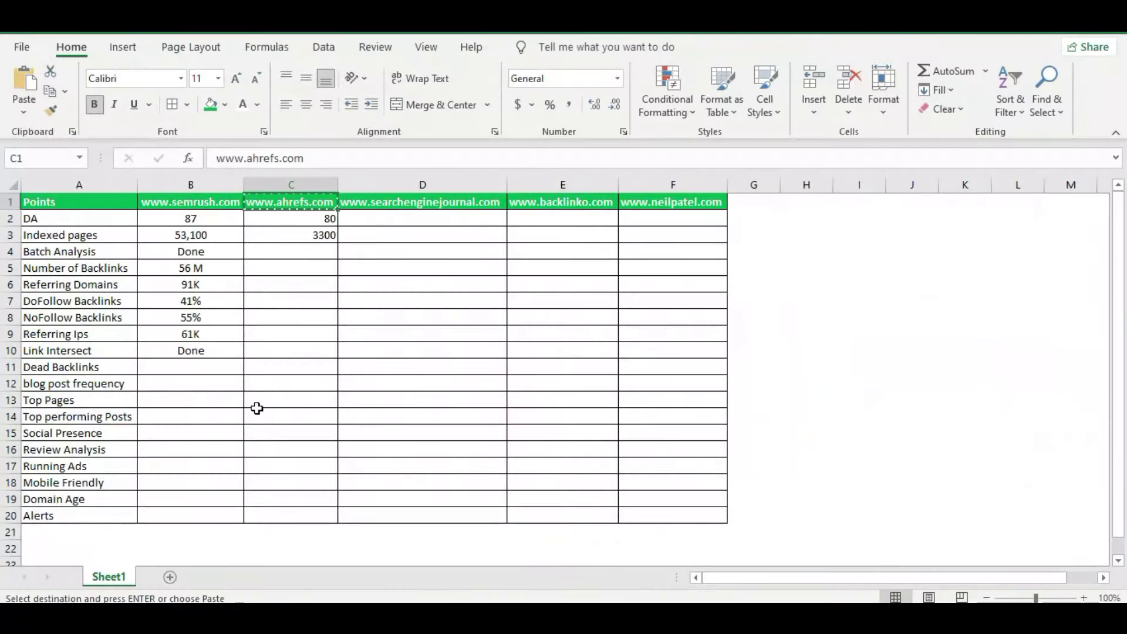
pyautogui.click(189, 365)
pyautogui.write('Done')
pyautogui.press('Return')
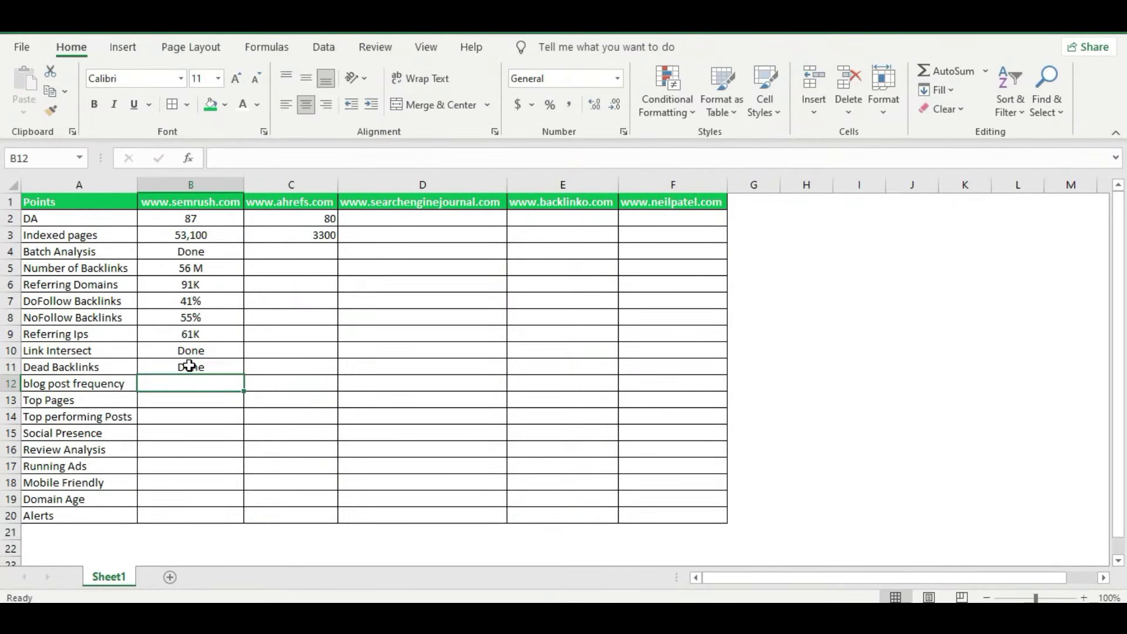
# Make the "blog post frequency" label in A12 bold and select the Top Pages label below it
pyautogui.click(201, 349)
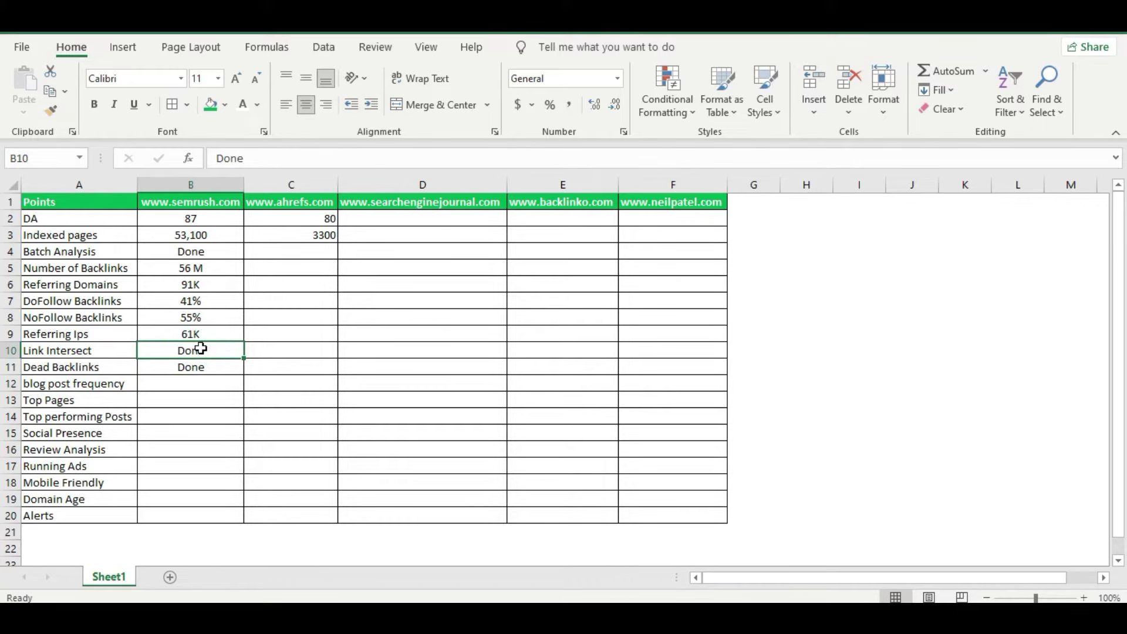
pyautogui.click(197, 385)
pyautogui.click(123, 383)
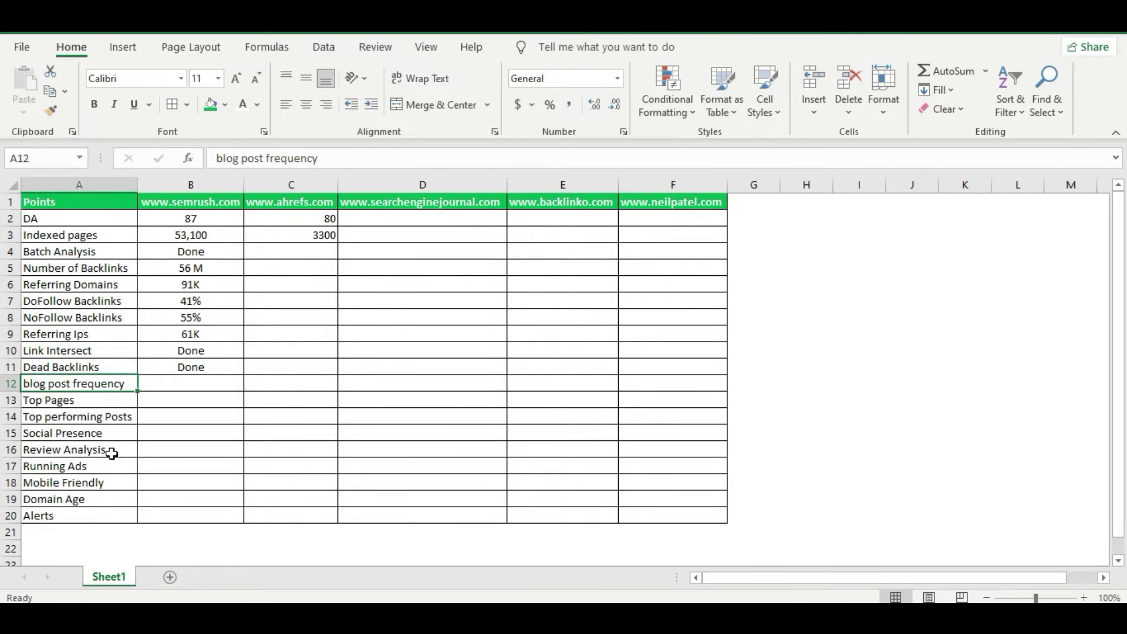
pyautogui.hotkey('ctrl', 'b')
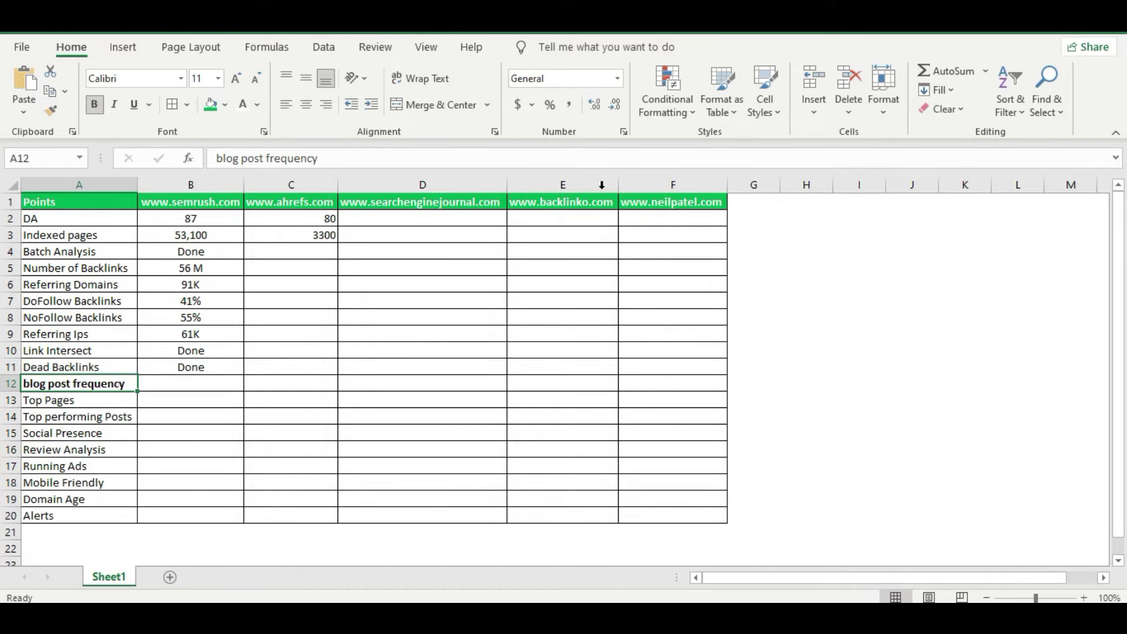
pyautogui.click(80, 398)
pyautogui.moveTo(83, 406); pyautogui.dragTo(90, 414)
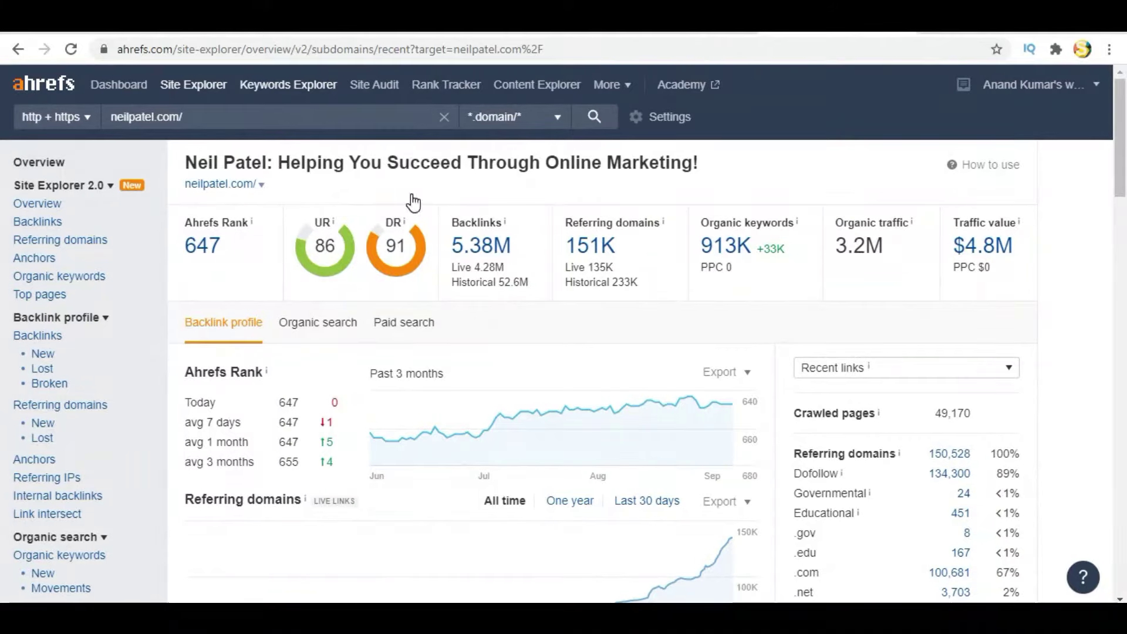
# Switch to the Ahrefs overview of neilpatel.com and open its organic search Top pages report
pyautogui.scroll(-2, 76, 437)
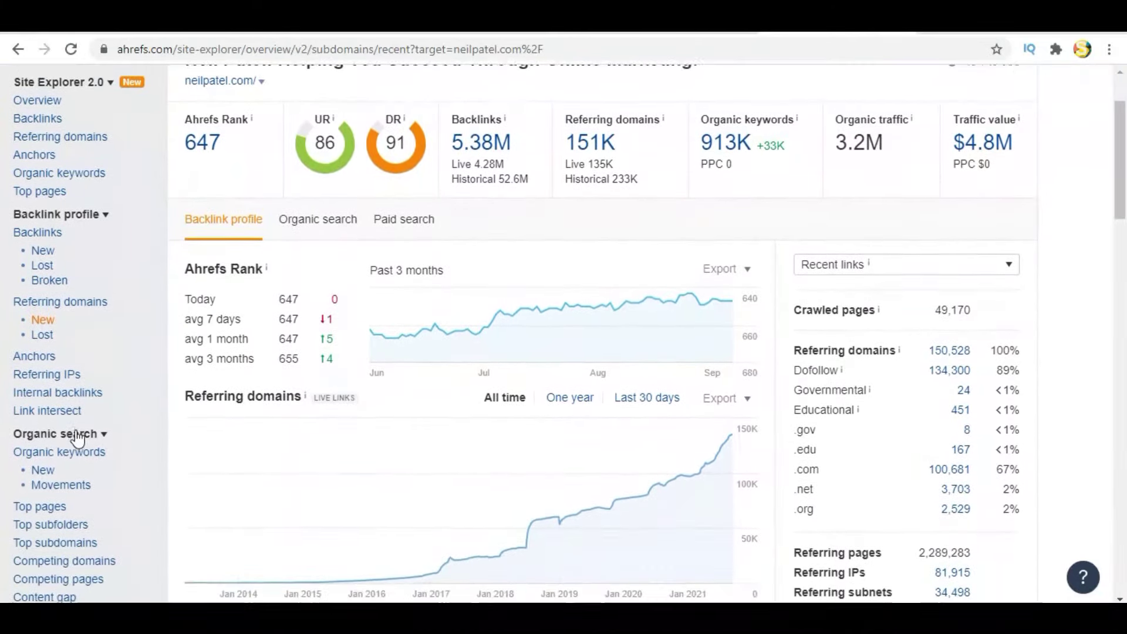
pyautogui.scroll(-5, 77, 437)
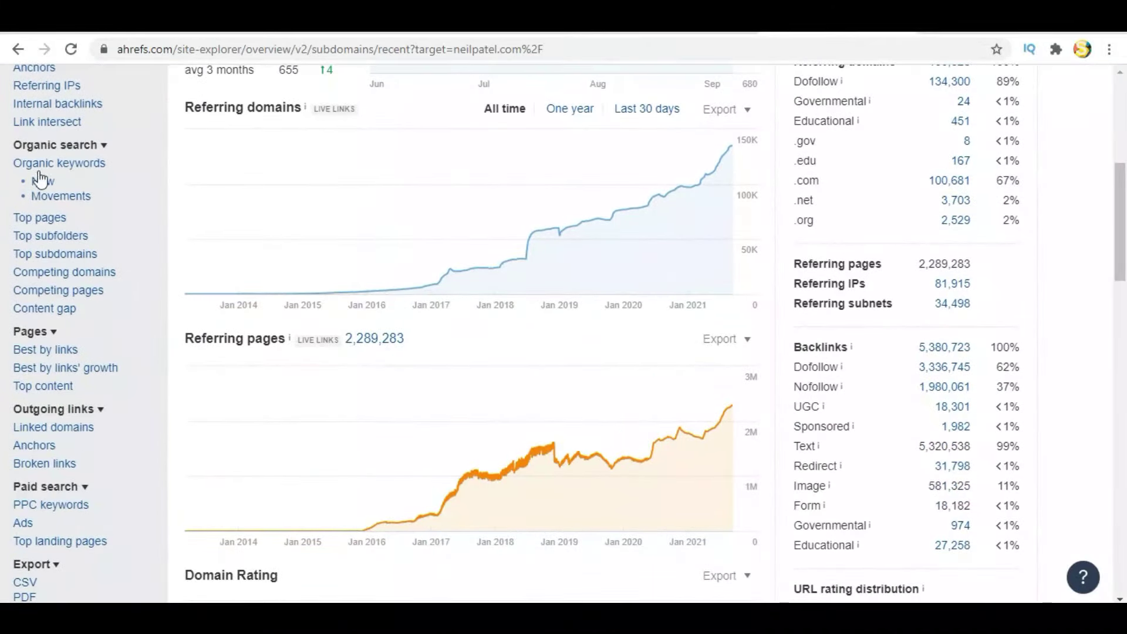
pyautogui.click(40, 222)
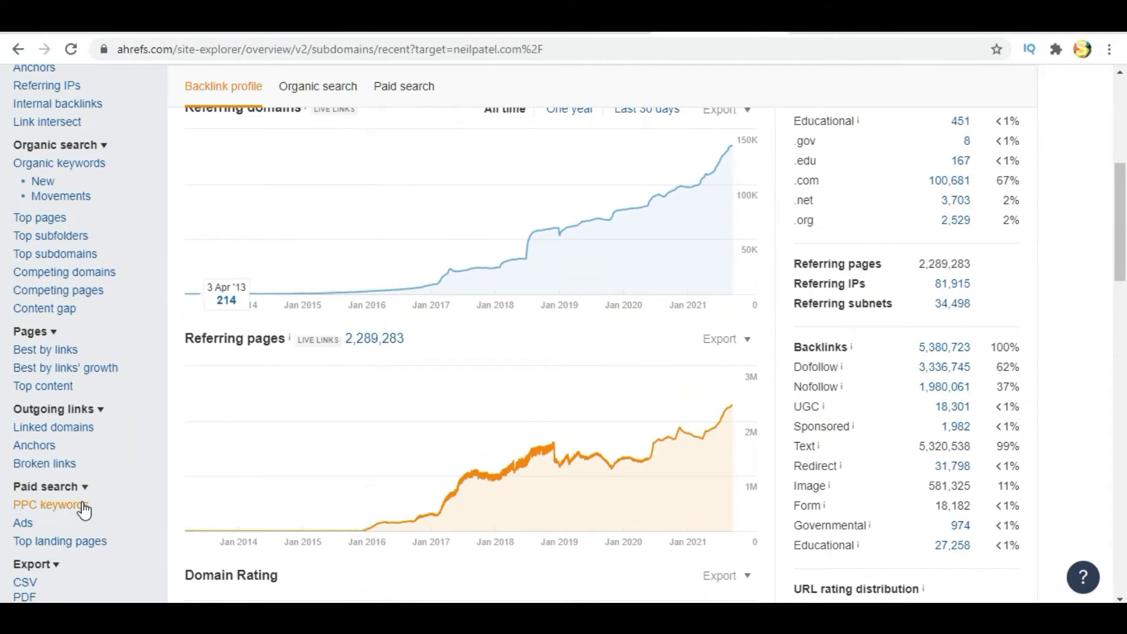
pyautogui.scroll(-2, 84, 510)
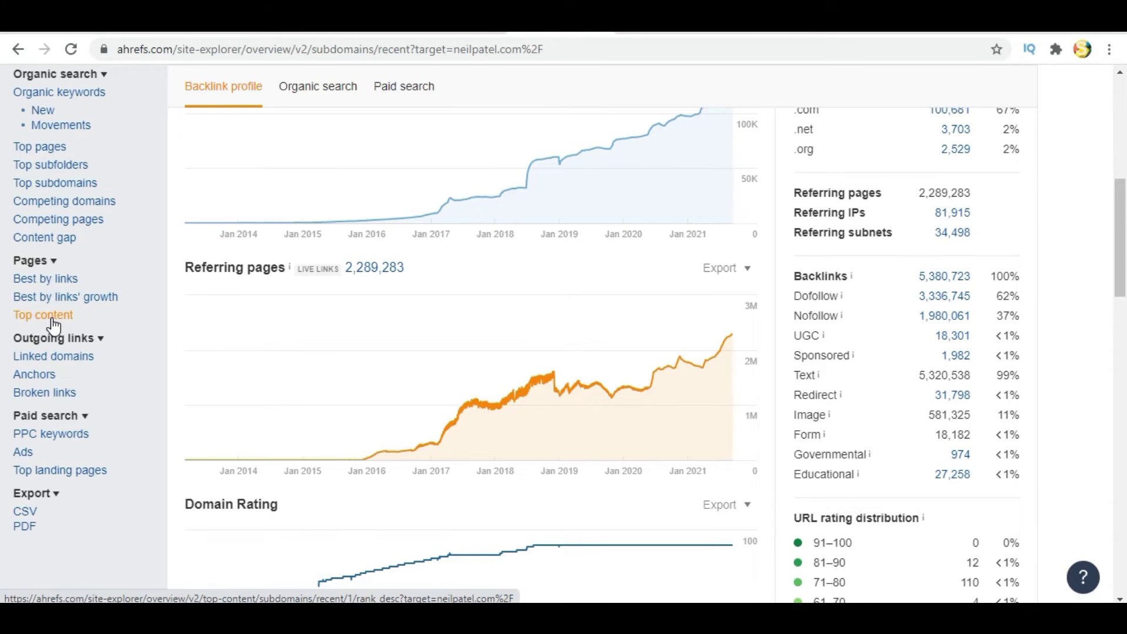
pyautogui.click(40, 146)
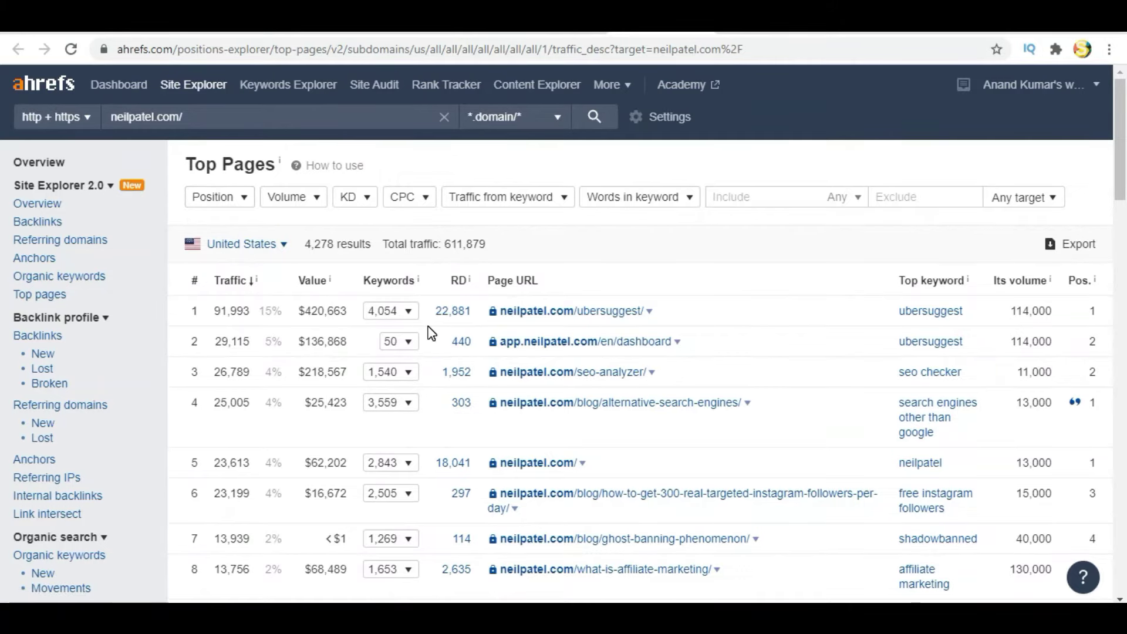
# Examine the neilpatel.com Top Pages list by traffic, value, keywords and top keyword, including the keywords of the /ubersuggest/ page
pyautogui.scroll(-15, 805, 415)
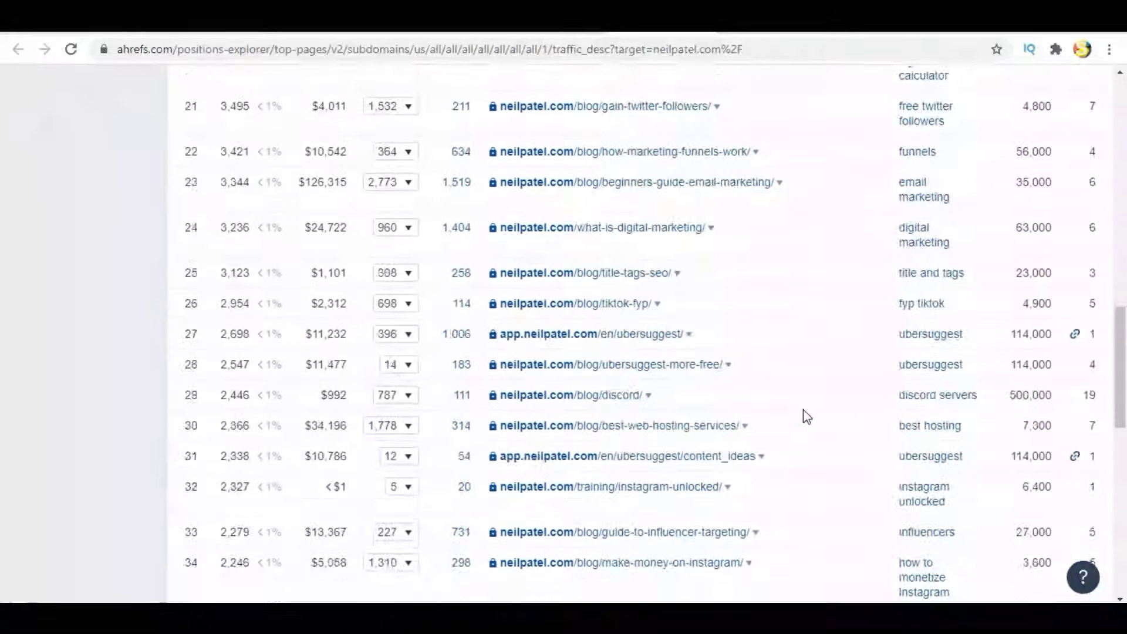
pyautogui.scroll(-12, 806, 415)
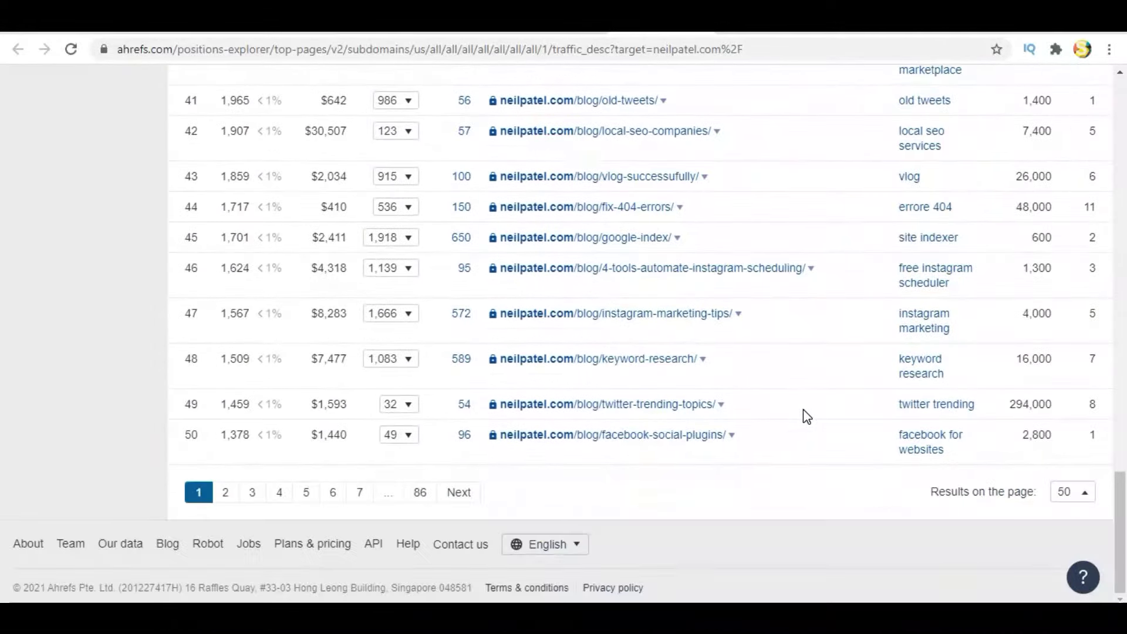
pyautogui.scroll(10, 803, 410)
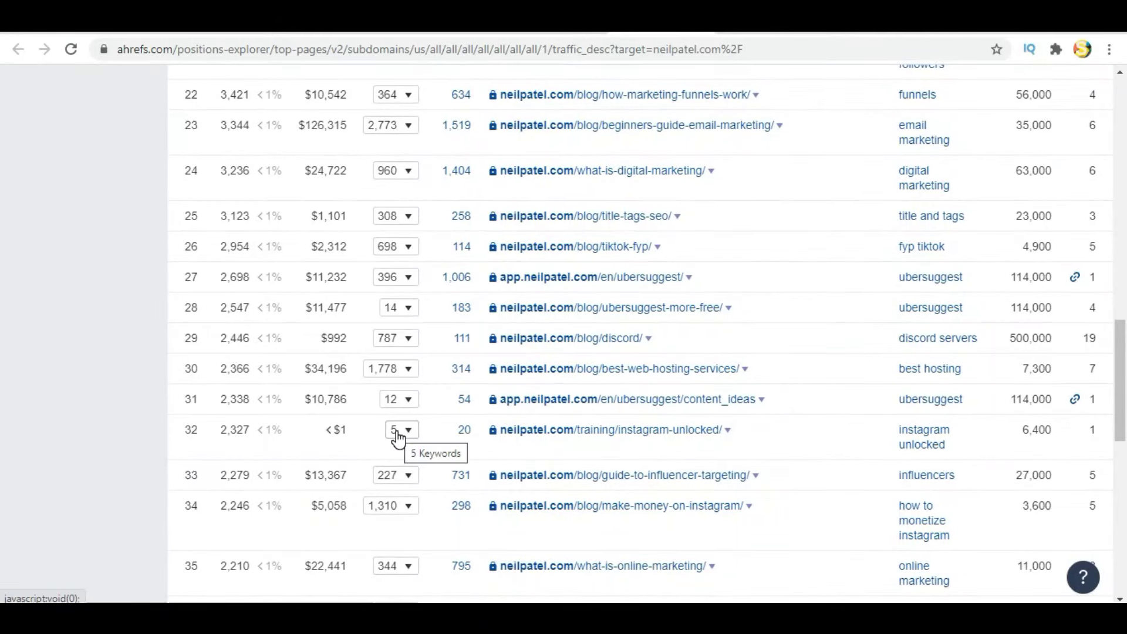
pyautogui.scroll(15, 398, 438)
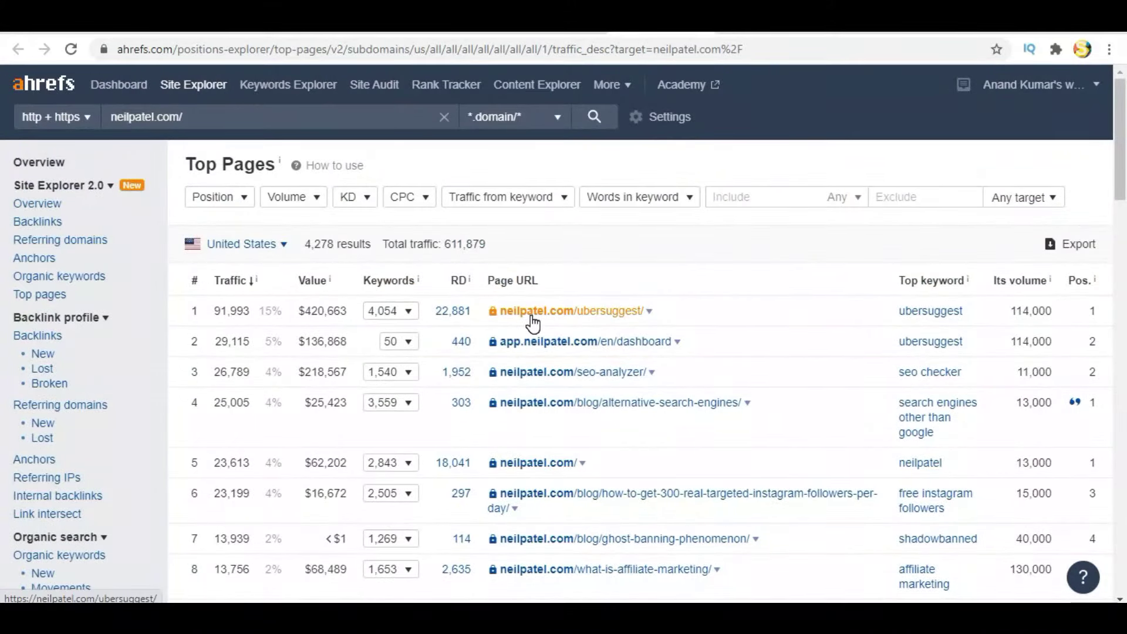
pyautogui.click(405, 311)
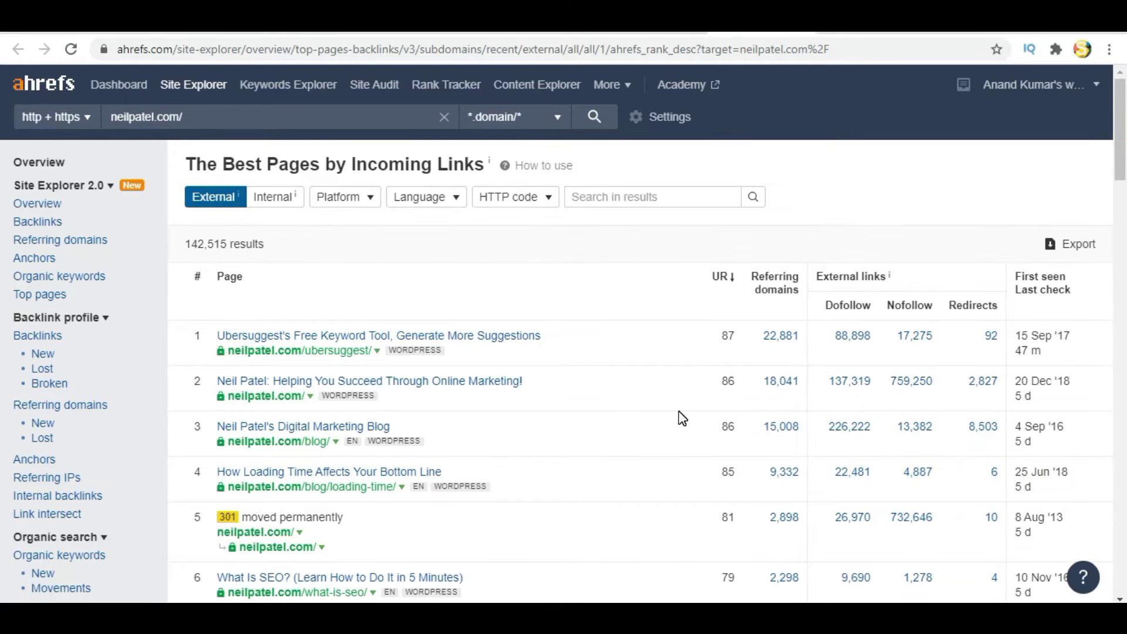
# Examine the neilpatel.com best pages by incoming links and the Top Content report with its social shares
pyautogui.scroll(-3, 679, 415)
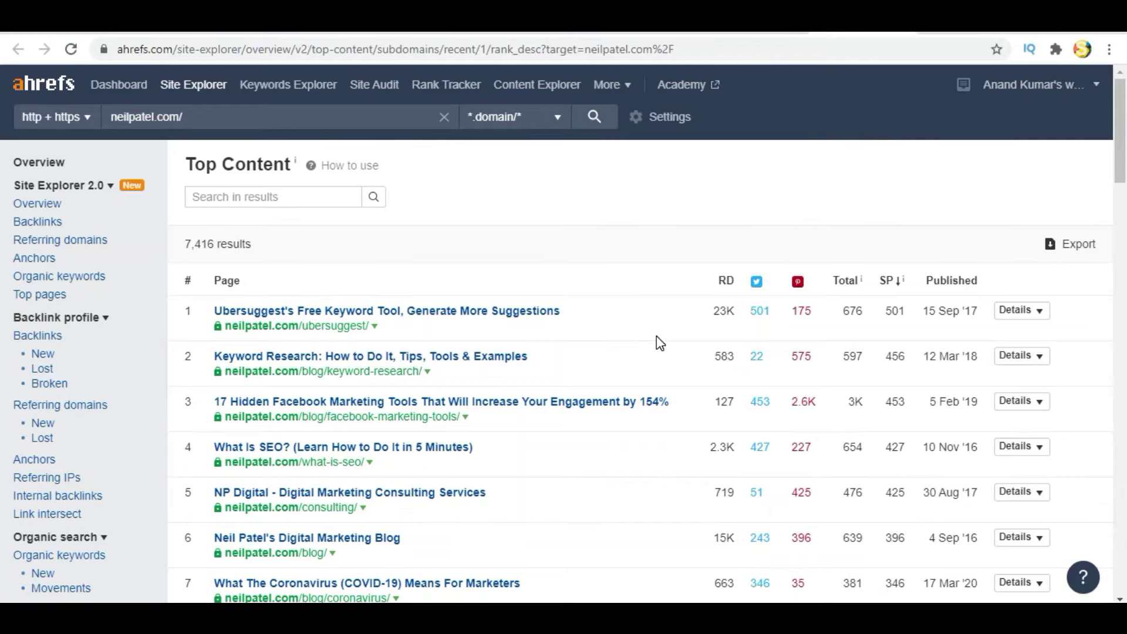
pyautogui.scroll(-6, 657, 337)
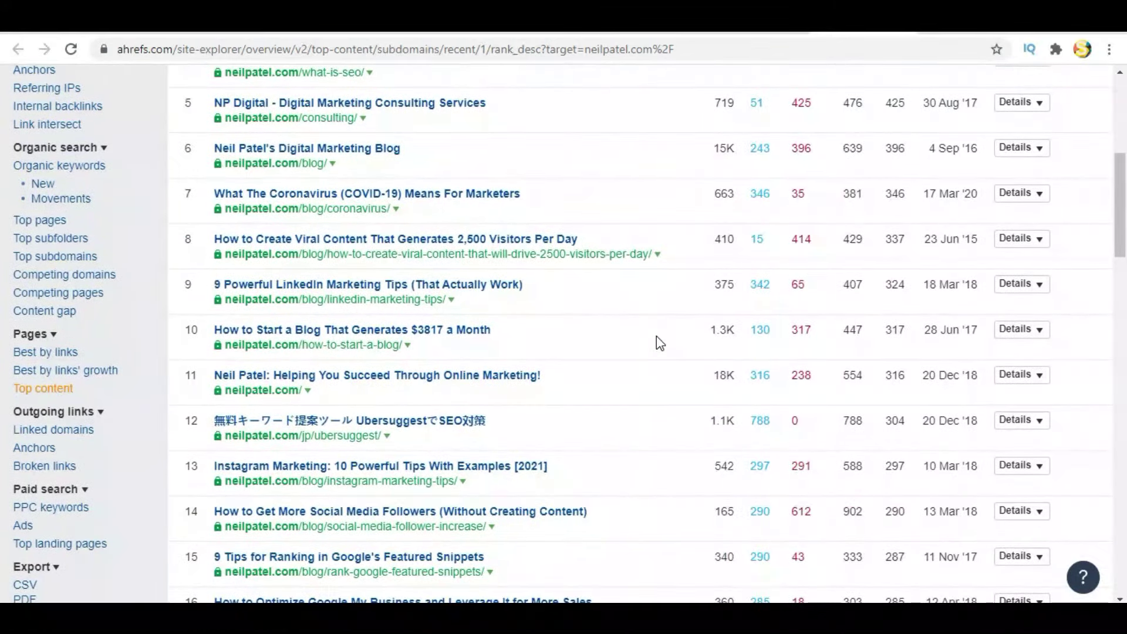
pyautogui.scroll(1, 656, 337)
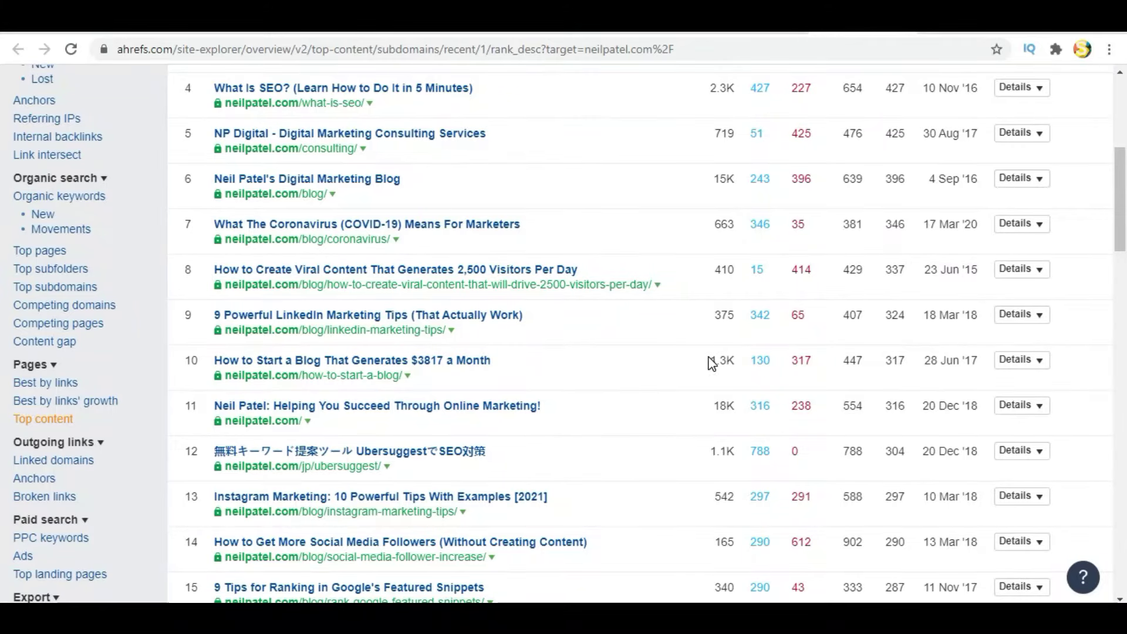
pyautogui.scroll(2, 658, 380)
pyautogui.scroll(5, 660, 384)
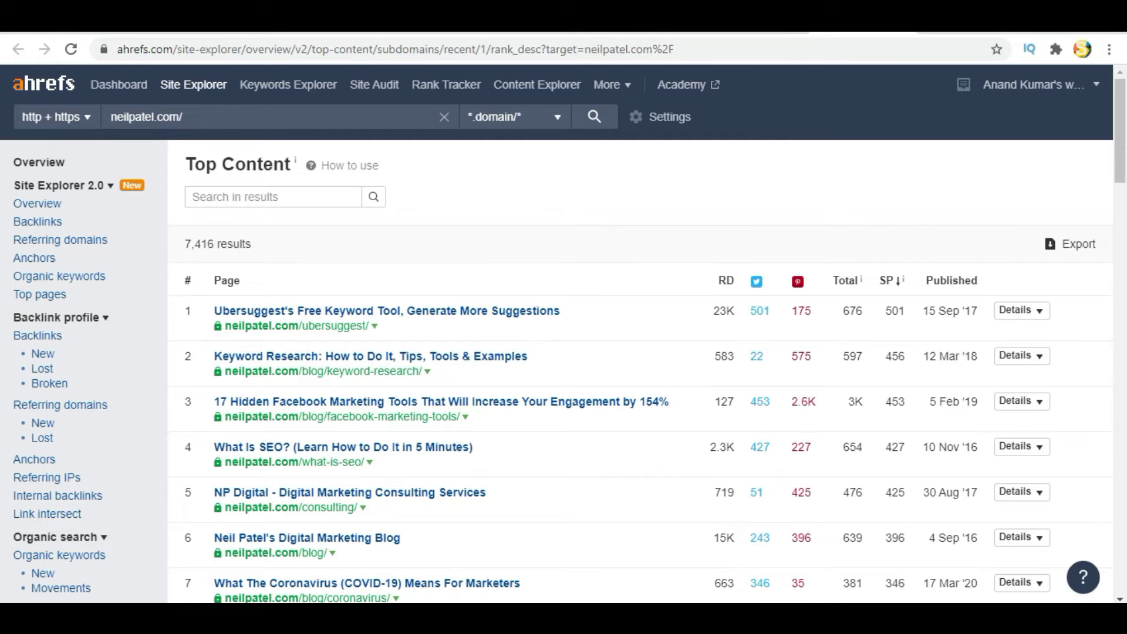
# Switch to the Excel competitor sheet and enter "Checked" for semrush.com in blog post frequency, Top Pages and Top performing Posts (B12:B14)
pyautogui.hotkey('alt', 'Tab')
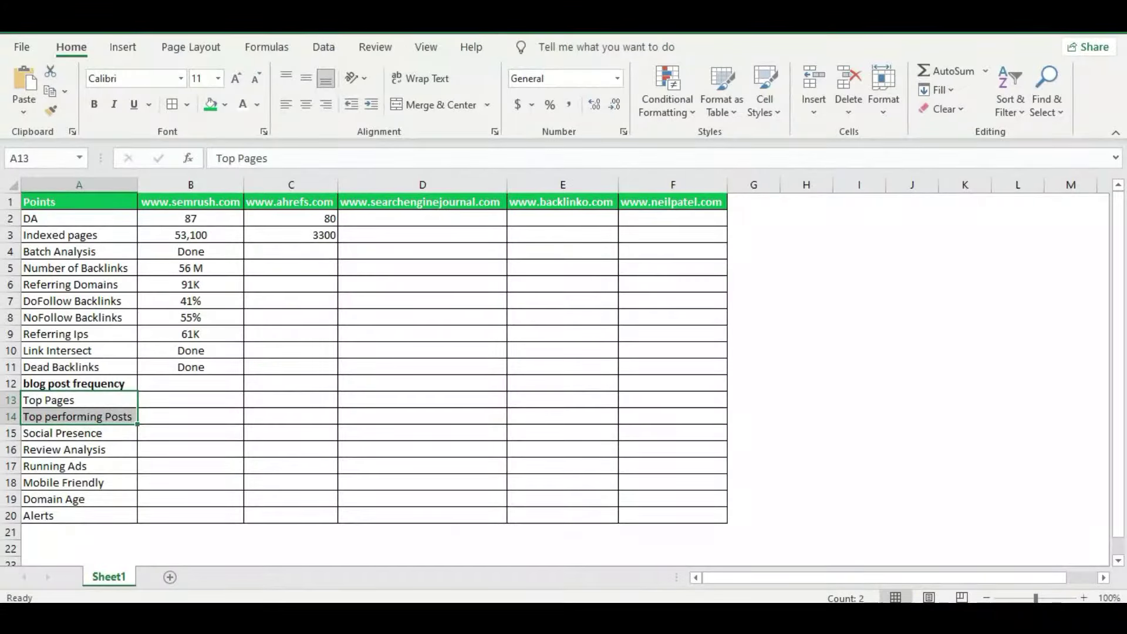
pyautogui.click(214, 384)
pyautogui.write('Checked')
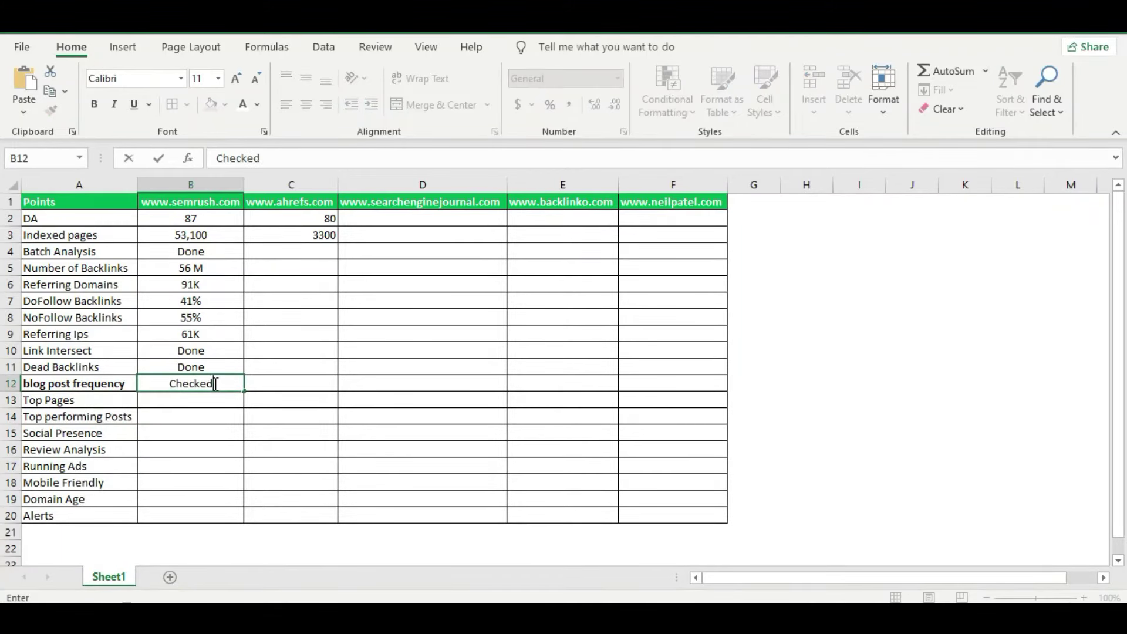
pyautogui.press('Return')
pyautogui.write('Checked')
pyautogui.press('Return')
pyautogui.write('Checked')
pyautogui.press('Return')
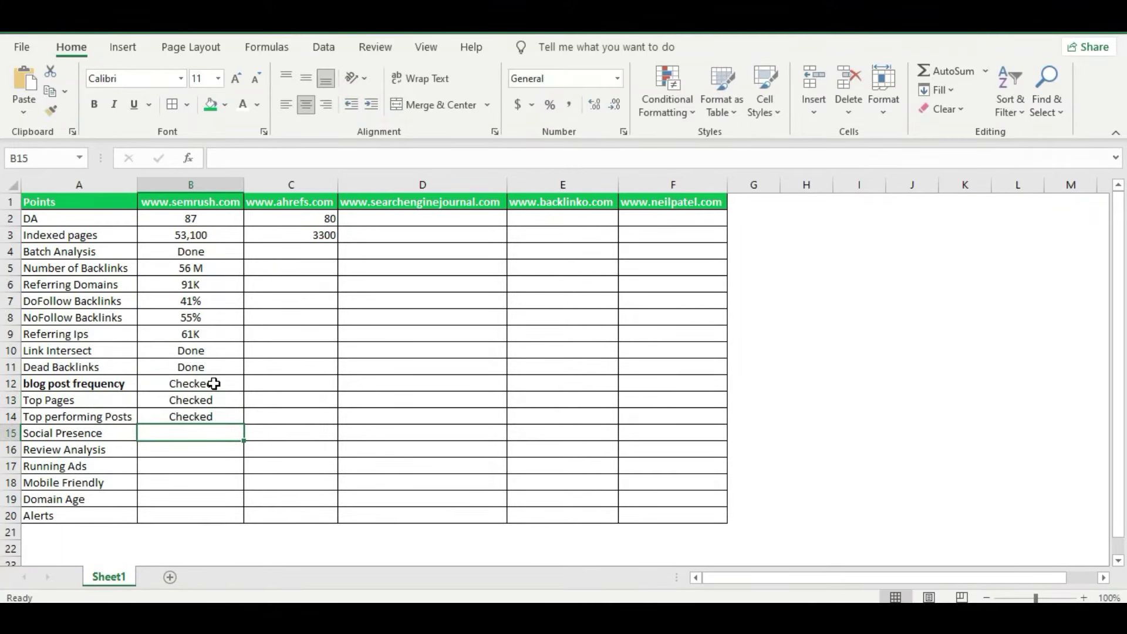
# Enter "Checked" for semrush.com in the Social Presence and Review Analysis rows (B15 and B16)
pyautogui.click(96, 429)
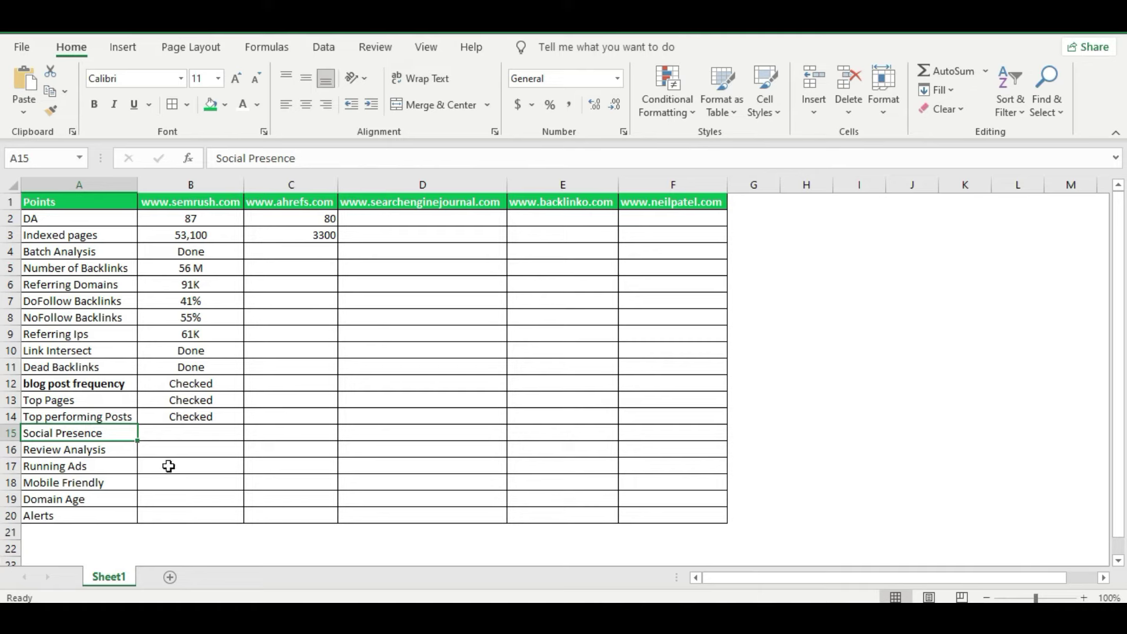
pyautogui.click(185, 431)
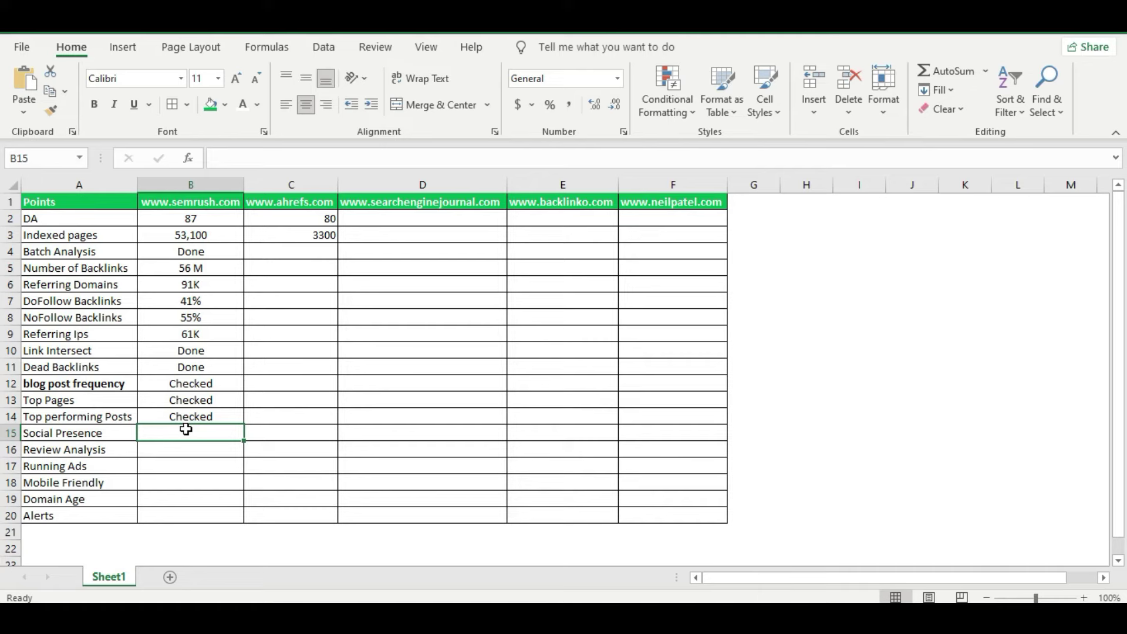
pyautogui.write('Checked')
pyautogui.press('Return')
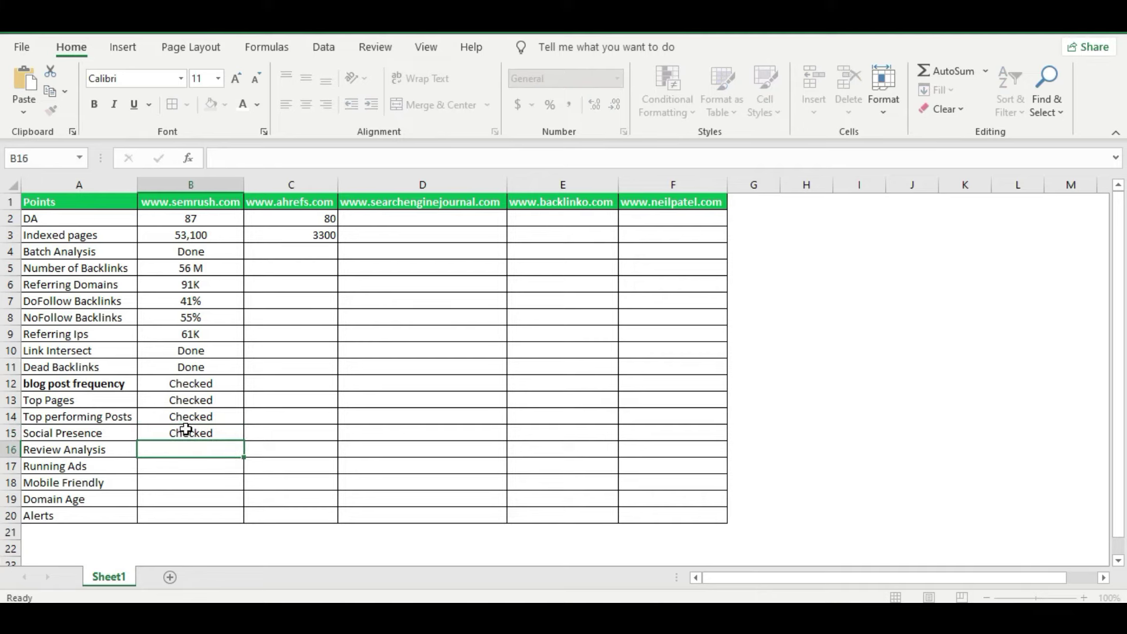
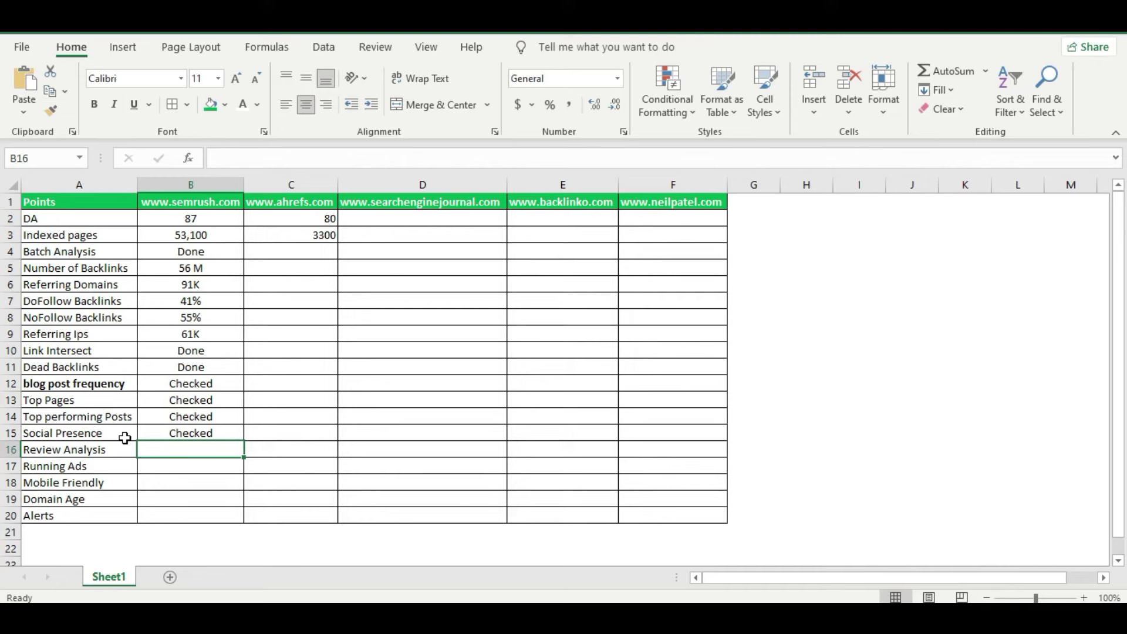
pyautogui.click(187, 449)
pyautogui.write('Checked')
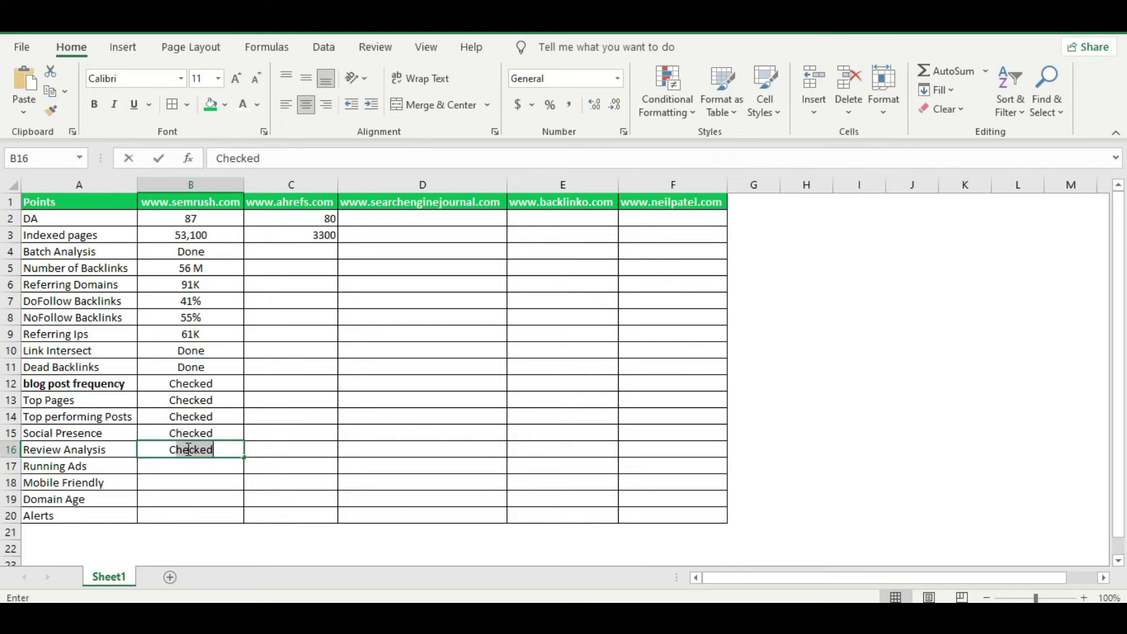
pyautogui.press('Return')
# For the Running Ads point, switch to Firefox, search Google for "facebook ads library" and open Facebook's Ad Library, declining the browser update
pyautogui.click(98, 466)
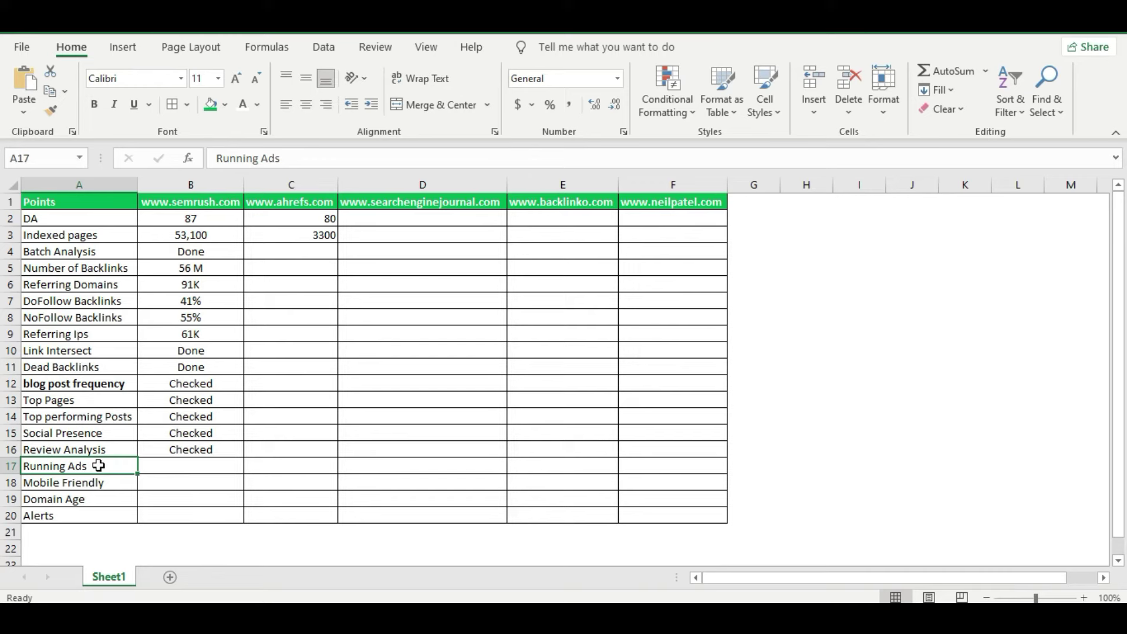
pyautogui.hotkey('alt', 'Tab')
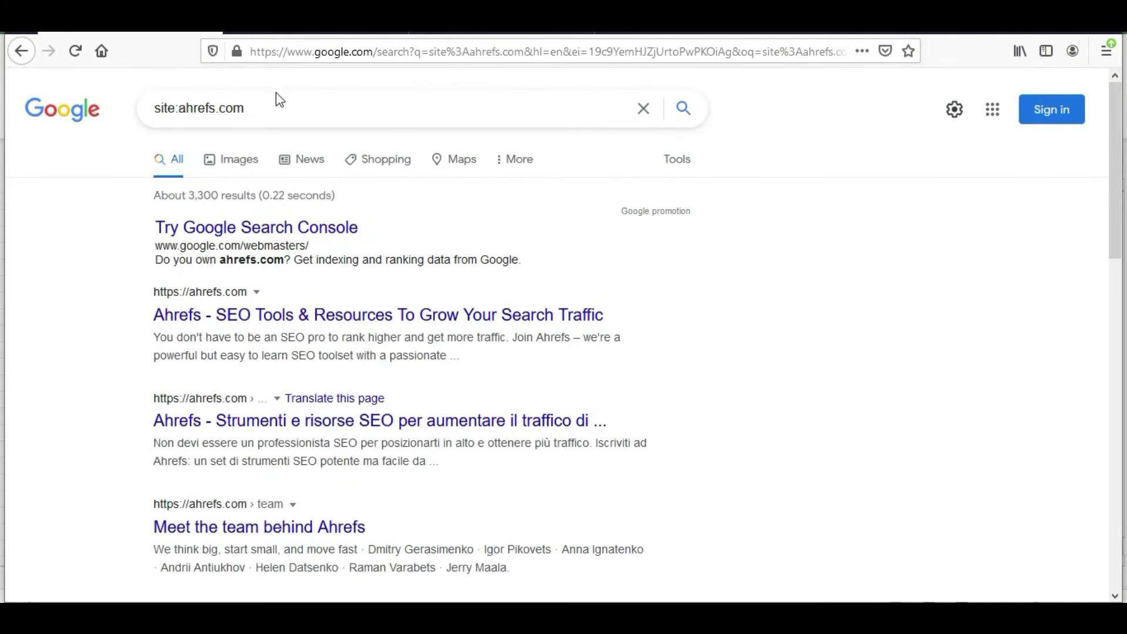
pyautogui.moveTo(272, 100); pyautogui.dragTo(9, 86)
pyautogui.write('facebook')
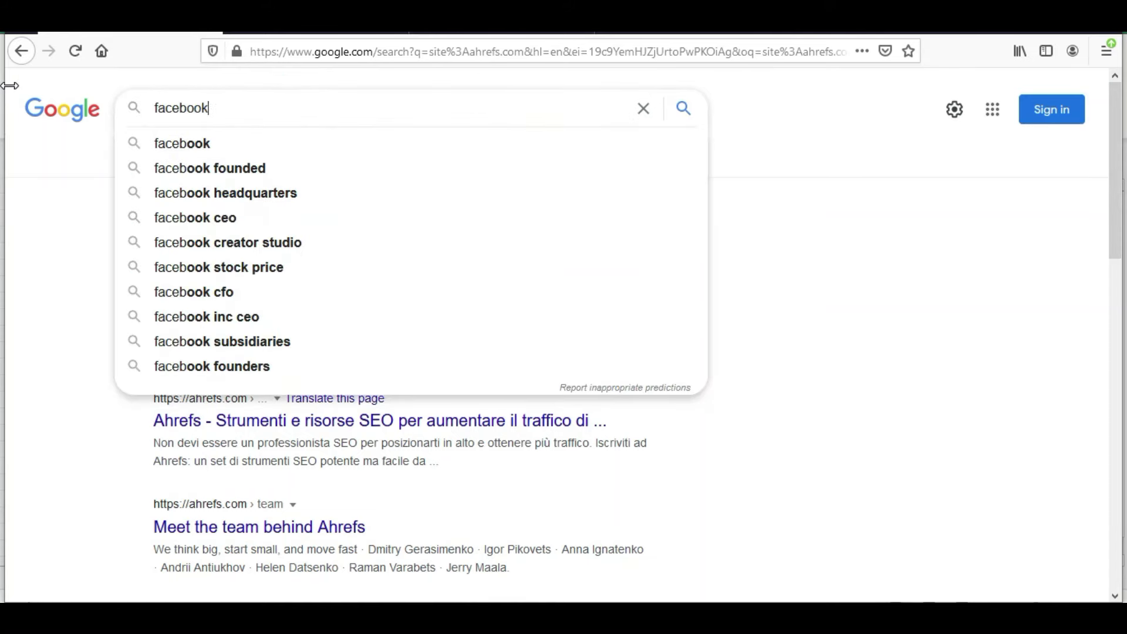
pyautogui.write(' ads library')
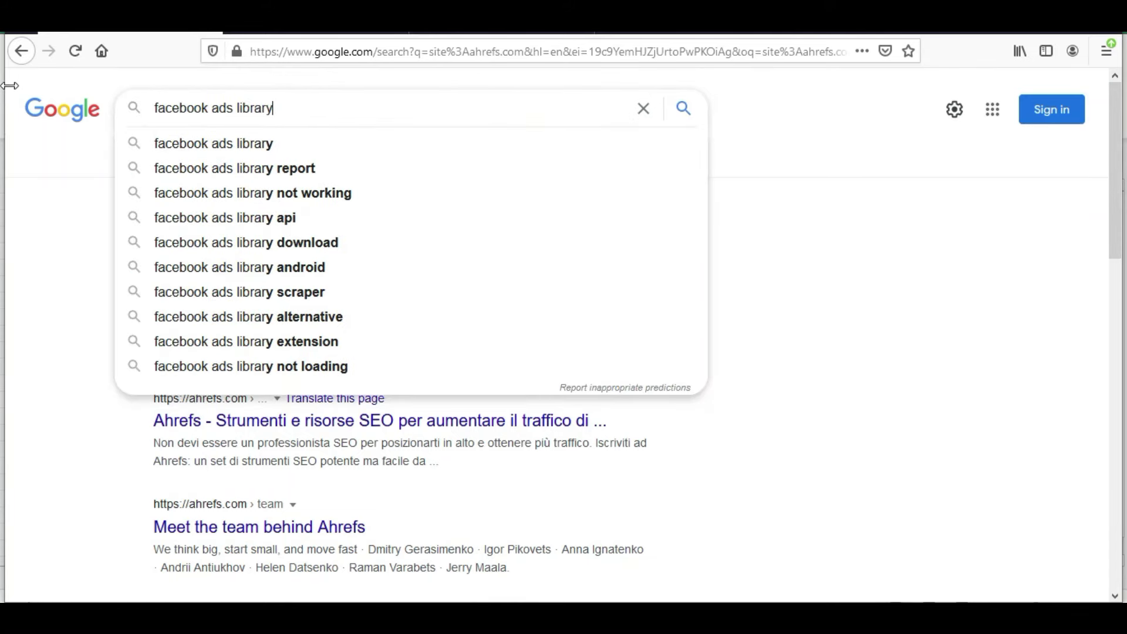
pyautogui.press('Return')
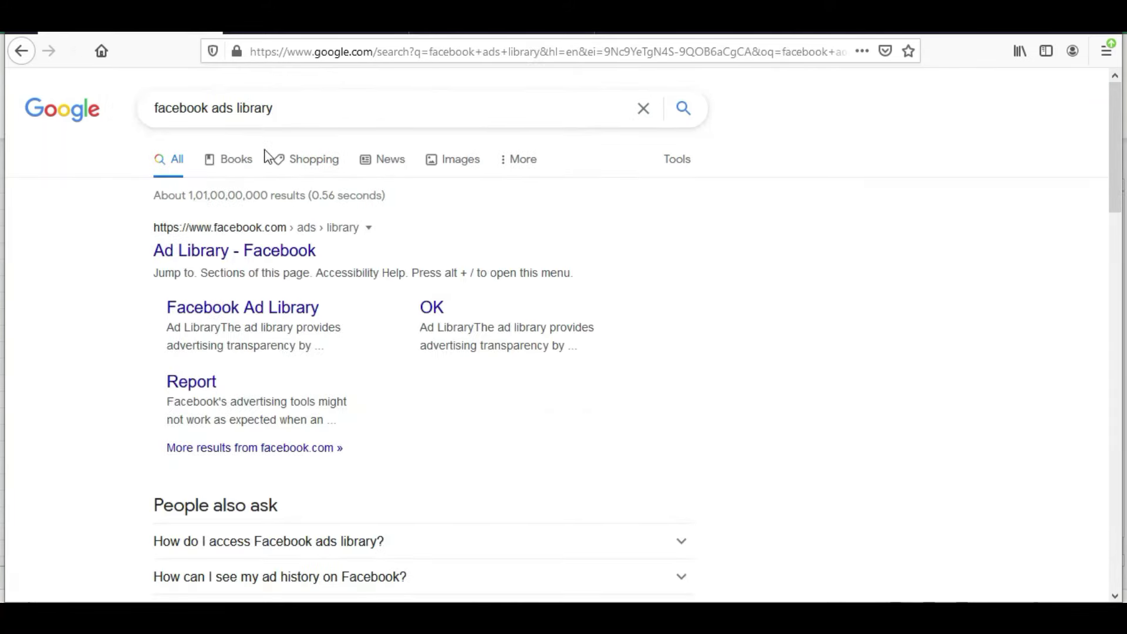
pyautogui.click(263, 253)
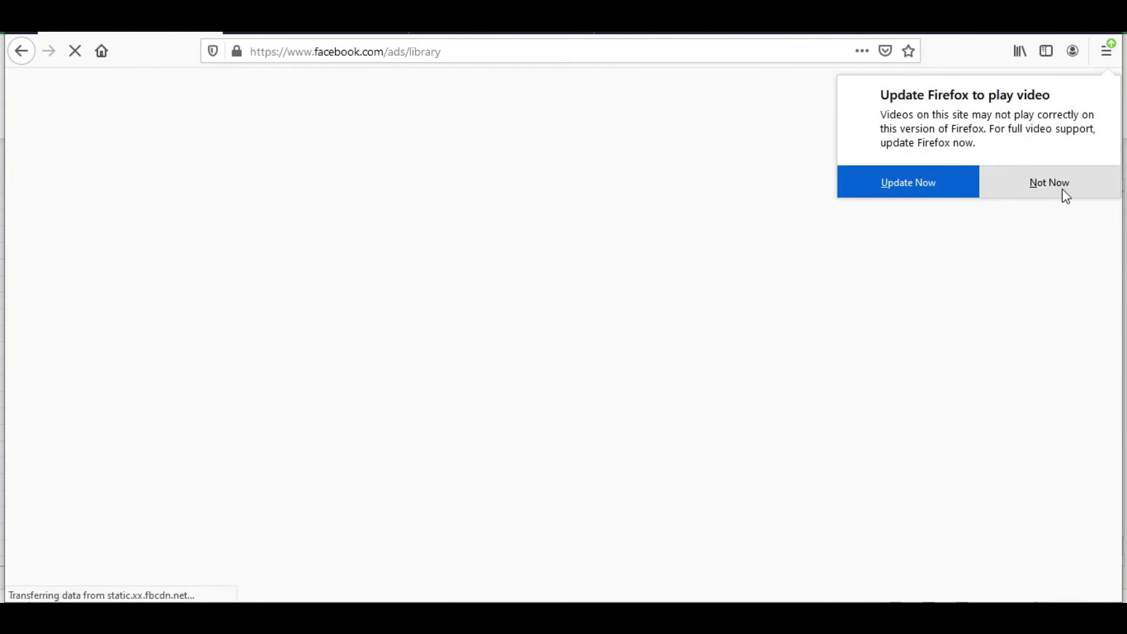
pyautogui.click(1062, 189)
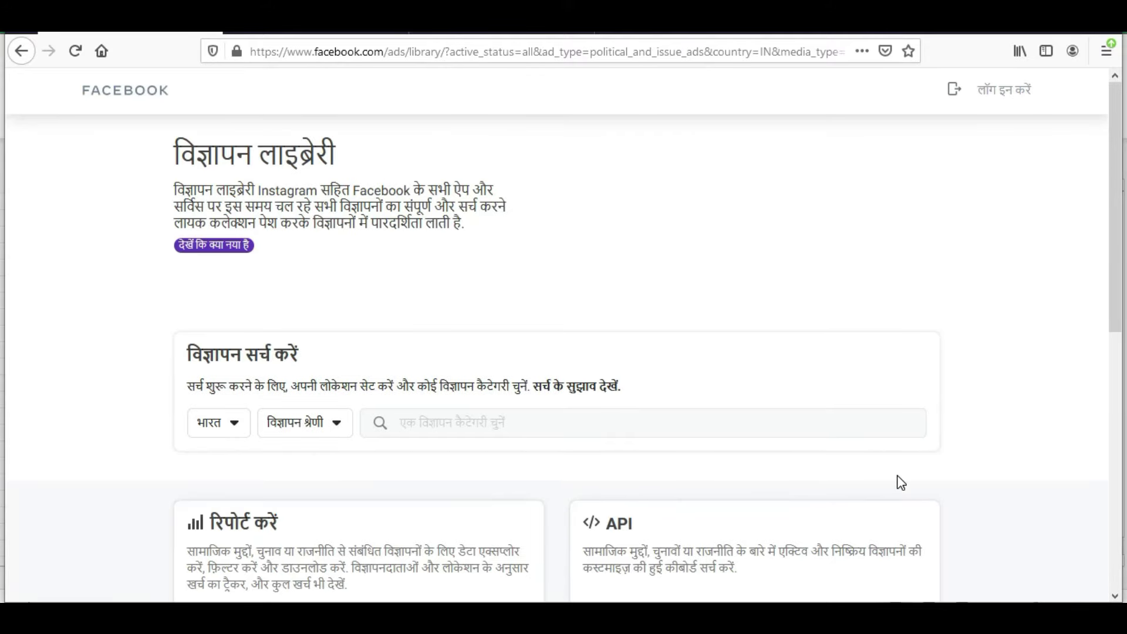
# Set the Ad Library search to all countries and the all-ads category
pyautogui.click(222, 428)
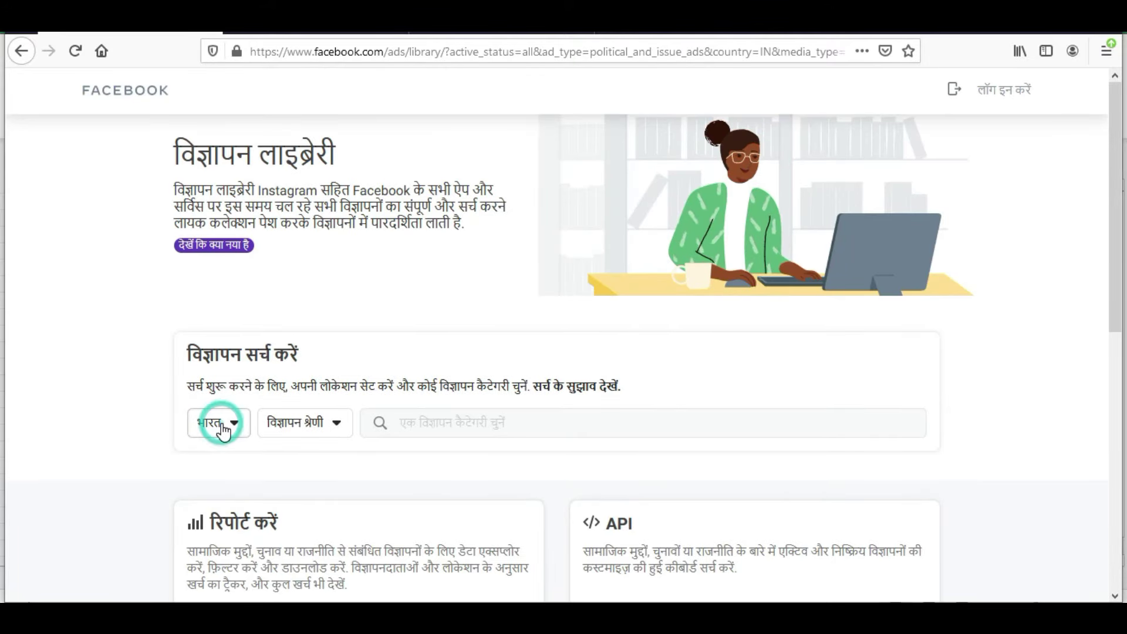
pyautogui.click(238, 426)
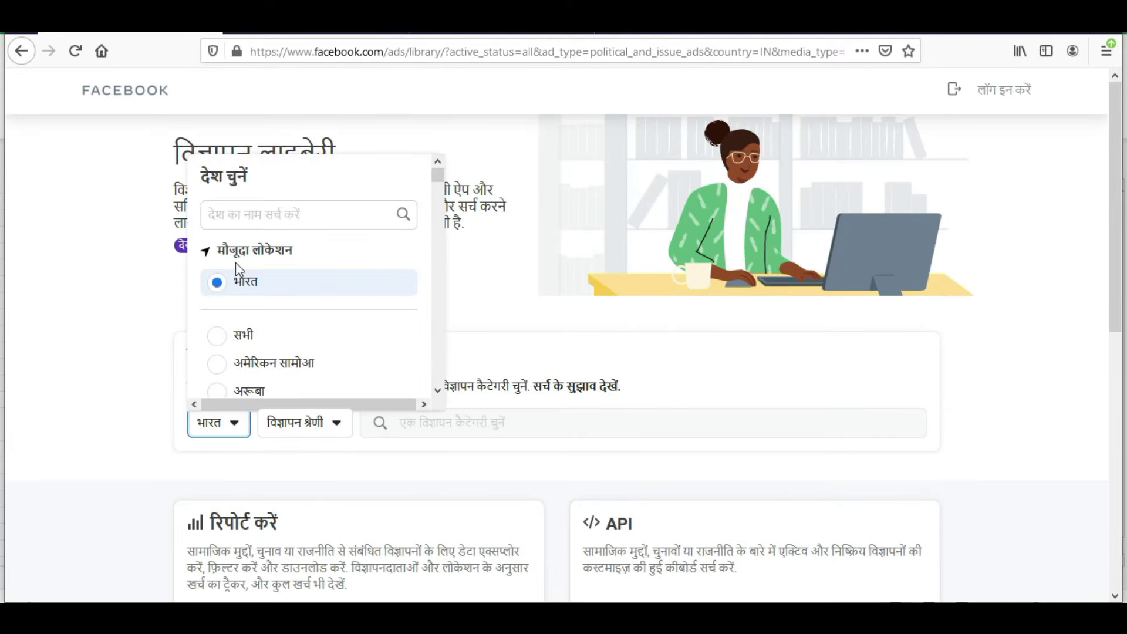
pyautogui.click(218, 340)
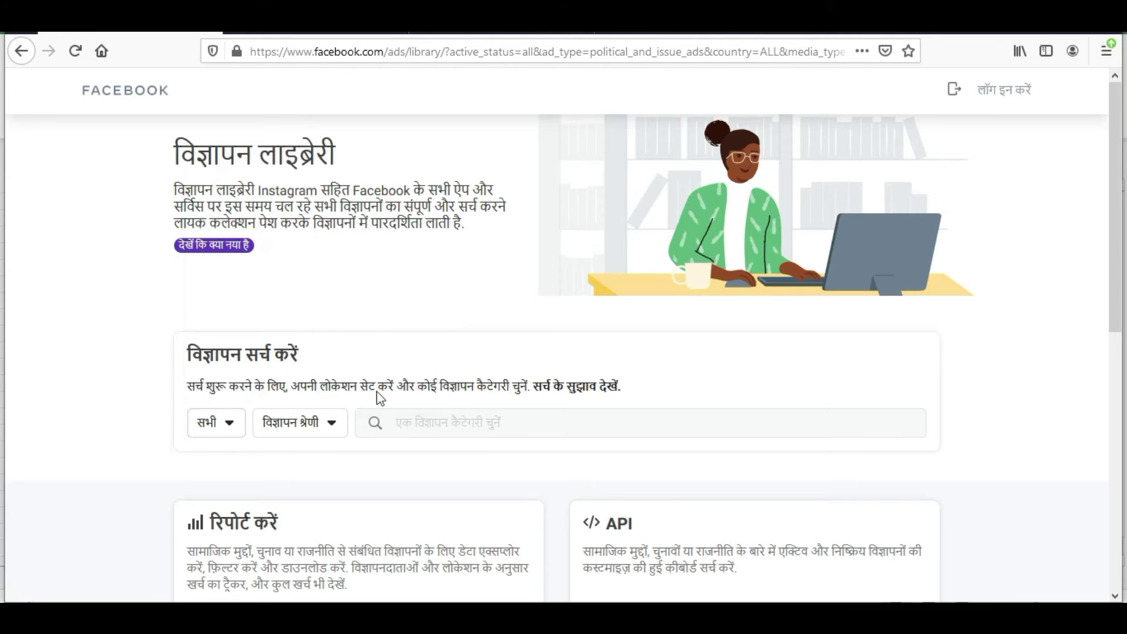
pyautogui.click(315, 428)
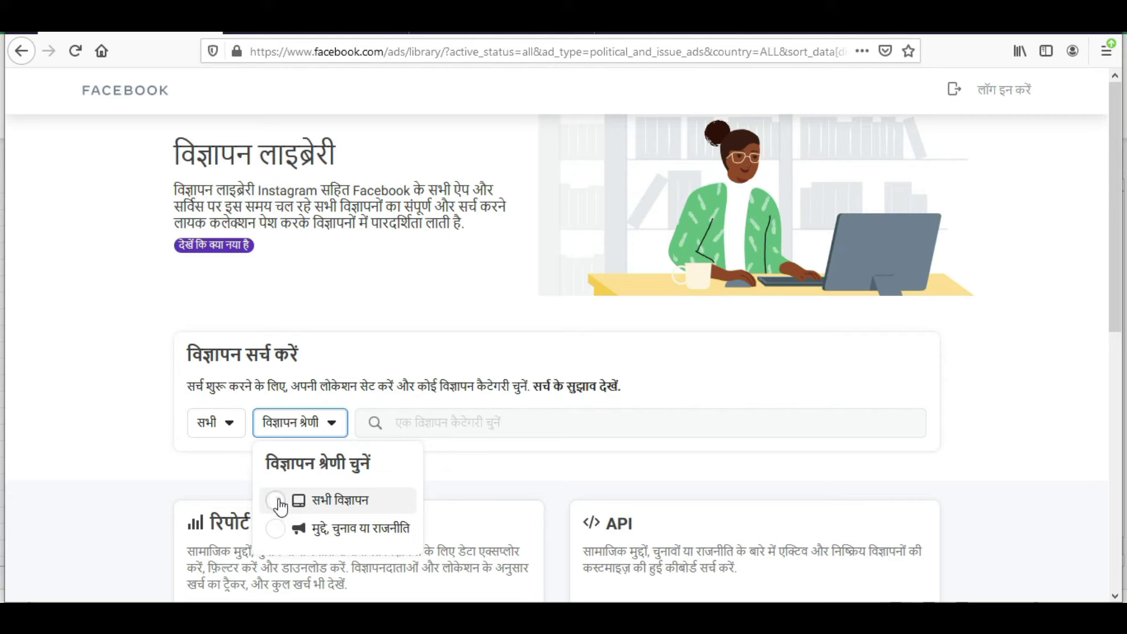
pyautogui.click(278, 502)
# Search the Ad Library for "ahrefs", open the verified Ahrefs advertiser and check its running ads
pyautogui.click(522, 420)
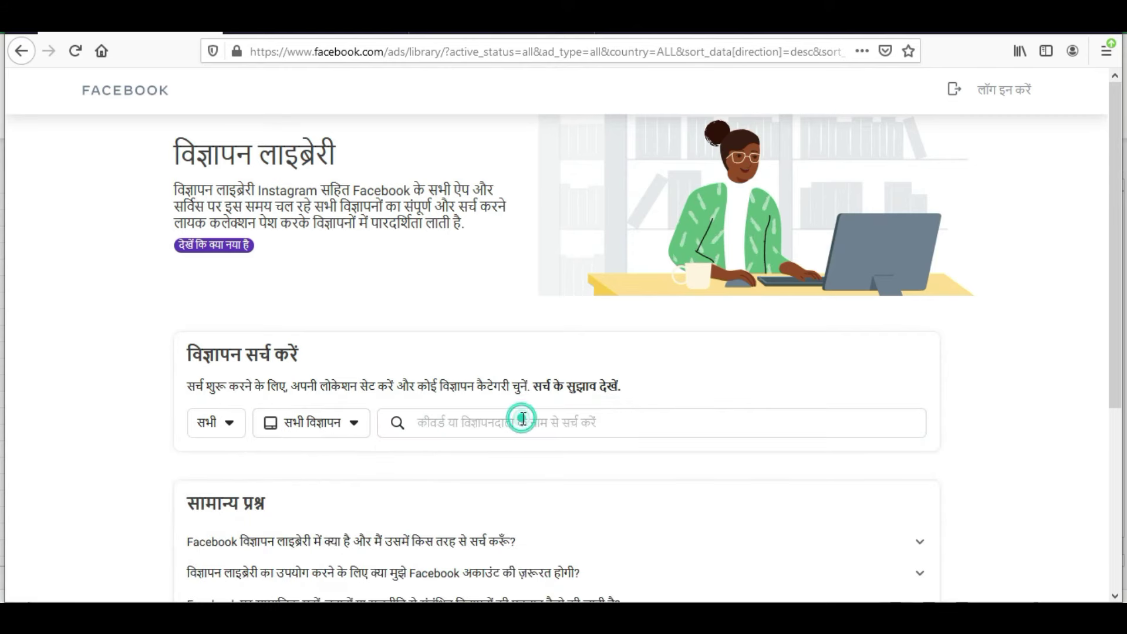
pyautogui.click(523, 418)
pyautogui.write('ahrefs')
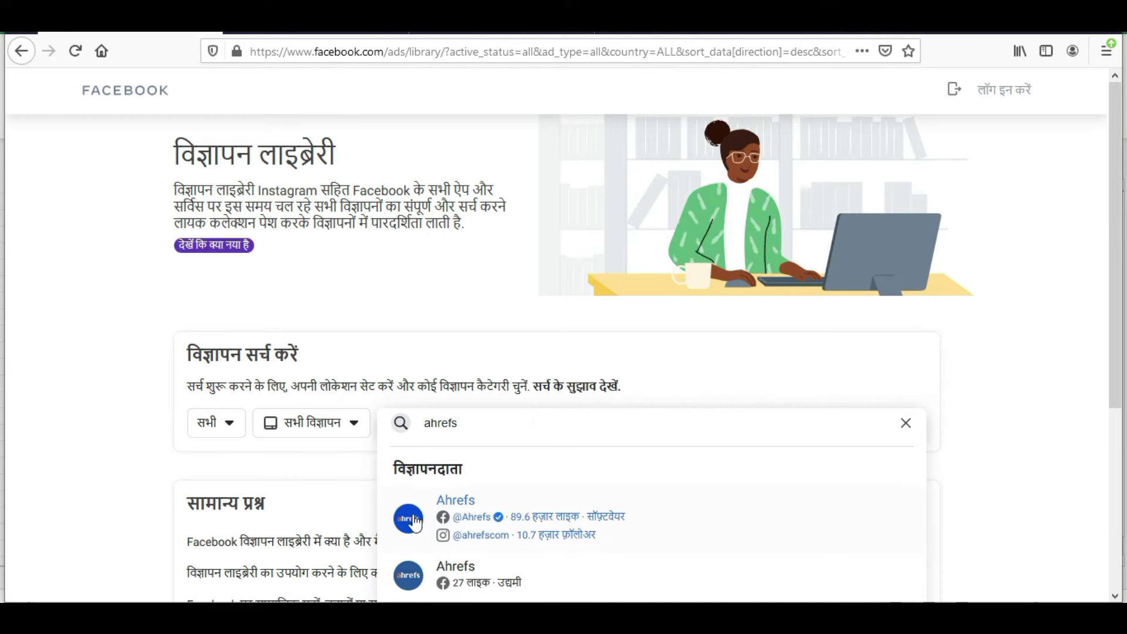
pyautogui.click(412, 518)
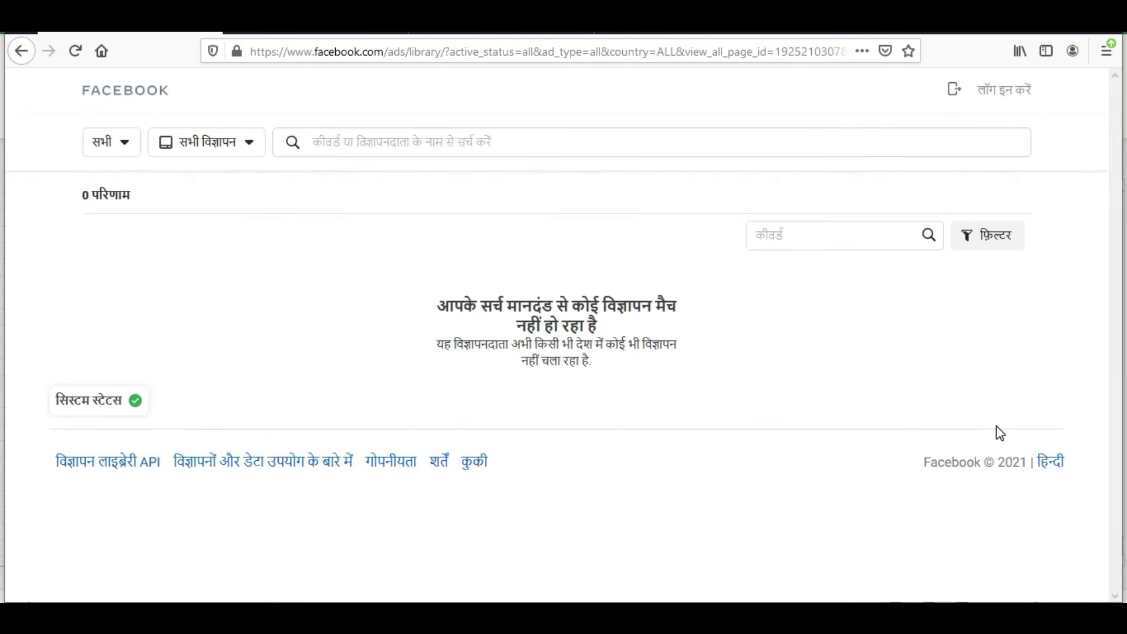
pyautogui.write('Ahrefs')
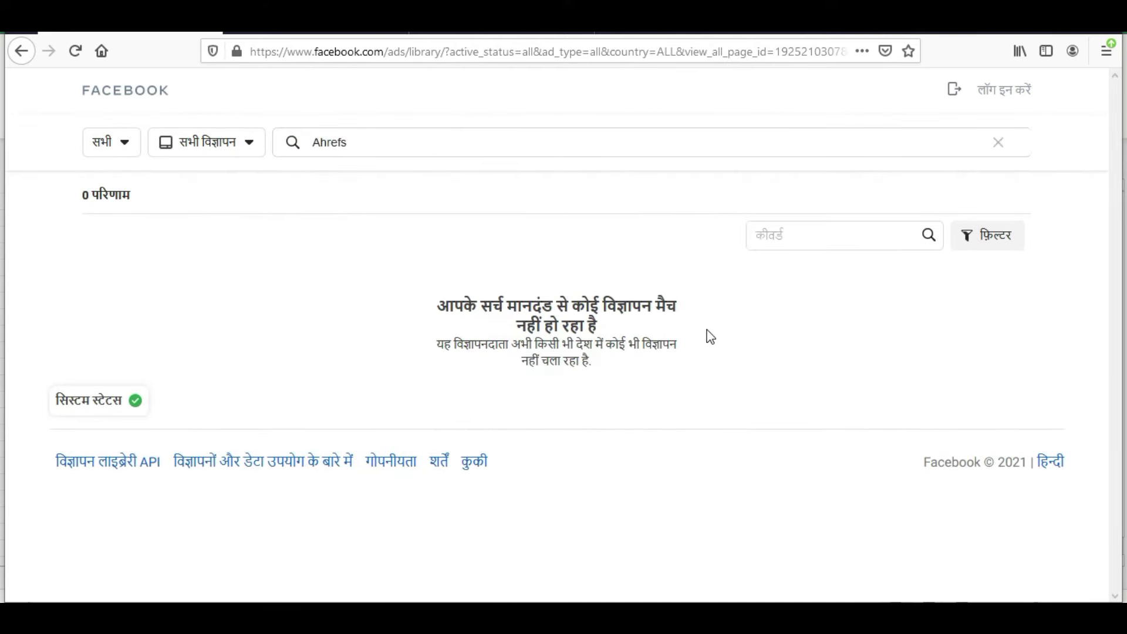
pyautogui.scroll(-1, 586, 438)
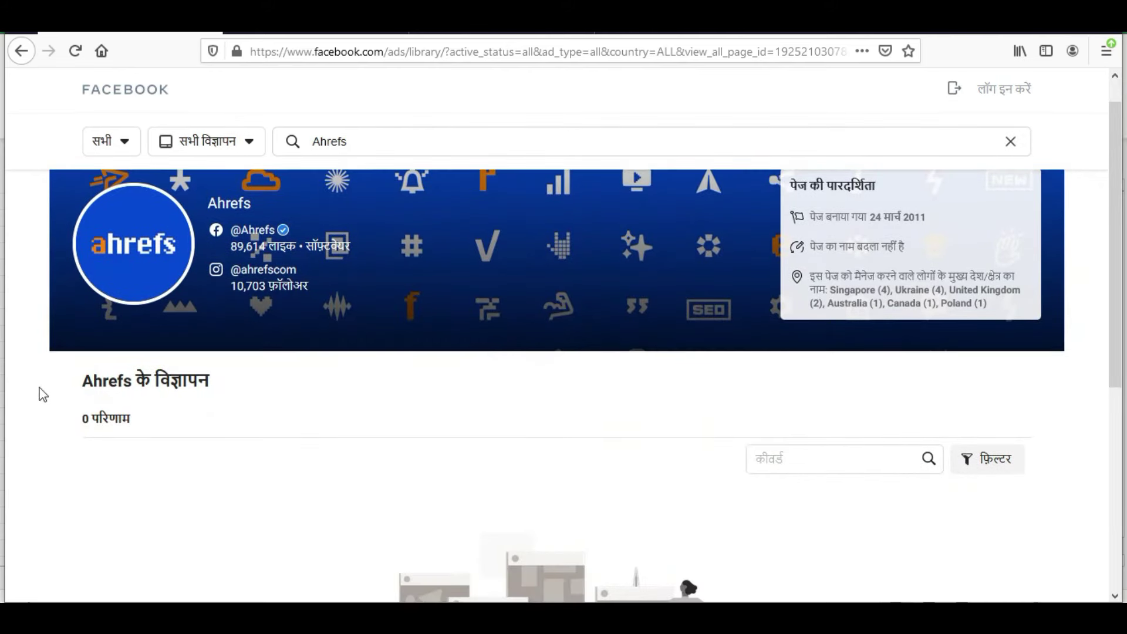
pyautogui.scroll(1, 169, 434)
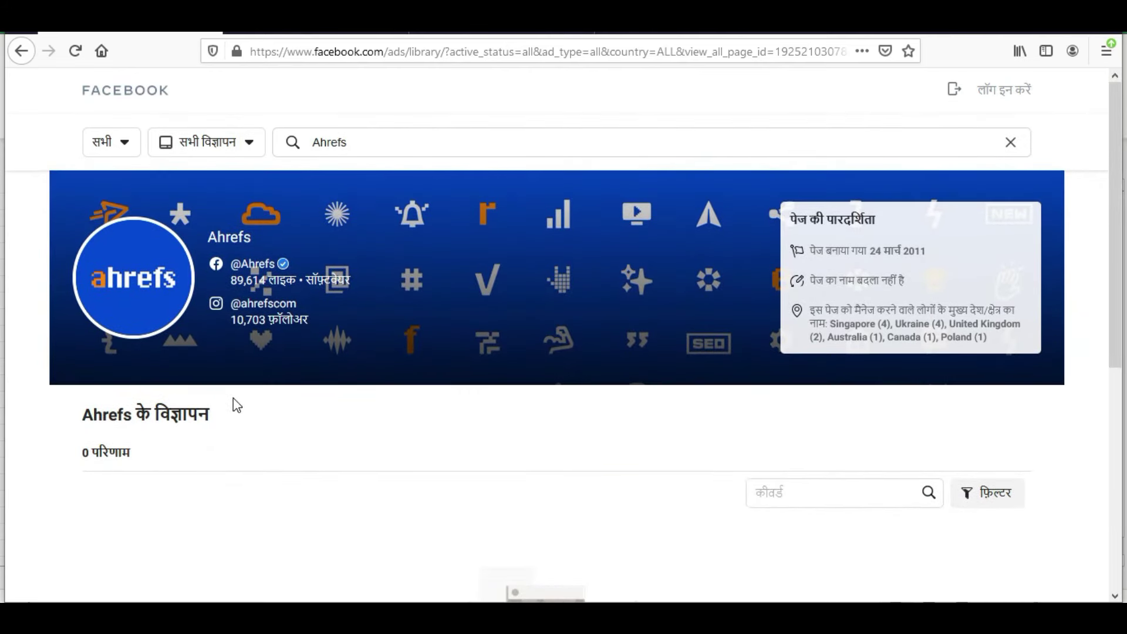
# Search the Ad Library for "semrush", open the main Semrush advertiser and examine its ad count and the ads launched in September 2021
pyautogui.doubleClick(336, 142)
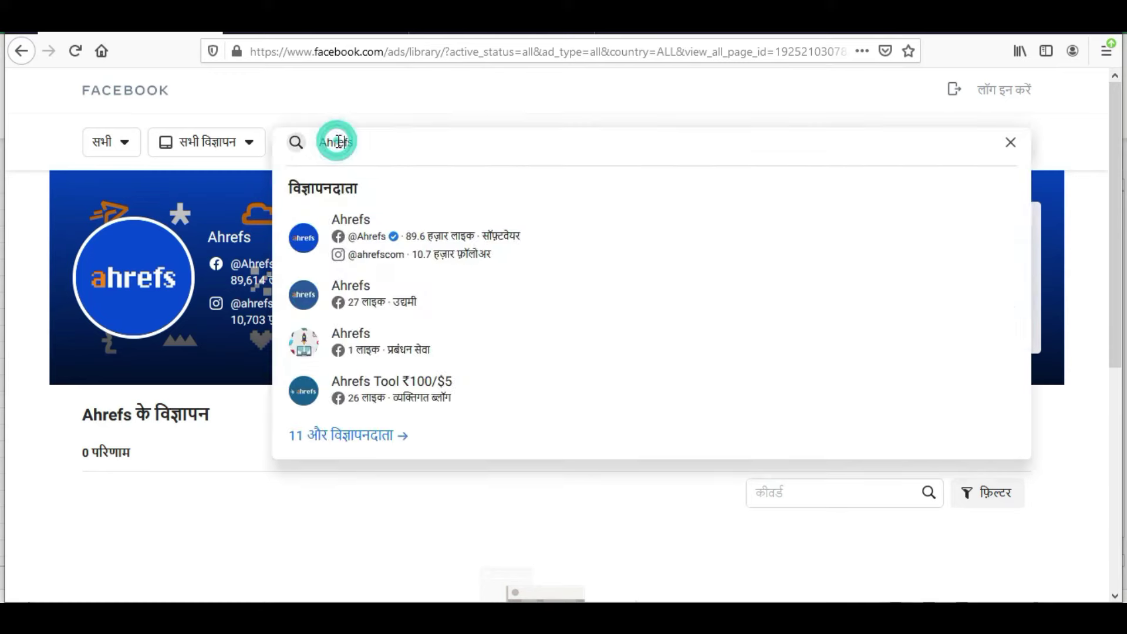
pyautogui.write('semr')
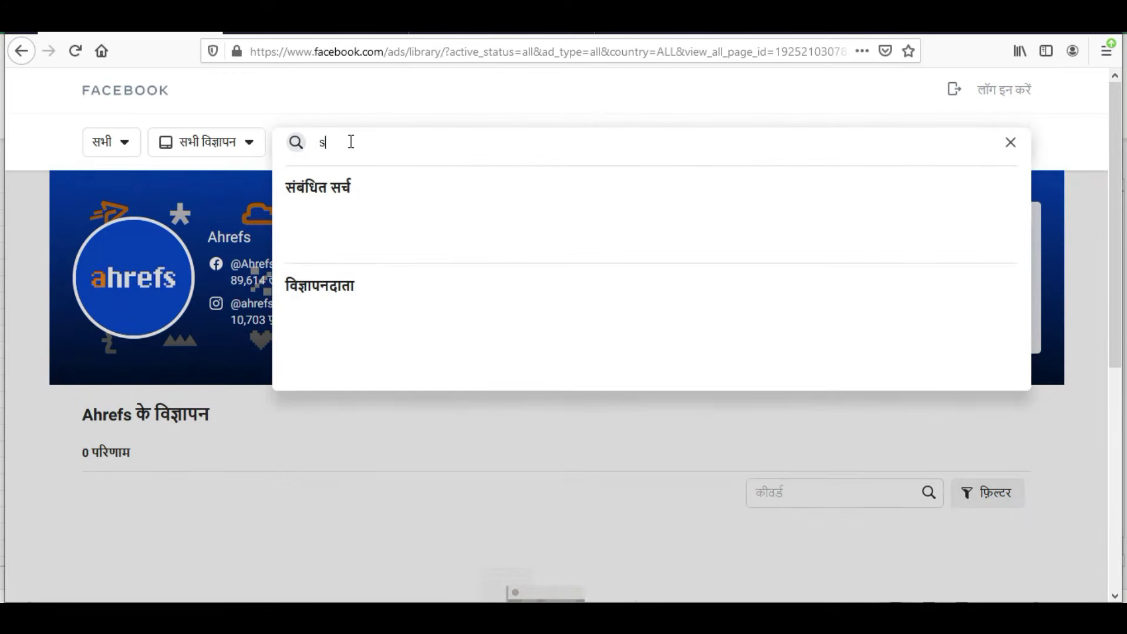
pyautogui.write('ush')
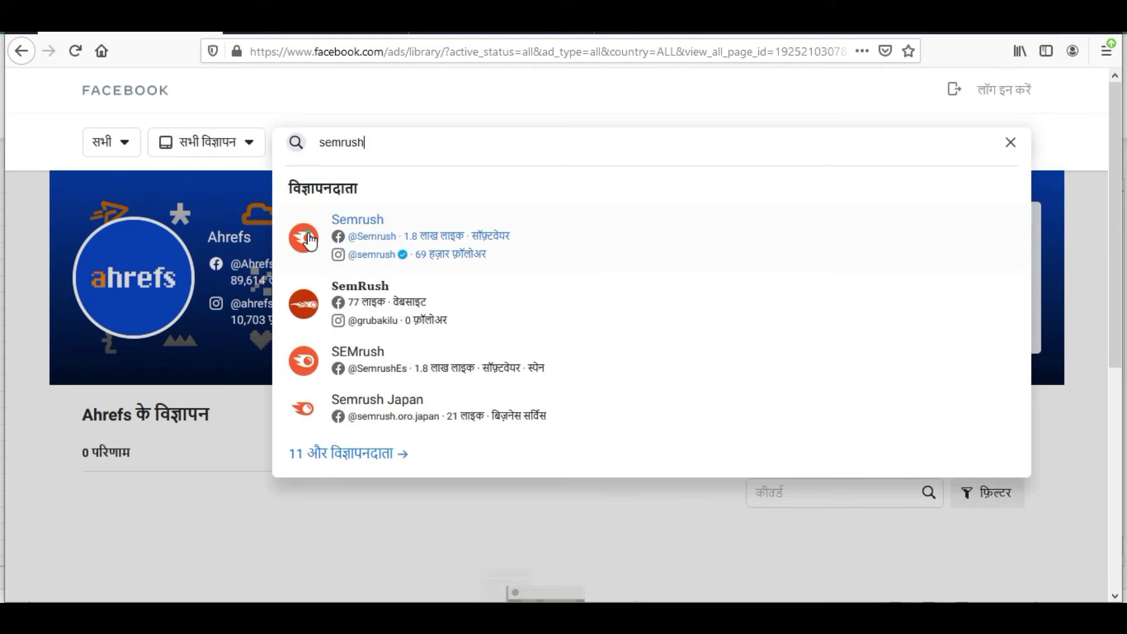
pyautogui.click(311, 240)
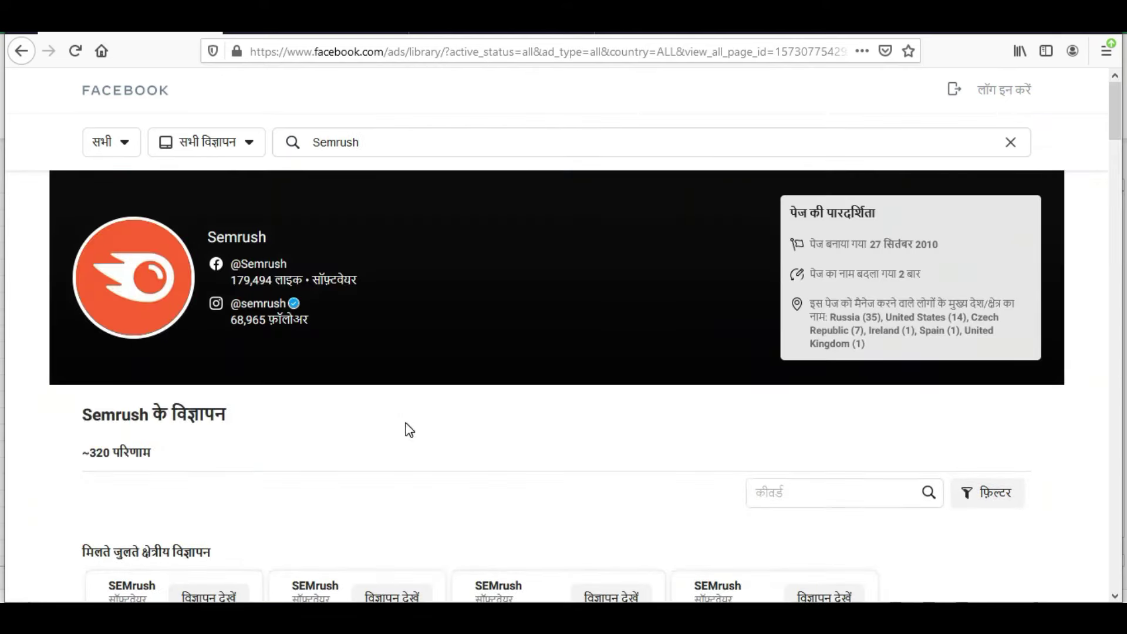
pyautogui.scroll(-3, 408, 428)
pyautogui.moveTo(91, 364); pyautogui.dragTo(174, 369)
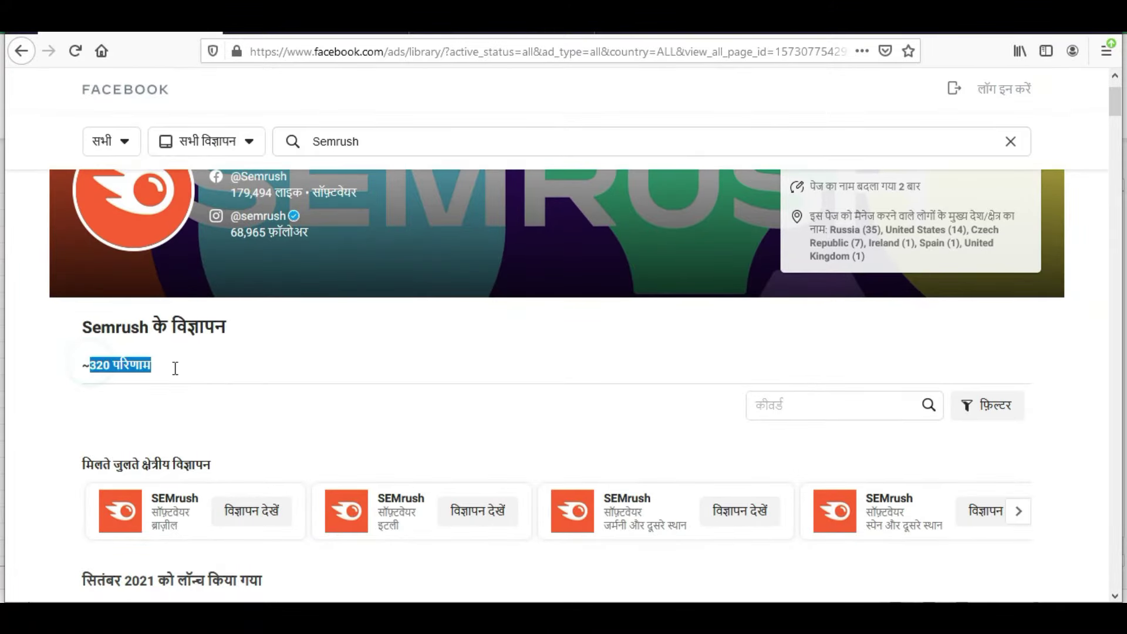
pyautogui.scroll(3, 176, 375)
pyautogui.scroll(-10, 418, 478)
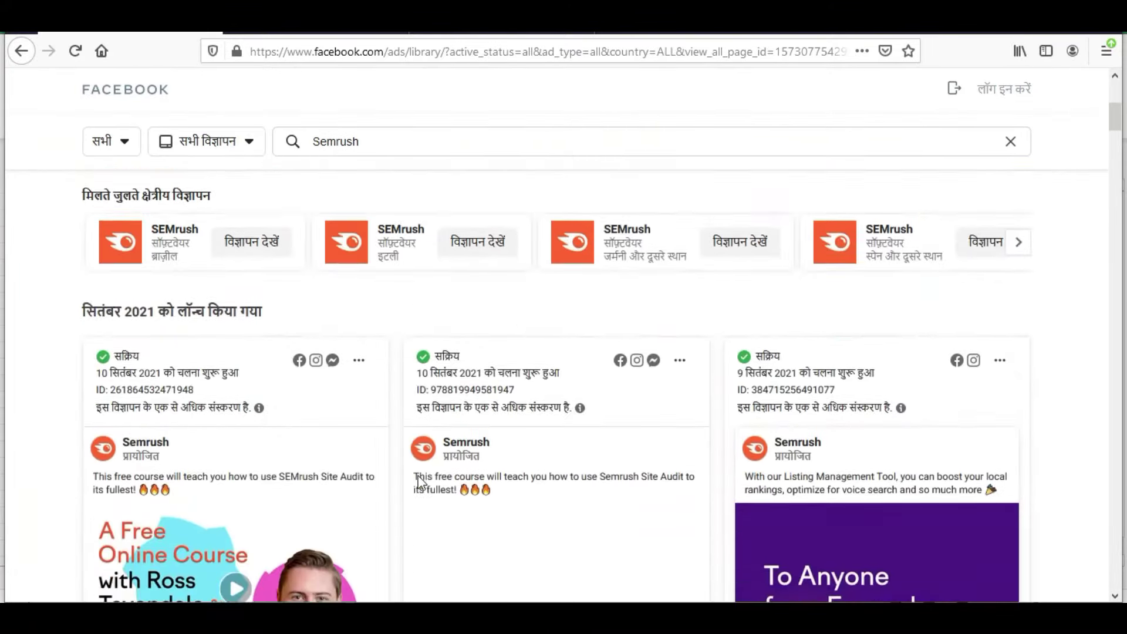
pyautogui.scroll(-8, 410, 441)
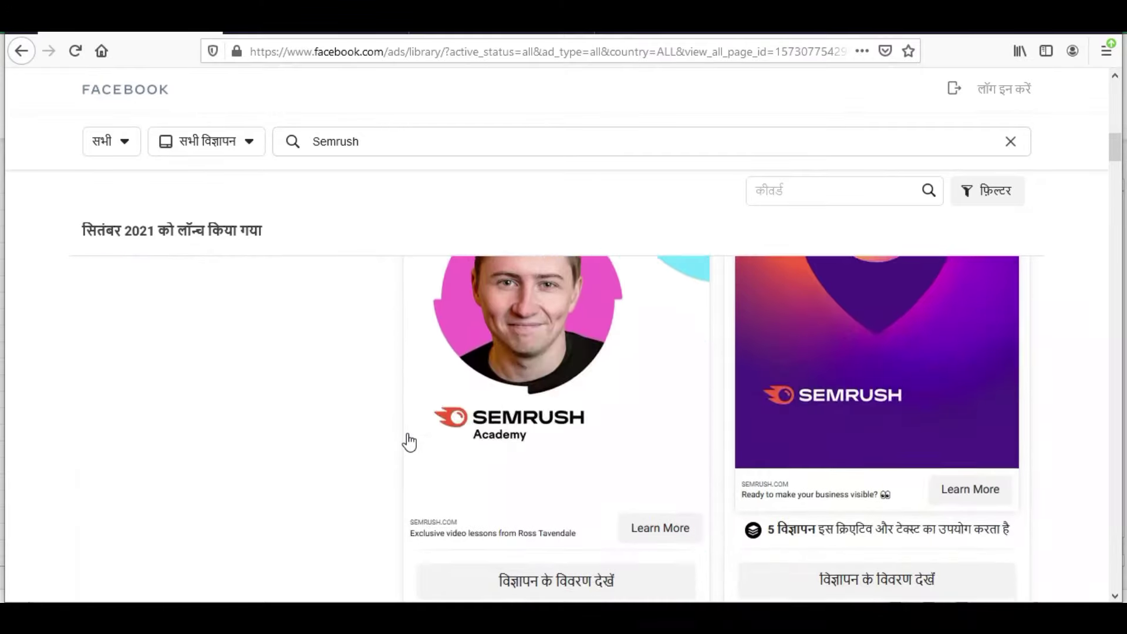
pyautogui.scroll(-8, 409, 441)
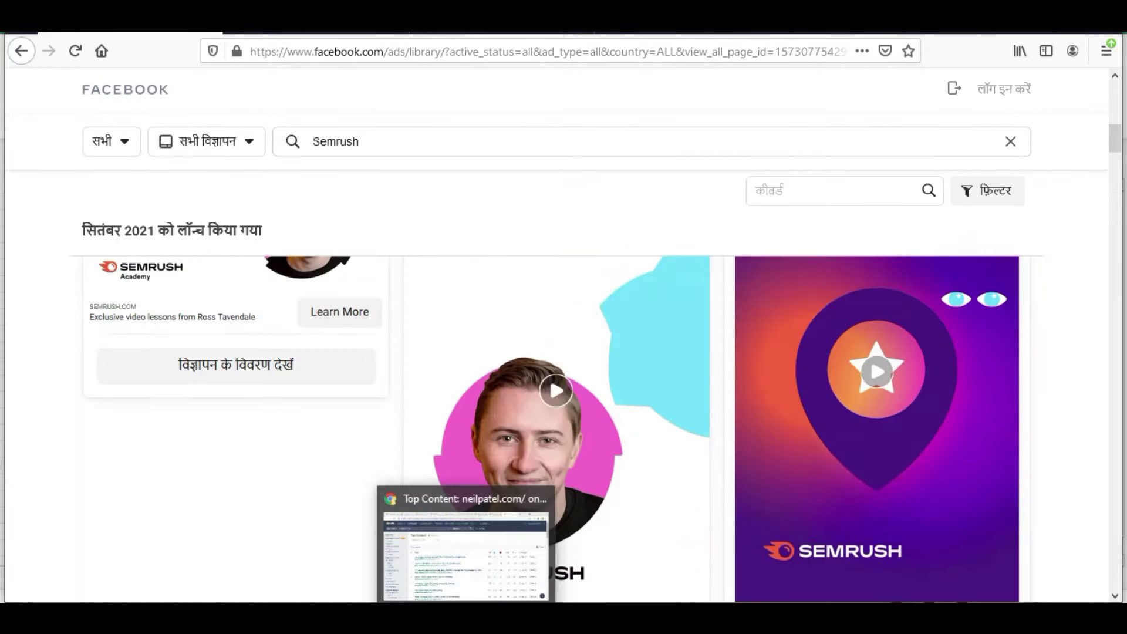
# Switch to Ahrefs in Chrome, open the neilpatel.com overview and check the PPC figure under organic keywords
pyautogui.click(427, 543)
pyautogui.click(36, 163)
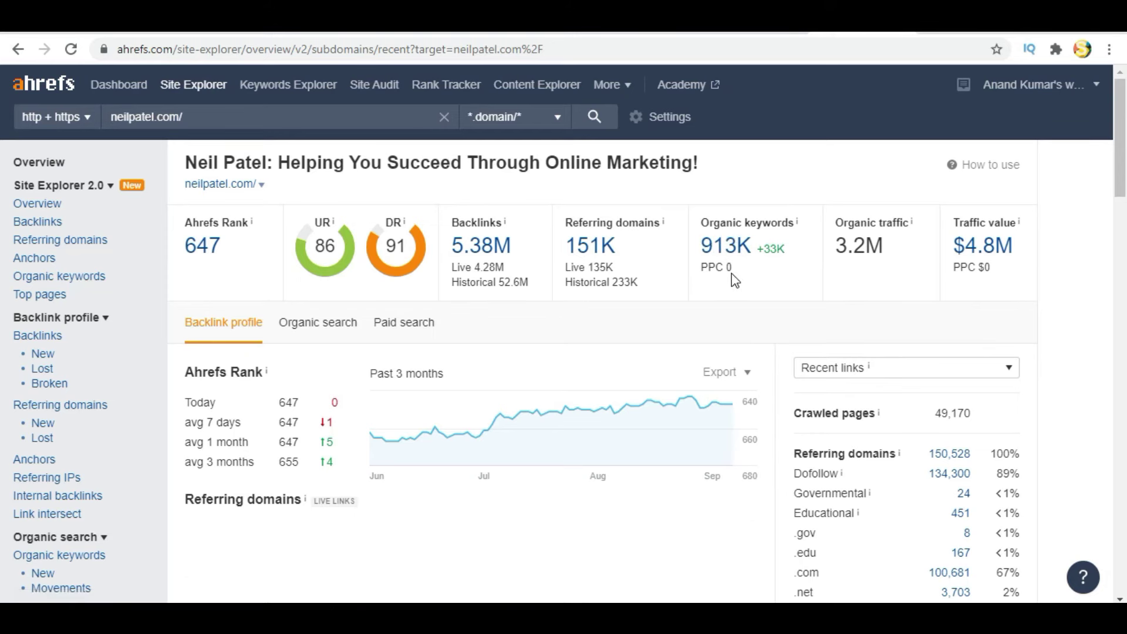
pyautogui.click(726, 267)
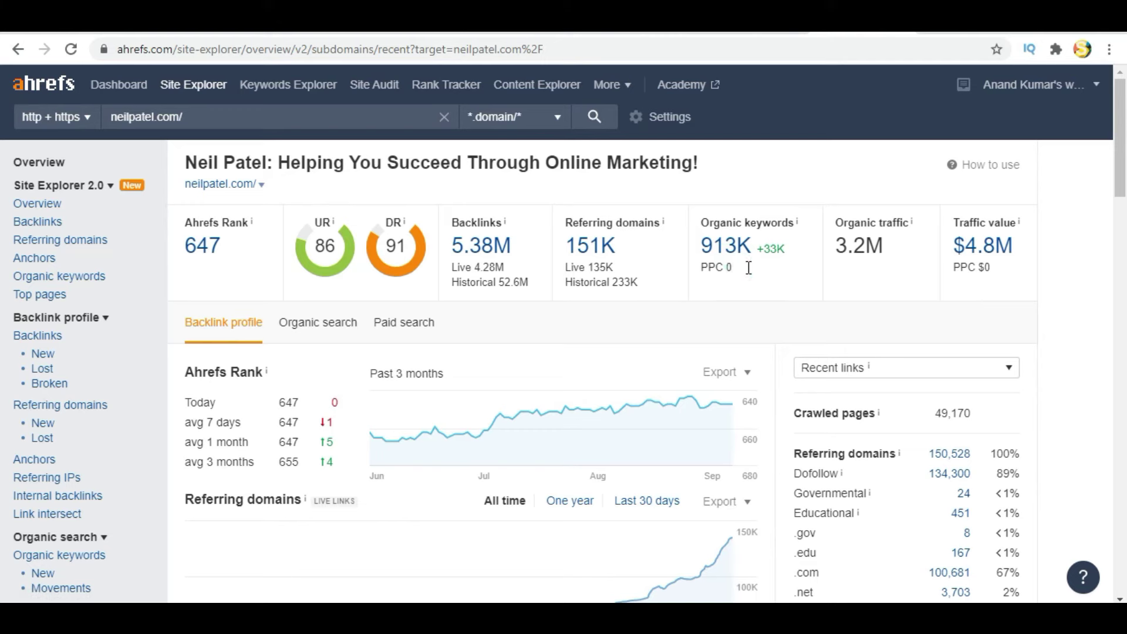
pyautogui.click(740, 267)
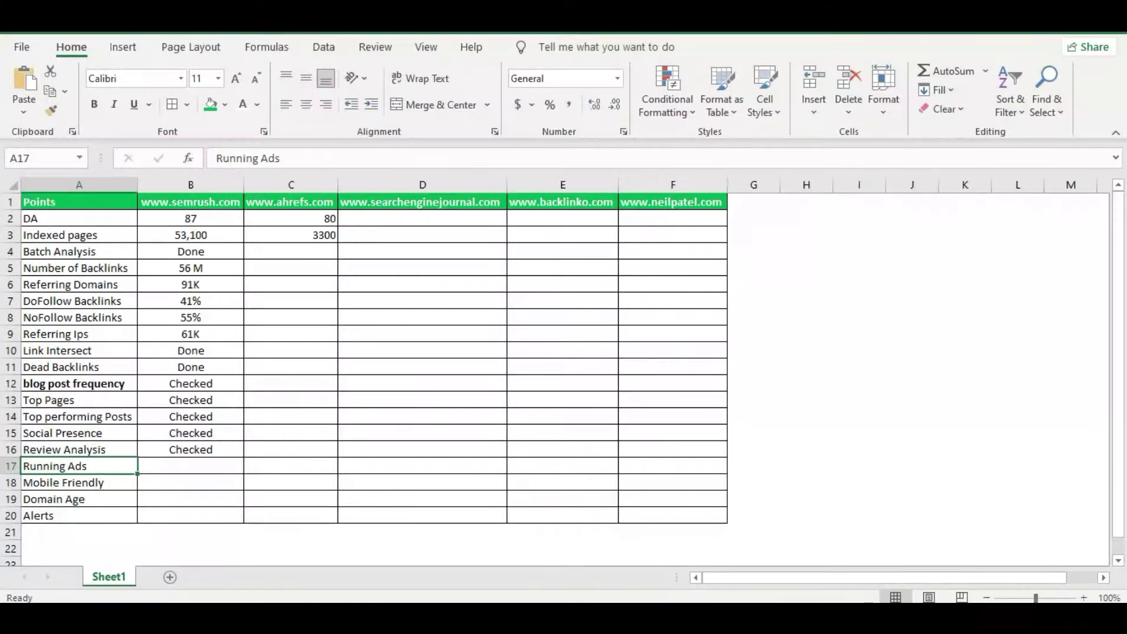
pyautogui.click(198, 465)
pyautogui.write('Done')
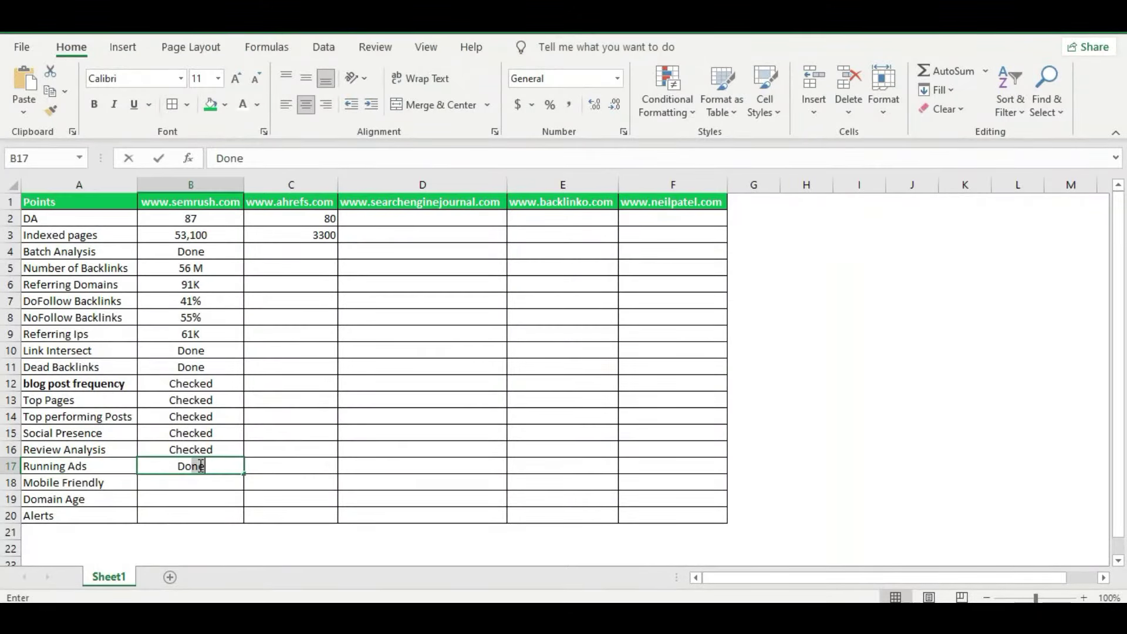
pyautogui.press('Return')
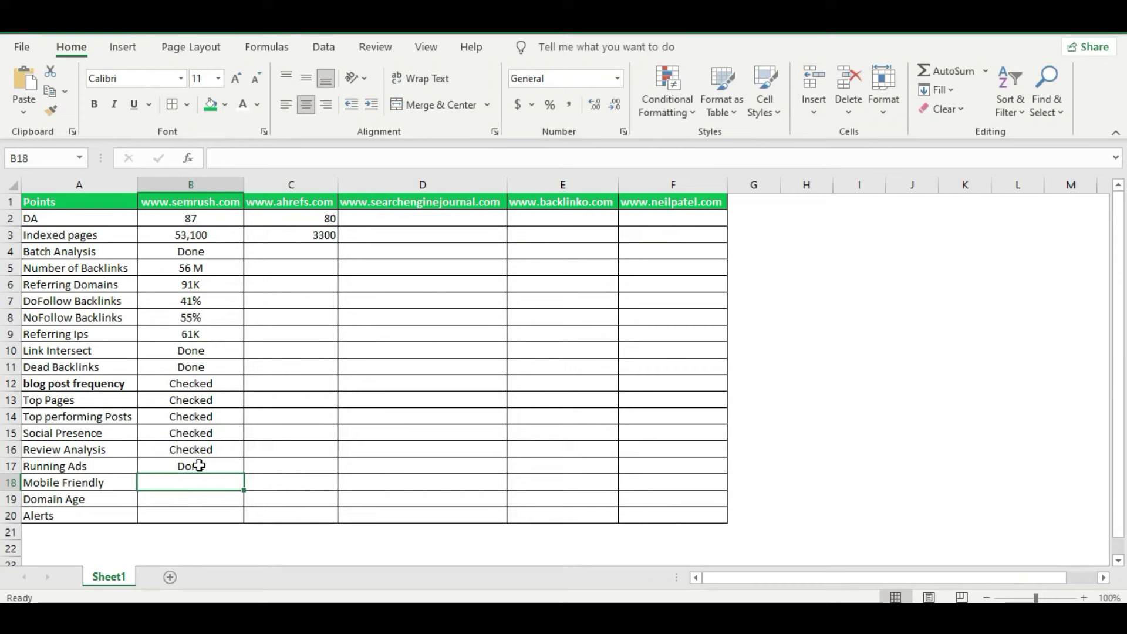
# Switch to Firefox, search Google for "mobile friendly test" and open Google's Mobile-Friendly Test tool
pyautogui.click(92, 481)
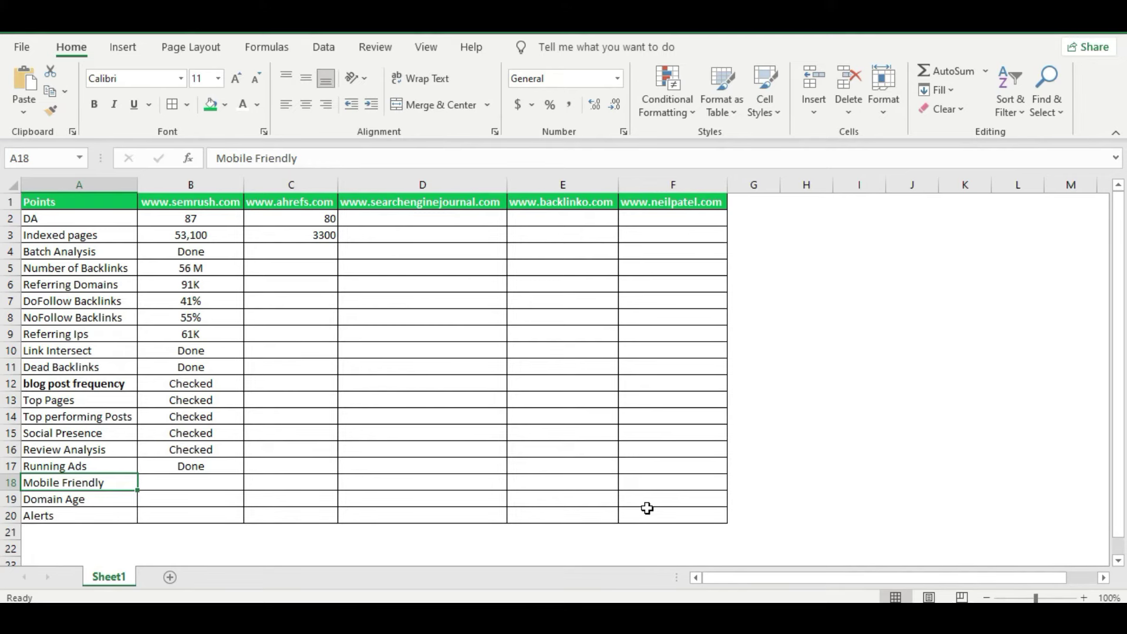
pyautogui.hotkey('alt', 'Tab')
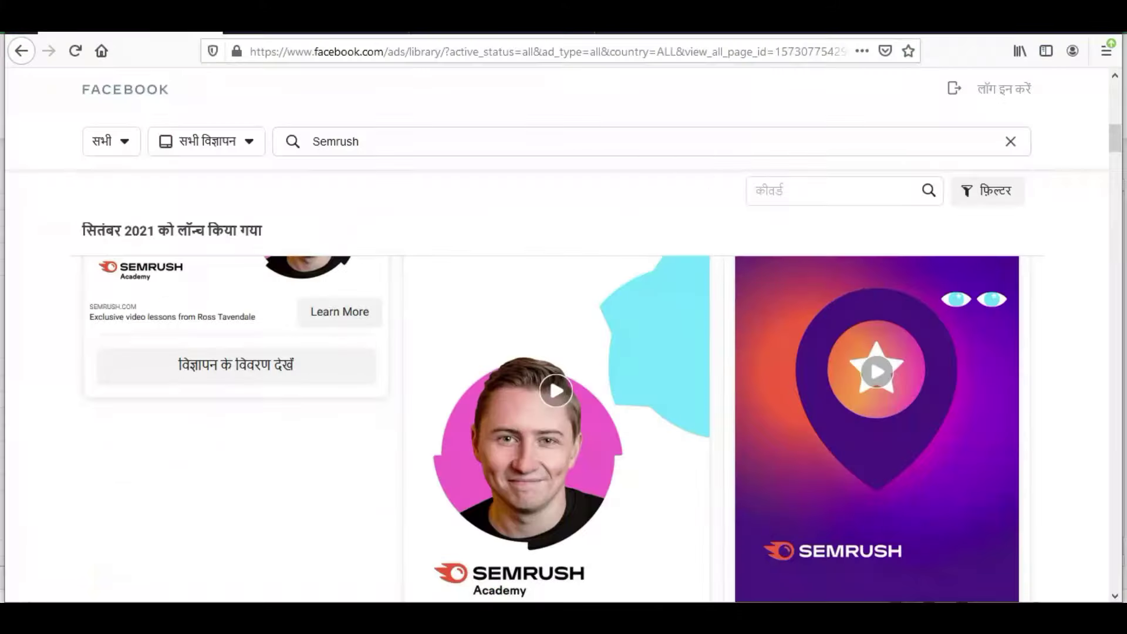
pyautogui.click(358, 51)
pyautogui.write('mobile f')
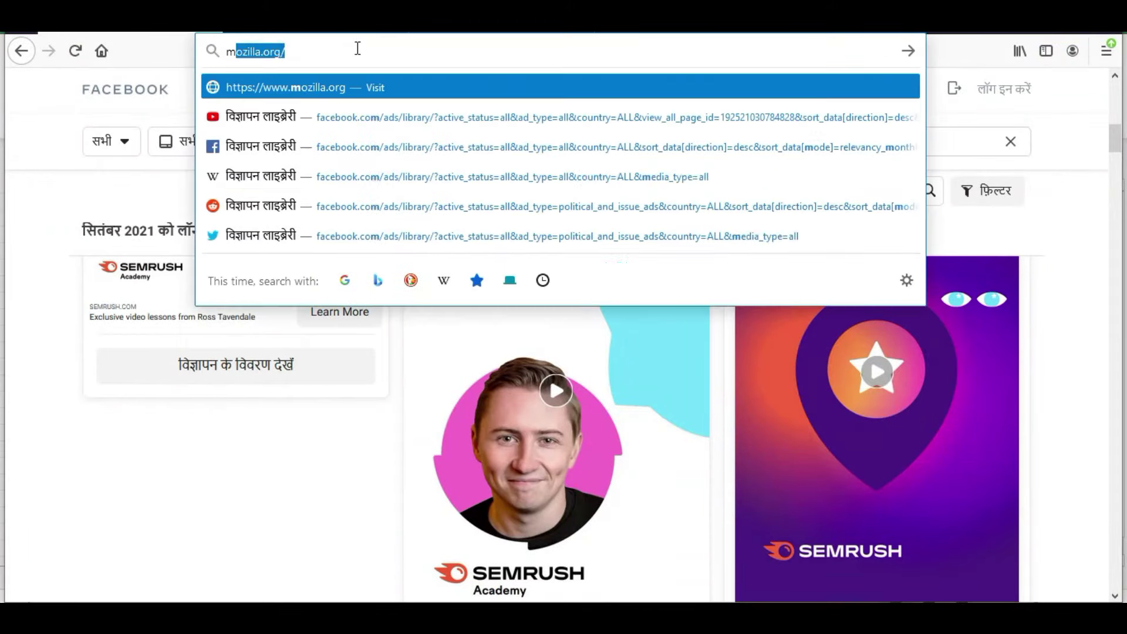
pyautogui.write('riendly test')
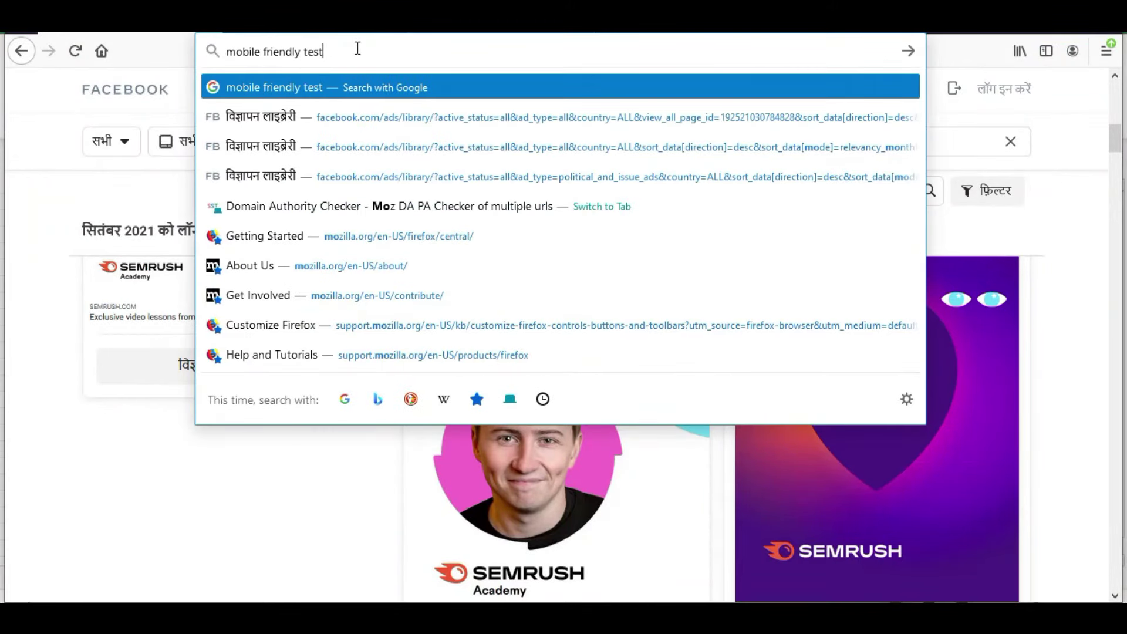
pyautogui.press('Return')
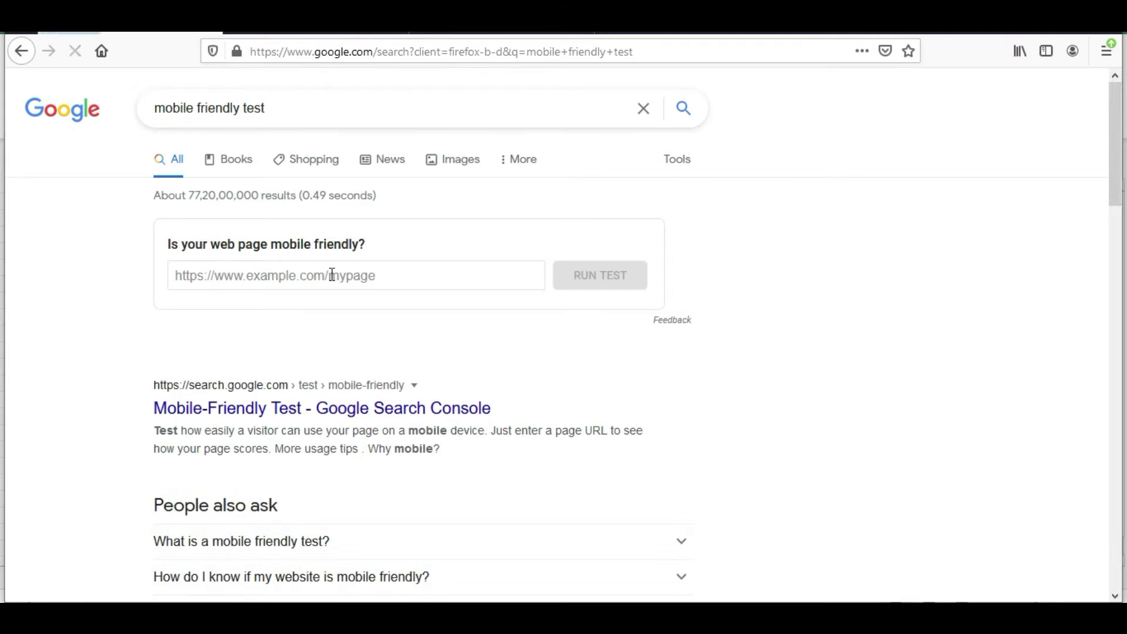
pyautogui.click(315, 425)
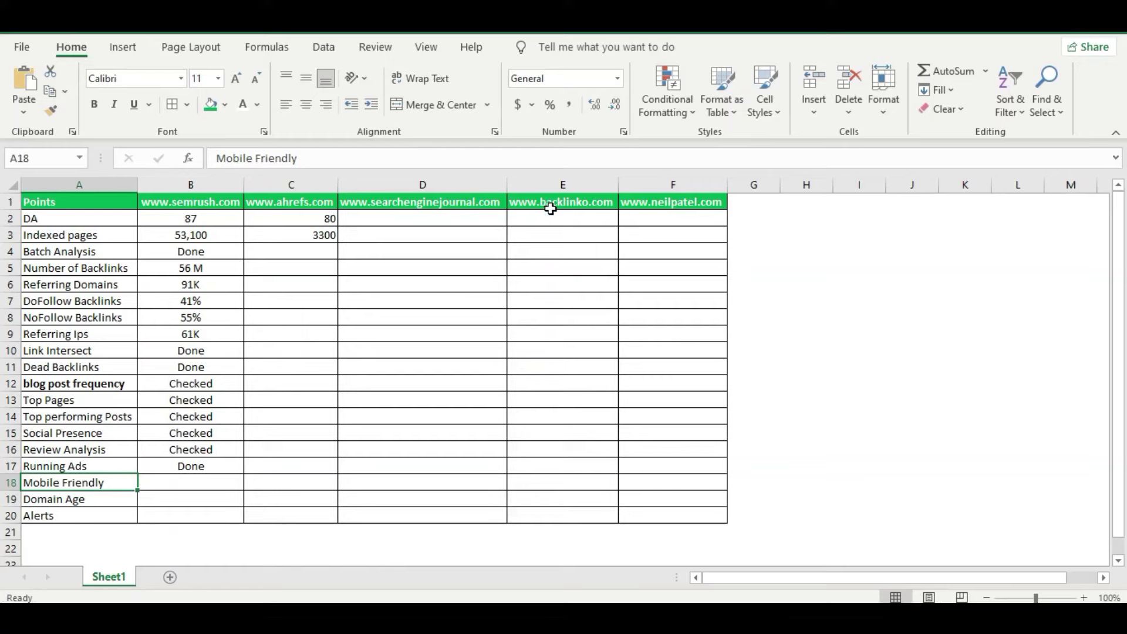
pyautogui.click(551, 209)
pyautogui.hotkey('ctrl', 'c')
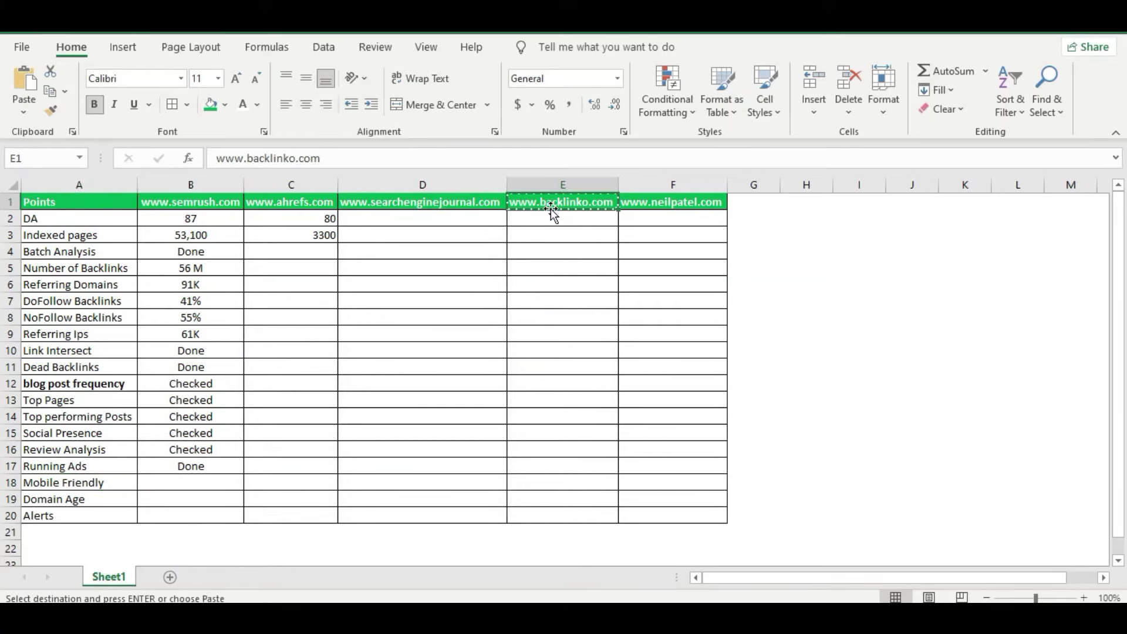
pyautogui.click(674, 209)
pyautogui.hotkey('ctrl', 'c')
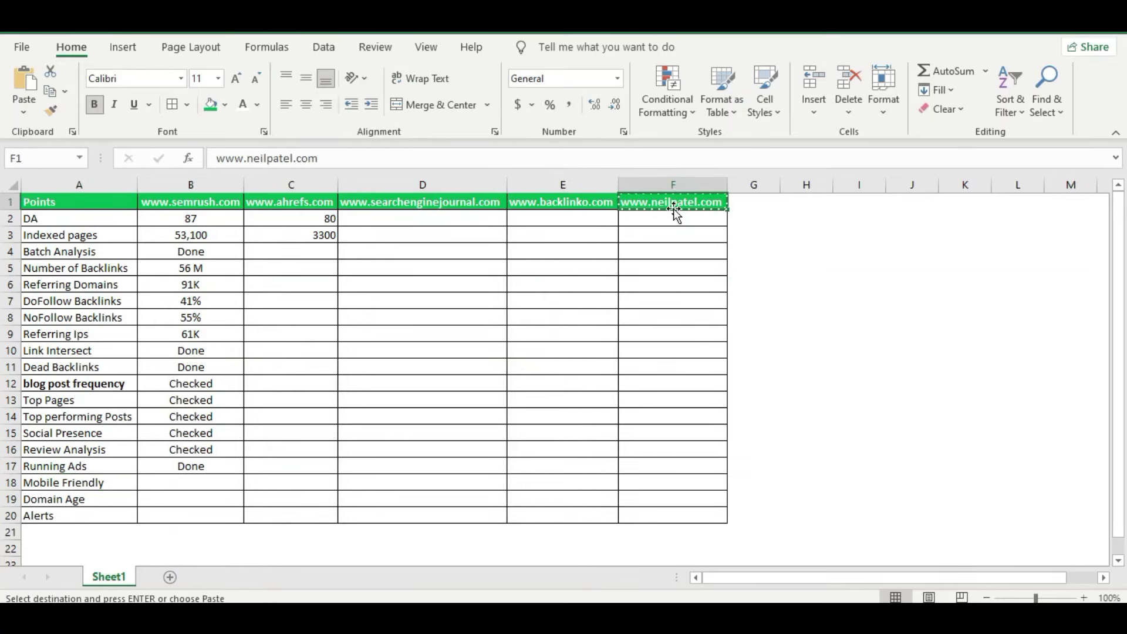
pyautogui.hotkey('alt', 'Tab')
pyautogui.hotkey('ctrl', 'v')
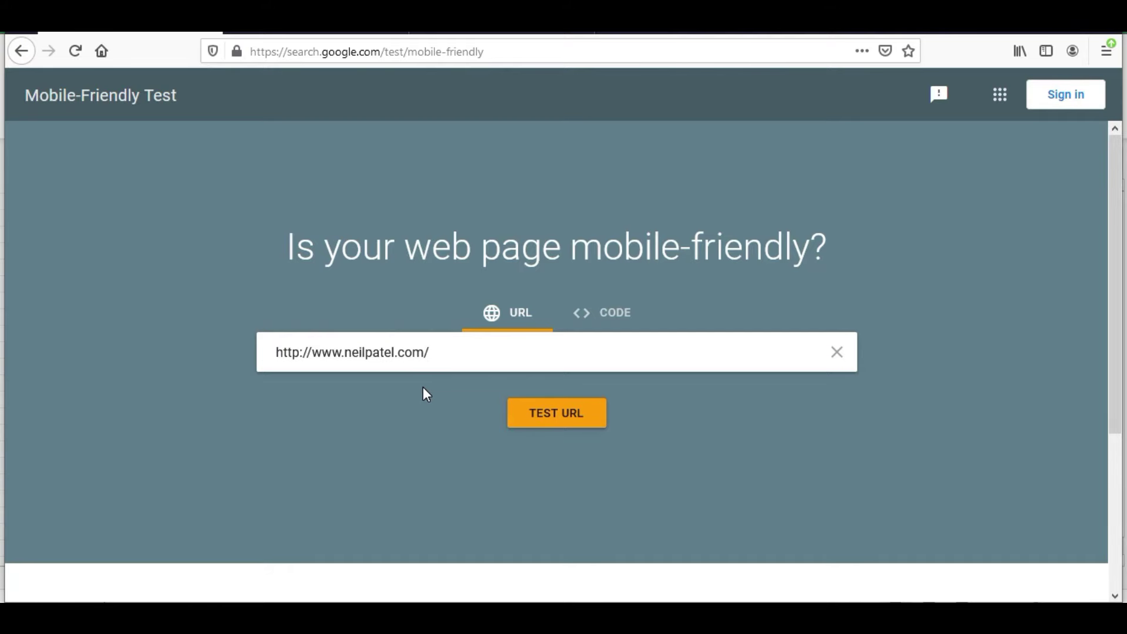
pyautogui.click(523, 409)
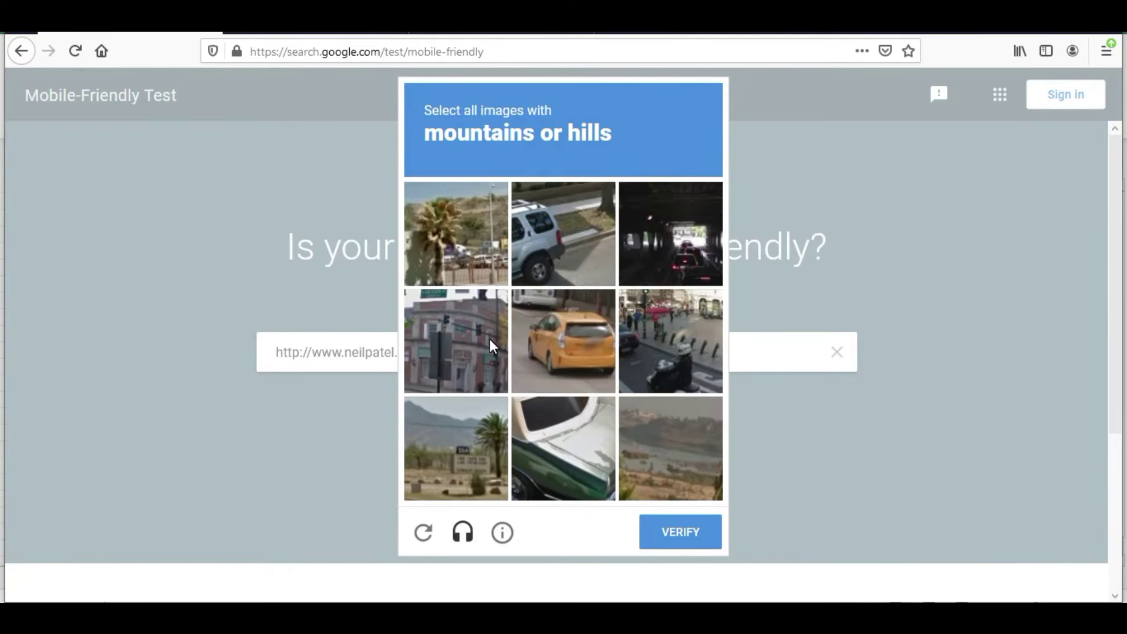
# Complete the image challenge by selecting the mountains or hills, and check the mobile-friendliness verdict for neilpatel.com
pyautogui.click(463, 220)
pyautogui.click(485, 443)
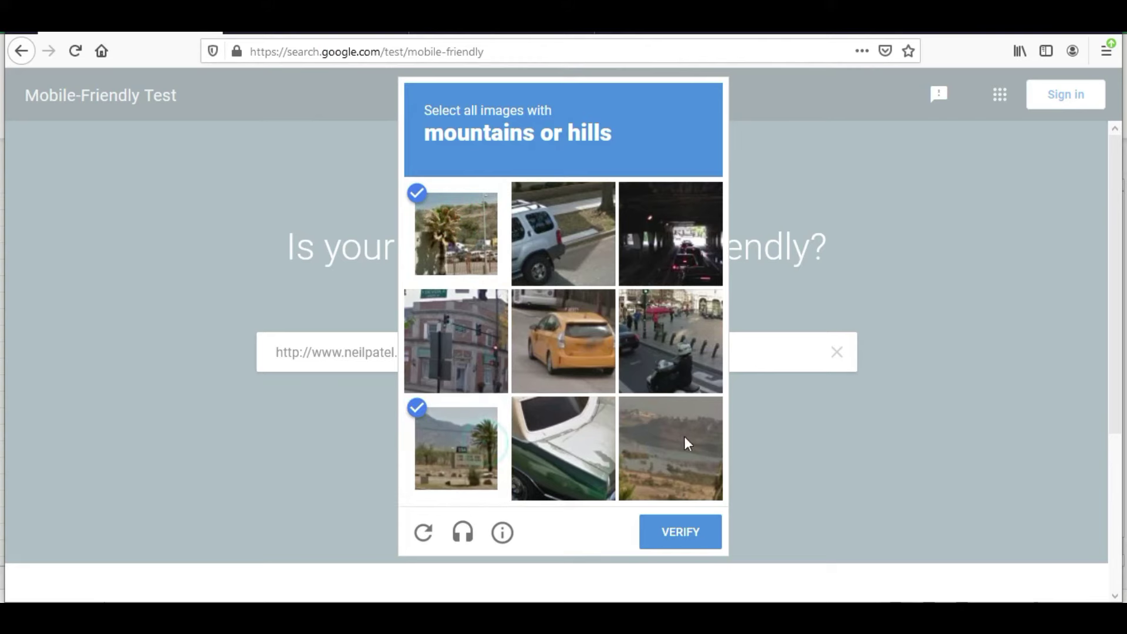
pyautogui.click(687, 438)
pyautogui.click(678, 529)
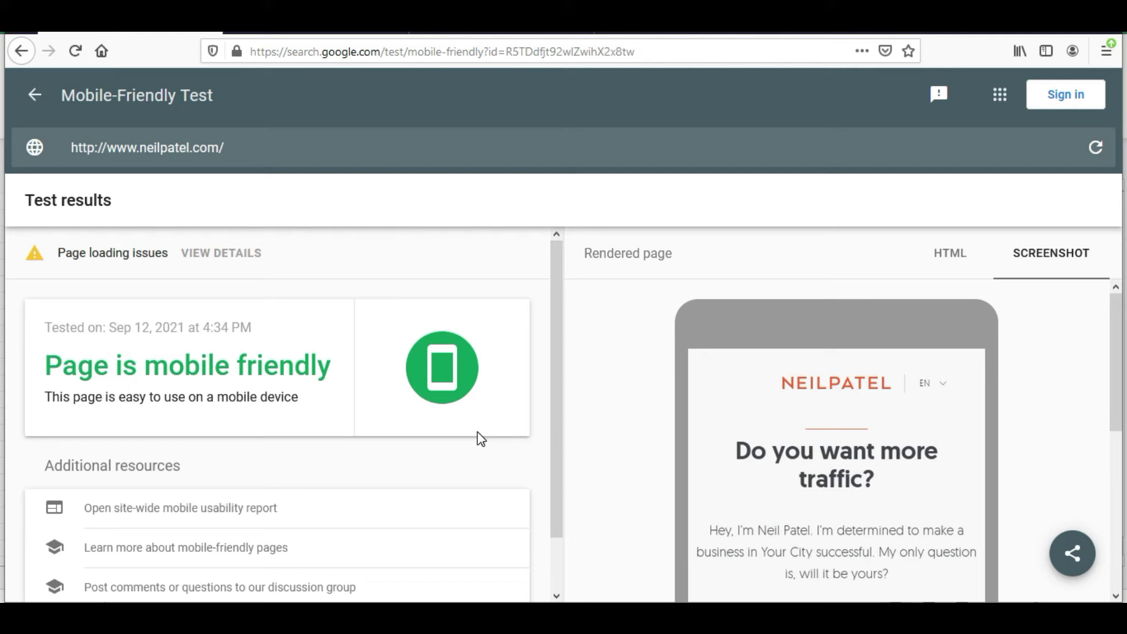
pyautogui.scroll(-1, 536, 465)
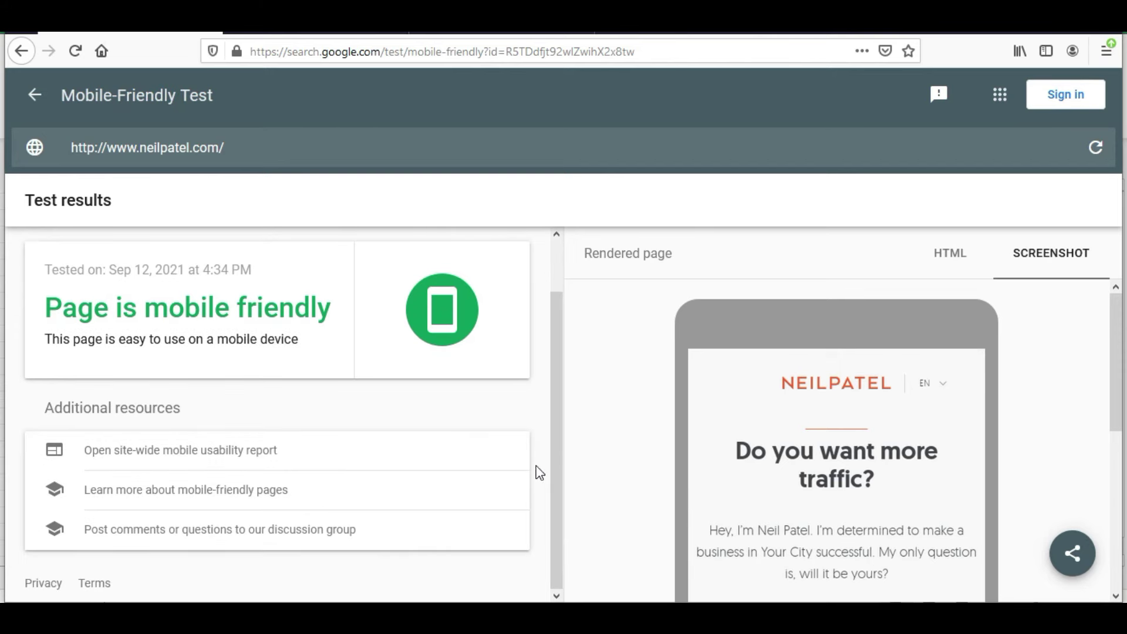
pyautogui.moveTo(46, 316); pyautogui.dragTo(346, 317)
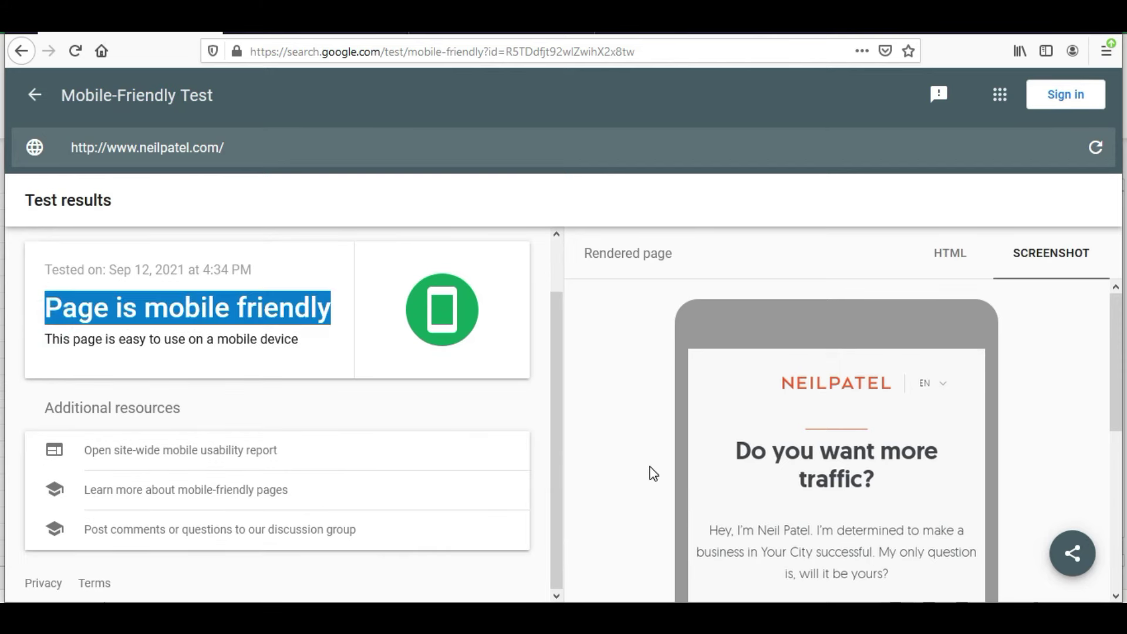
# Copy the Domain Age label in the Excel sheet and open whois.com in Firefox
pyautogui.hotkey('alt', 'Tab')
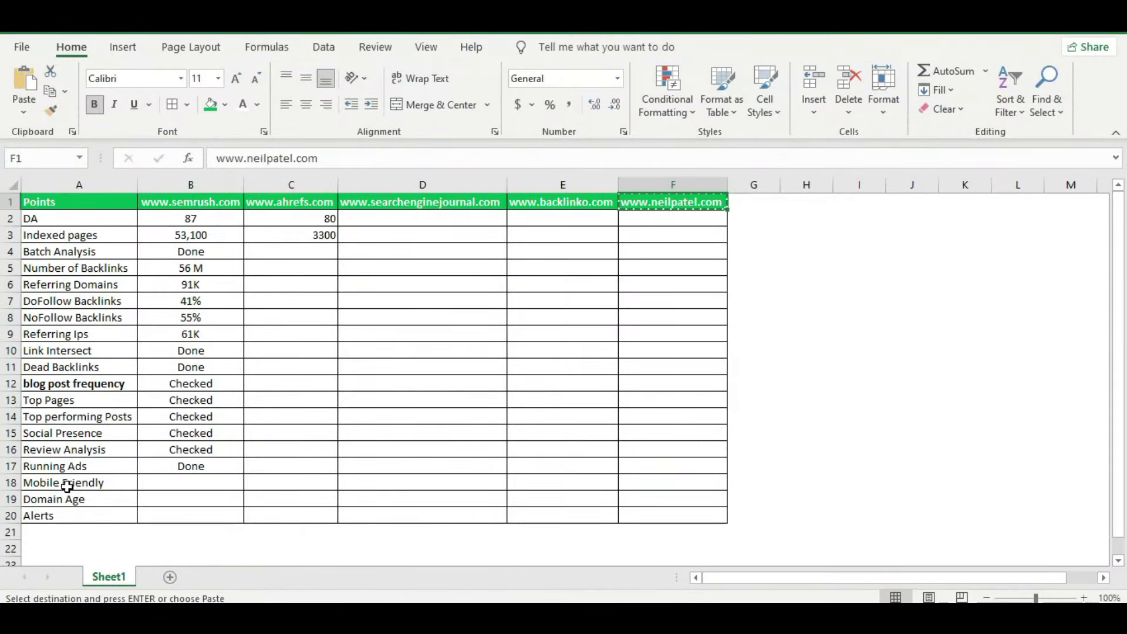
pyautogui.click(101, 498)
pyautogui.hotkey('ctrl', 'c')
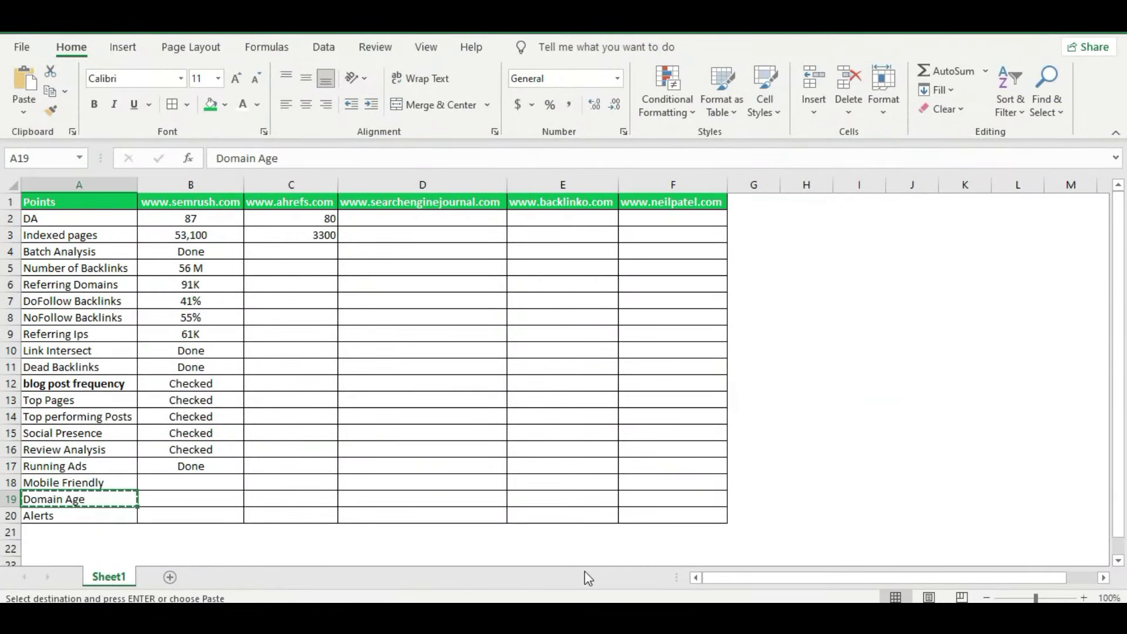
pyautogui.hotkey('alt', 'Tab')
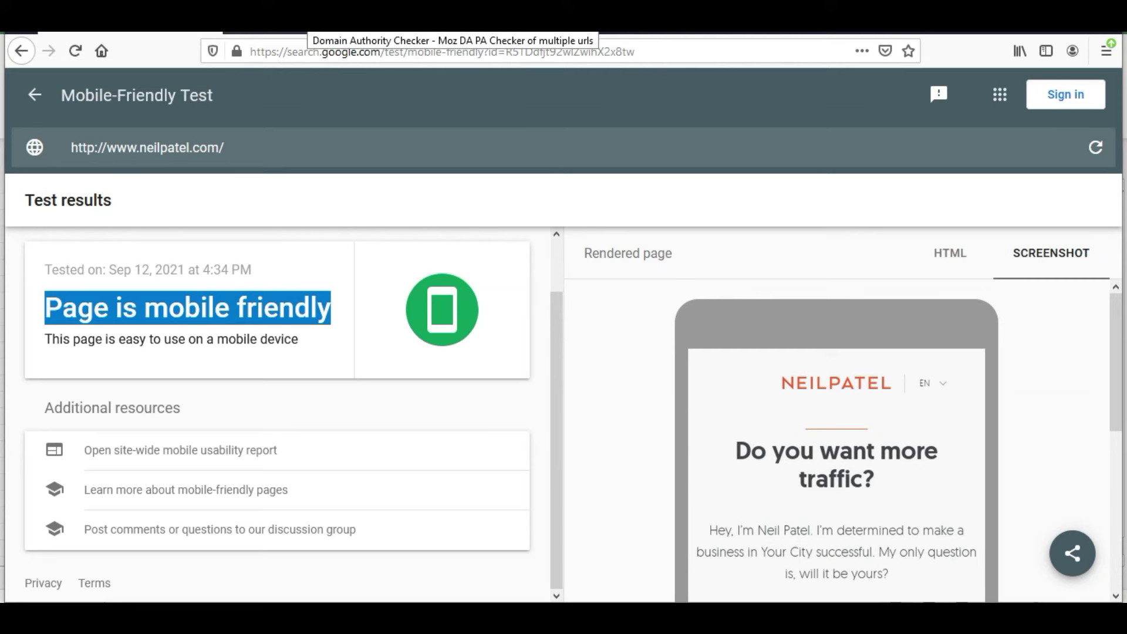
pyautogui.click(364, 50)
pyautogui.write('whois.')
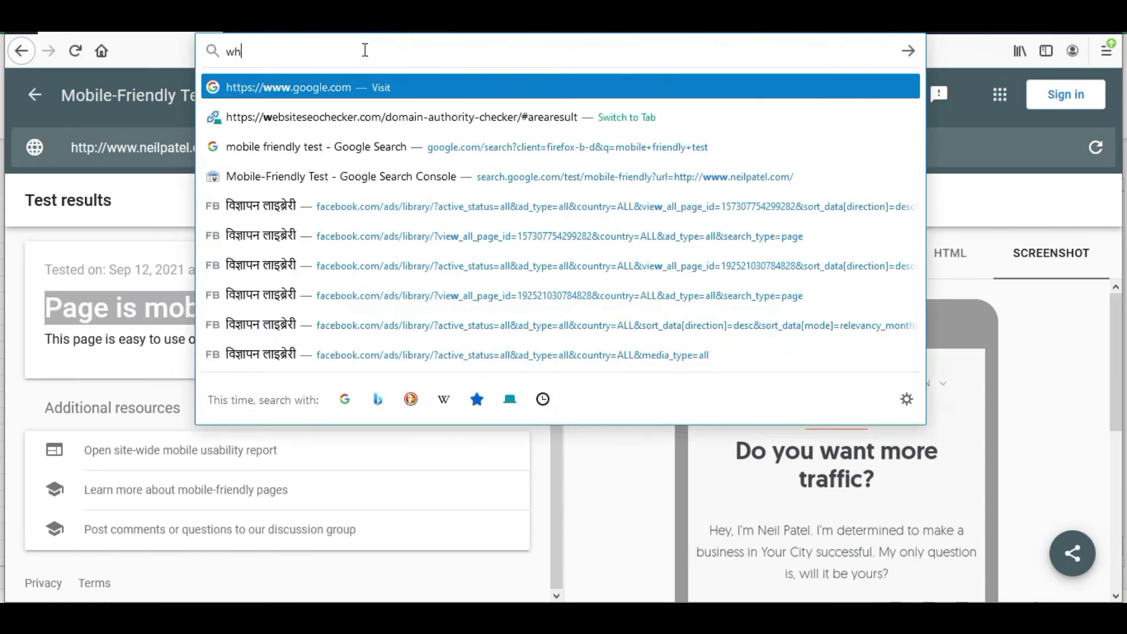
pyautogui.write('com')
pyautogui.press('Return')
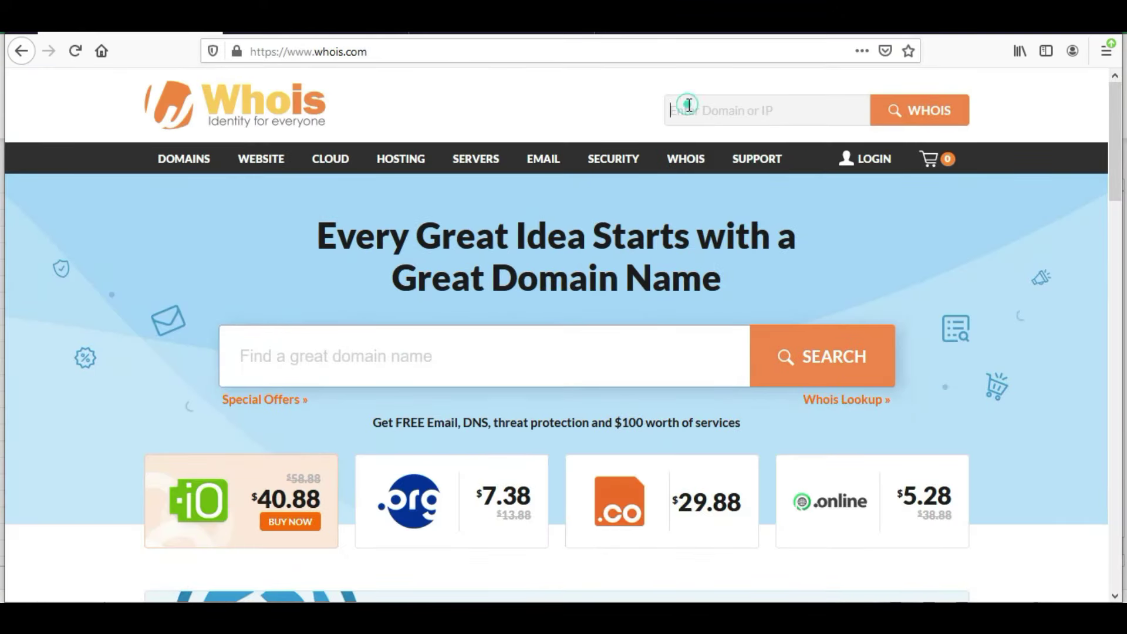
pyautogui.click(689, 105)
pyautogui.write('Domain Age')
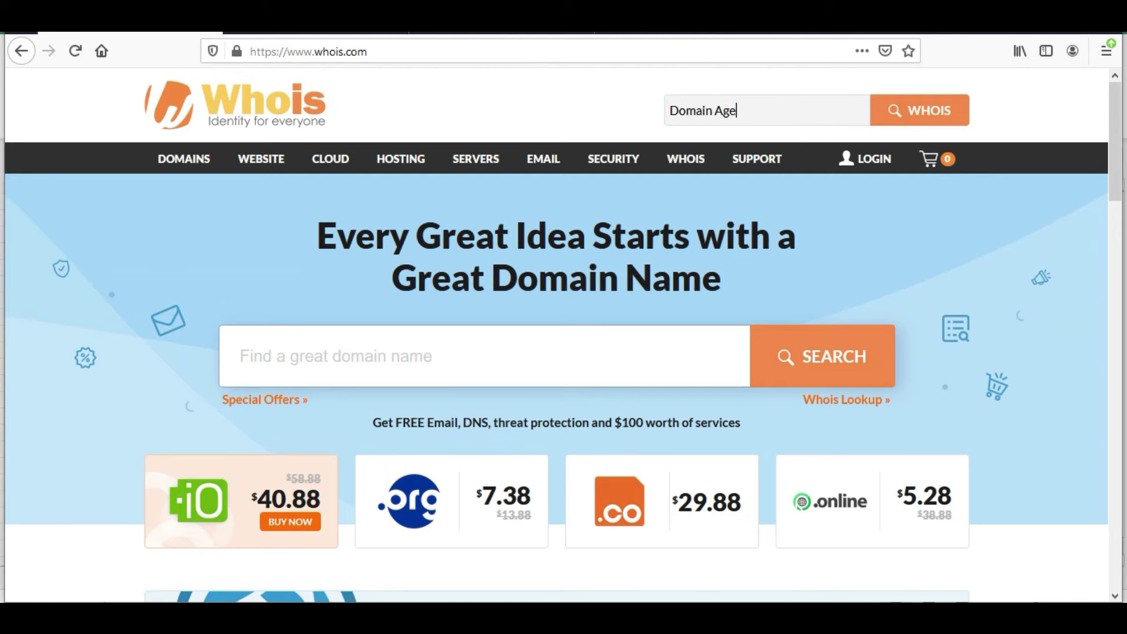
pyautogui.hotkey('alt', 'Tab')
pyautogui.click(651, 200)
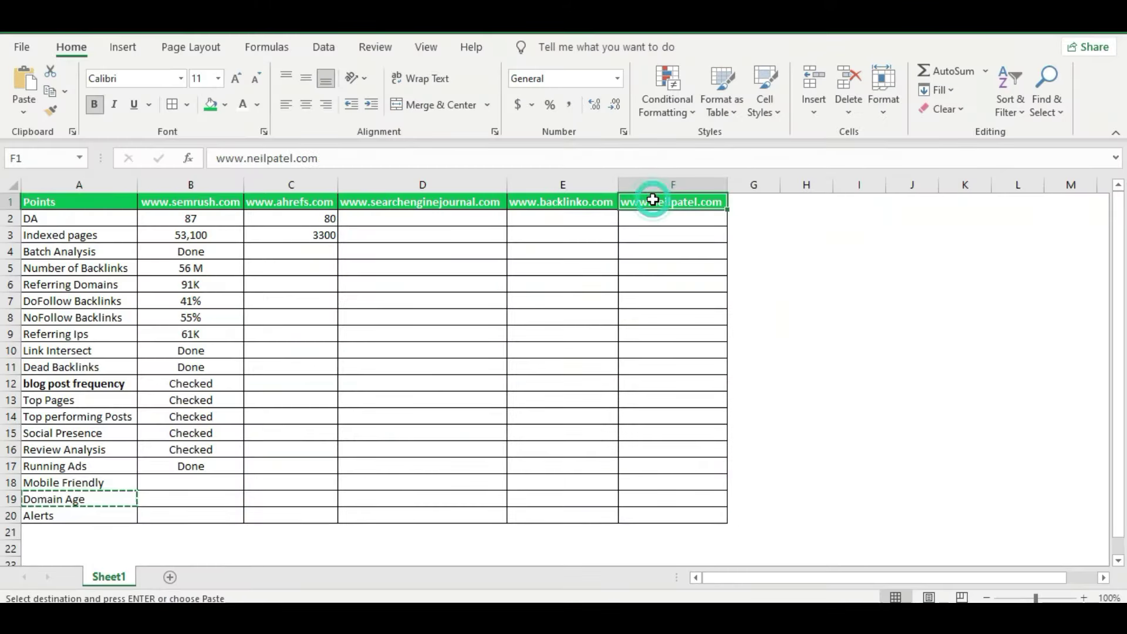
pyautogui.hotkey('ctrl', 'c')
pyautogui.hotkey('alt', 'Tab')
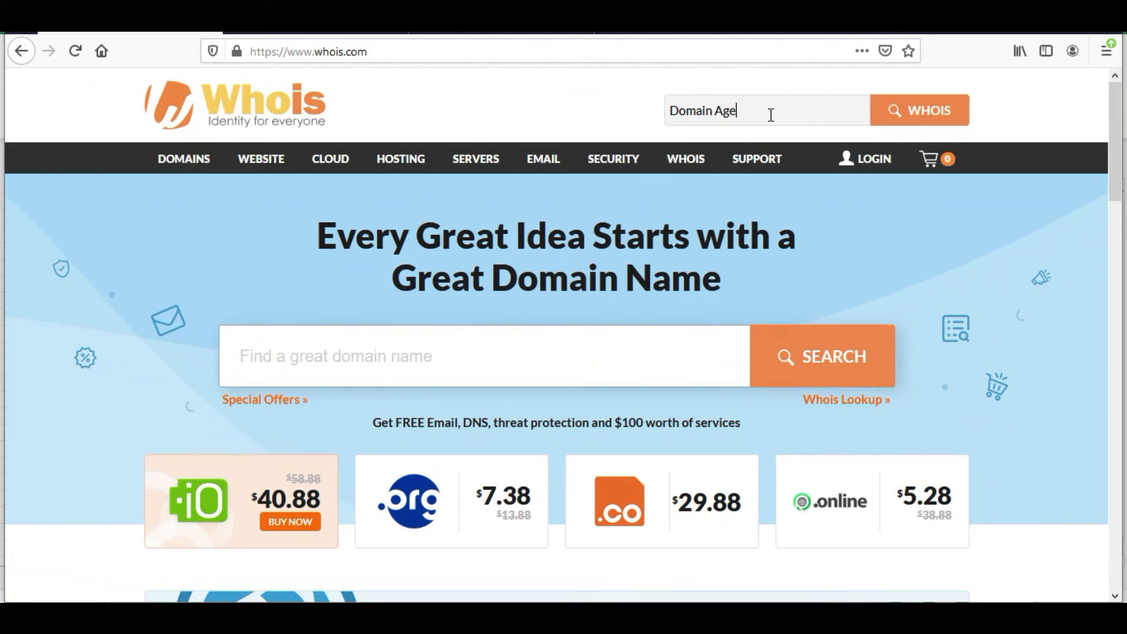
pyautogui.moveTo(769, 113); pyautogui.dragTo(408, 105)
pyautogui.hotkey('ctrl', 'v')
pyautogui.press('Return')
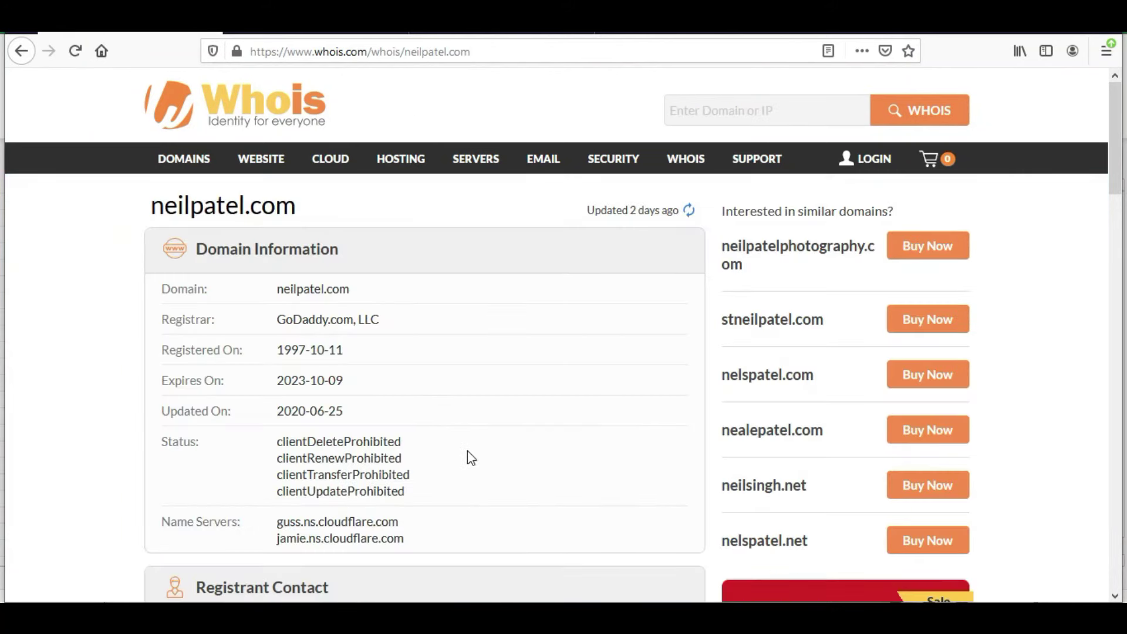
pyautogui.moveTo(202, 346); pyautogui.dragTo(403, 353)
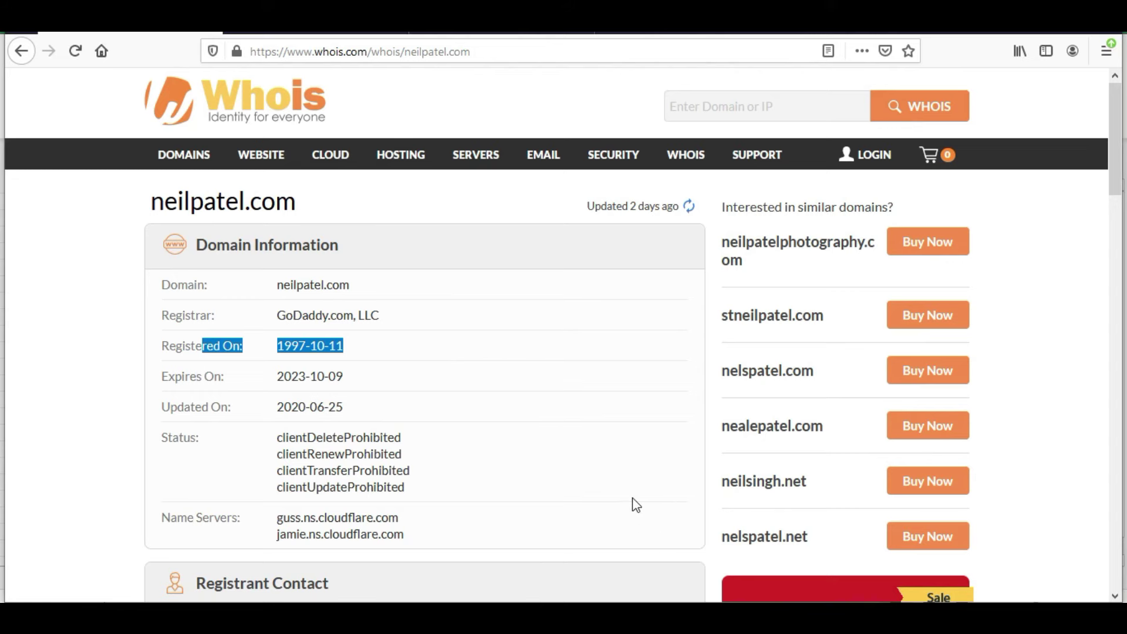
pyautogui.hotkey('alt', 'Tab')
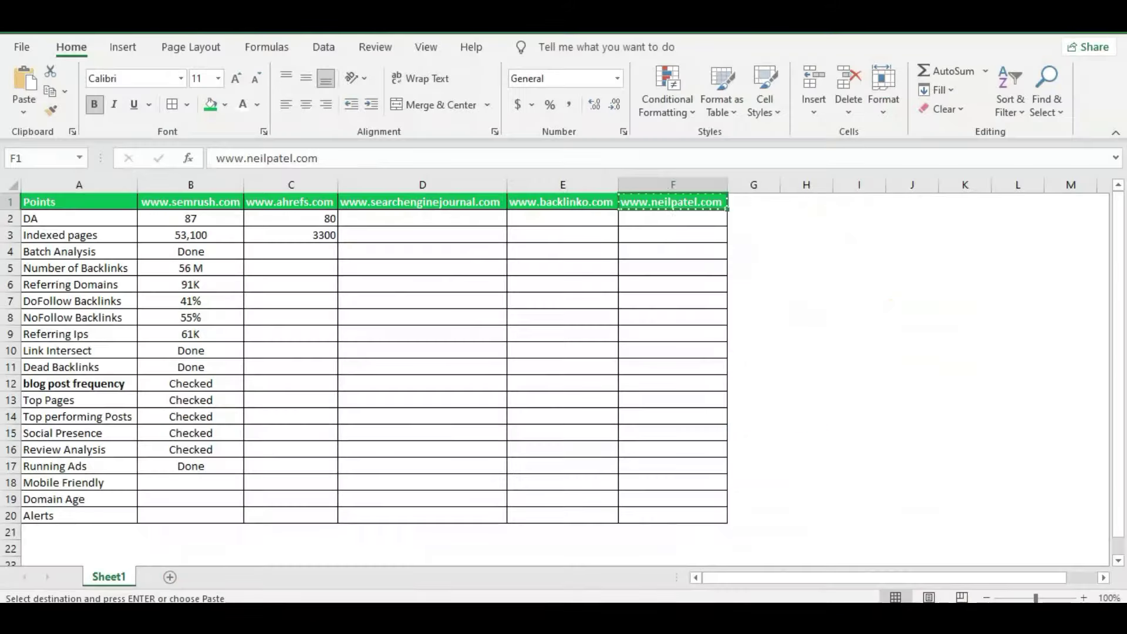
pyautogui.click(463, 450)
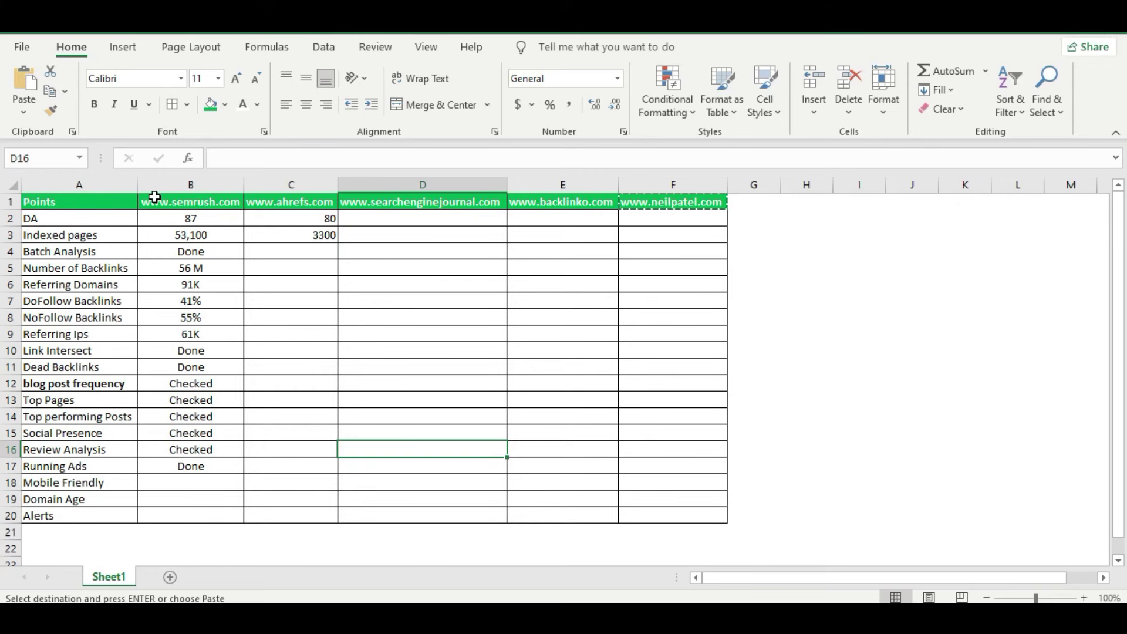
pyautogui.moveTo(154, 197); pyautogui.dragTo(417, 232)
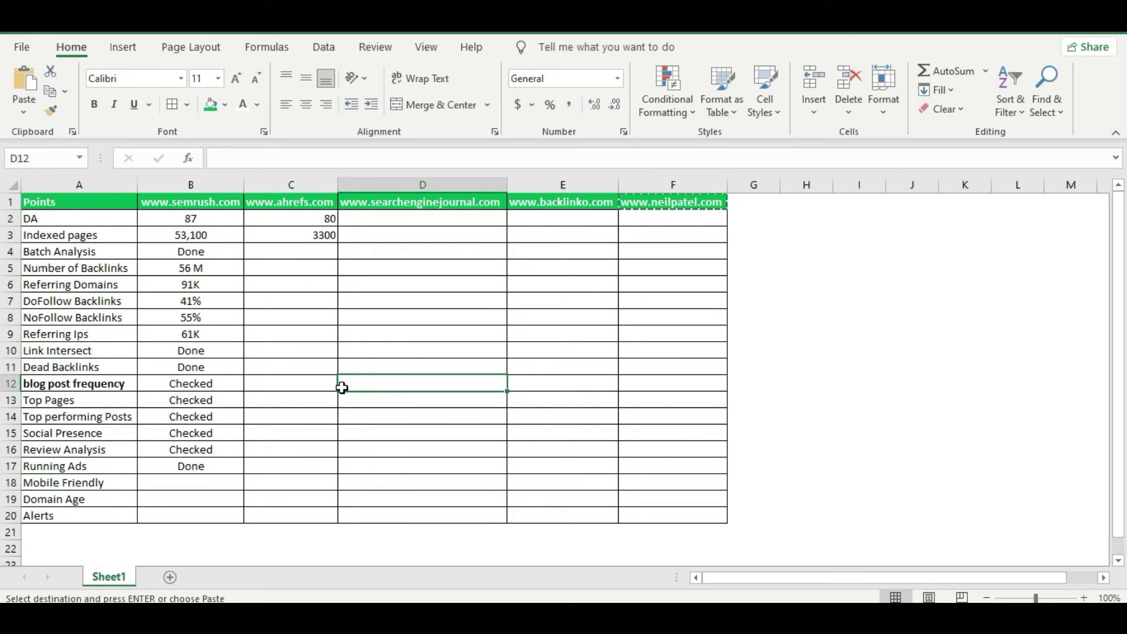
pyautogui.click(213, 479)
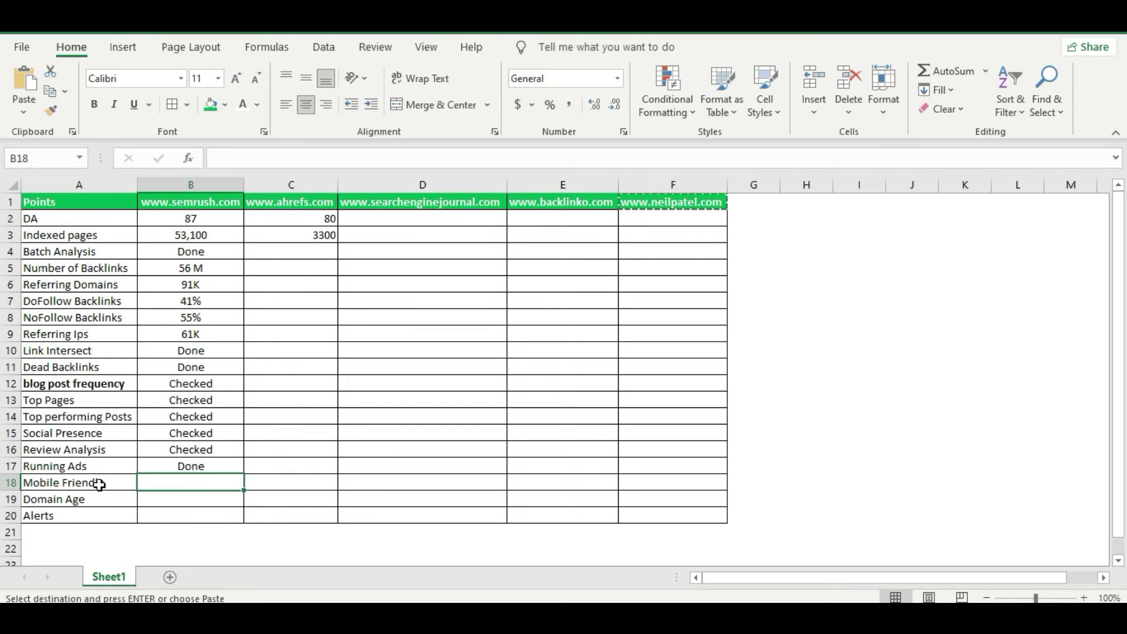
pyautogui.doubleClick(185, 482)
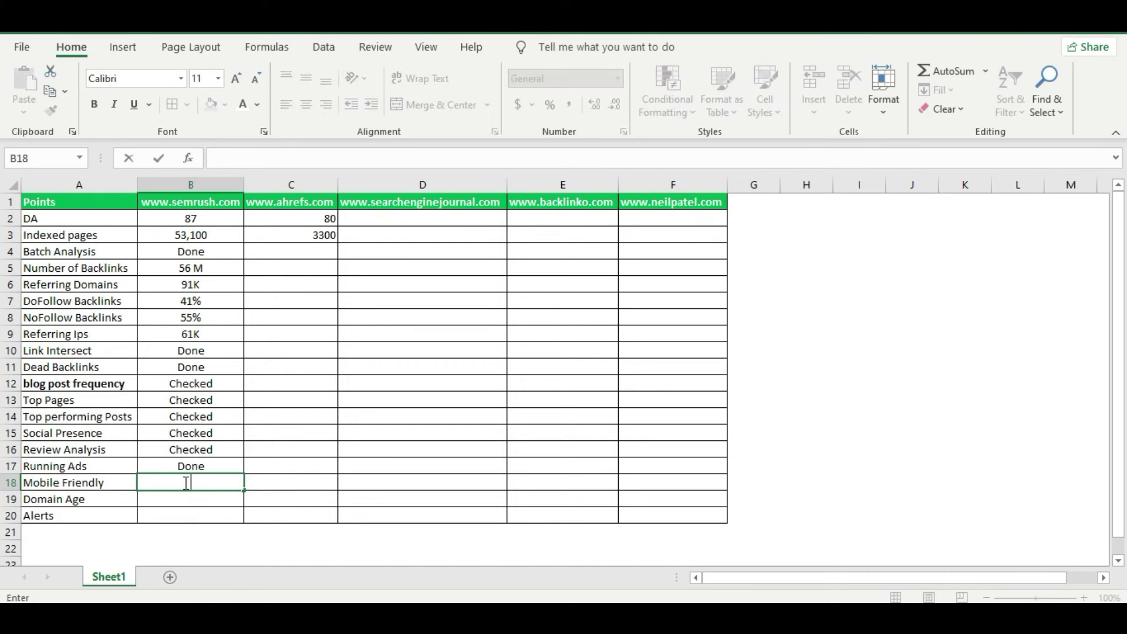
pyautogui.write('Yes')
pyautogui.press('Return')
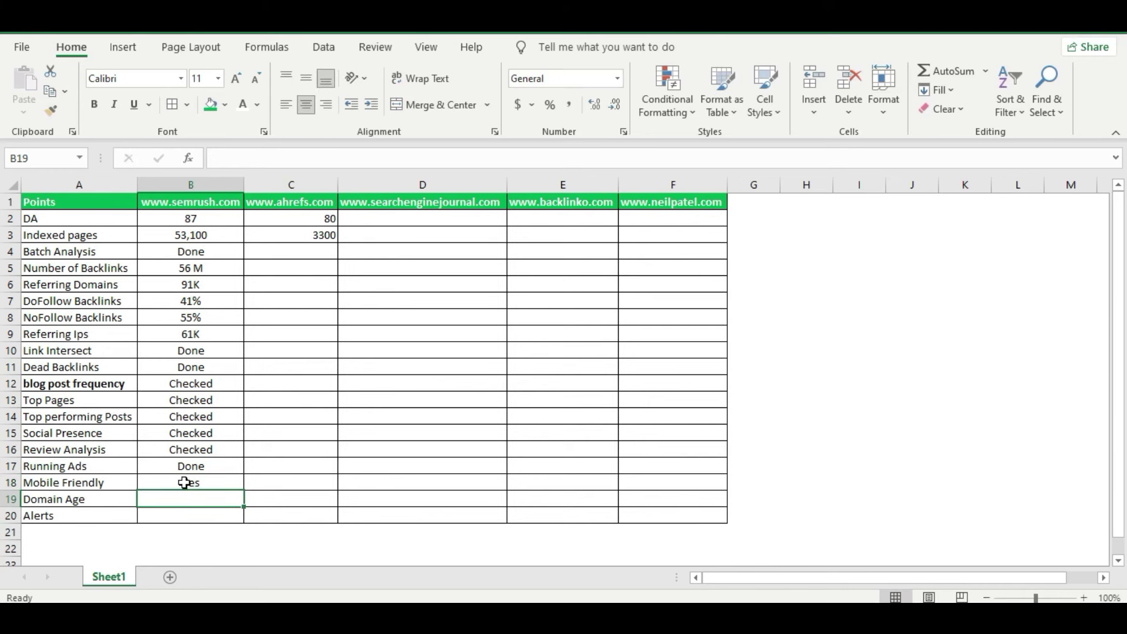
pyautogui.write('23')
pyautogui.press('Return')
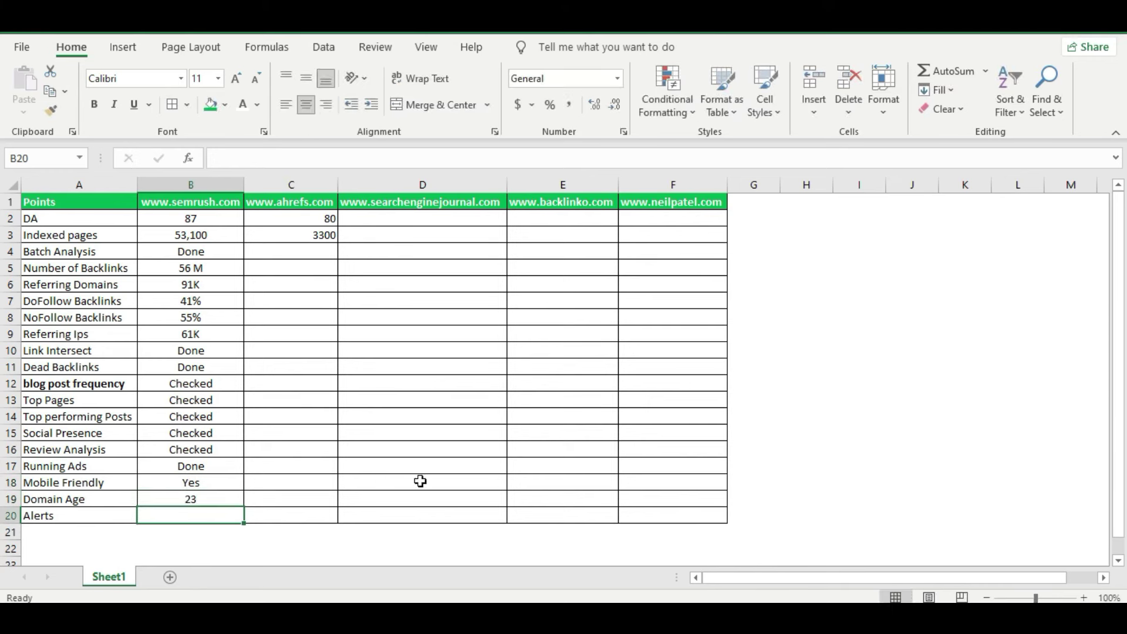
pyautogui.click(421, 481)
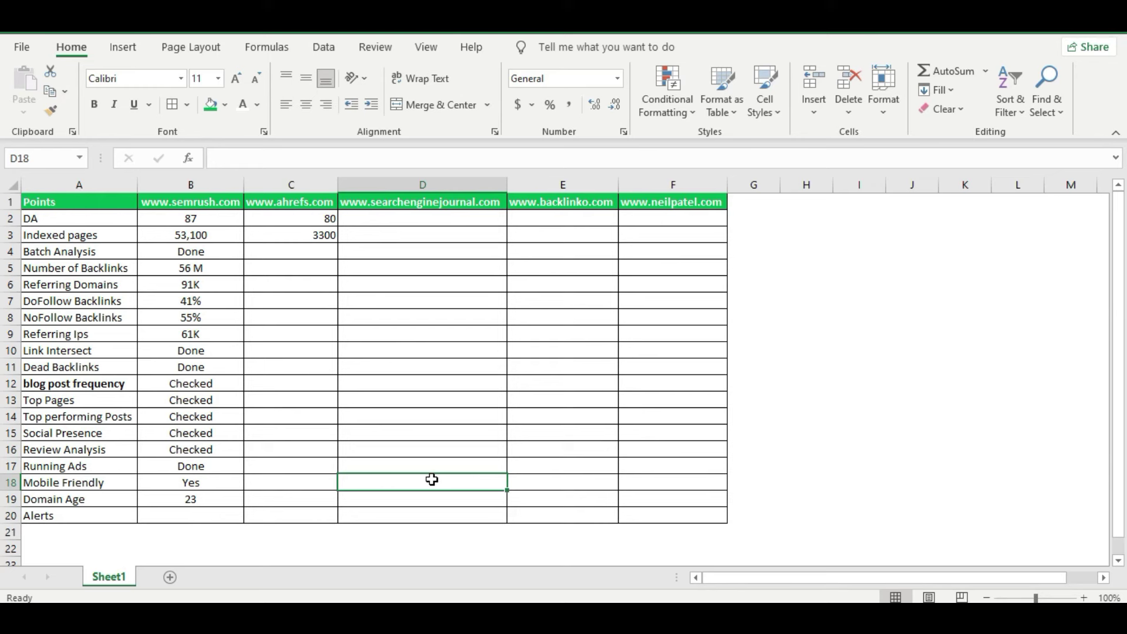
# Switch to Firefox and search for "Google alerts"
pyautogui.hotkey('alt', 'Tab')
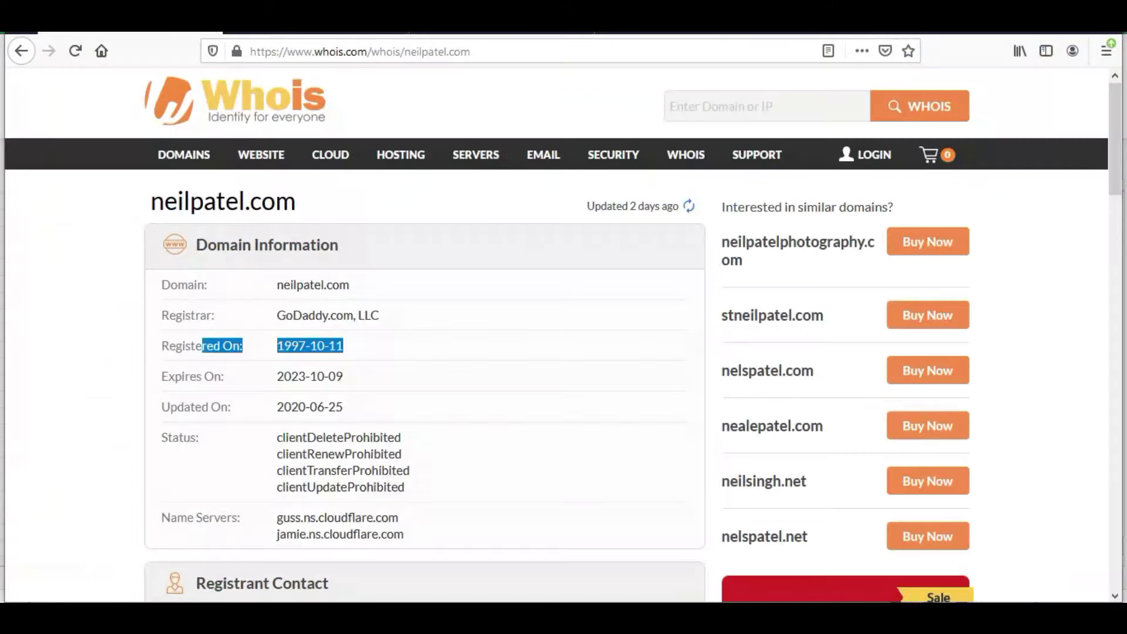
pyautogui.click(289, 51)
pyautogui.write('Google ale')
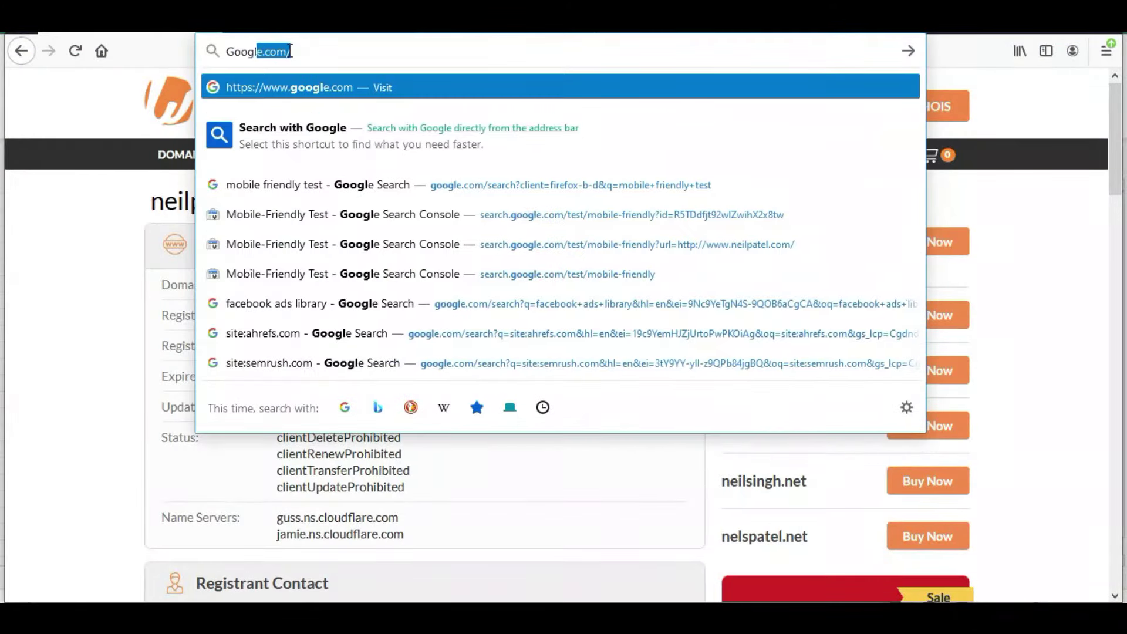
pyautogui.write('rts')
pyautogui.press('Return')
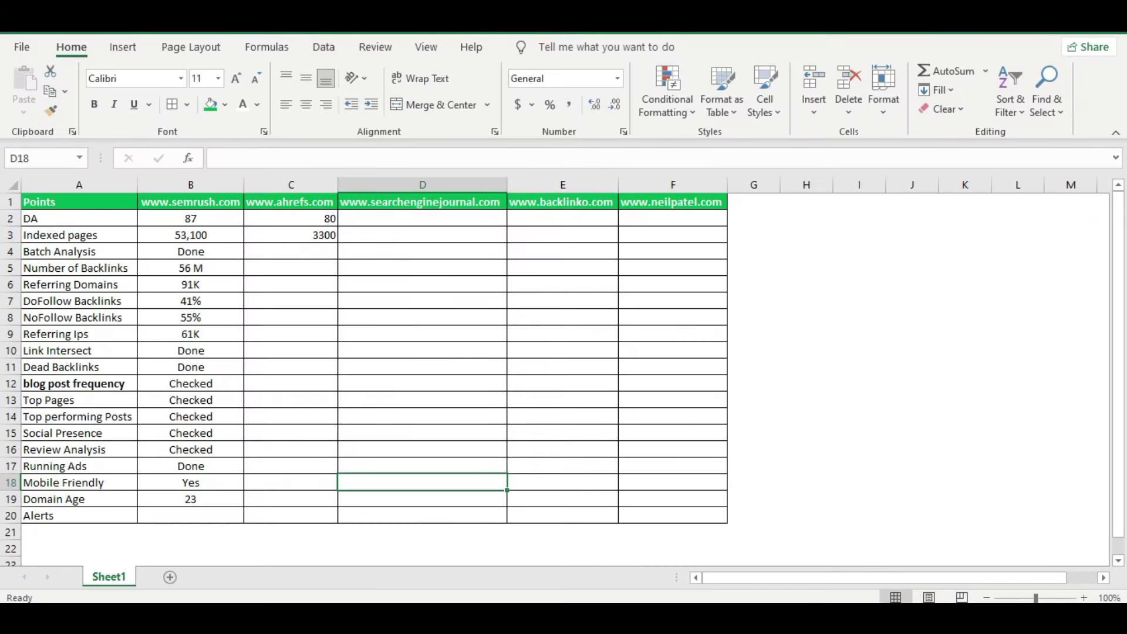
pyautogui.click(709, 431)
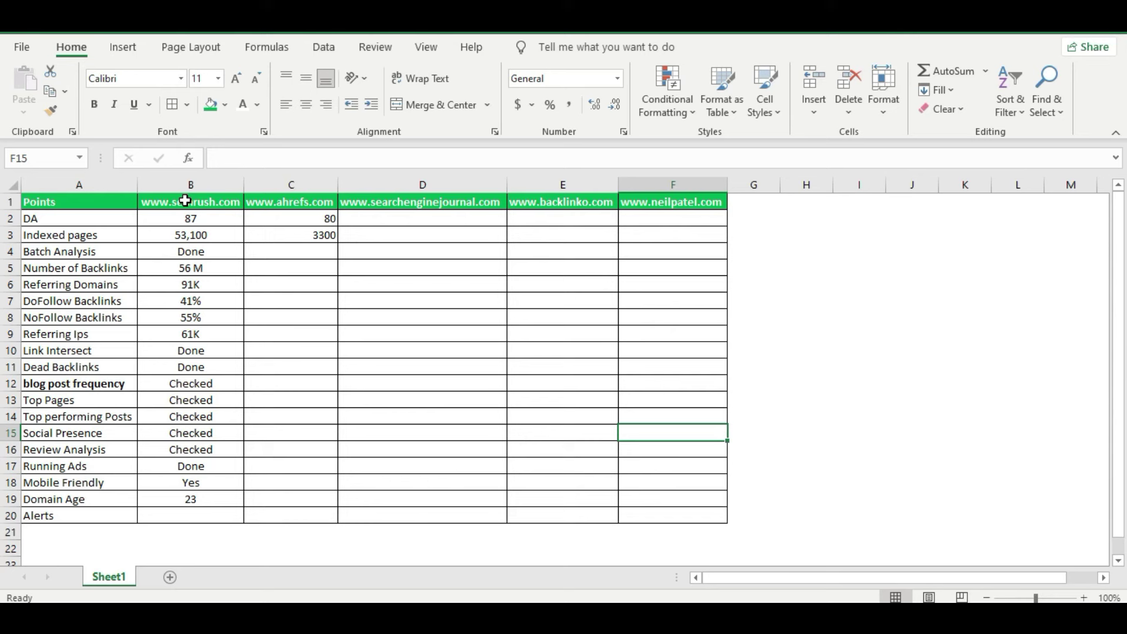
pyautogui.click(264, 349)
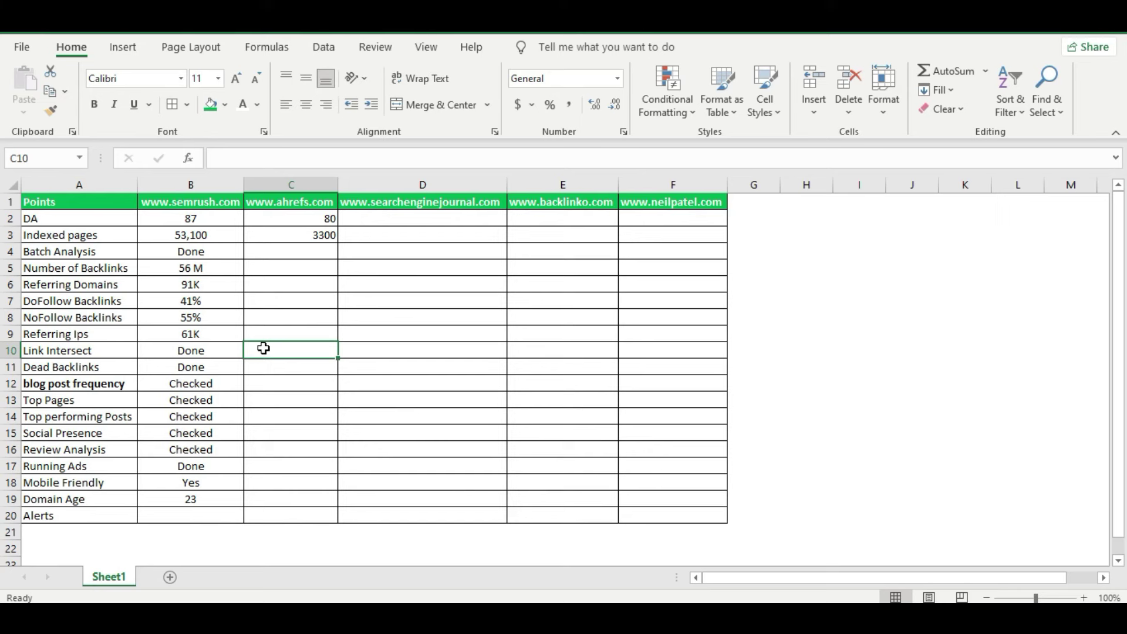